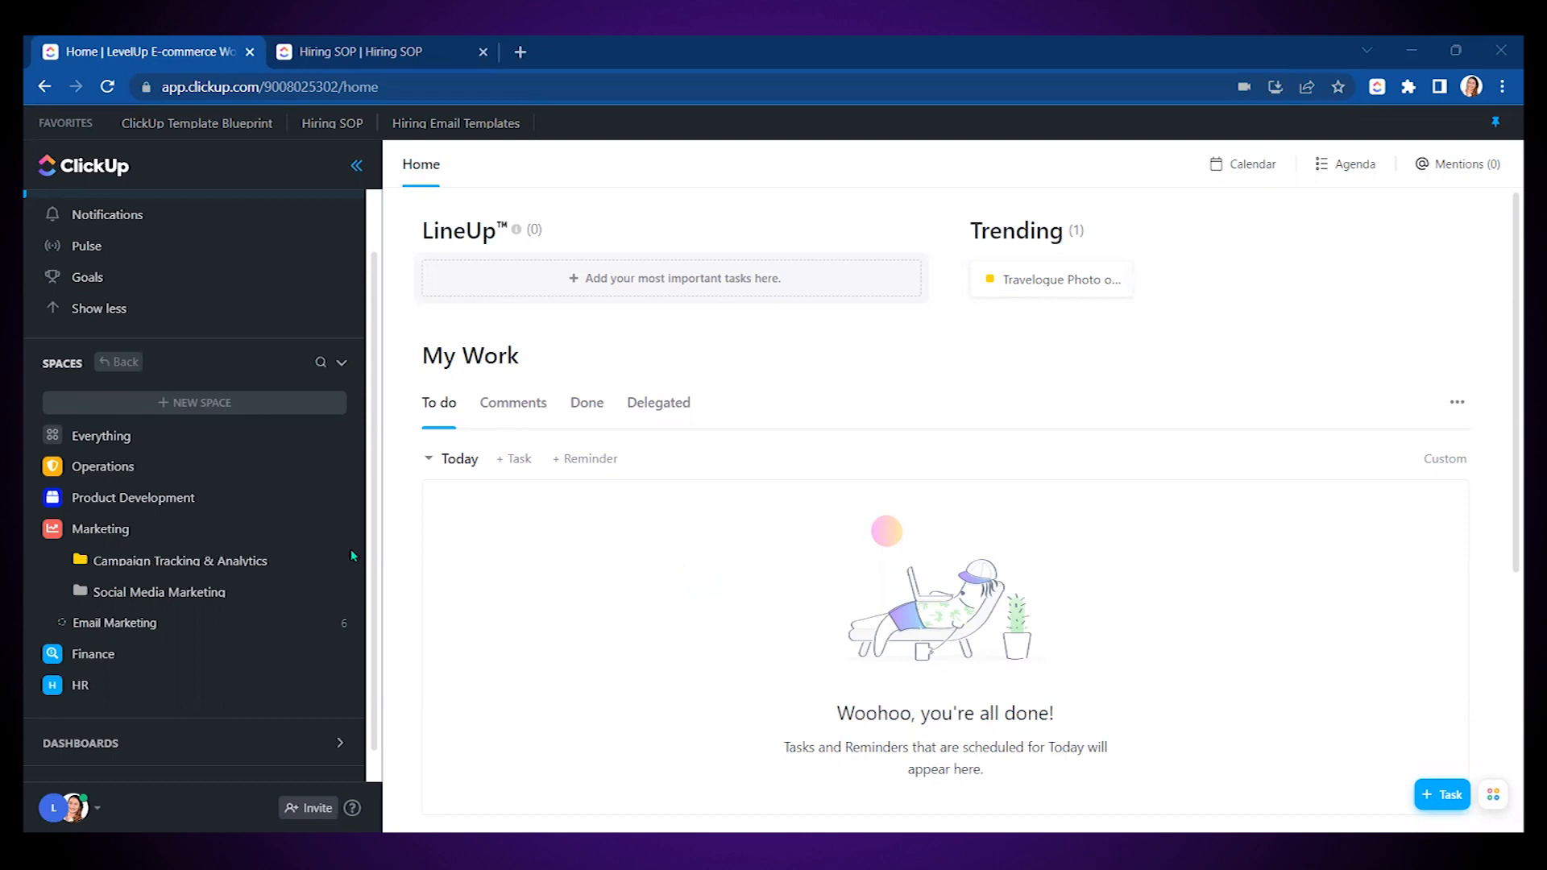
- Browse the Marketing and Operations spaces in the sidebar, then open Marketing's task list
left_click(35, 531)
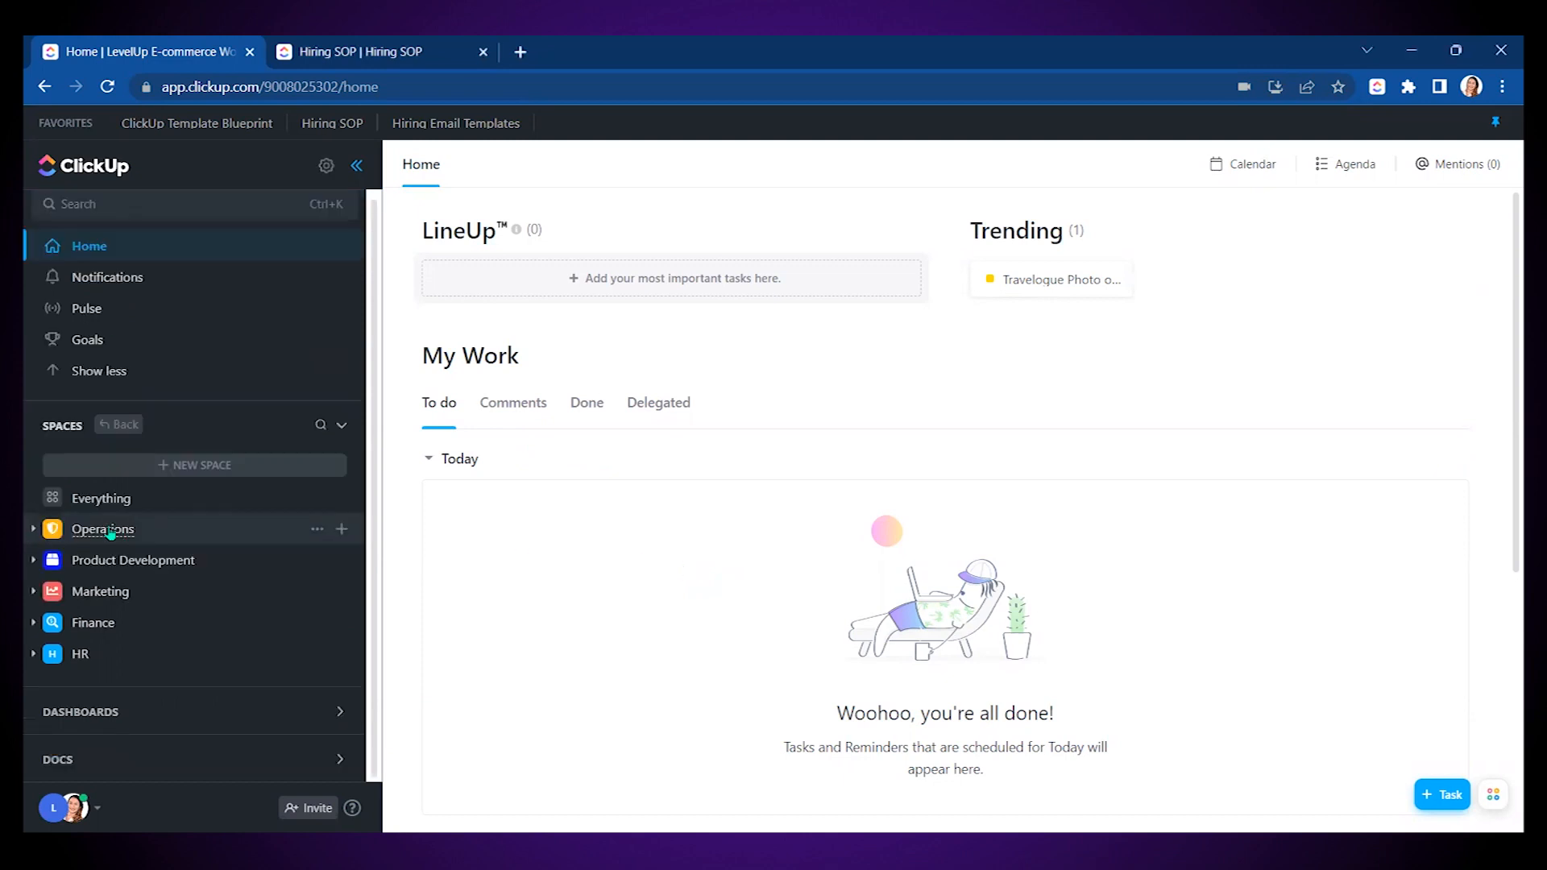
left_click(35, 531)
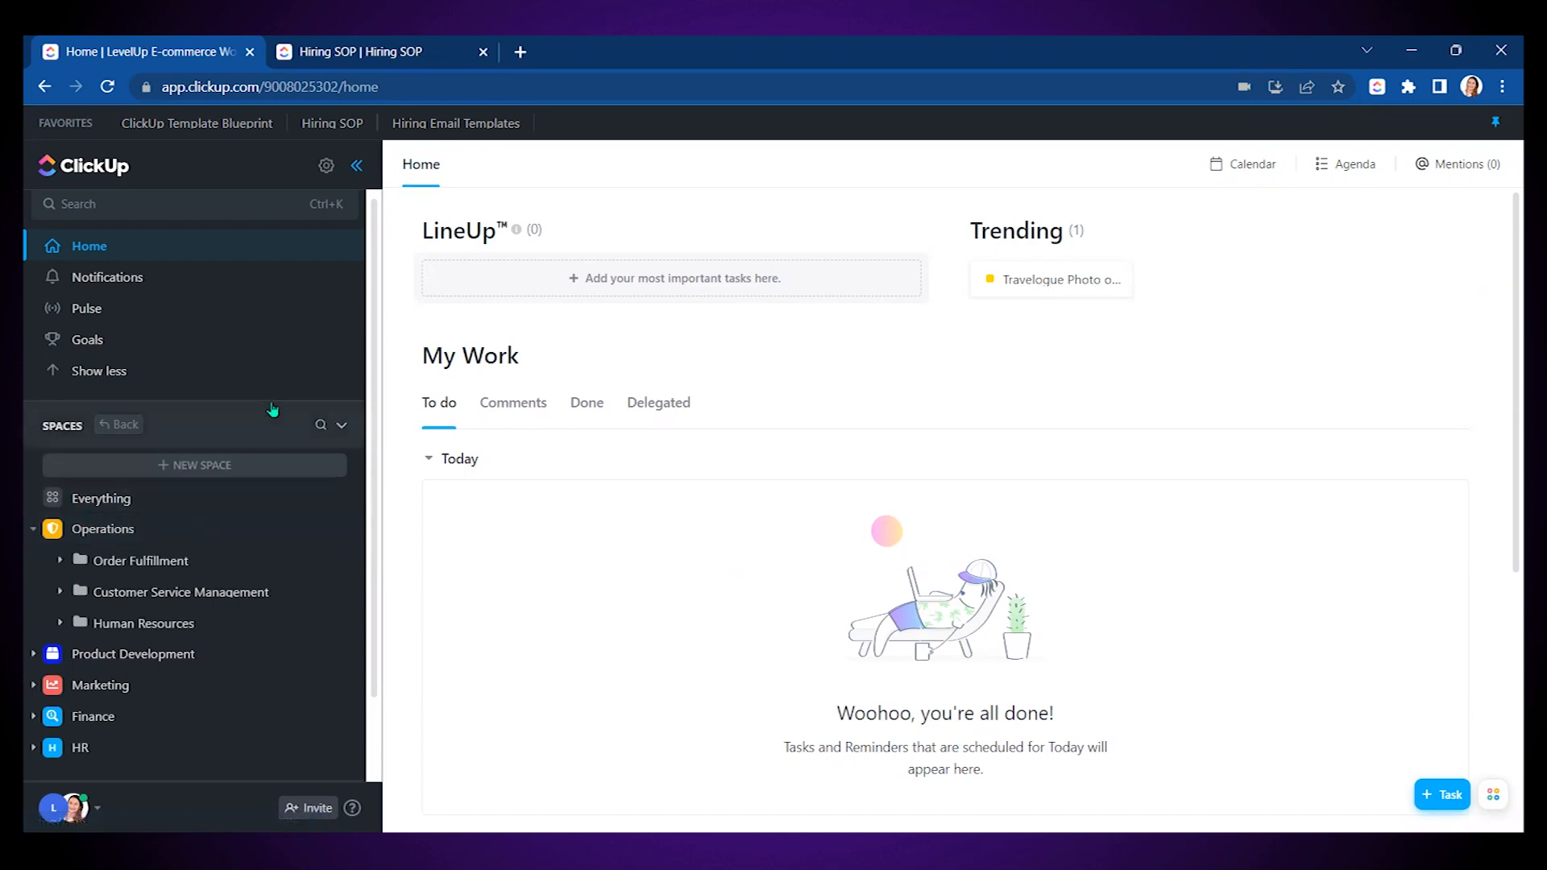
scroll(272, 409, "down", 2)
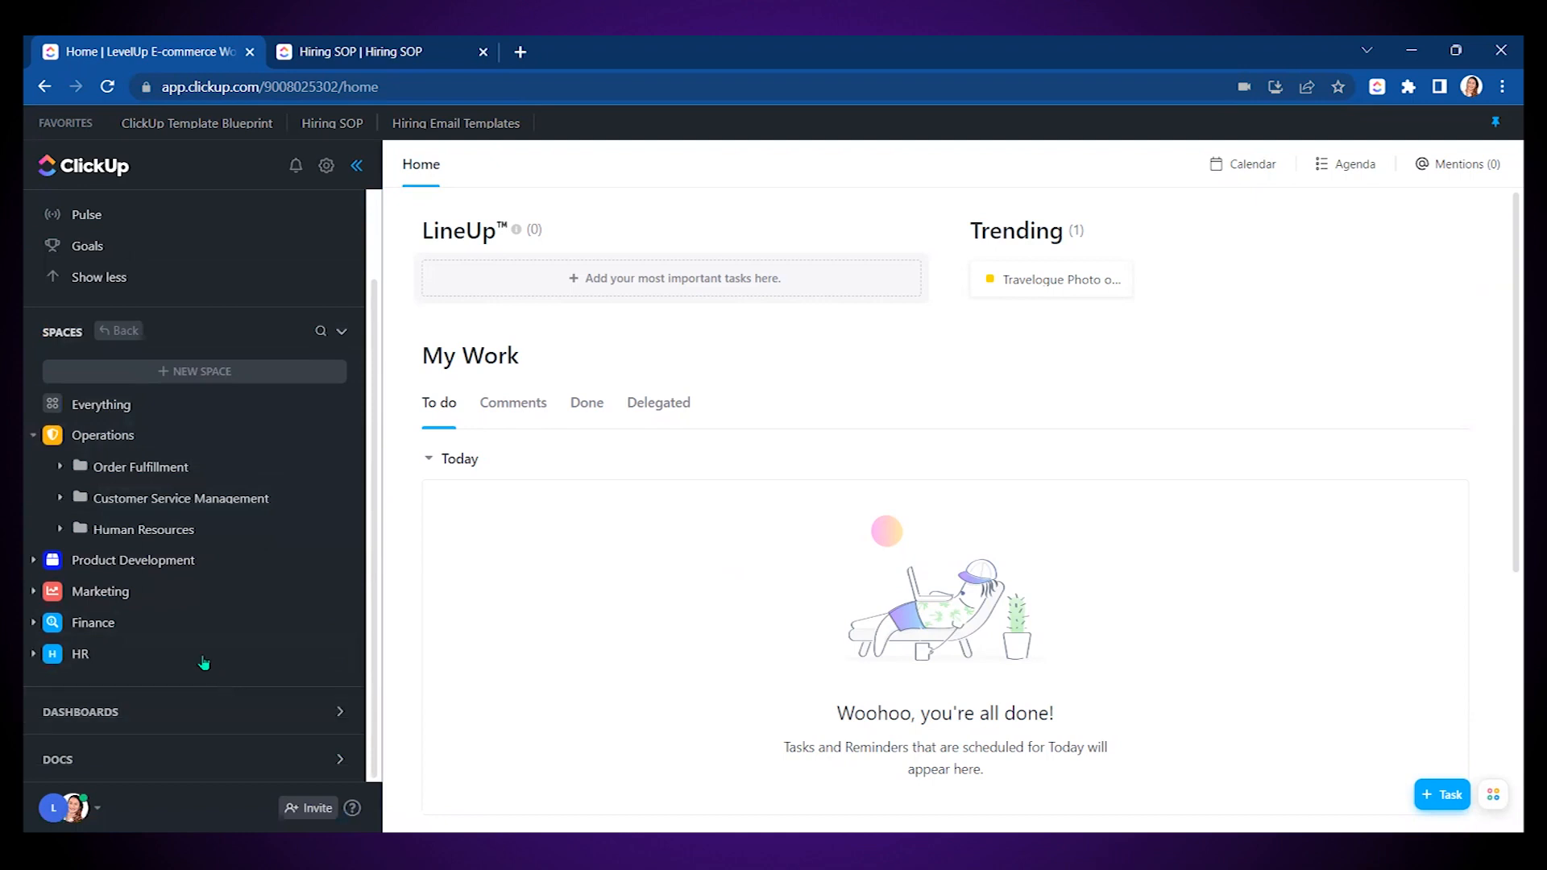
left_click(33, 436)
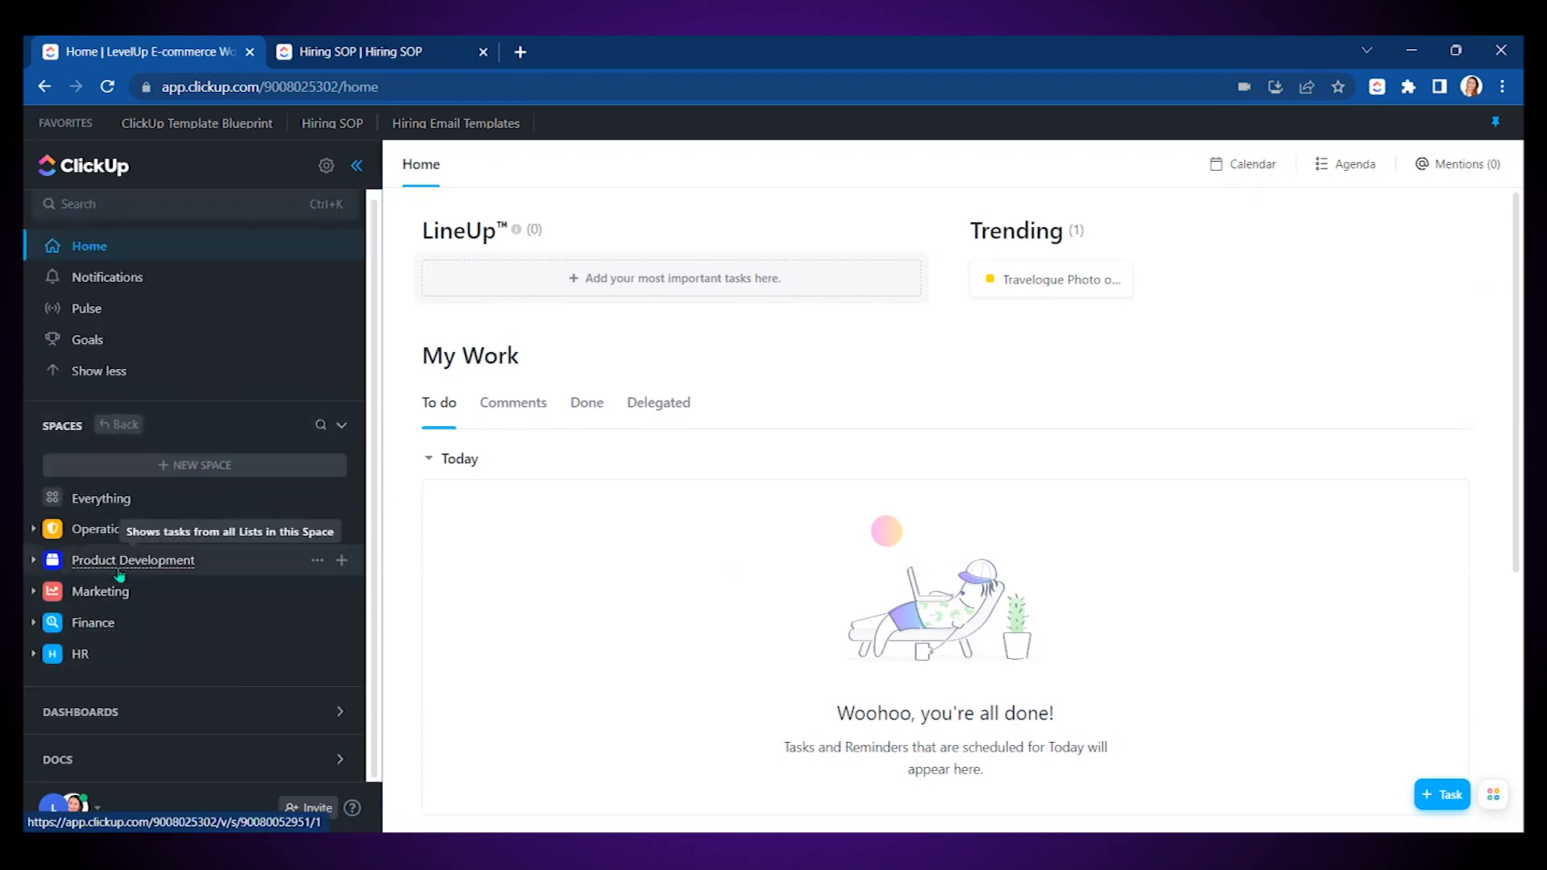
left_click(174, 591)
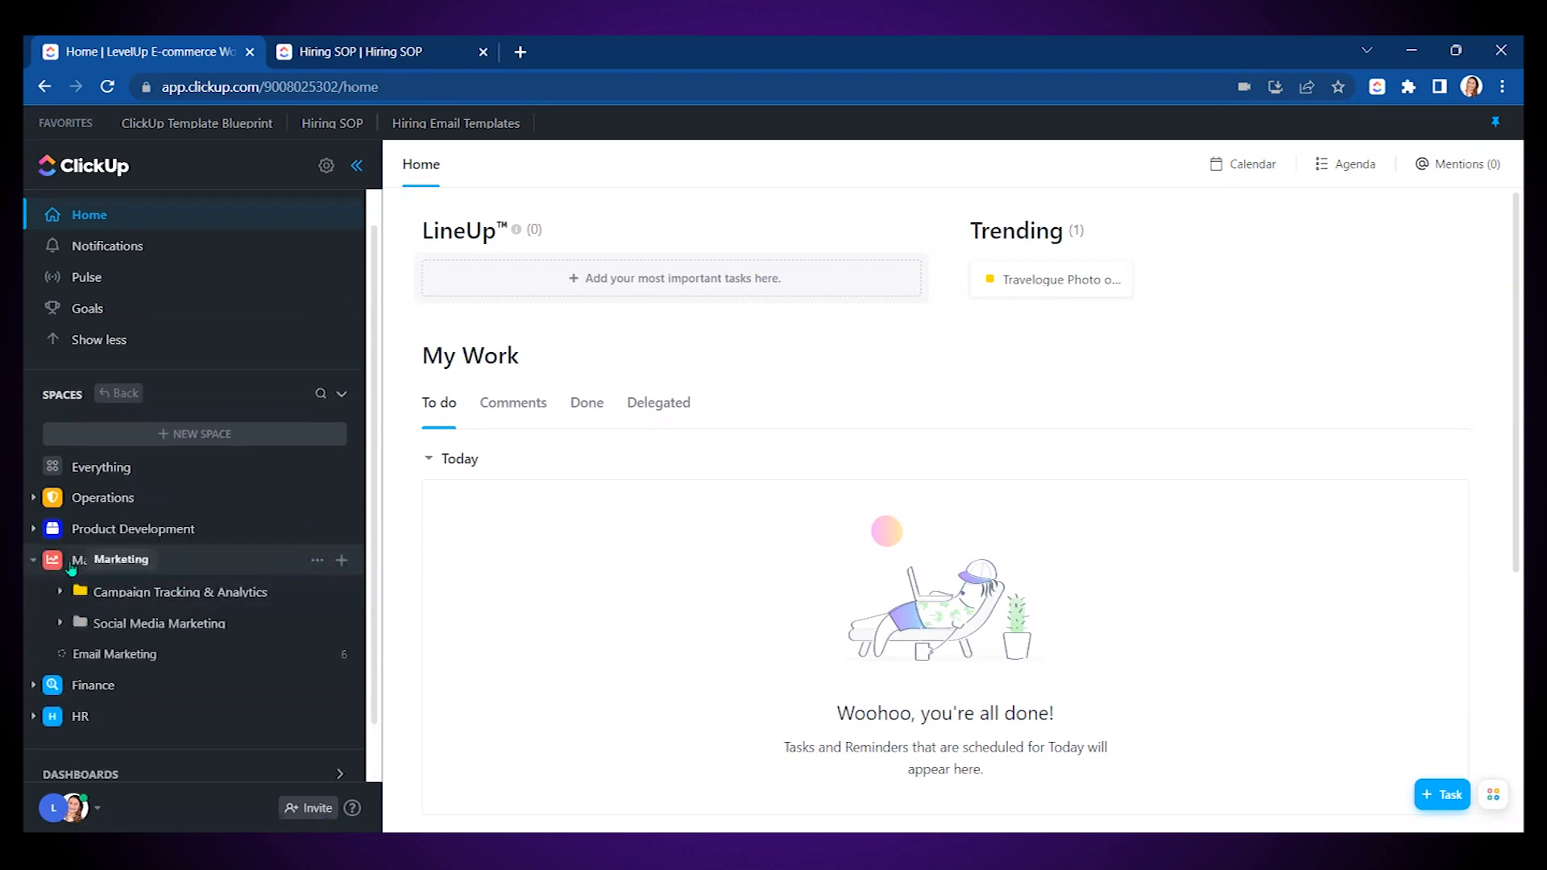
left_click(109, 564)
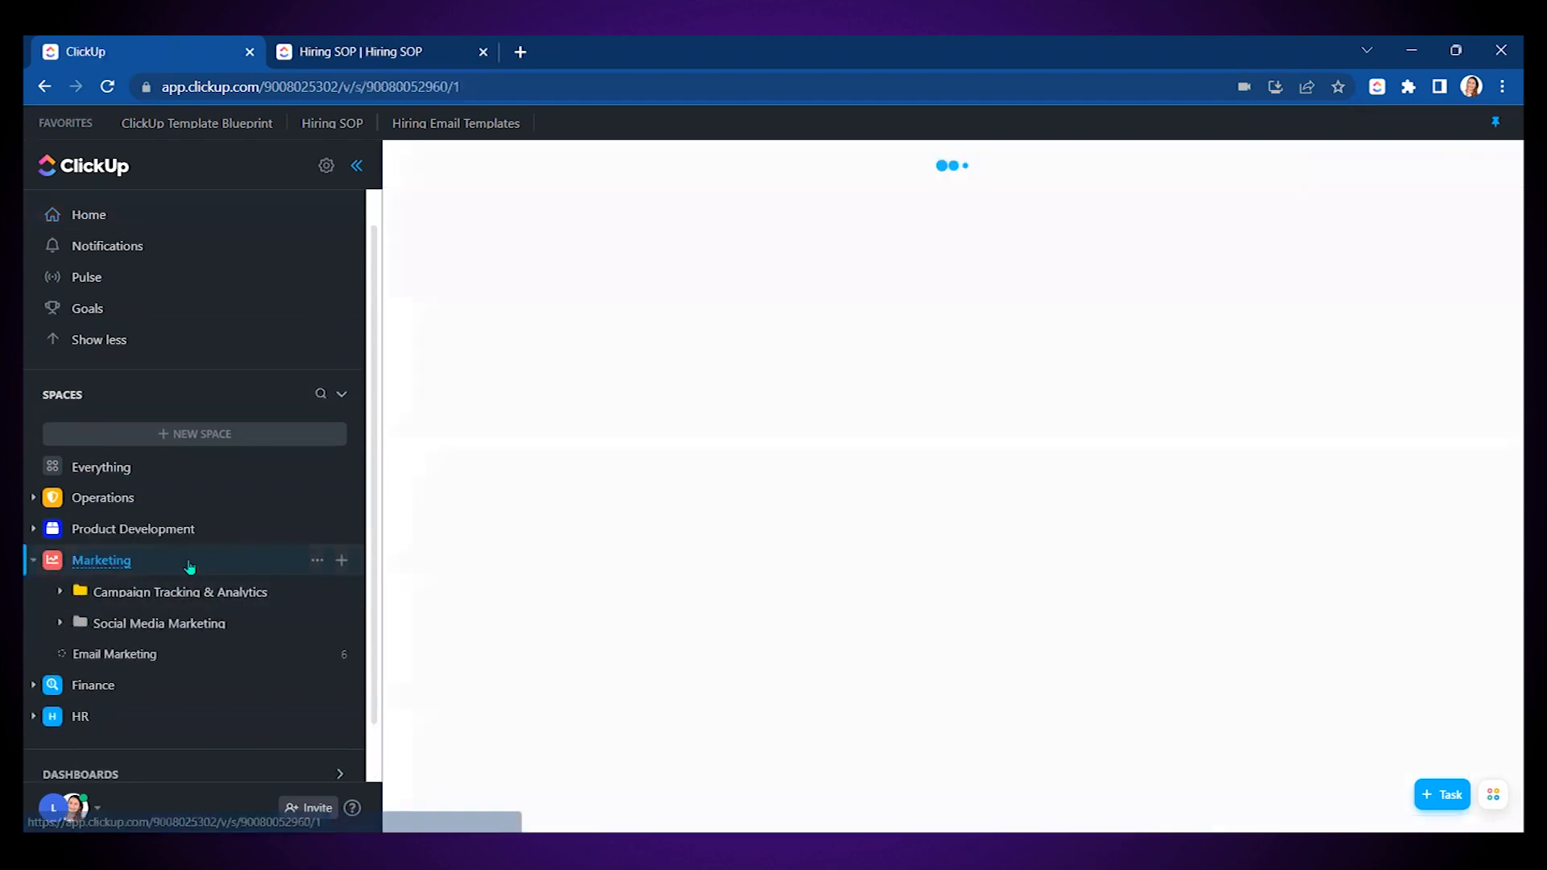
- Create from template in Marketing, drop the Folder filter, and search 'modern social m'
left_click(342, 560)
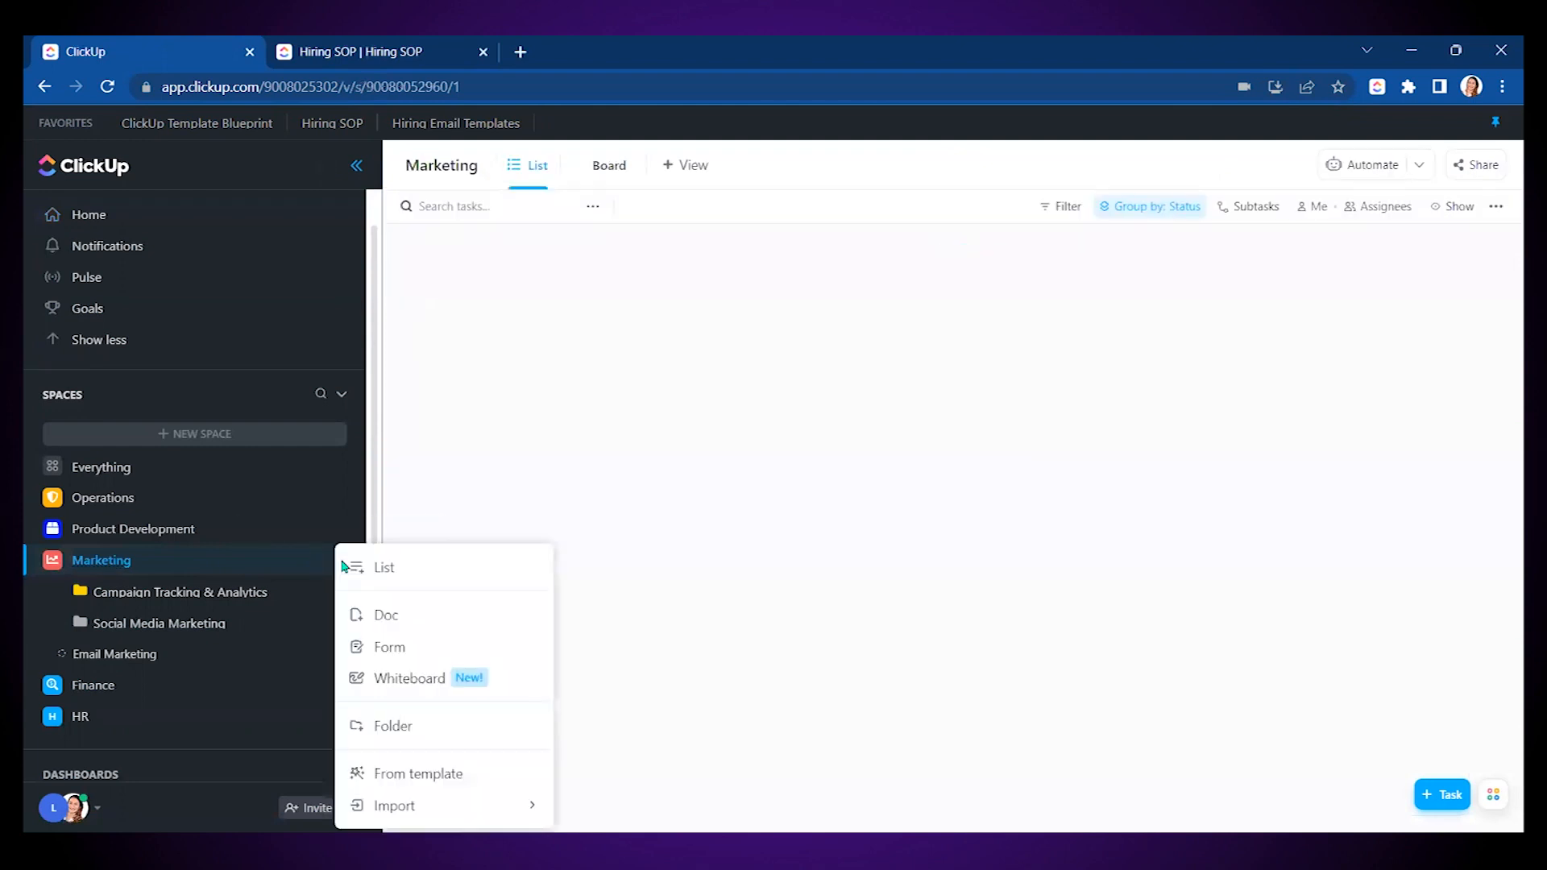
left_click(439, 779)
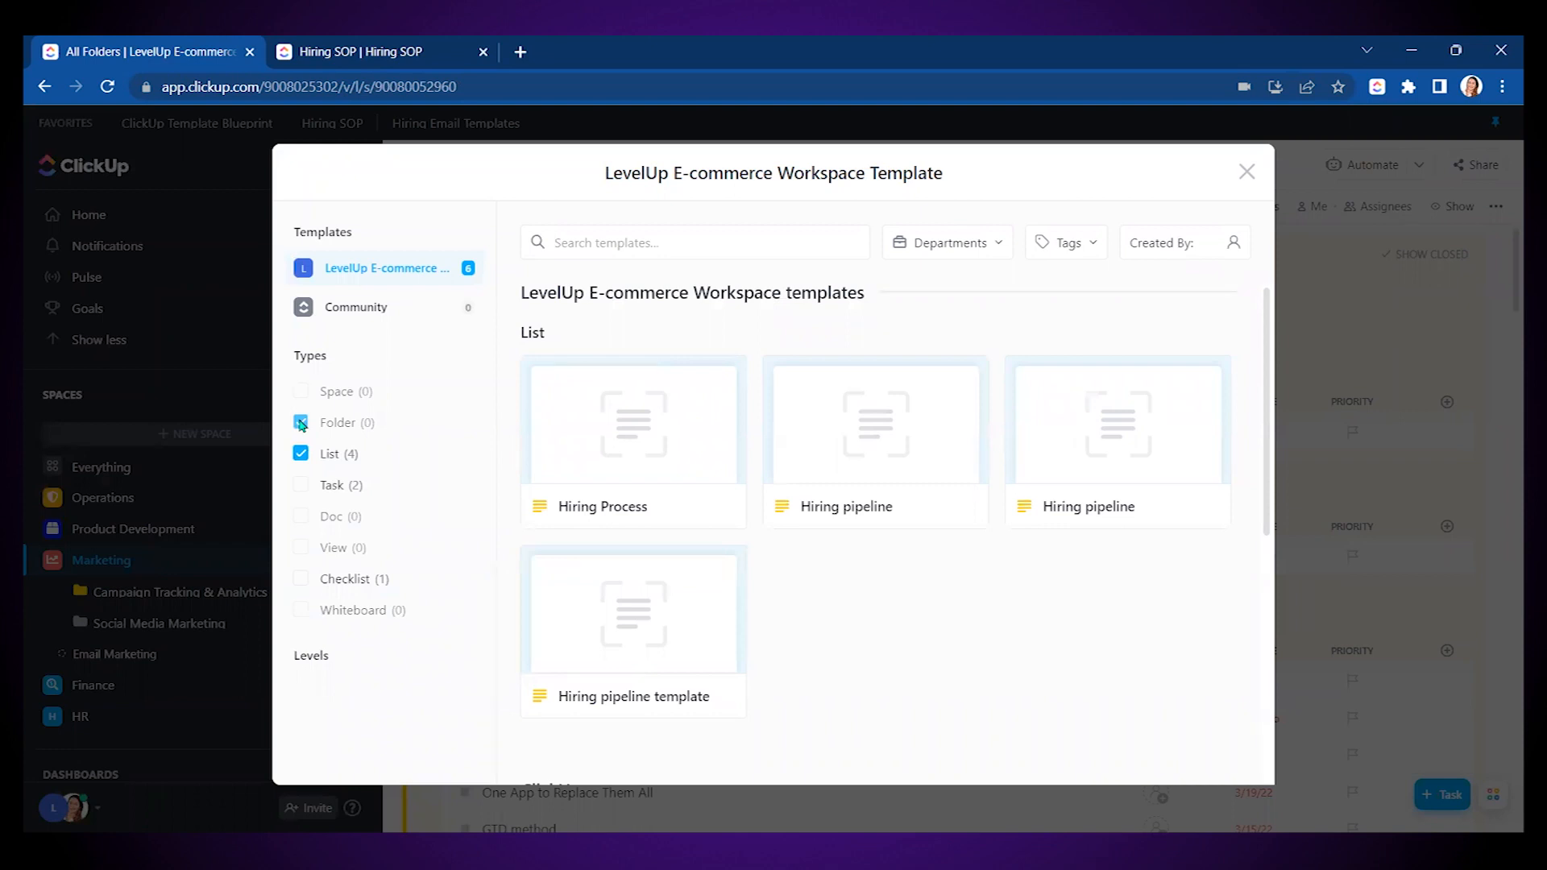
left_click(301, 424)
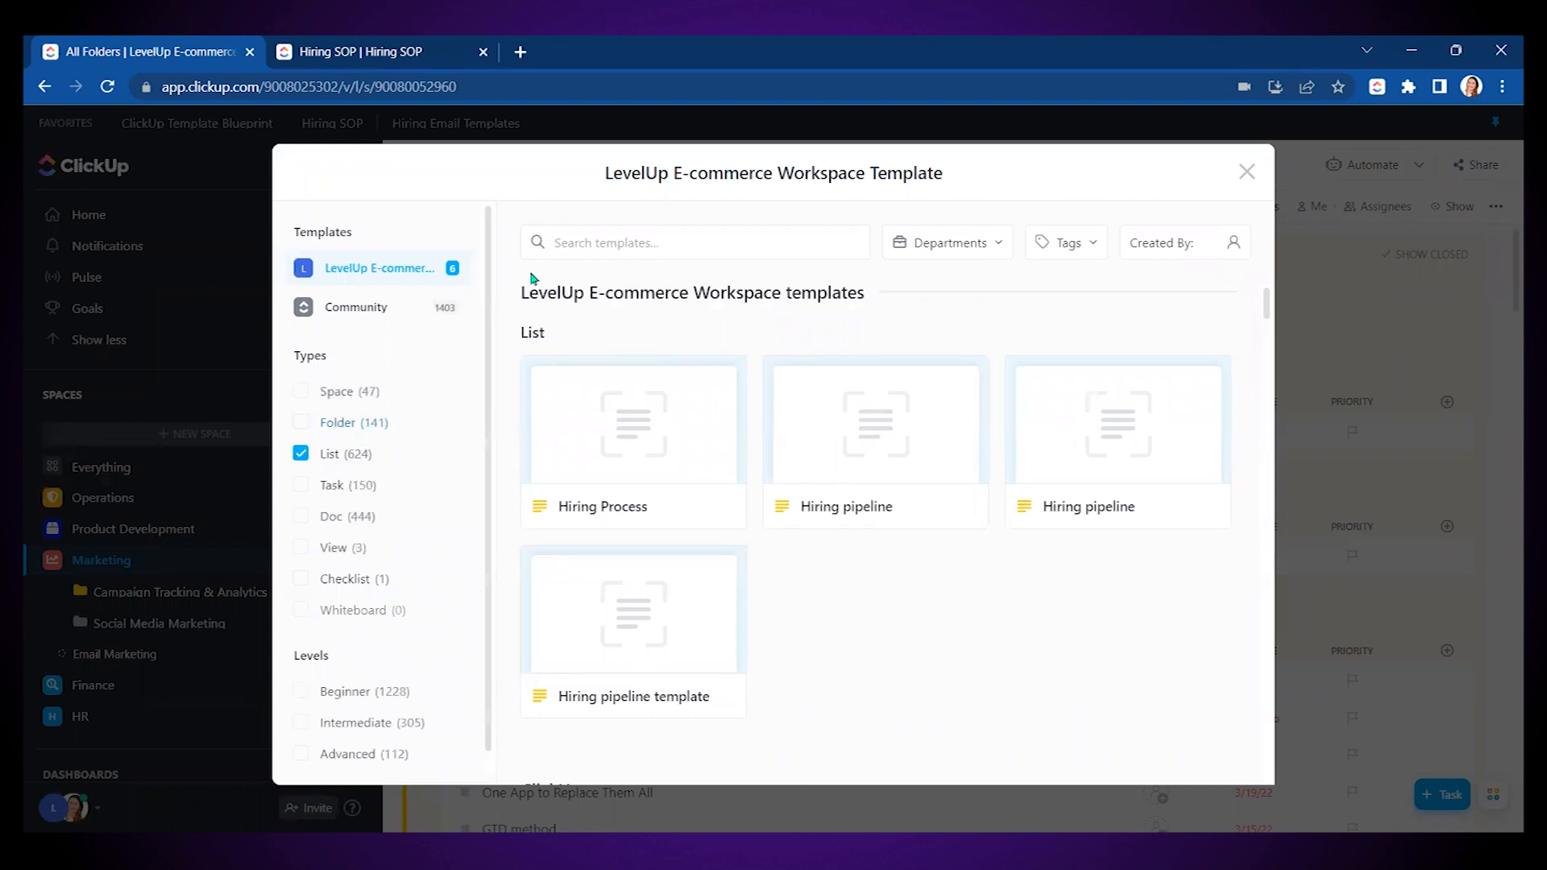
type("modern social media")
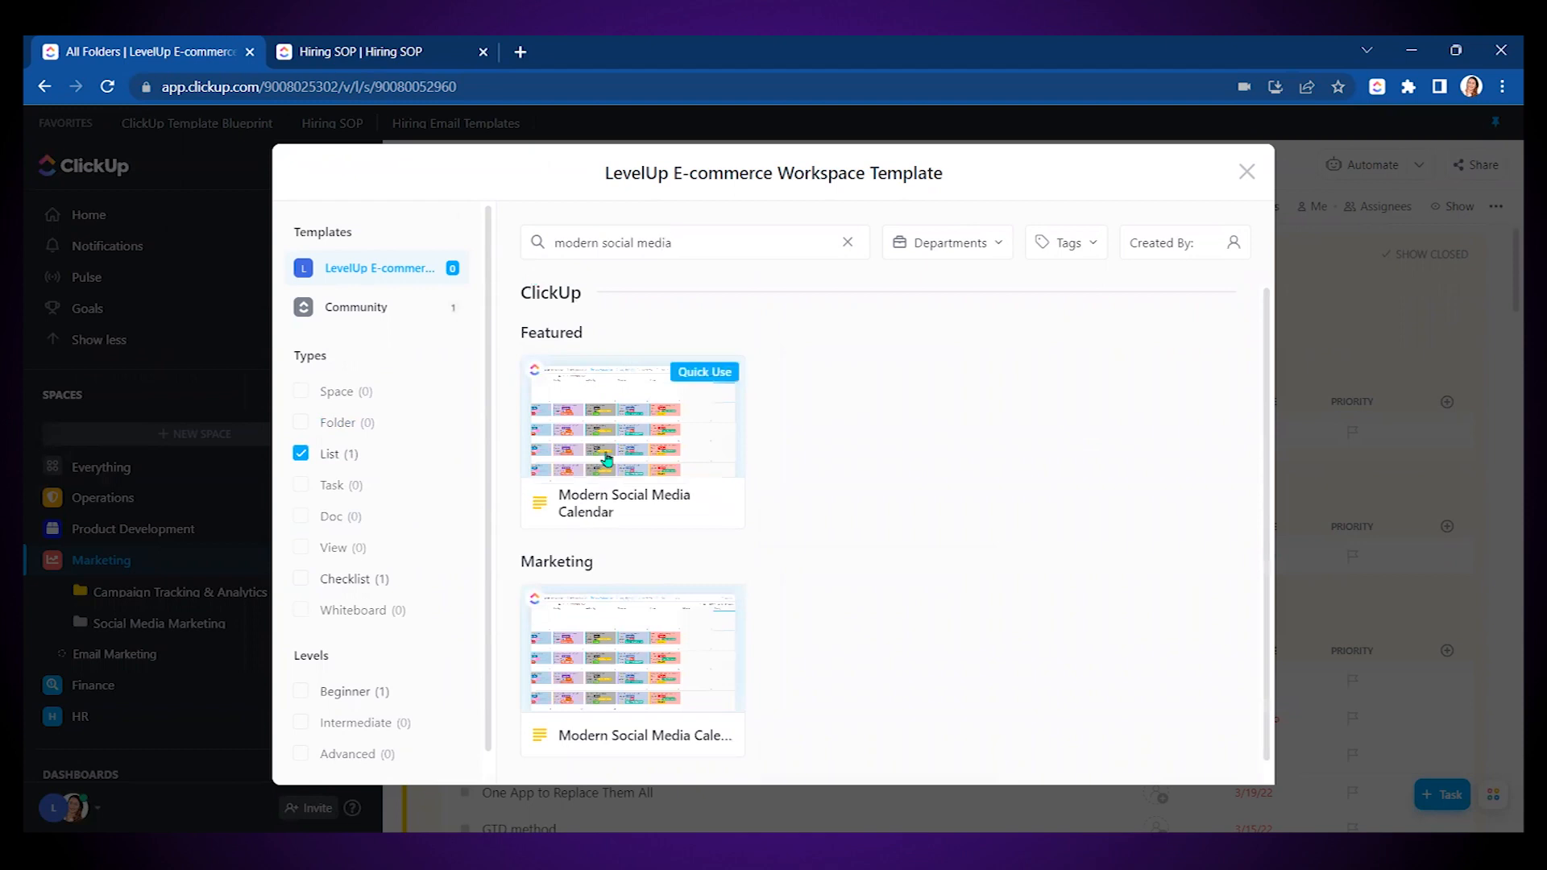
- Open the Modern Social Media Calendar template and view its enlarged preview image
left_click(623, 442)
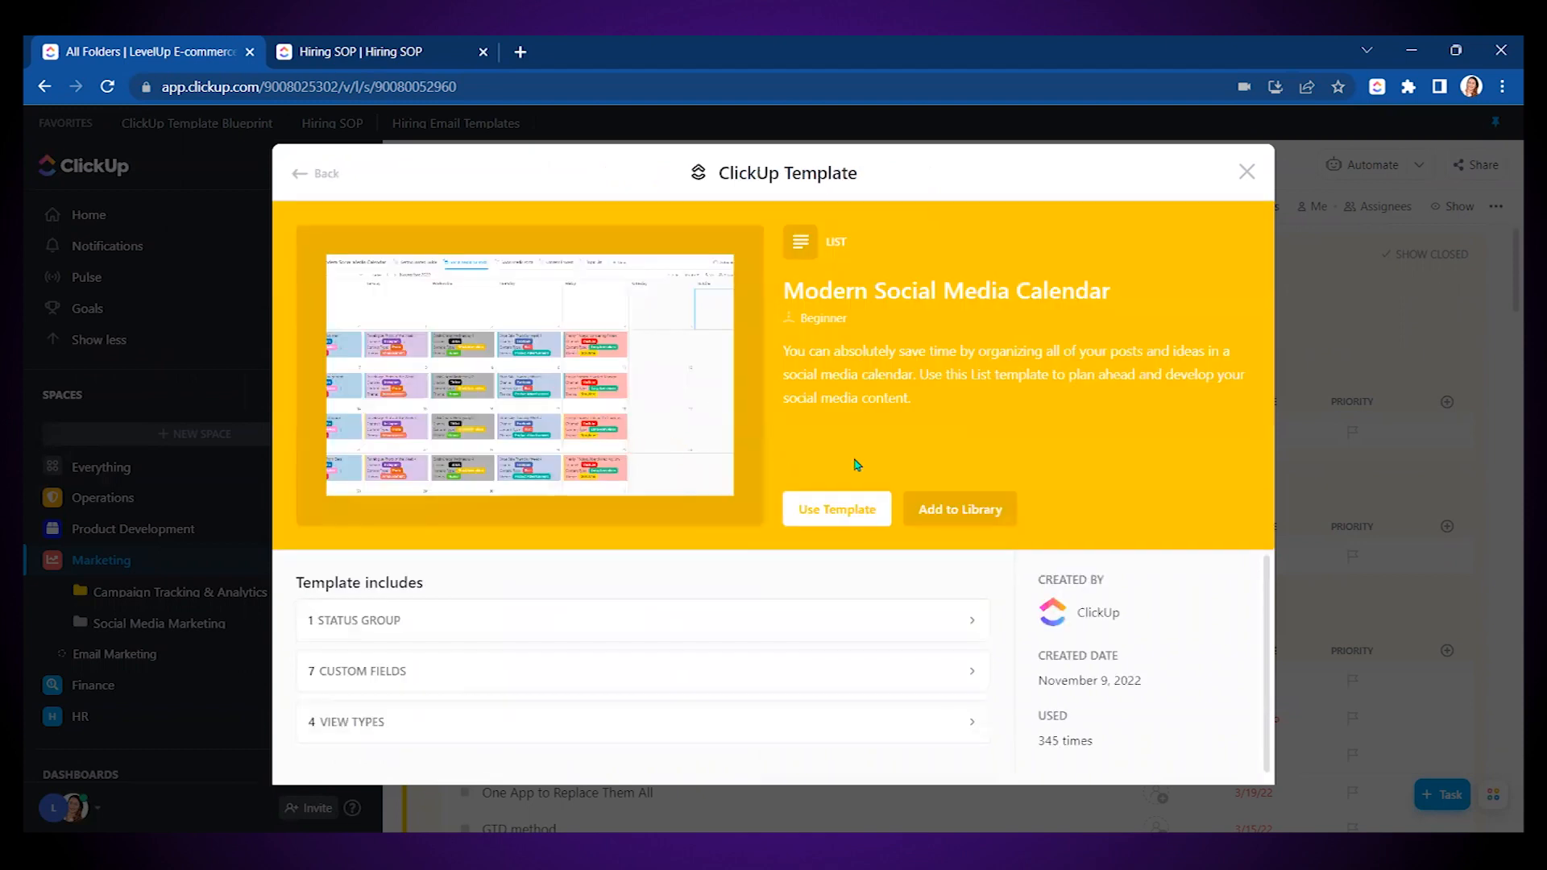
left_click(577, 372)
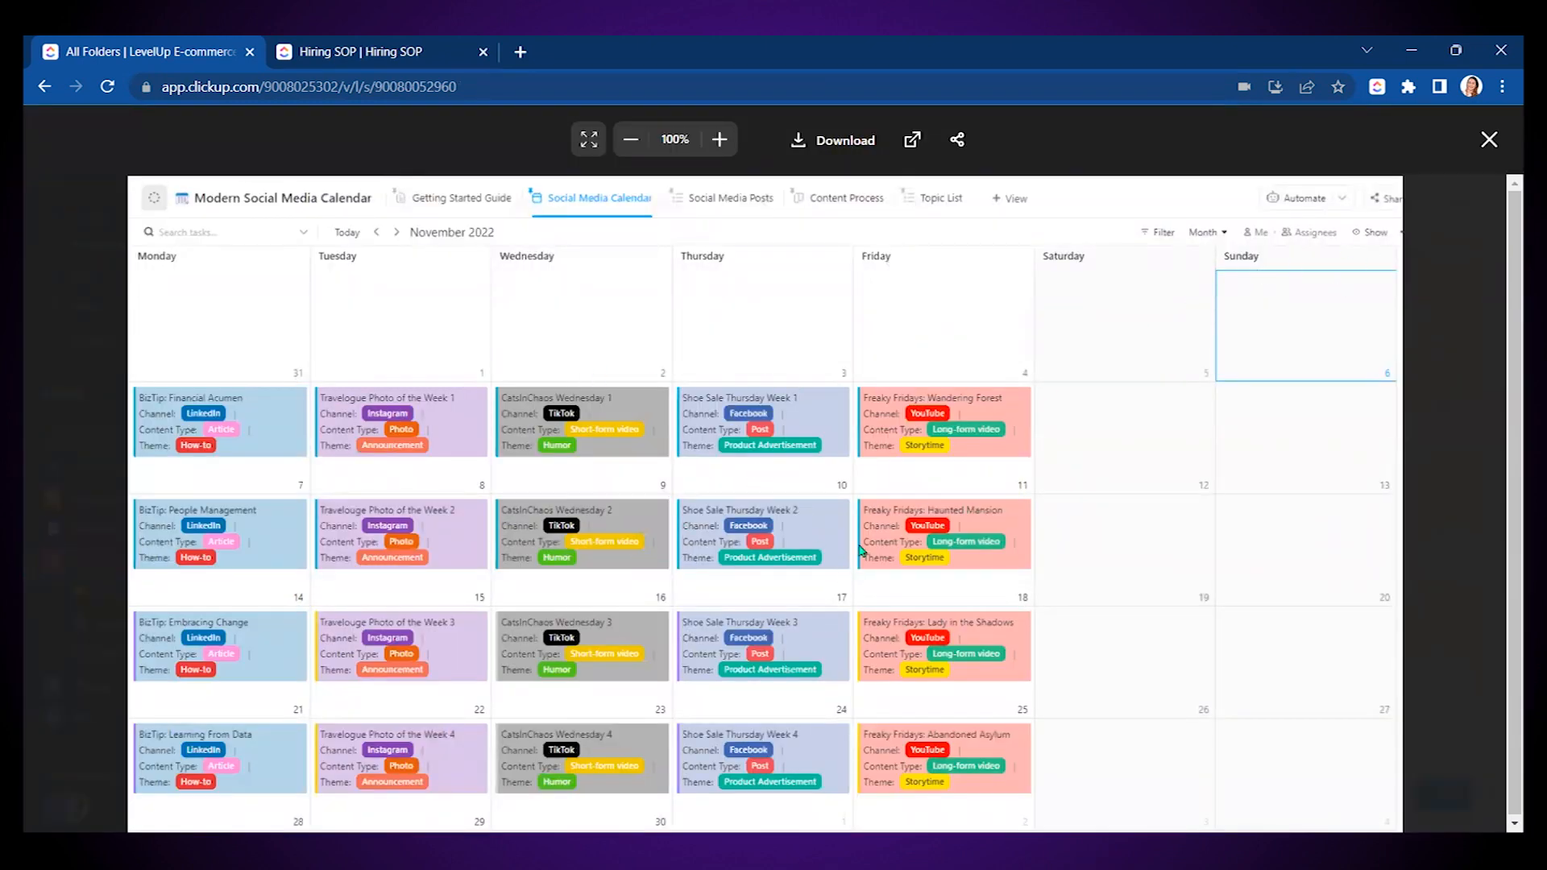
left_click(1488, 141)
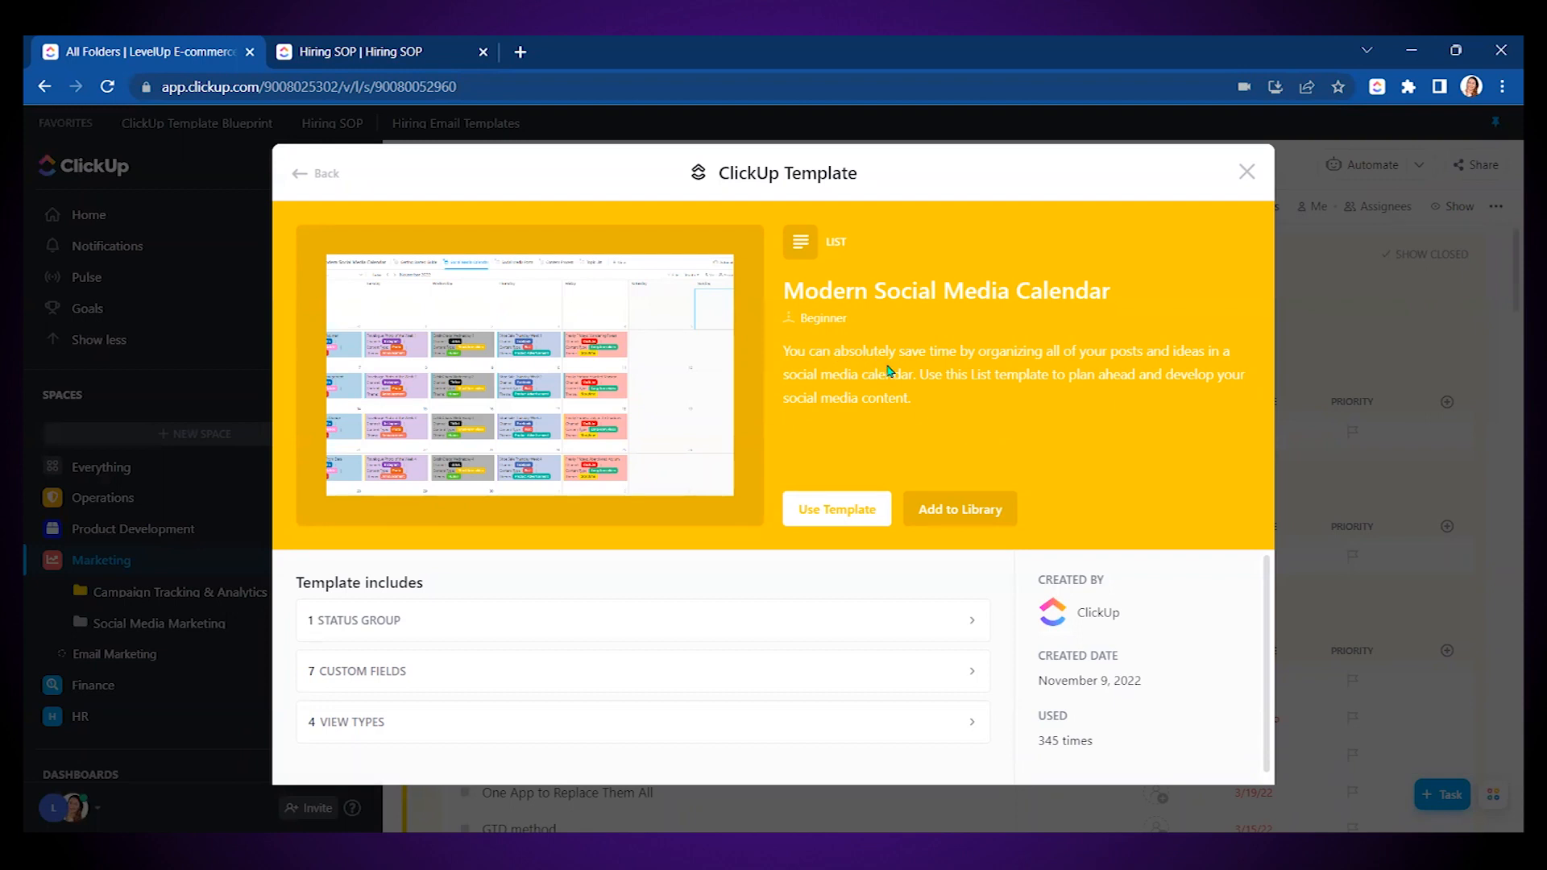
- Review the template's 7 custom fields and proceed with Use Template
left_click(366, 676)
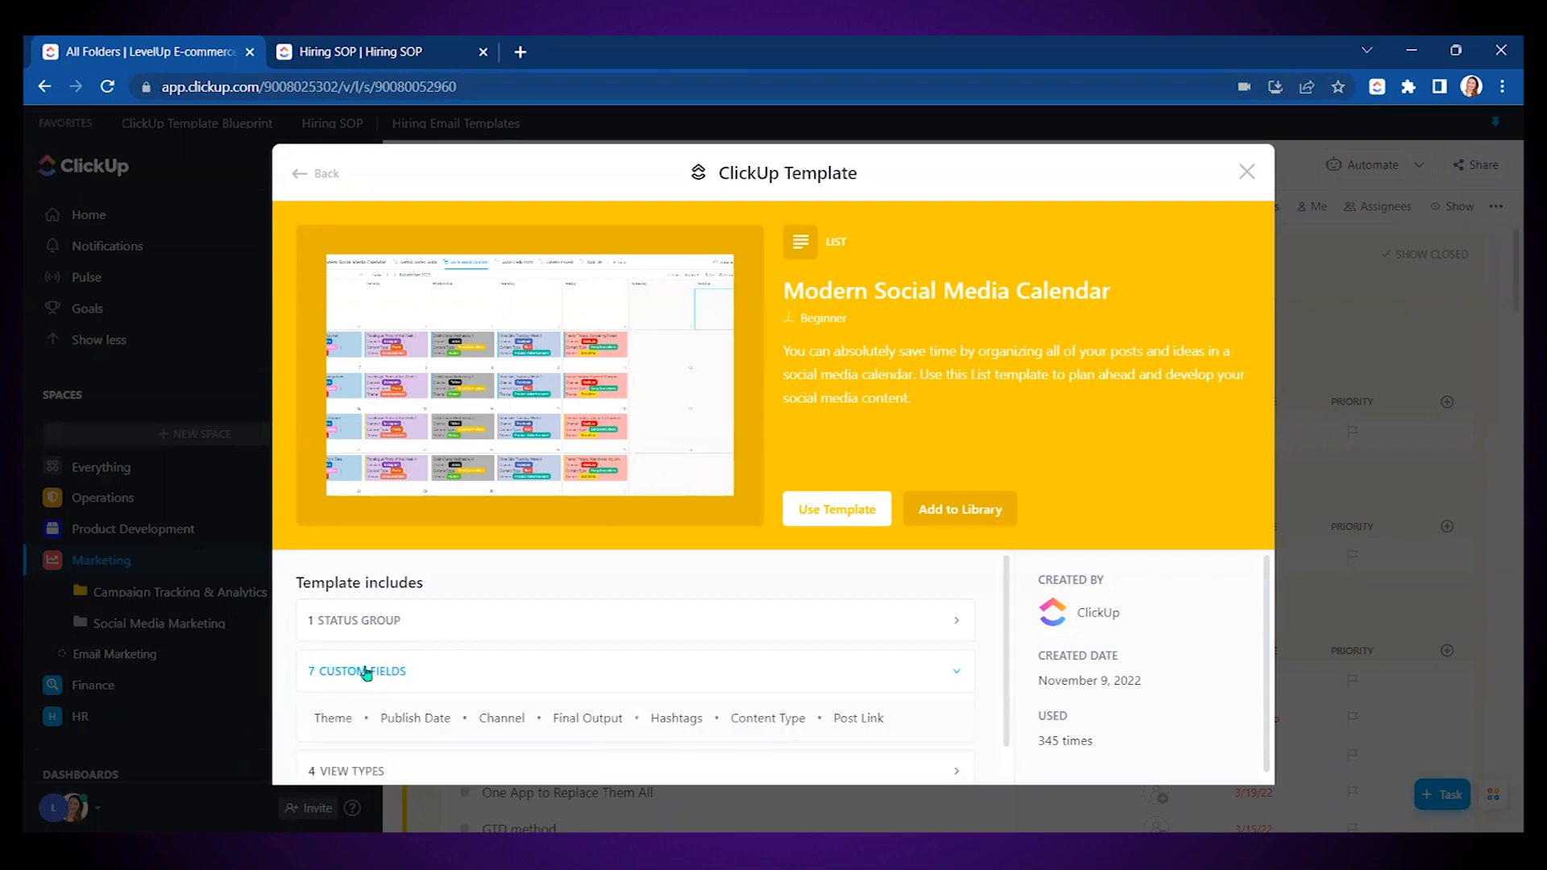
scroll(363, 693, "down", 1)
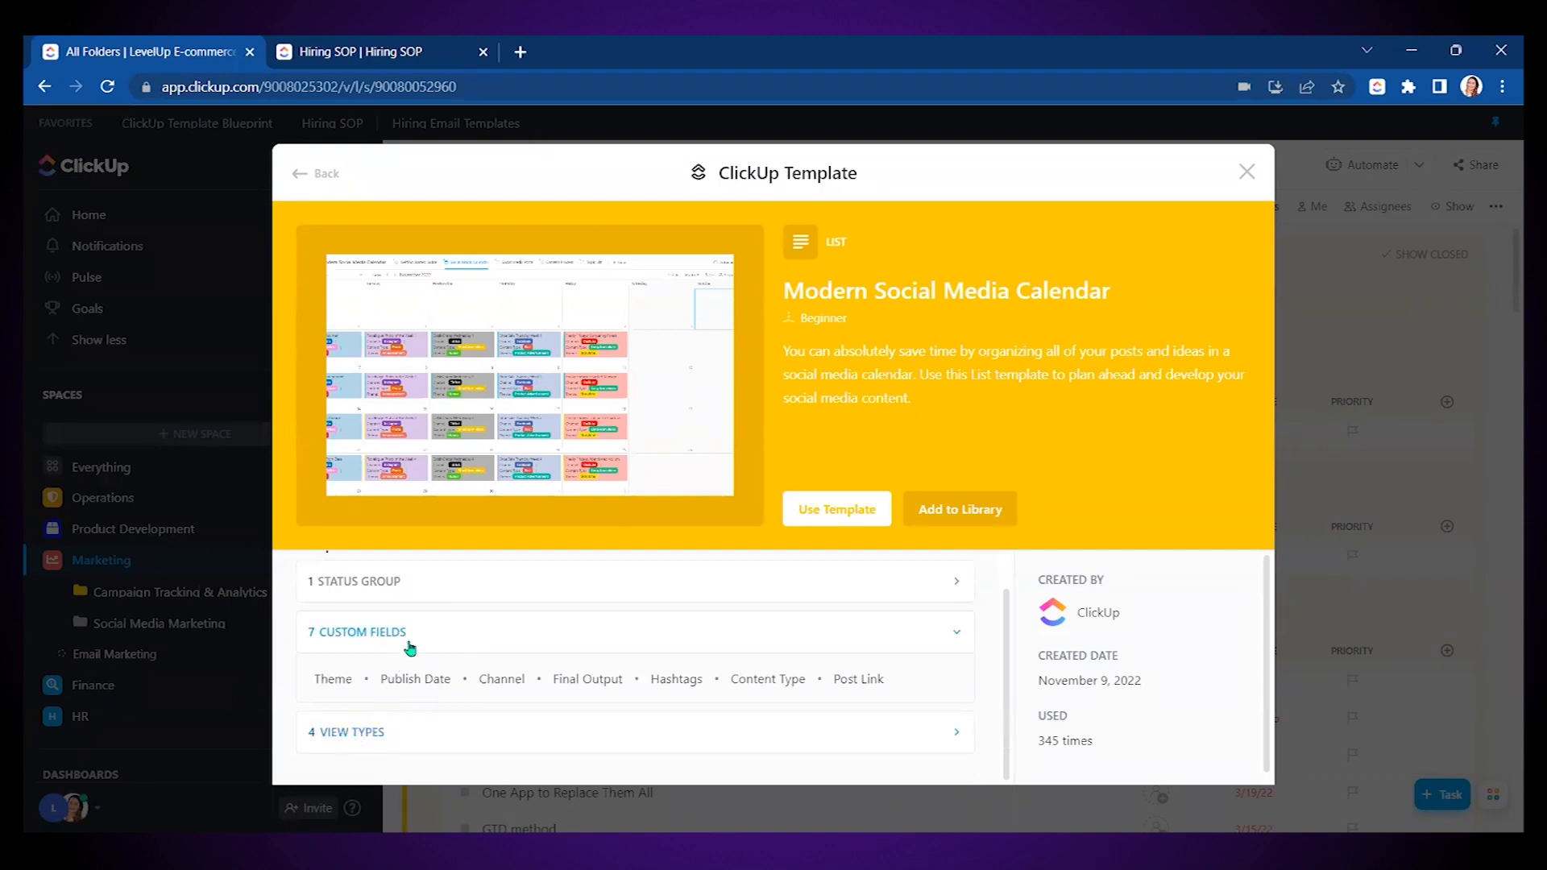
left_click(845, 510)
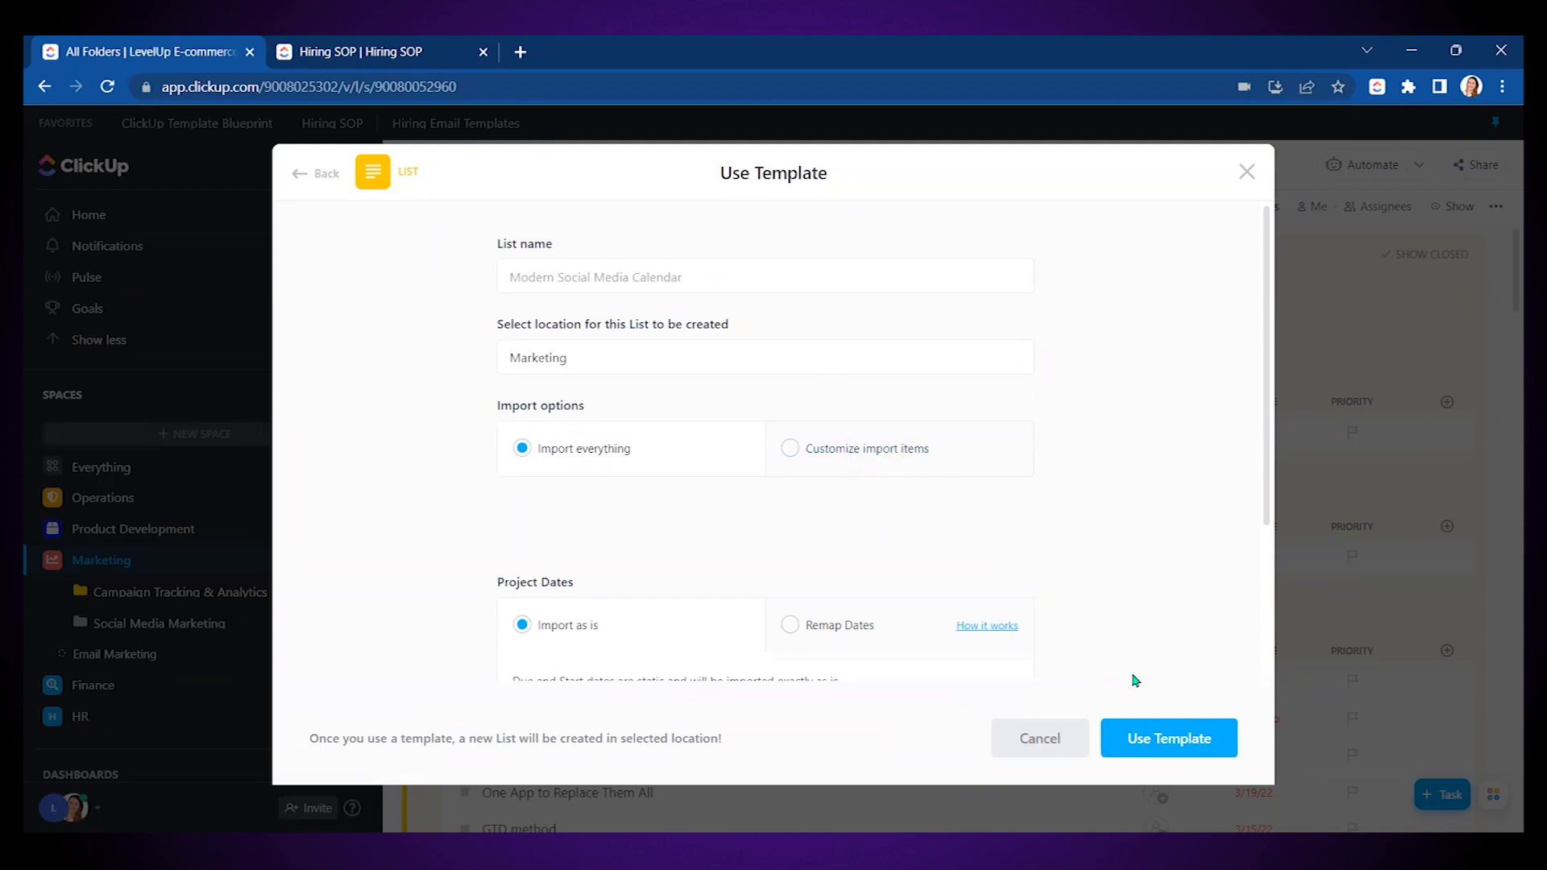
- Create the list in Marketing, collapse Campaign Tracking & Analytics, and reshow the sidebar
left_click(1163, 739)
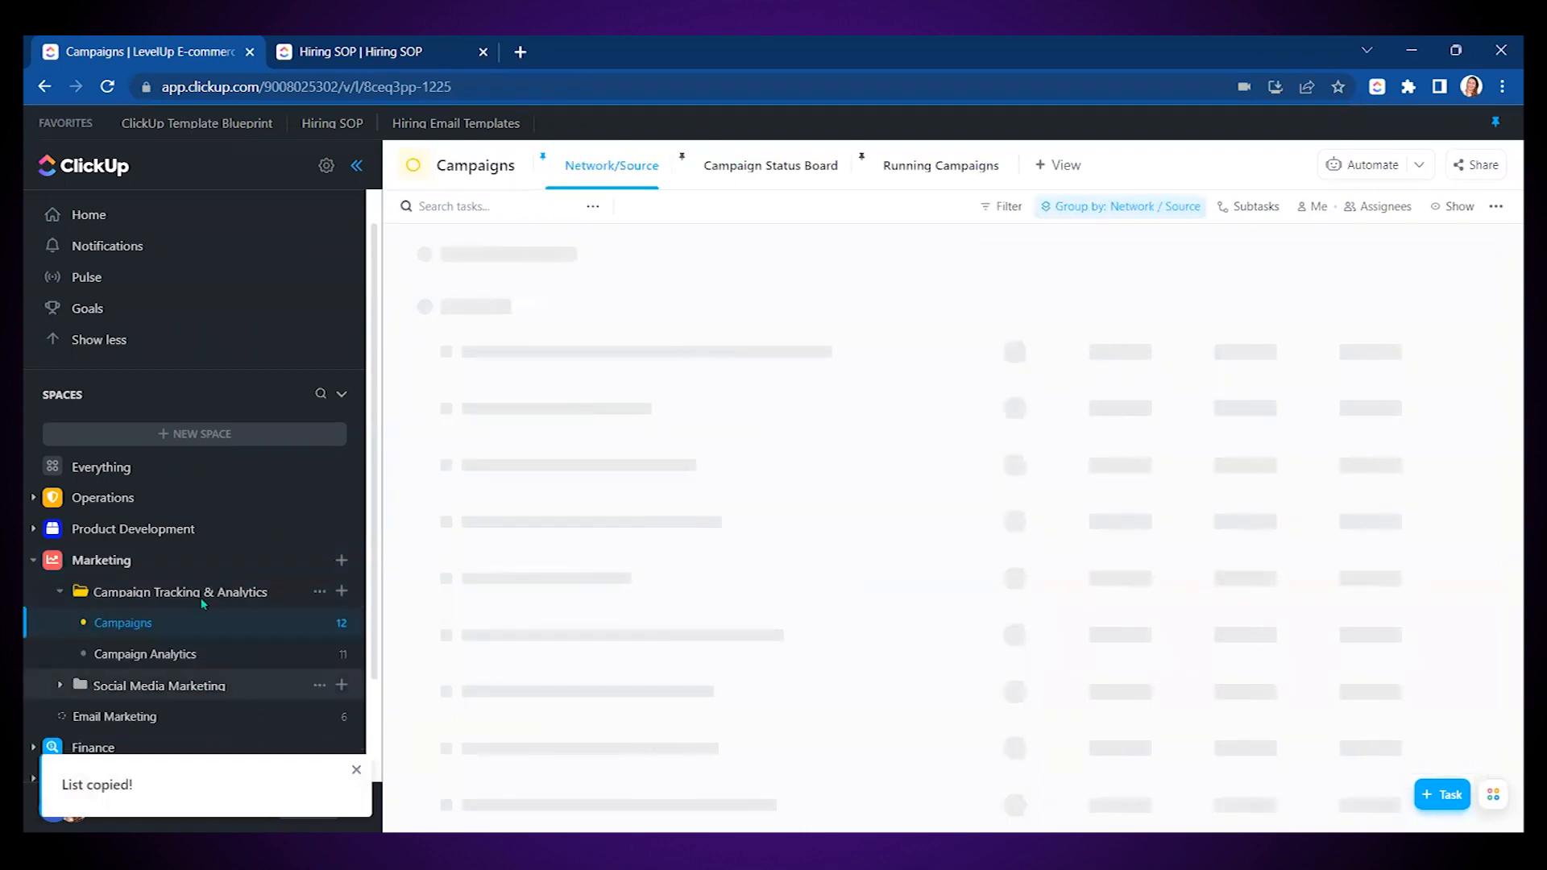
scroll(202, 605, "down", 3)
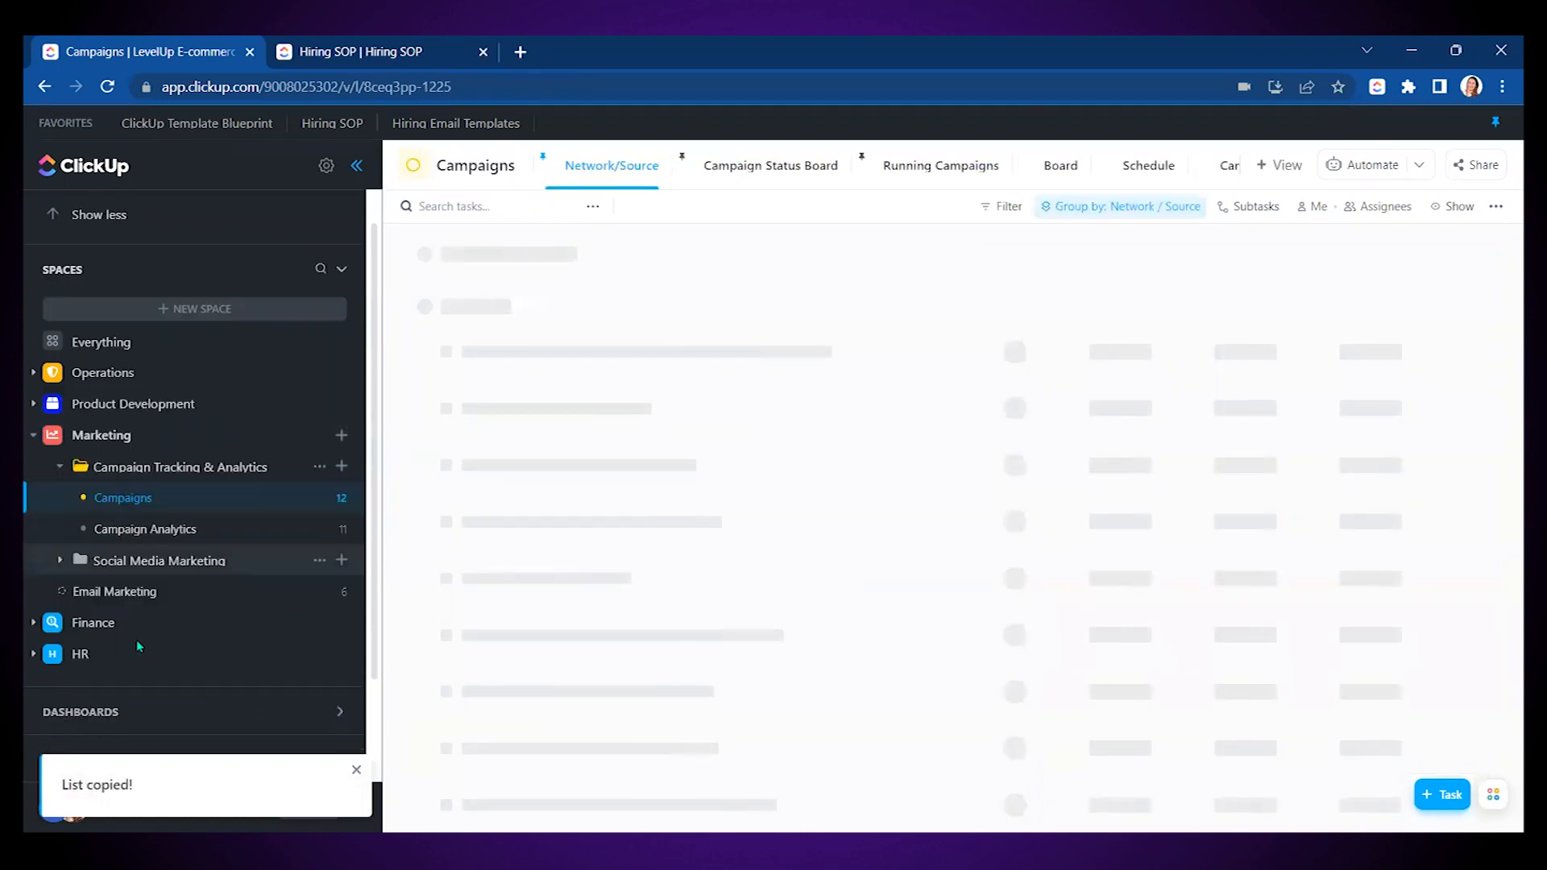
left_click(58, 468)
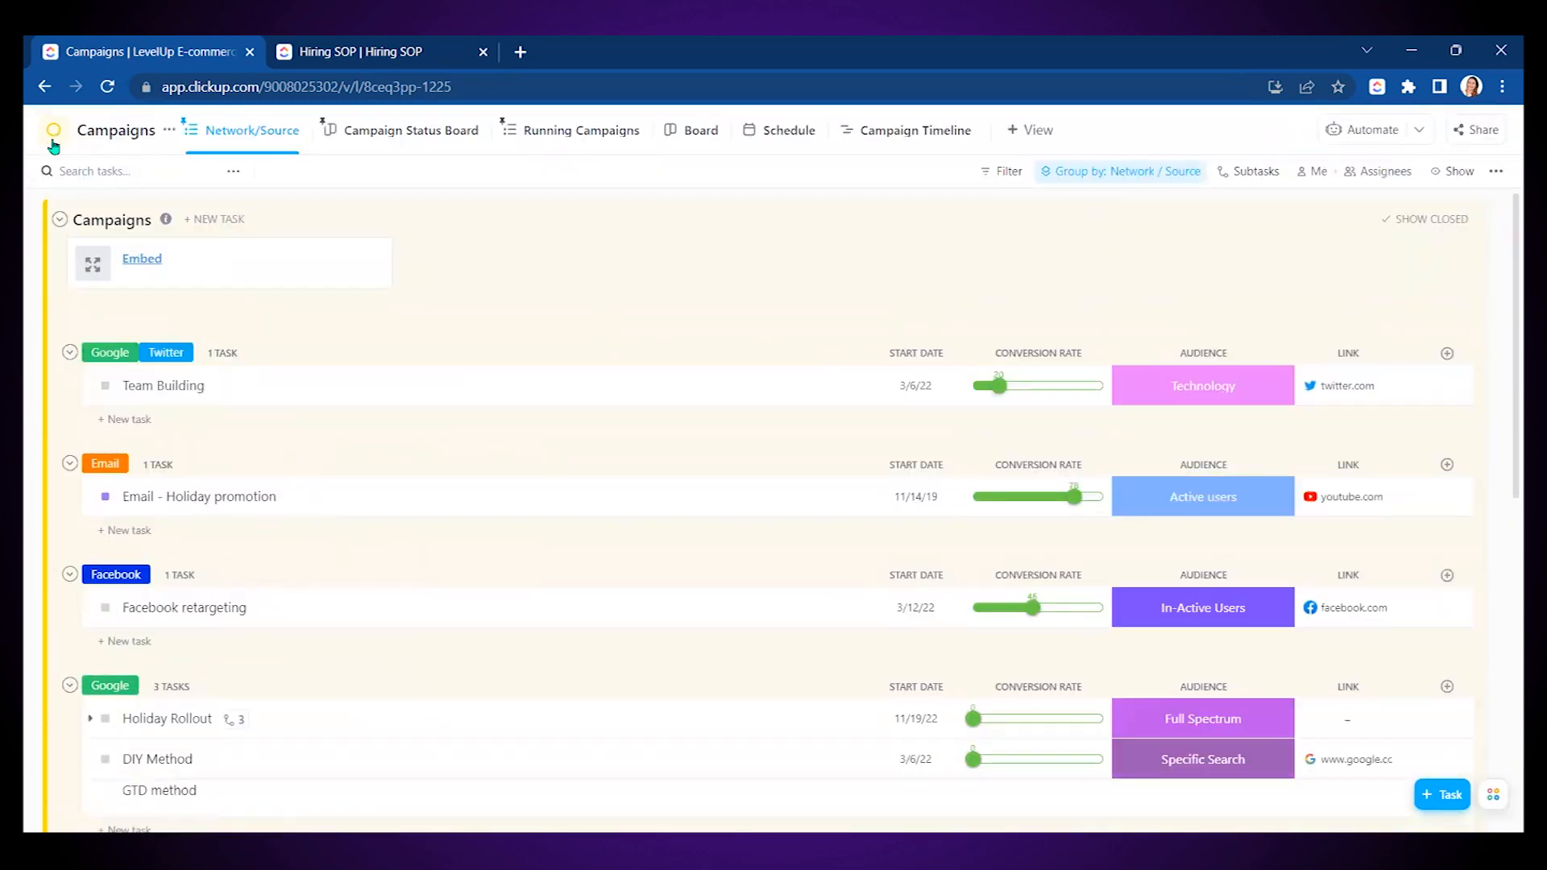
left_click(36, 134)
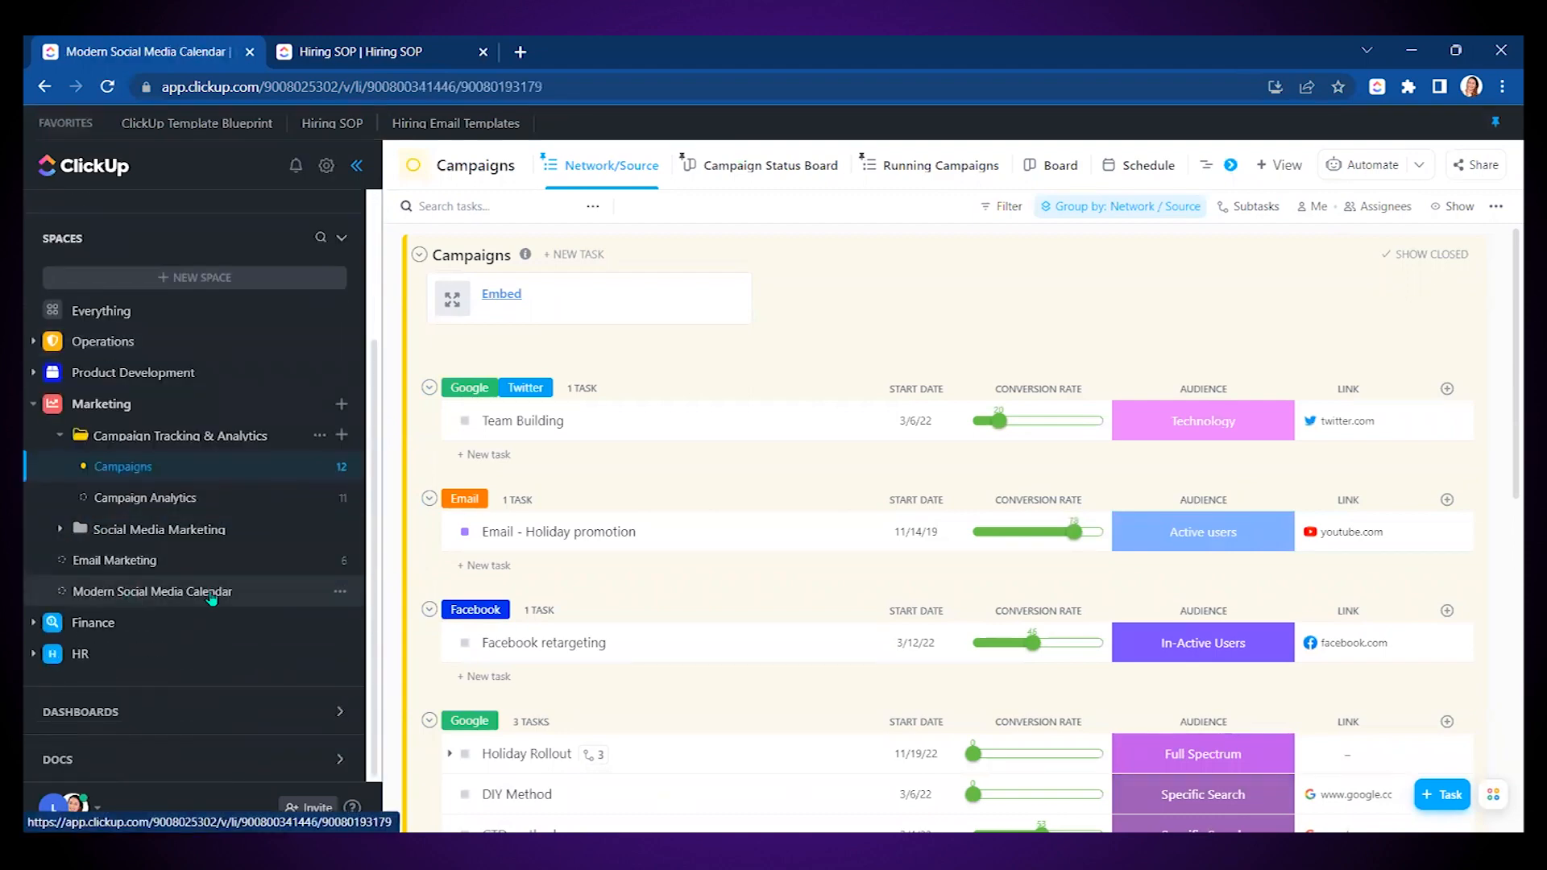
- Open Modern Social Media Calendar and switch to its Social Media Posts view
left_click(207, 596)
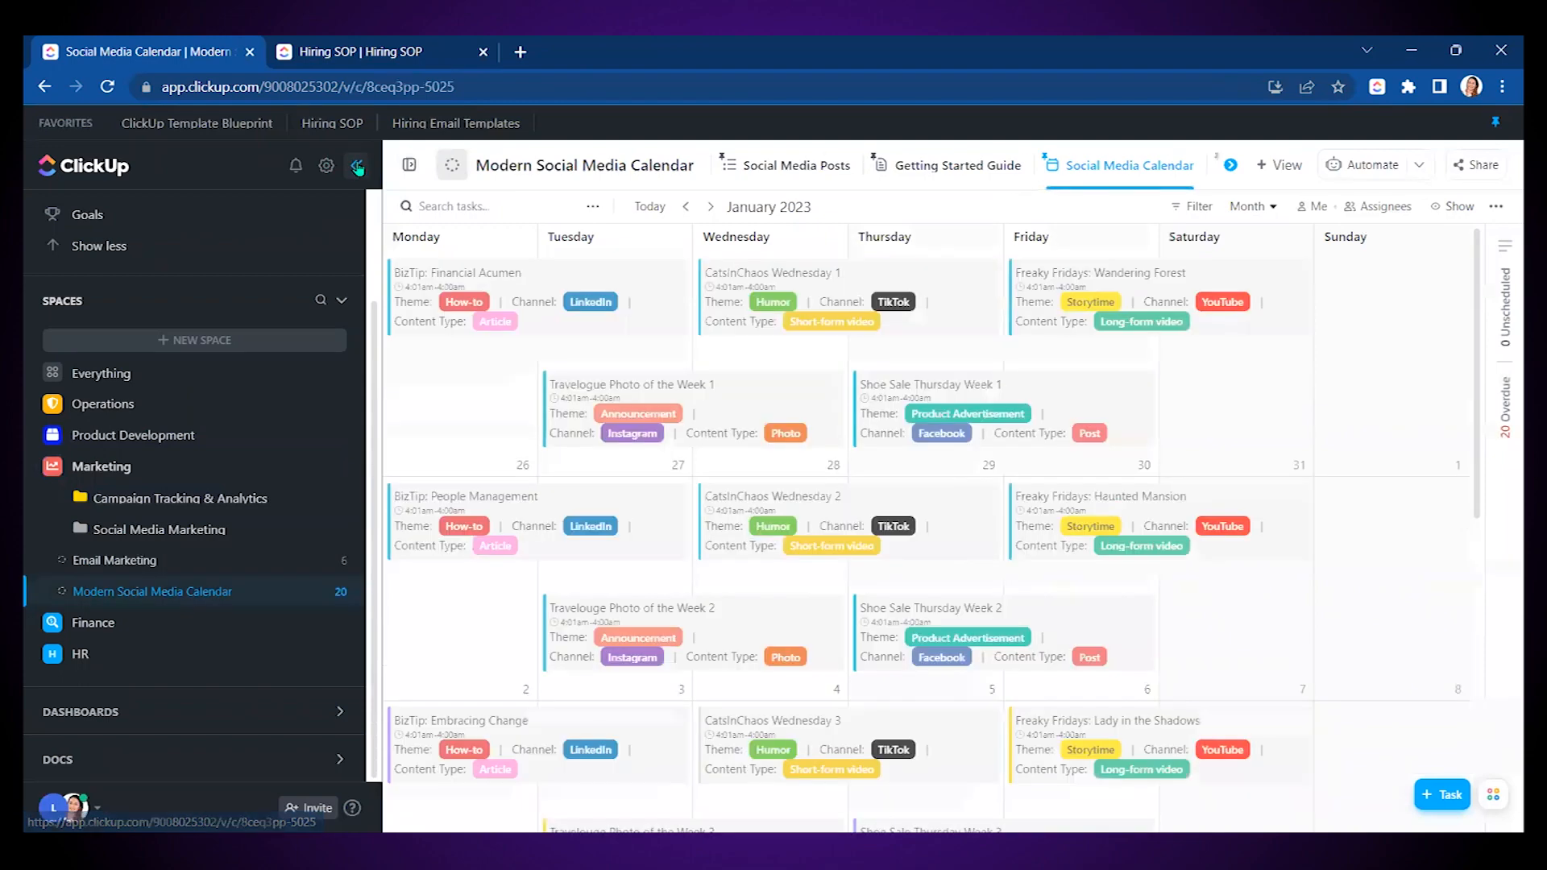
left_click(432, 165)
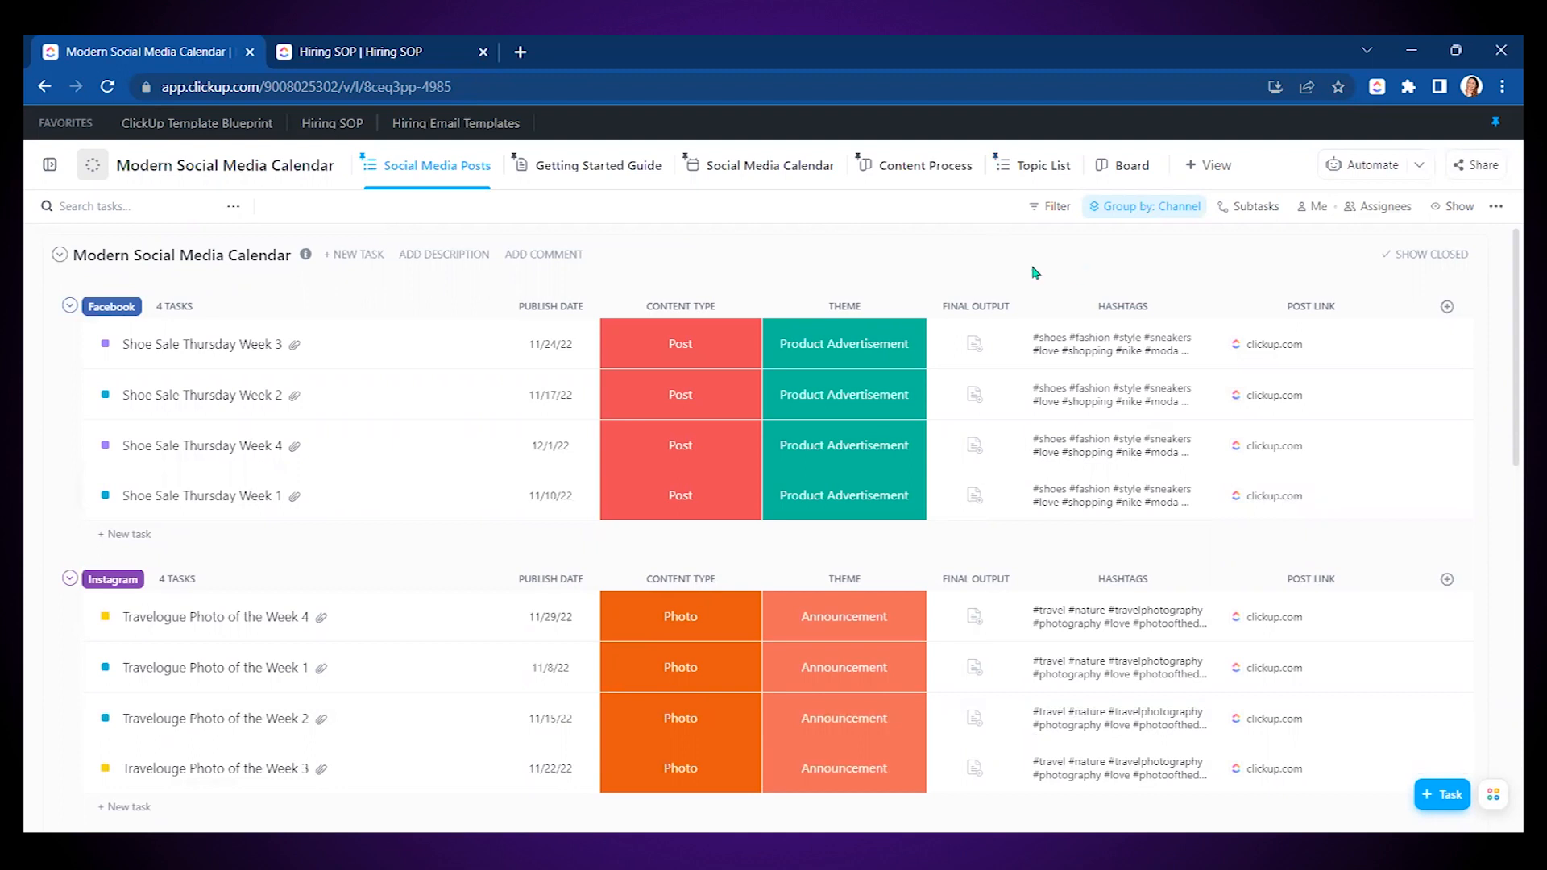
- Rename the Theme custom field to Content Pillar
left_click(836, 309)
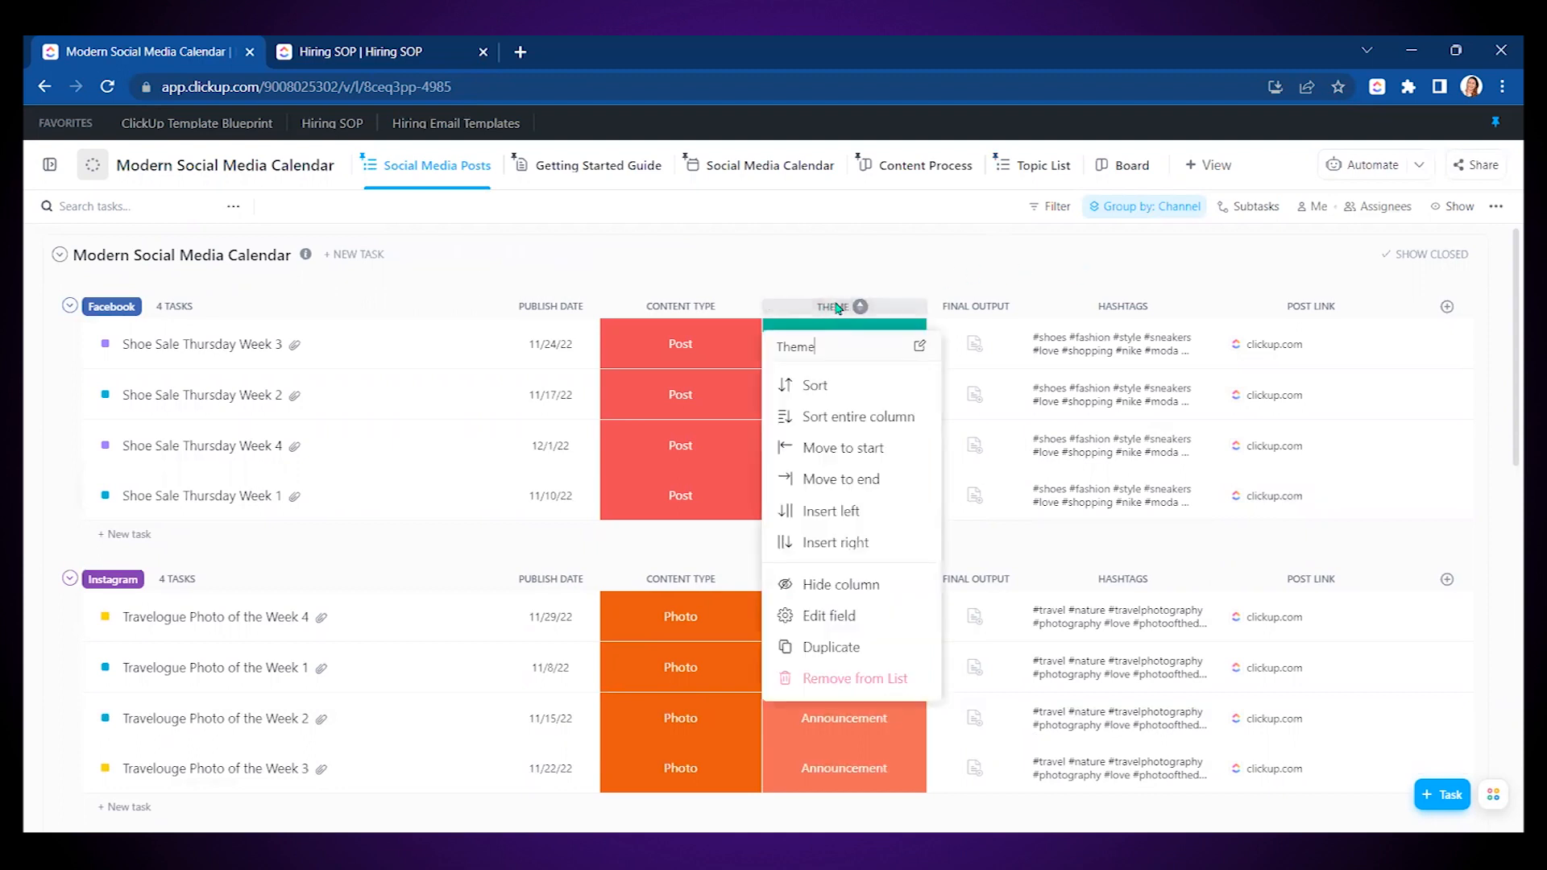
left_click(834, 608)
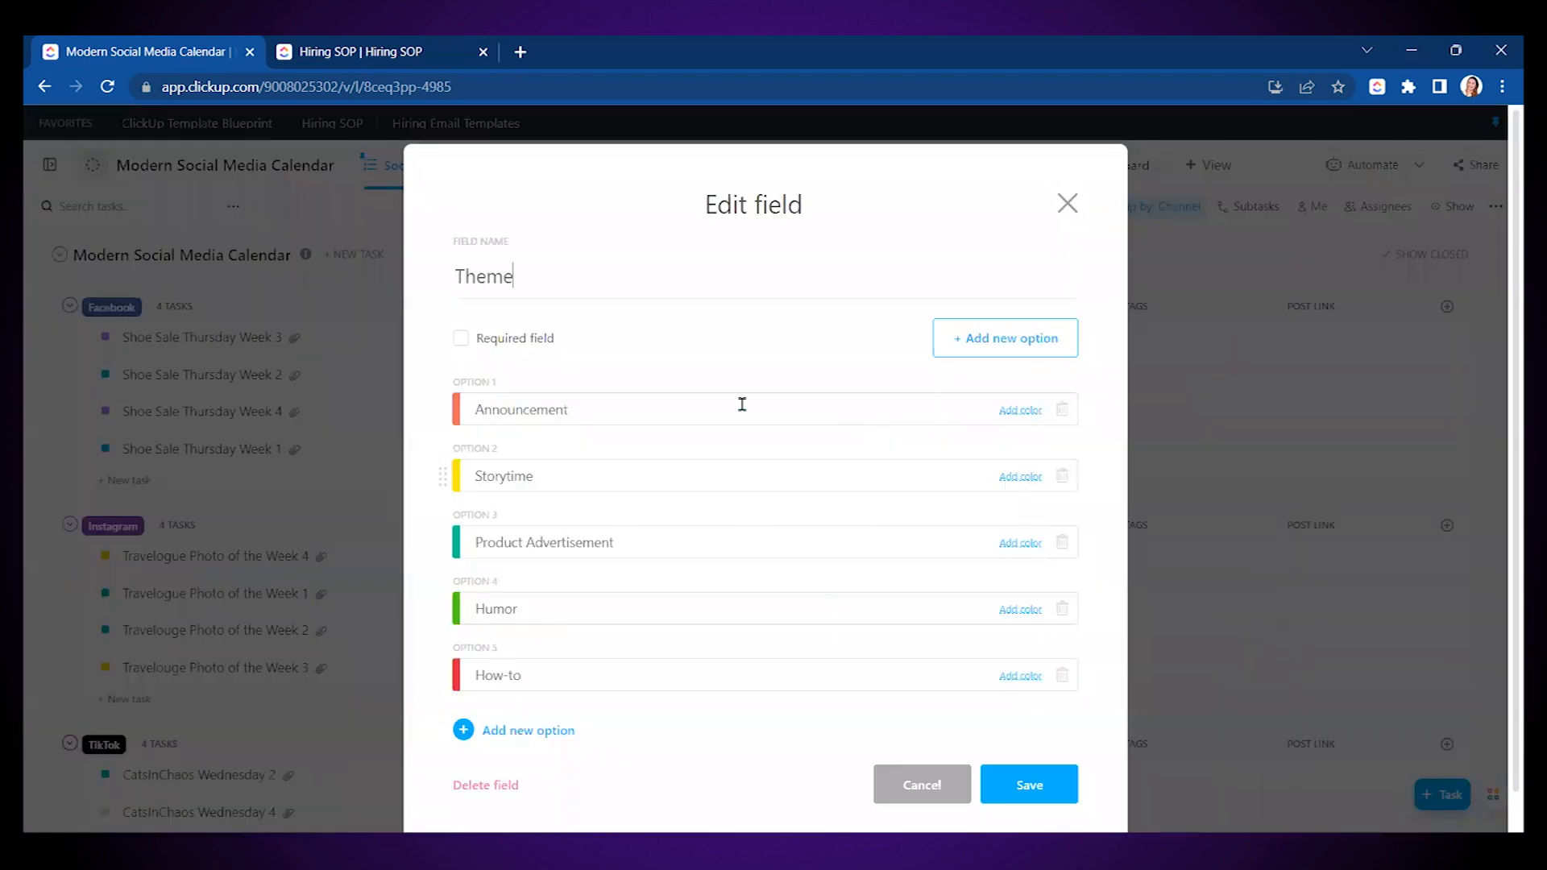
double_click(544, 270)
type("Content Pr")
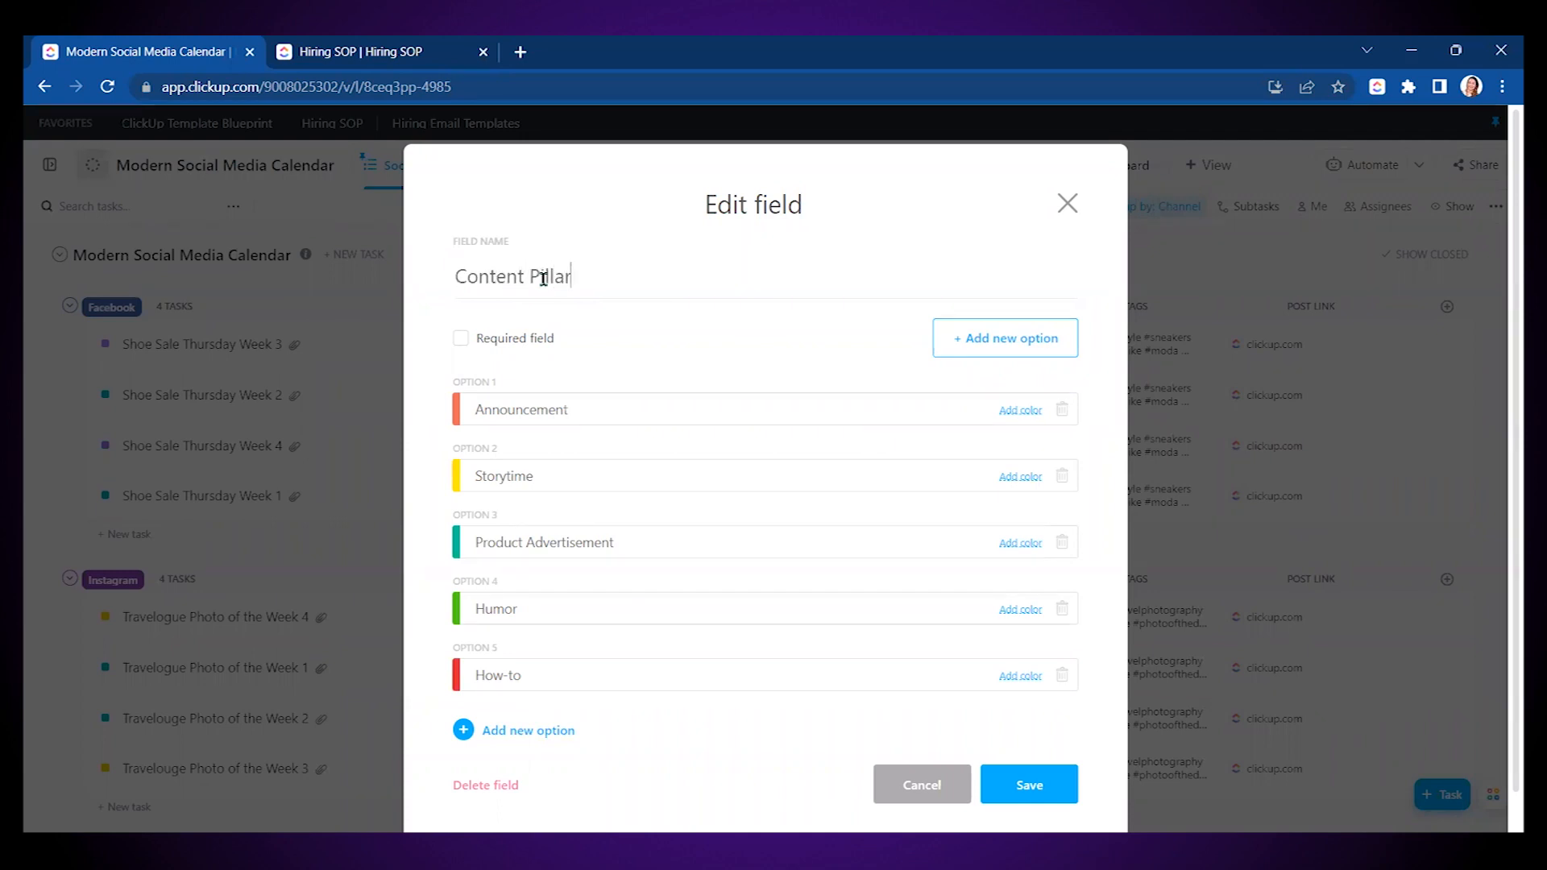
- Begin renaming the Storytime option to Trivia
scroll(636, 404, "down", 1)
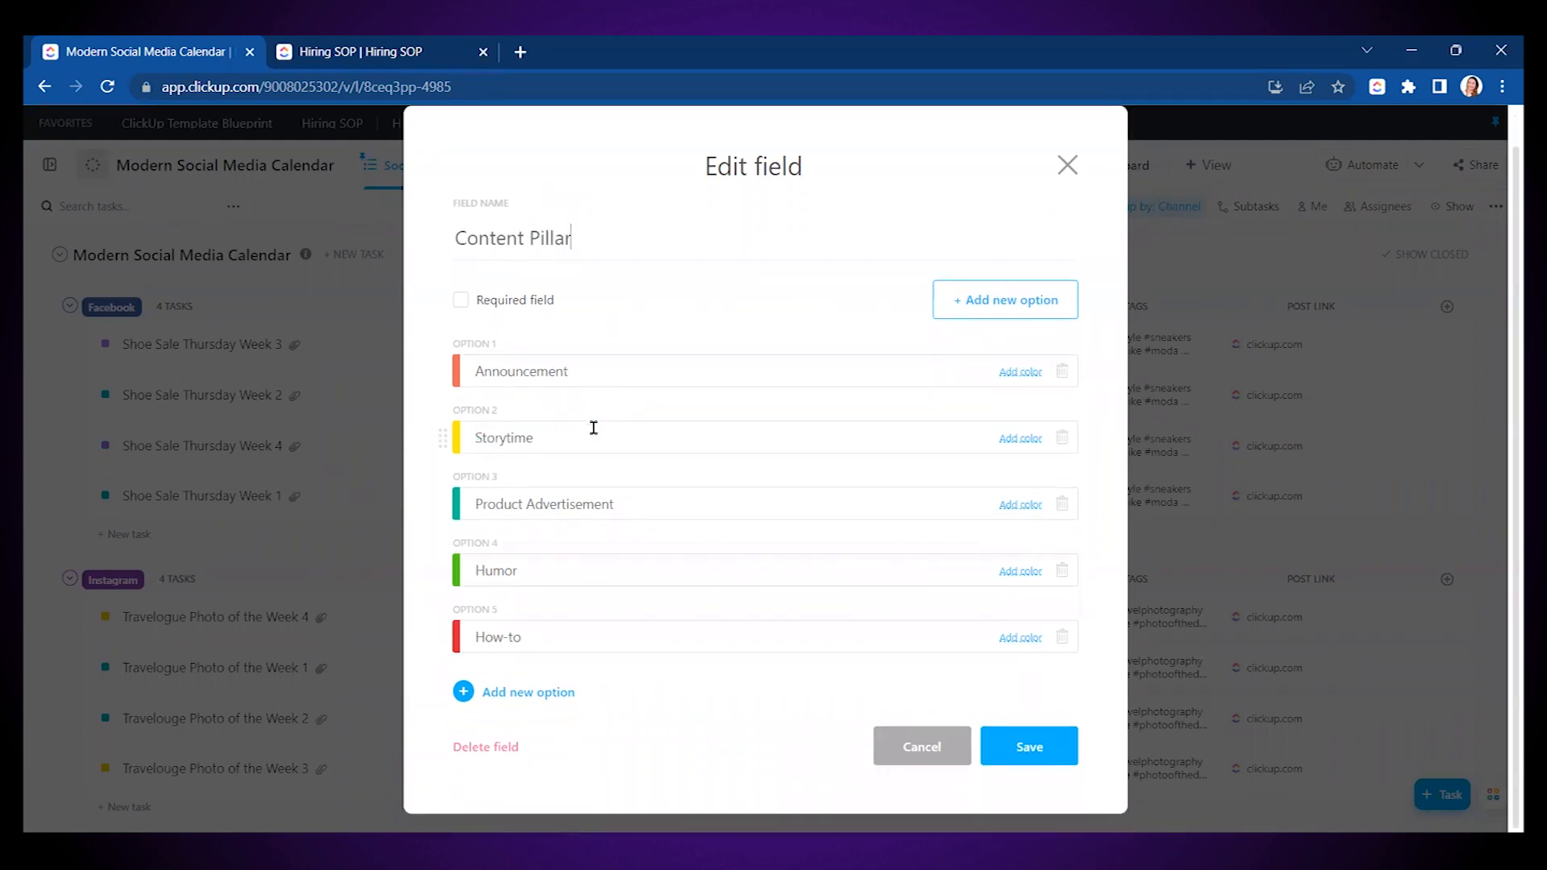
double_click(535, 437)
type("TR")
left_click(1034, 743)
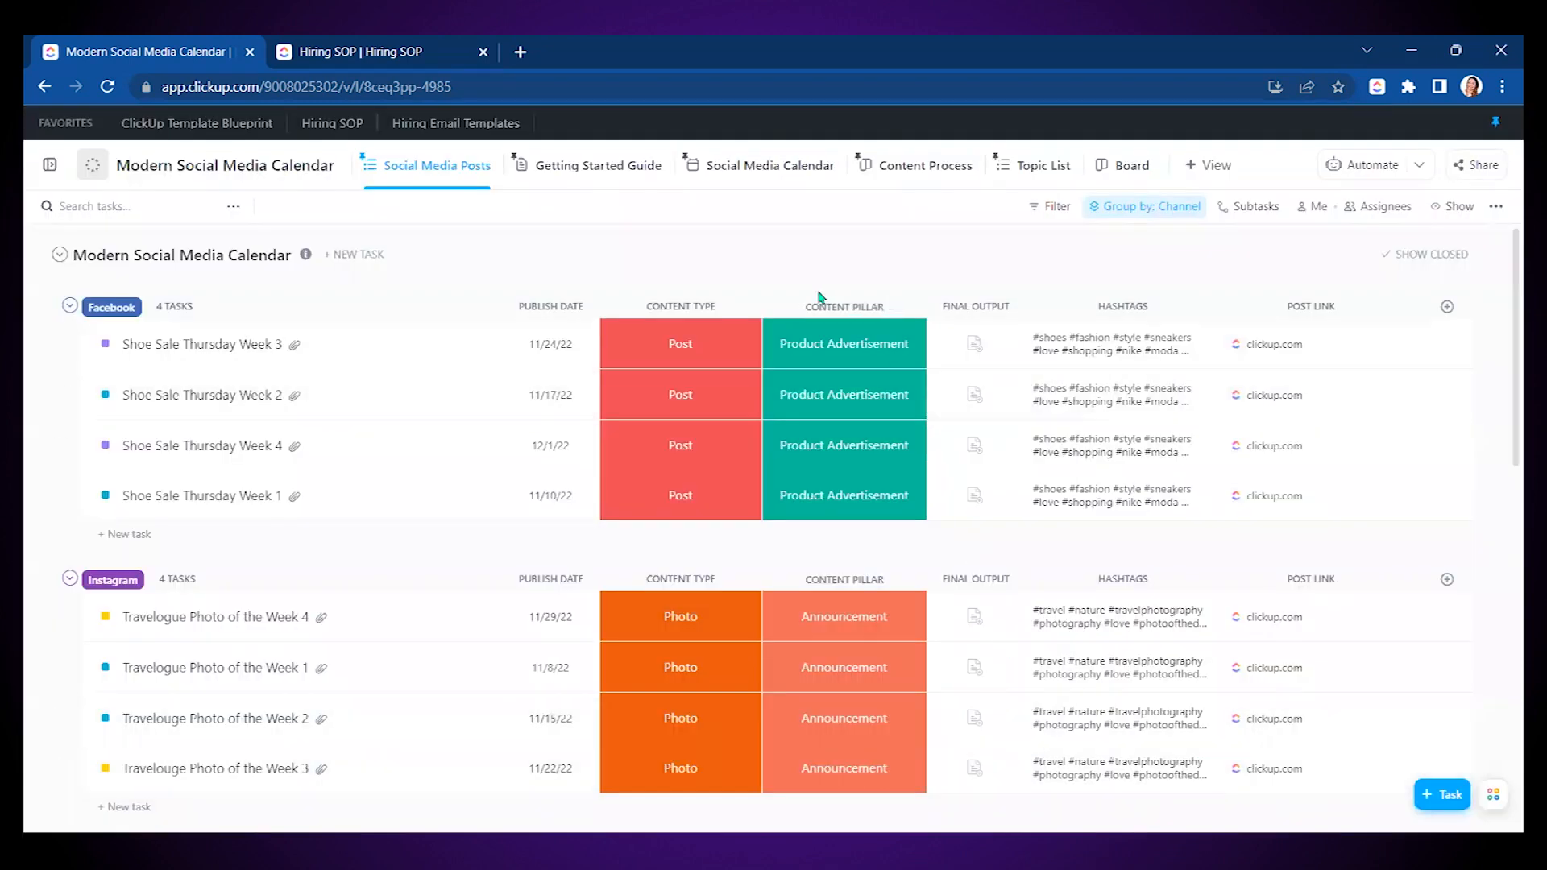
left_click(835, 344)
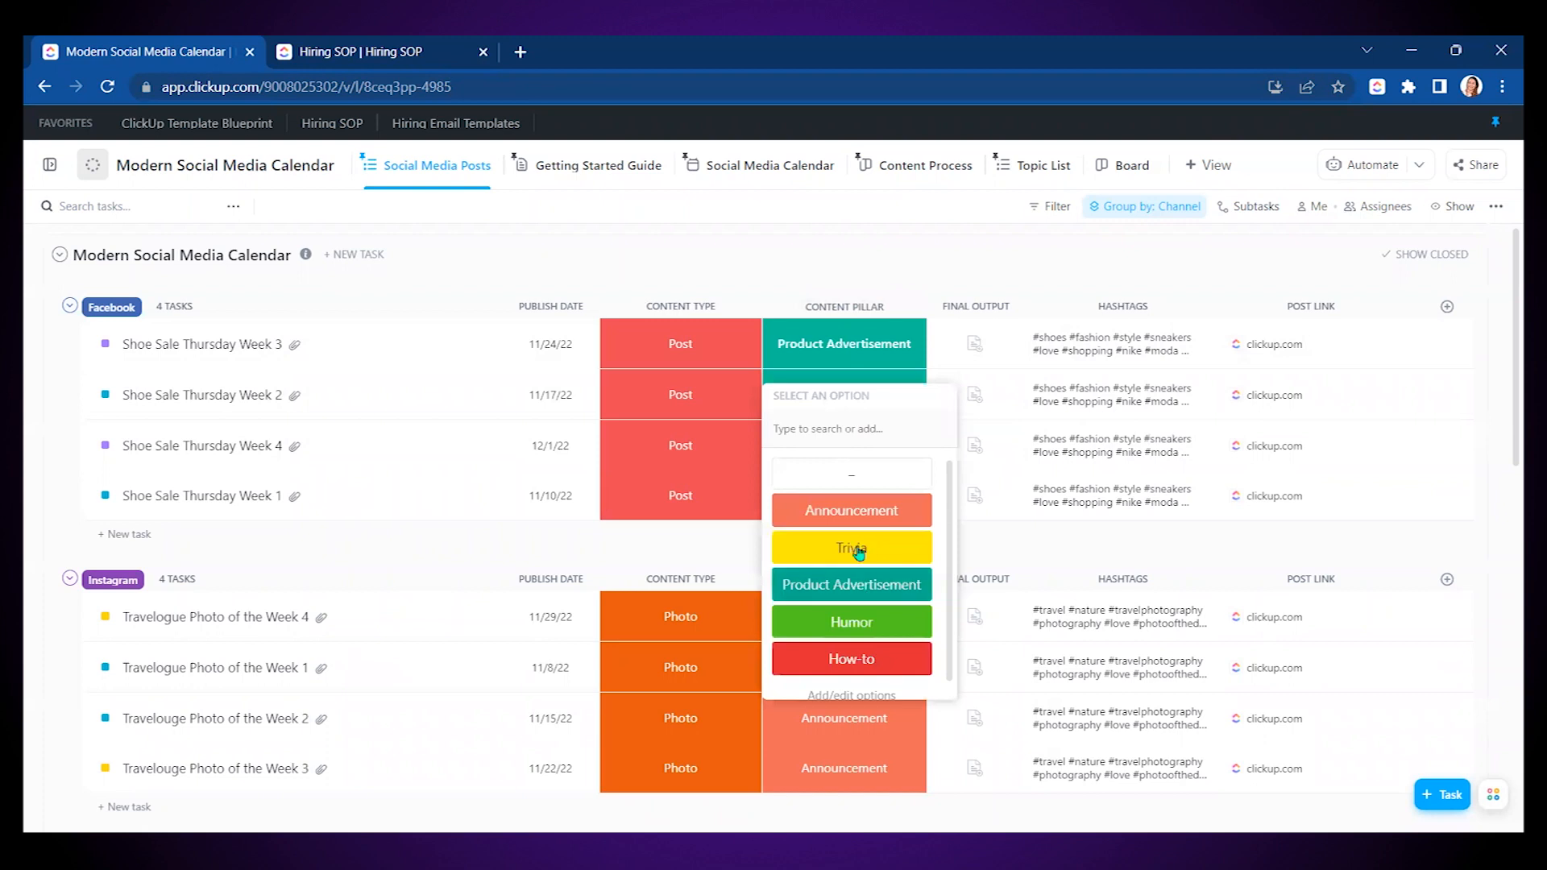
left_click(882, 250)
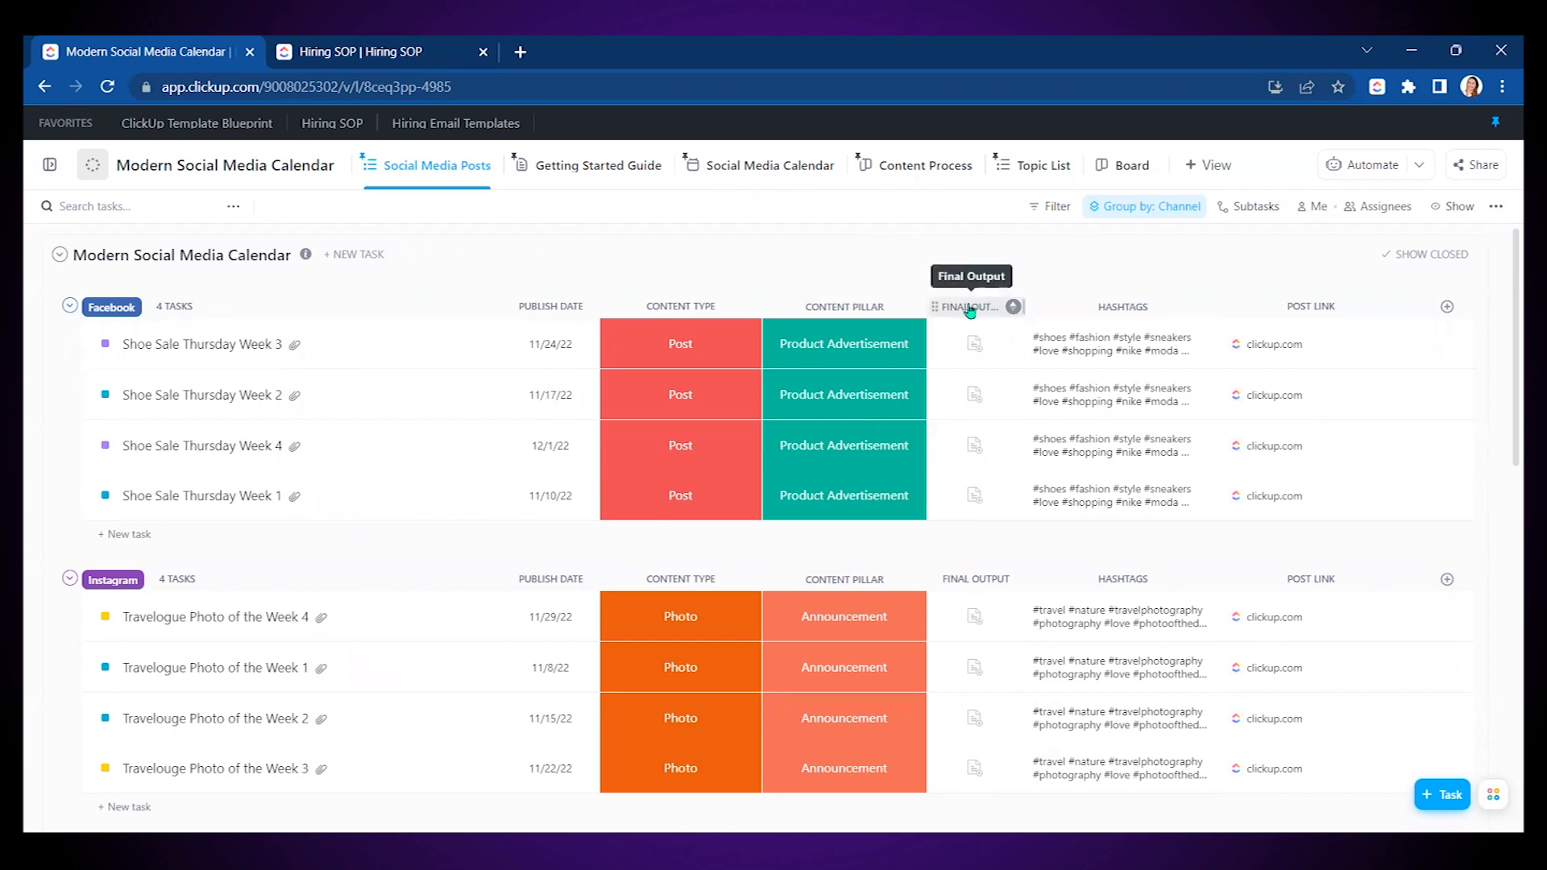
- Delete the Final Output column, removing it from this list only
left_click(1013, 306)
left_click(1019, 684)
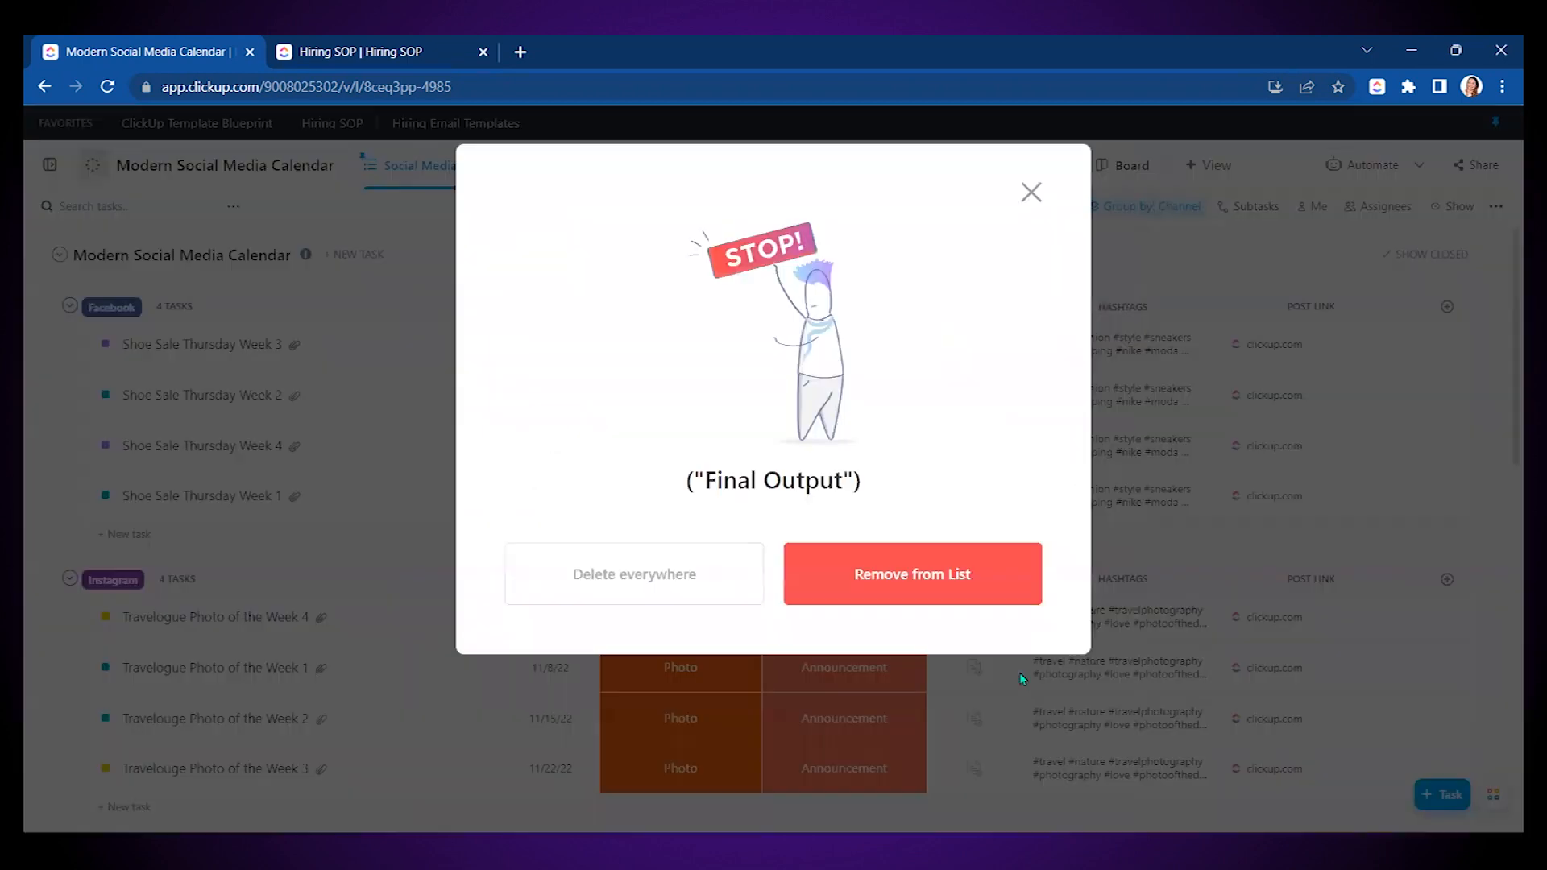
left_click(949, 592)
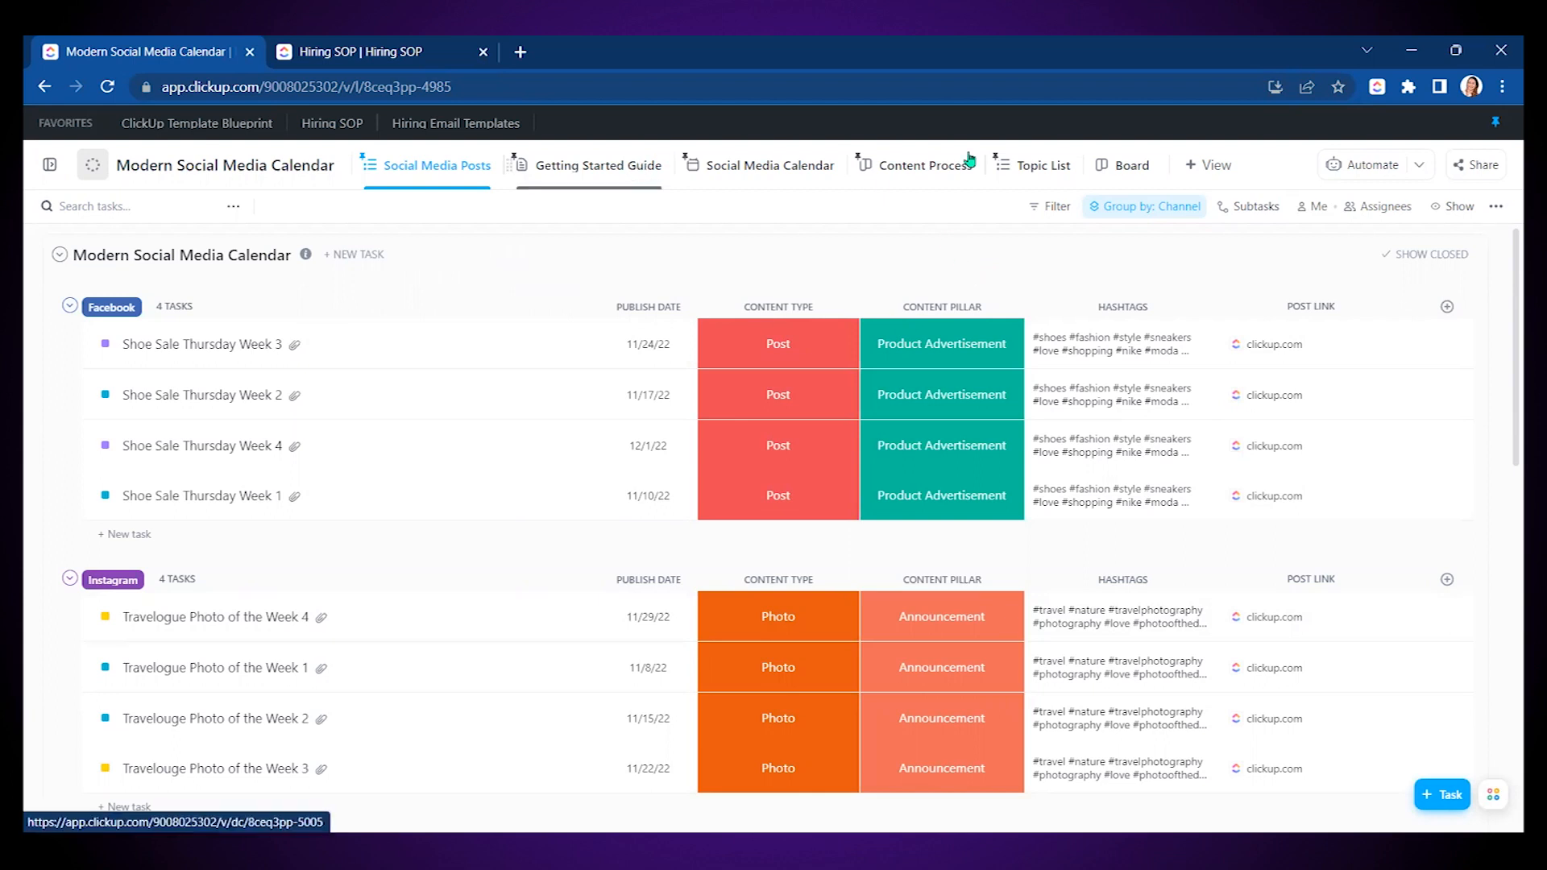
- Delete the Content Process view
left_click(917, 165)
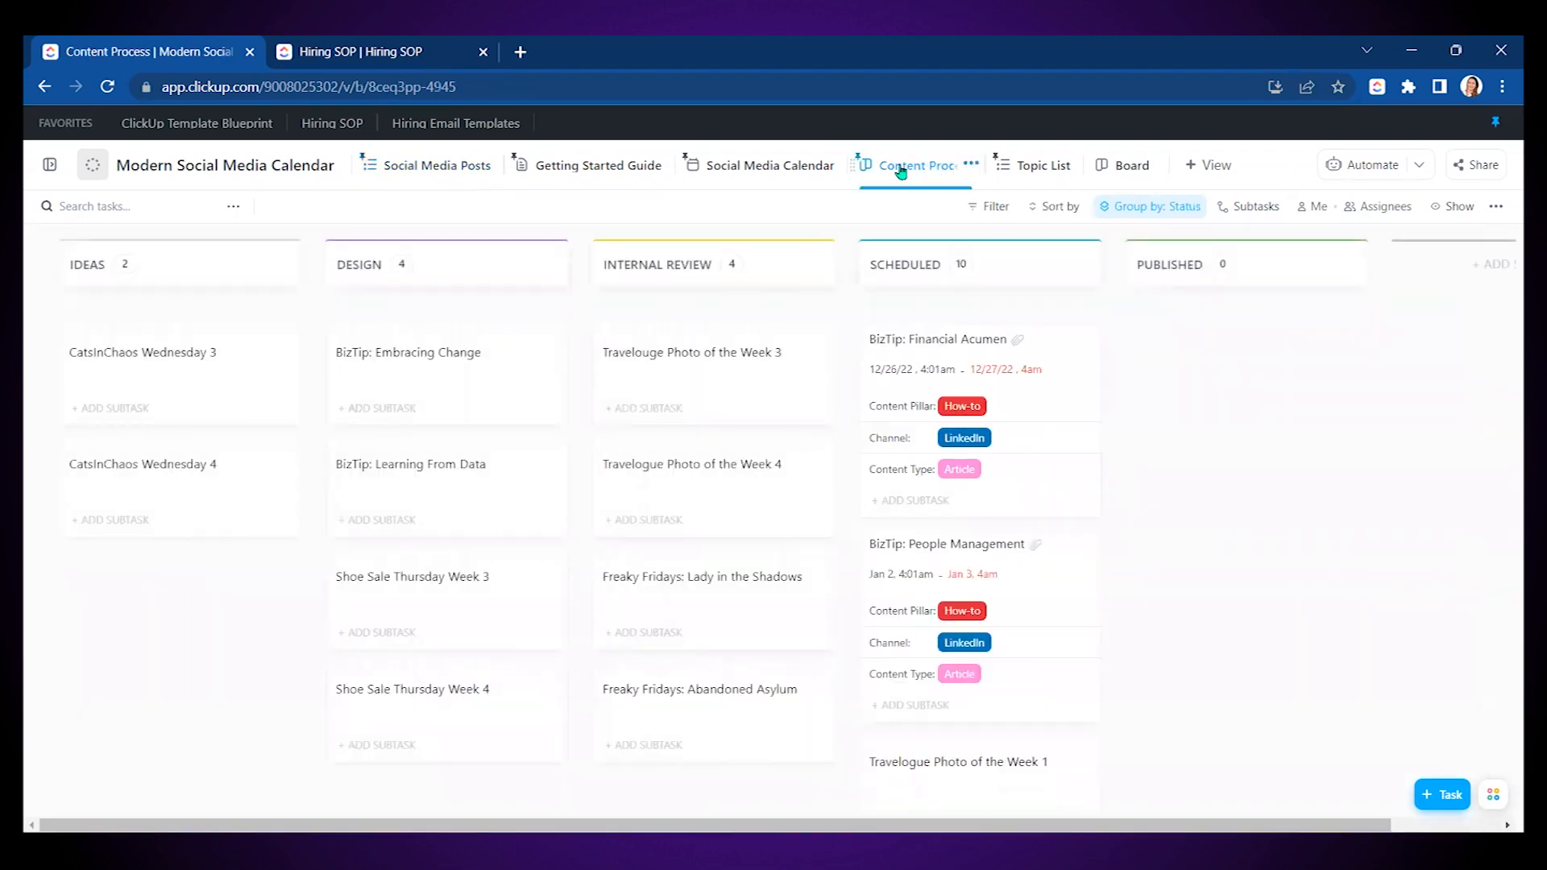
left_click(924, 165)
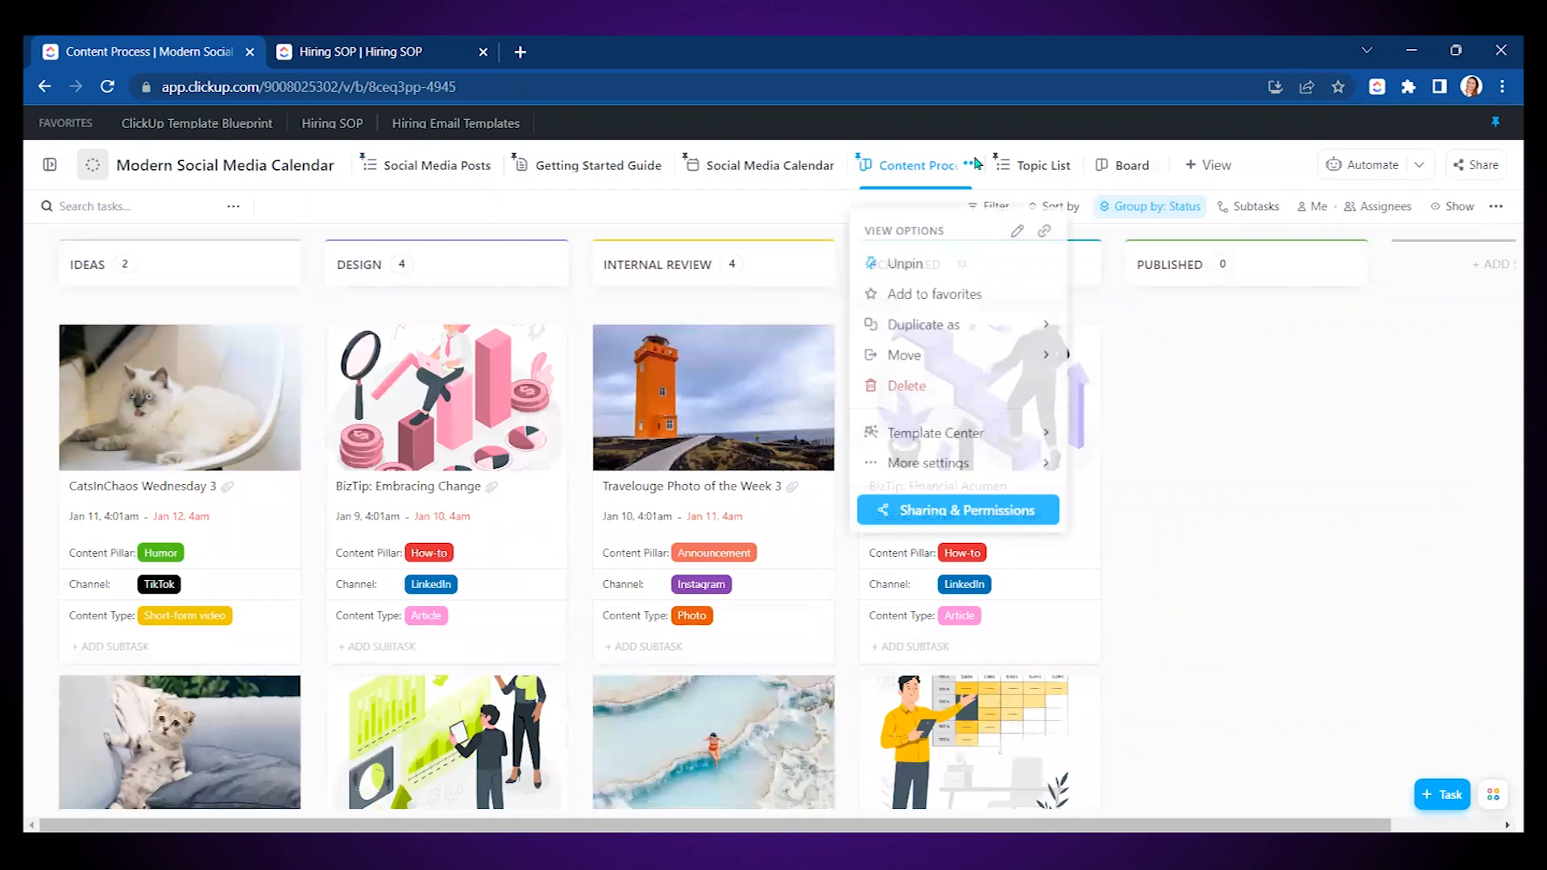
left_click(914, 390)
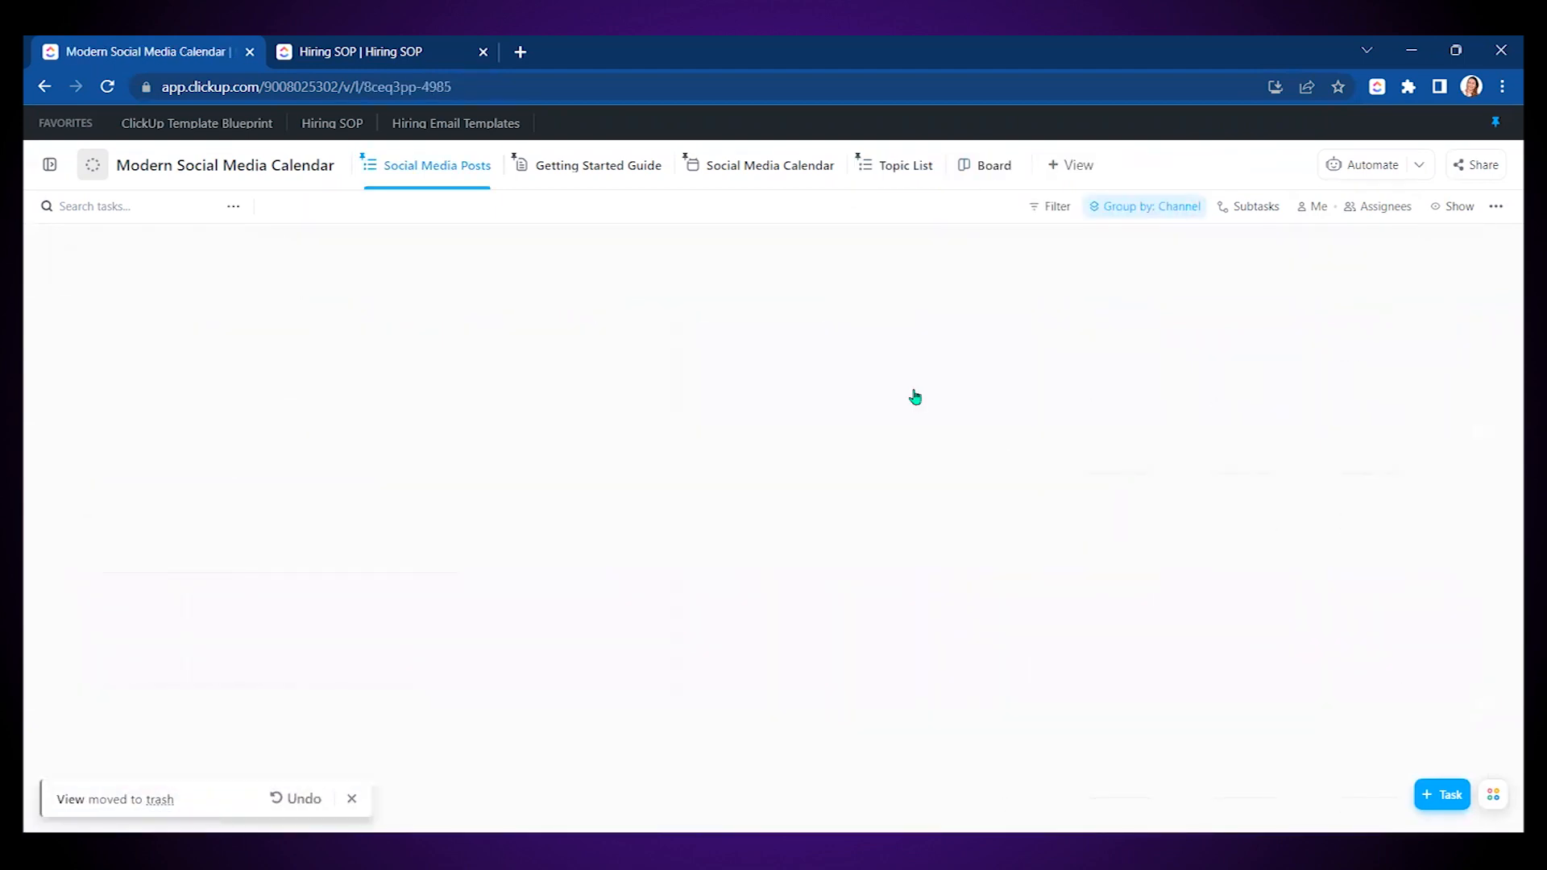
- Leave the Board view in place and delete the Topic List view
left_click(991, 166)
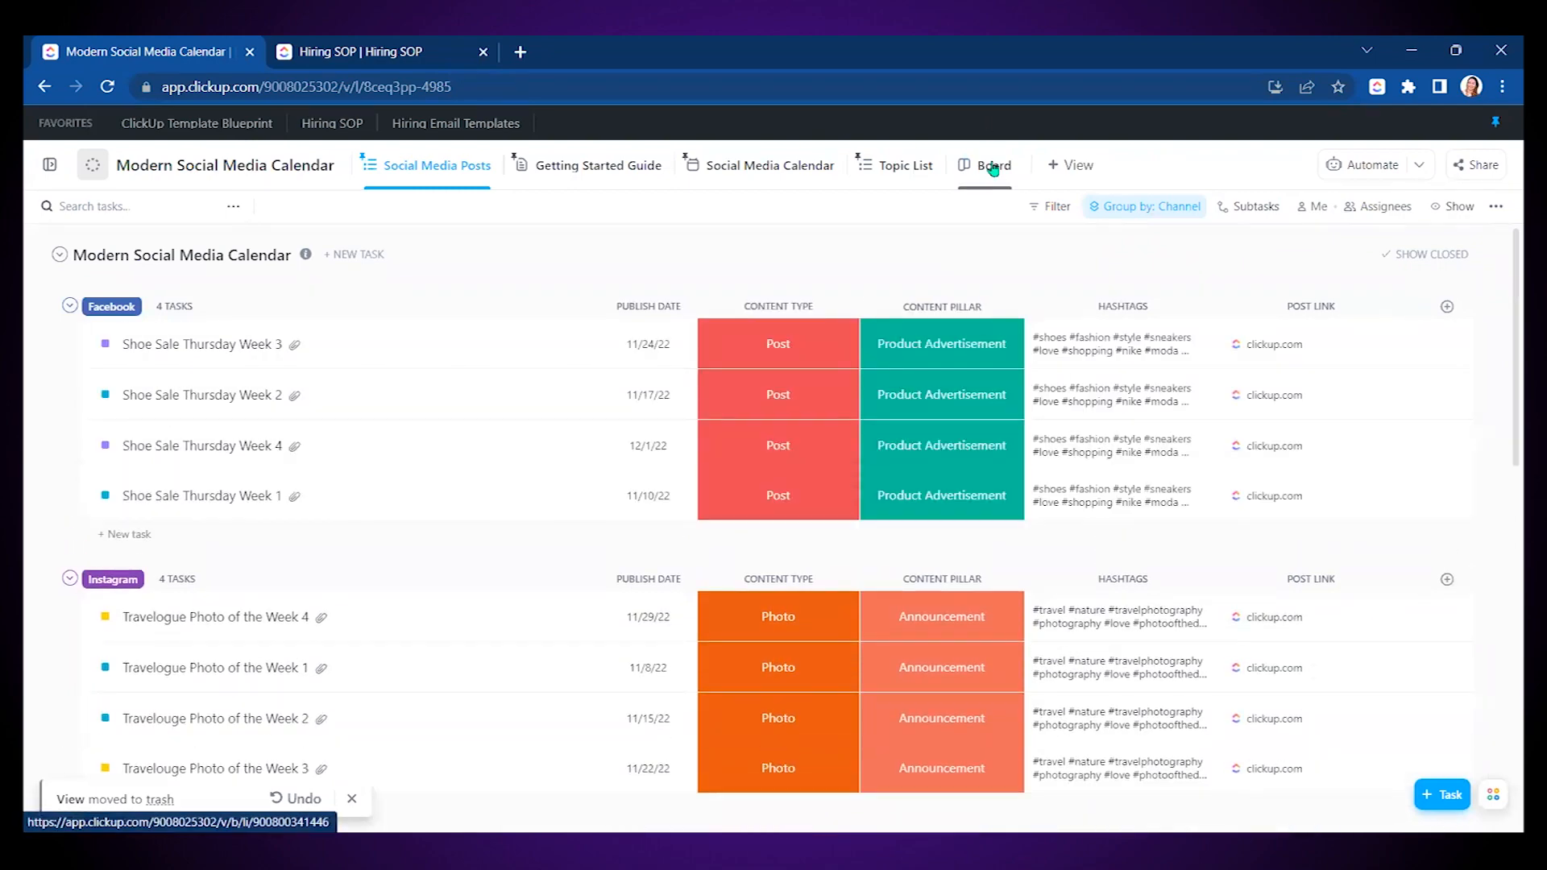
left_click(1013, 166)
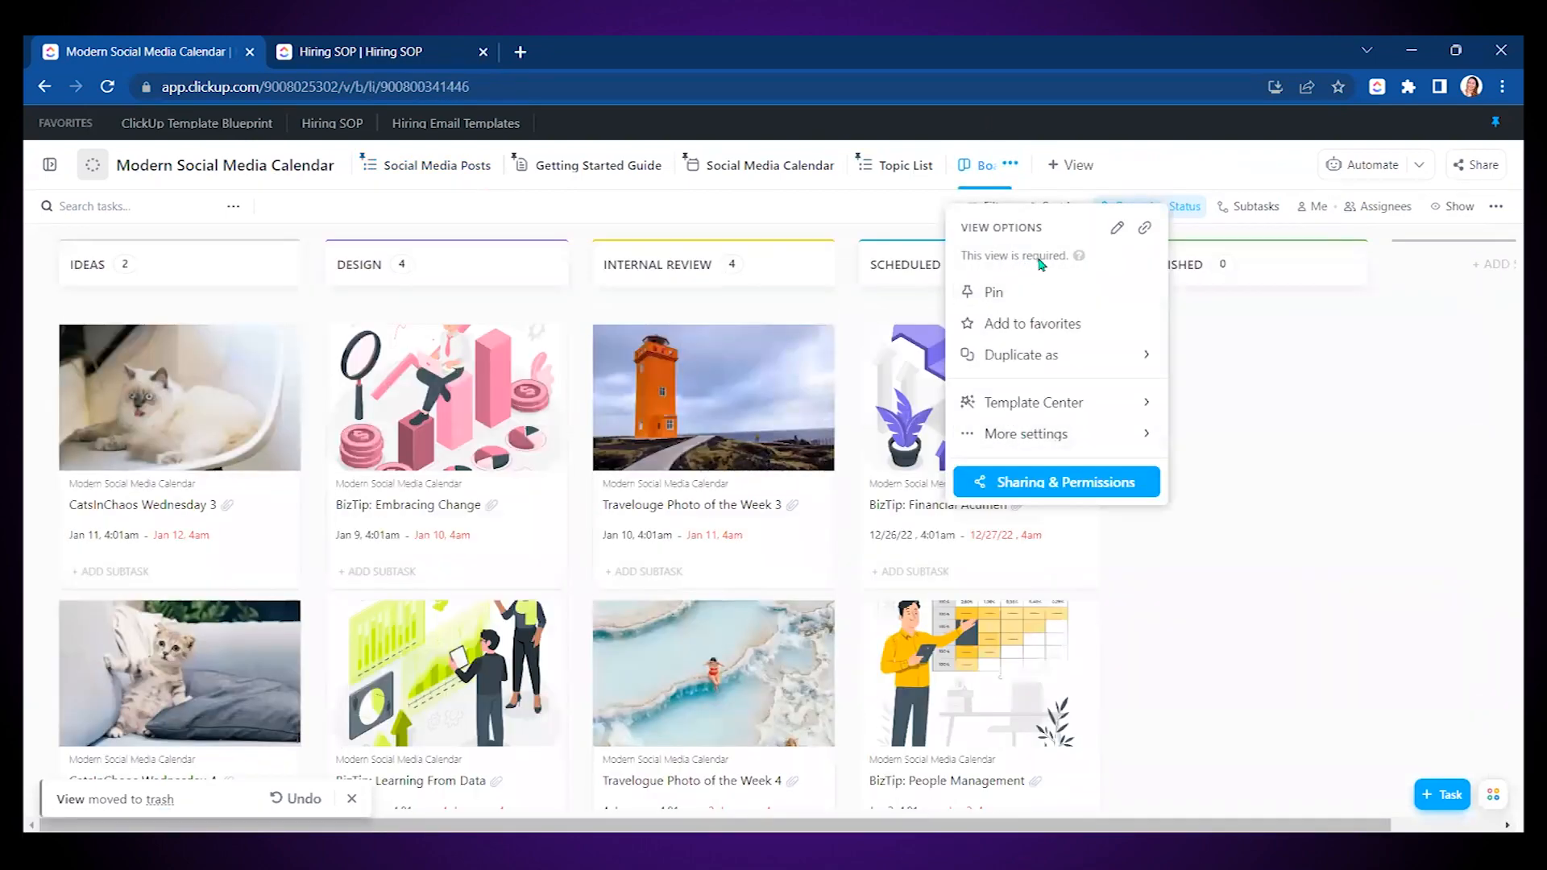
left_click(910, 212)
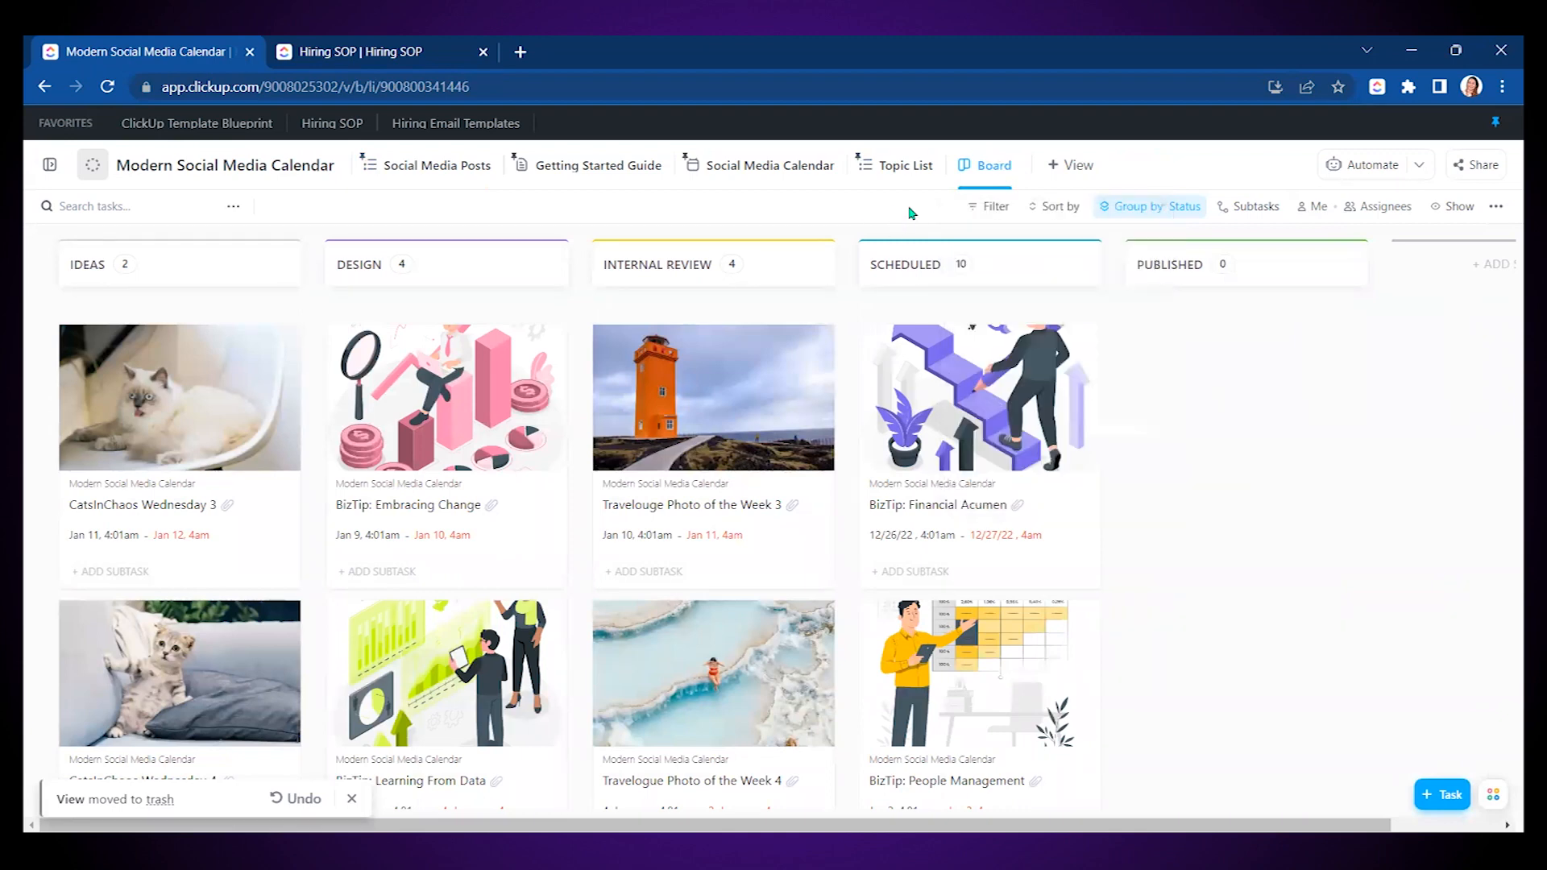
left_click(885, 169)
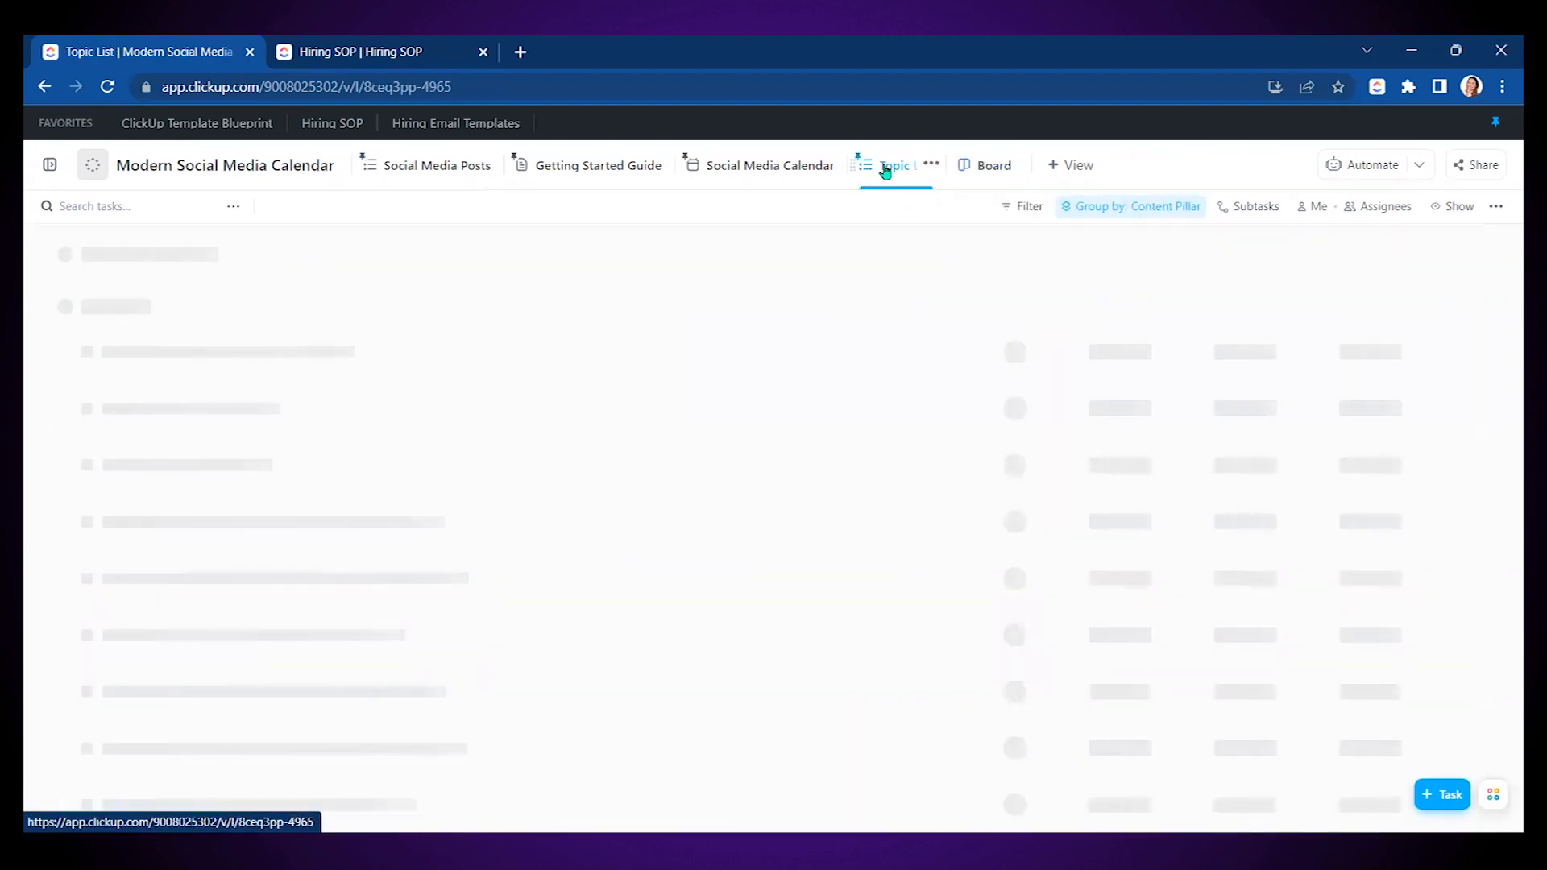
left_click(936, 166)
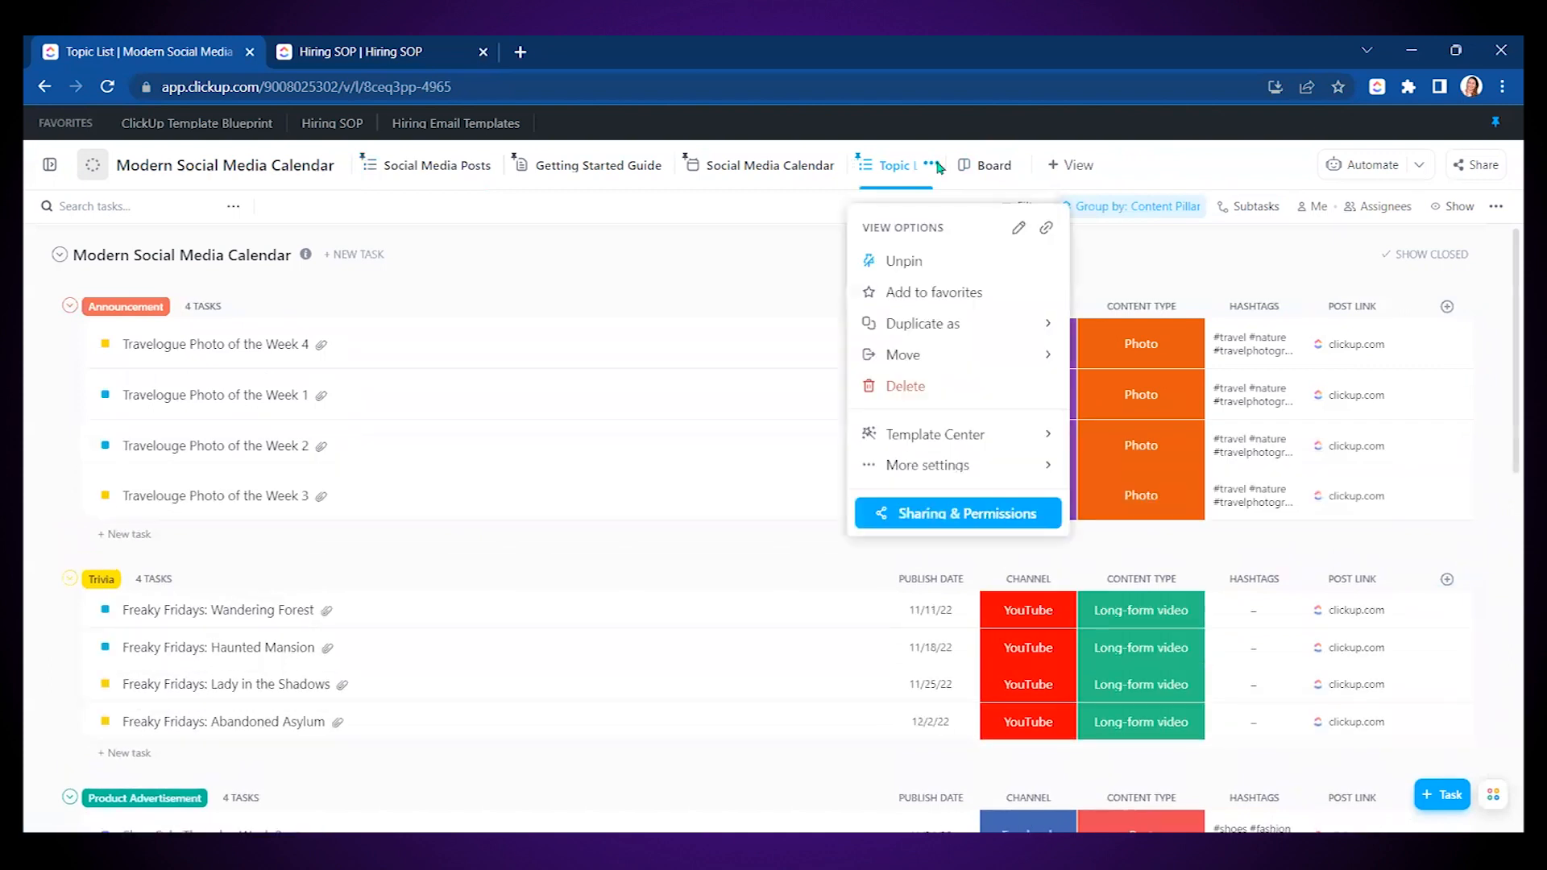
left_click(927, 390)
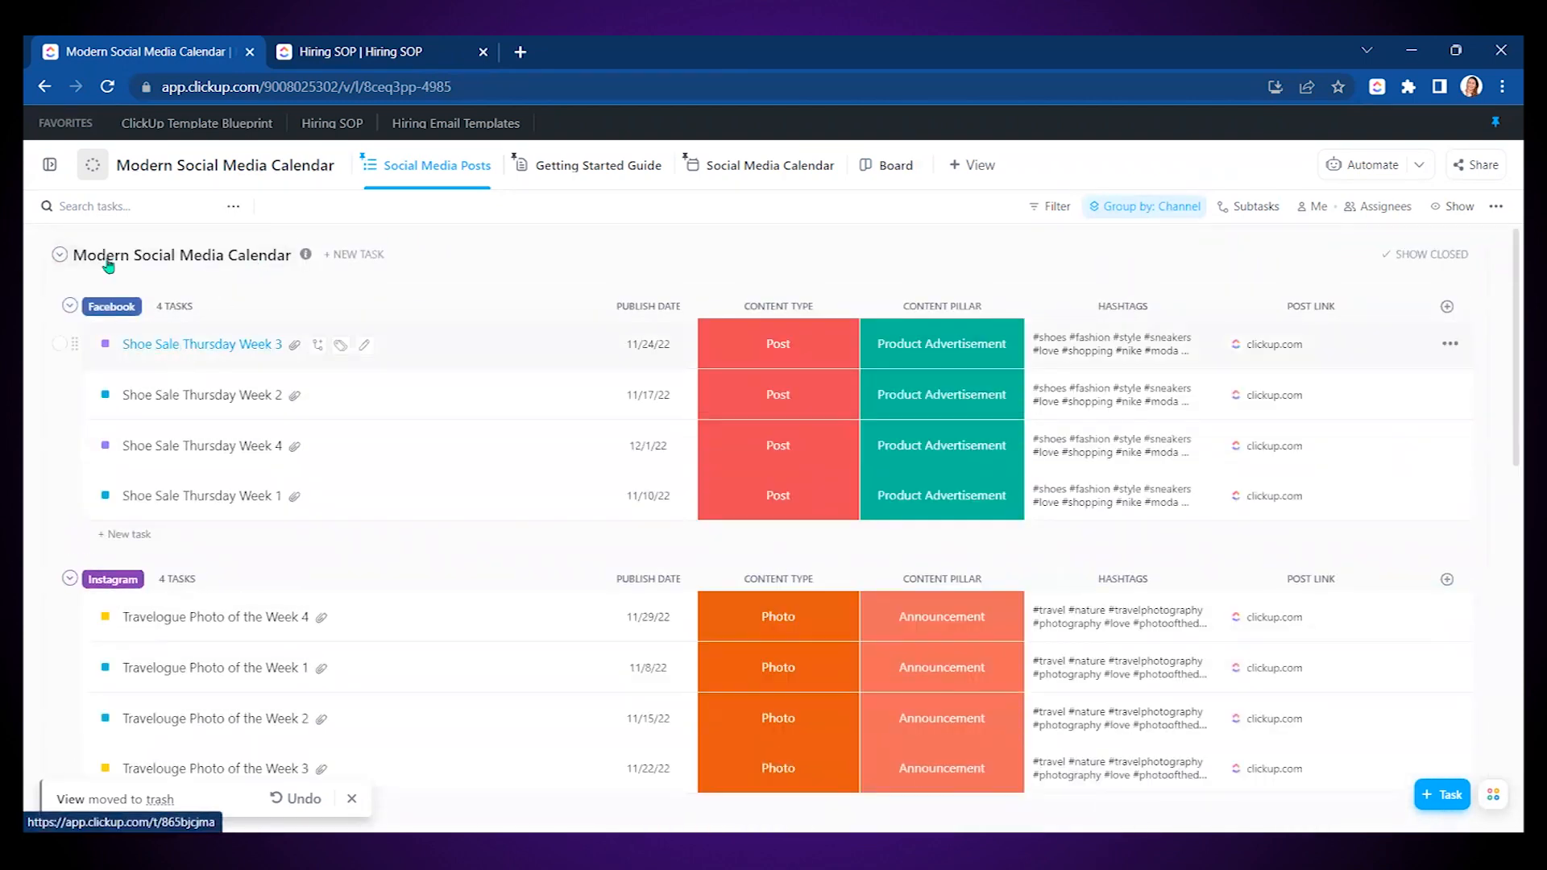
- Bring up List settings from the Modern Social Media Calendar list's options menu
left_click(52, 166)
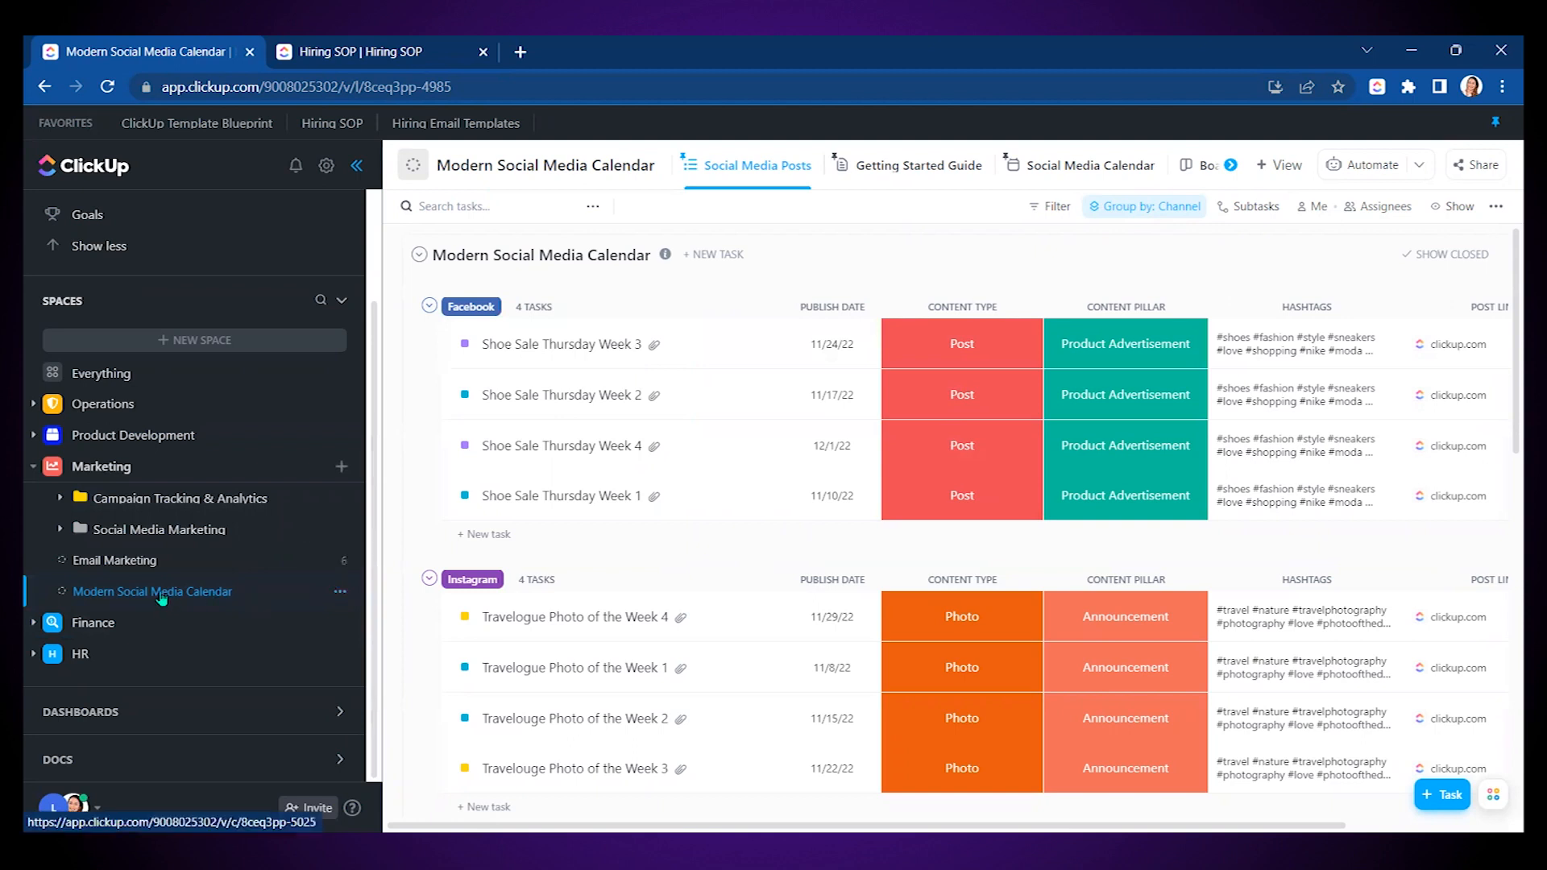
left_click(339, 594)
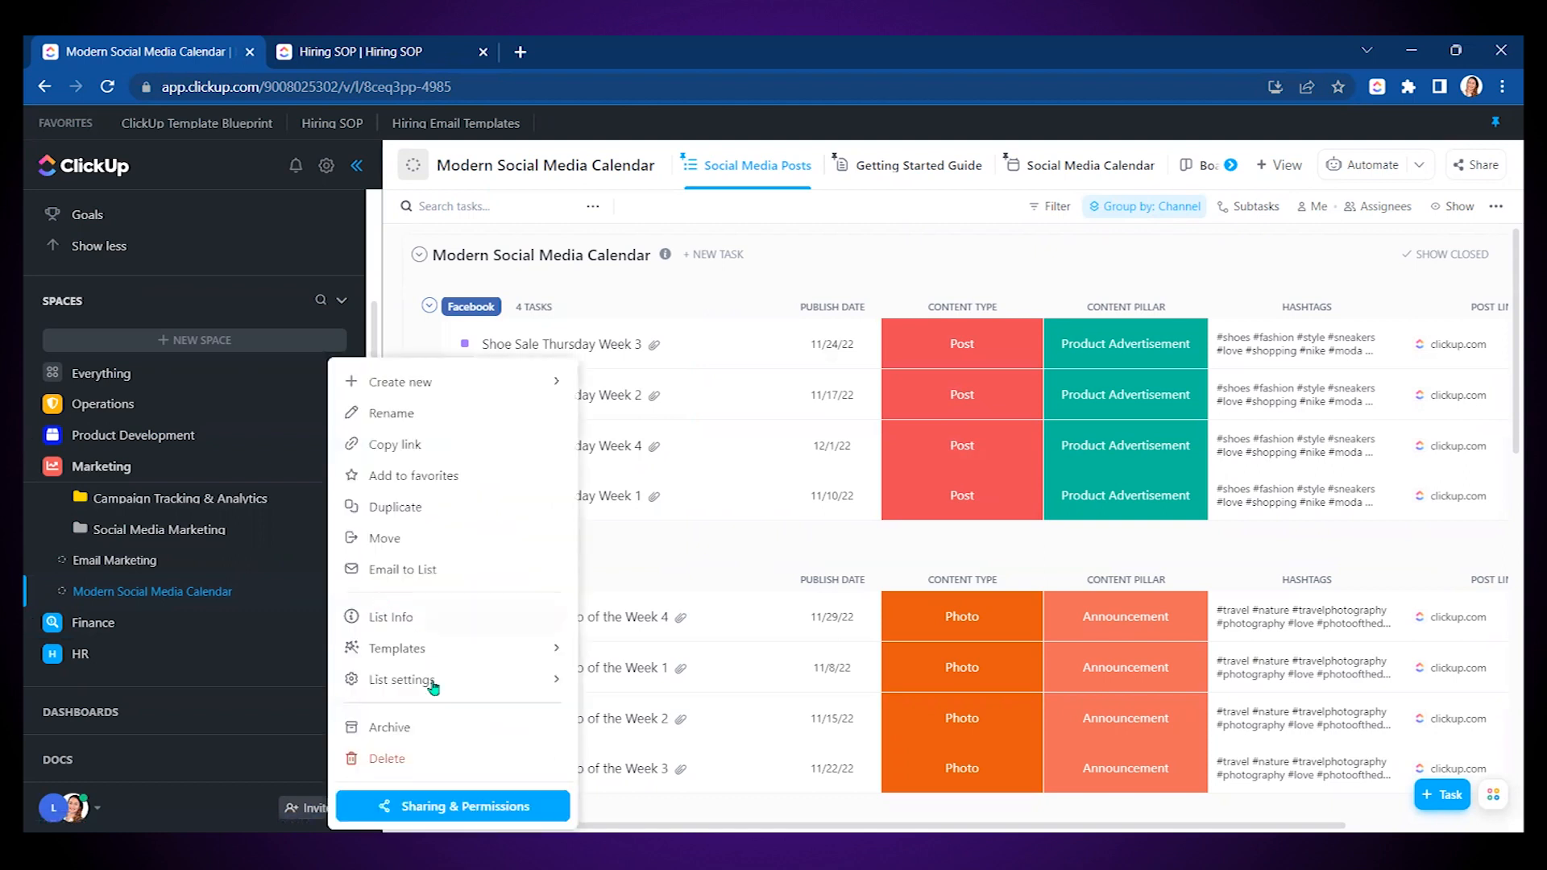
mouse_move(432, 687)
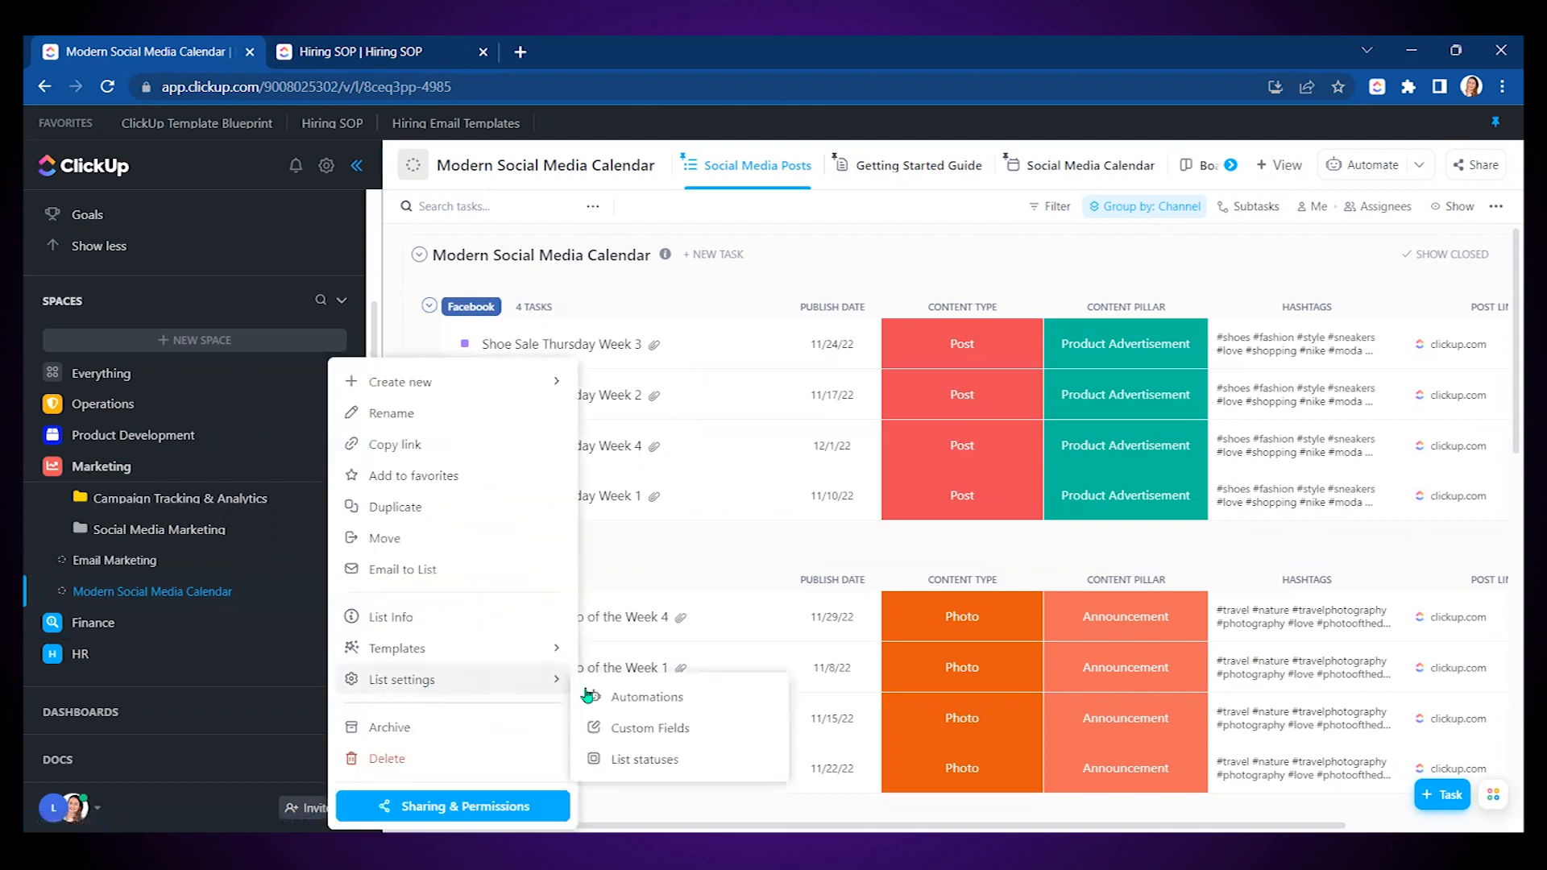
- Add a COPYWRITING status, move it to the top of Active Statuses, and save
left_click(660, 761)
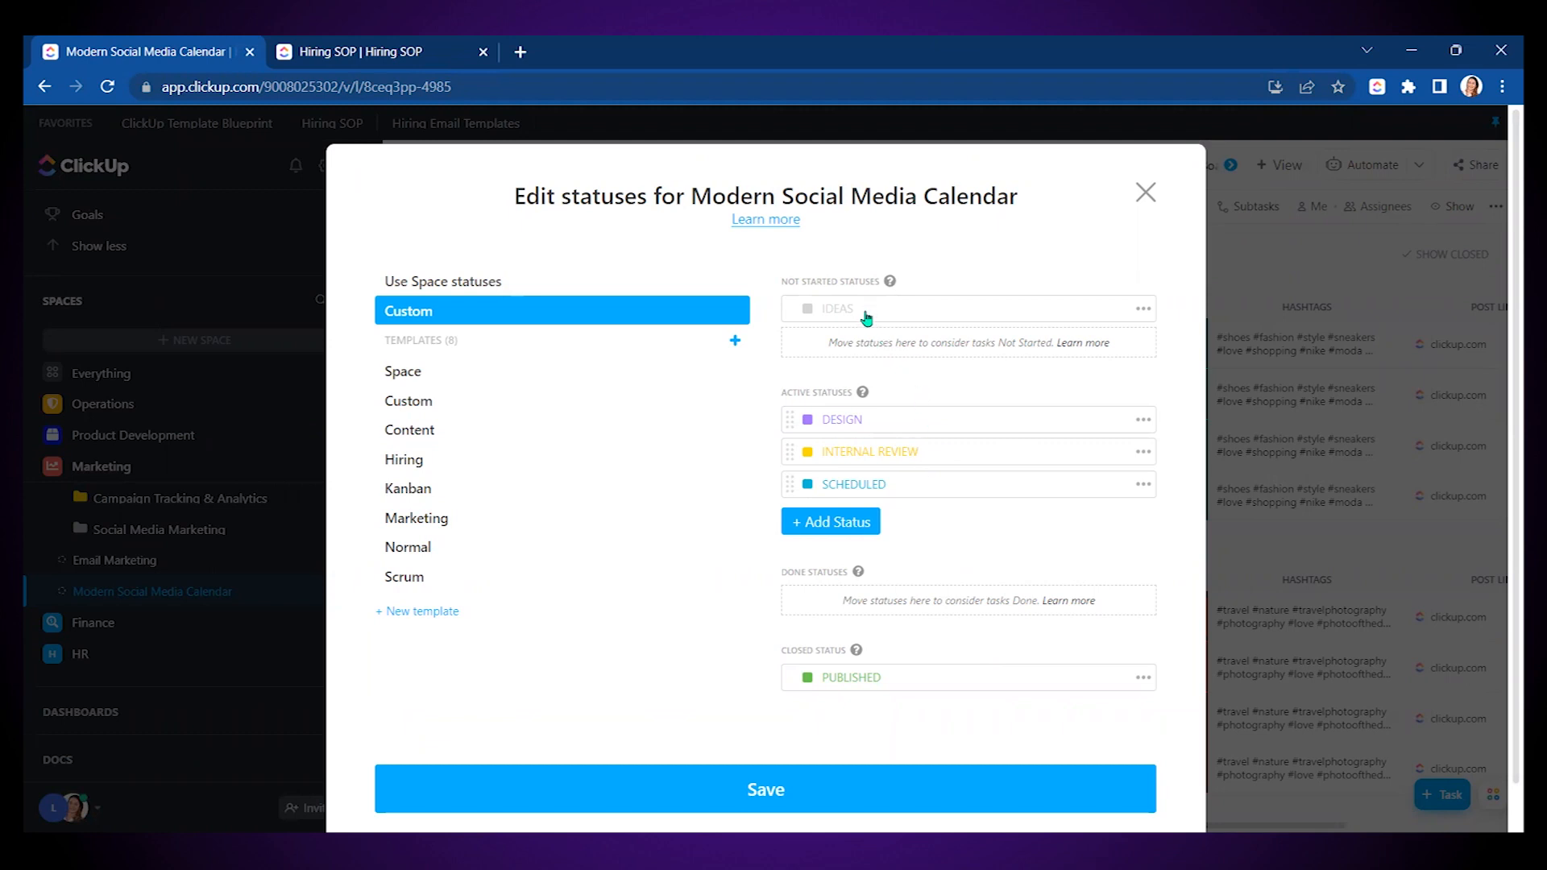
left_click(844, 530)
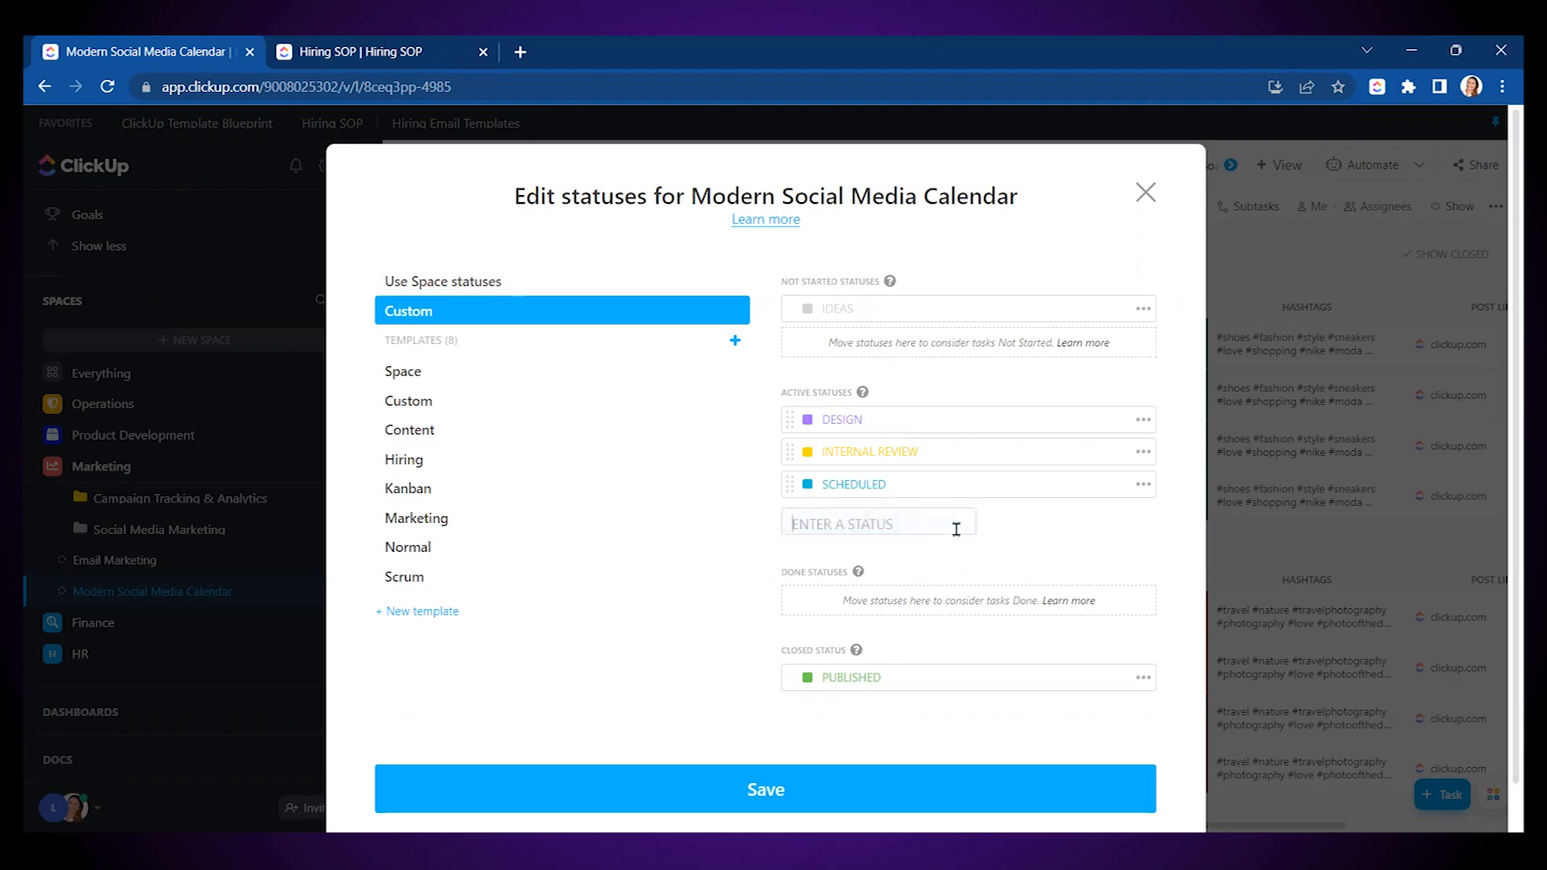
type("COPYWRITING")
key("Return")
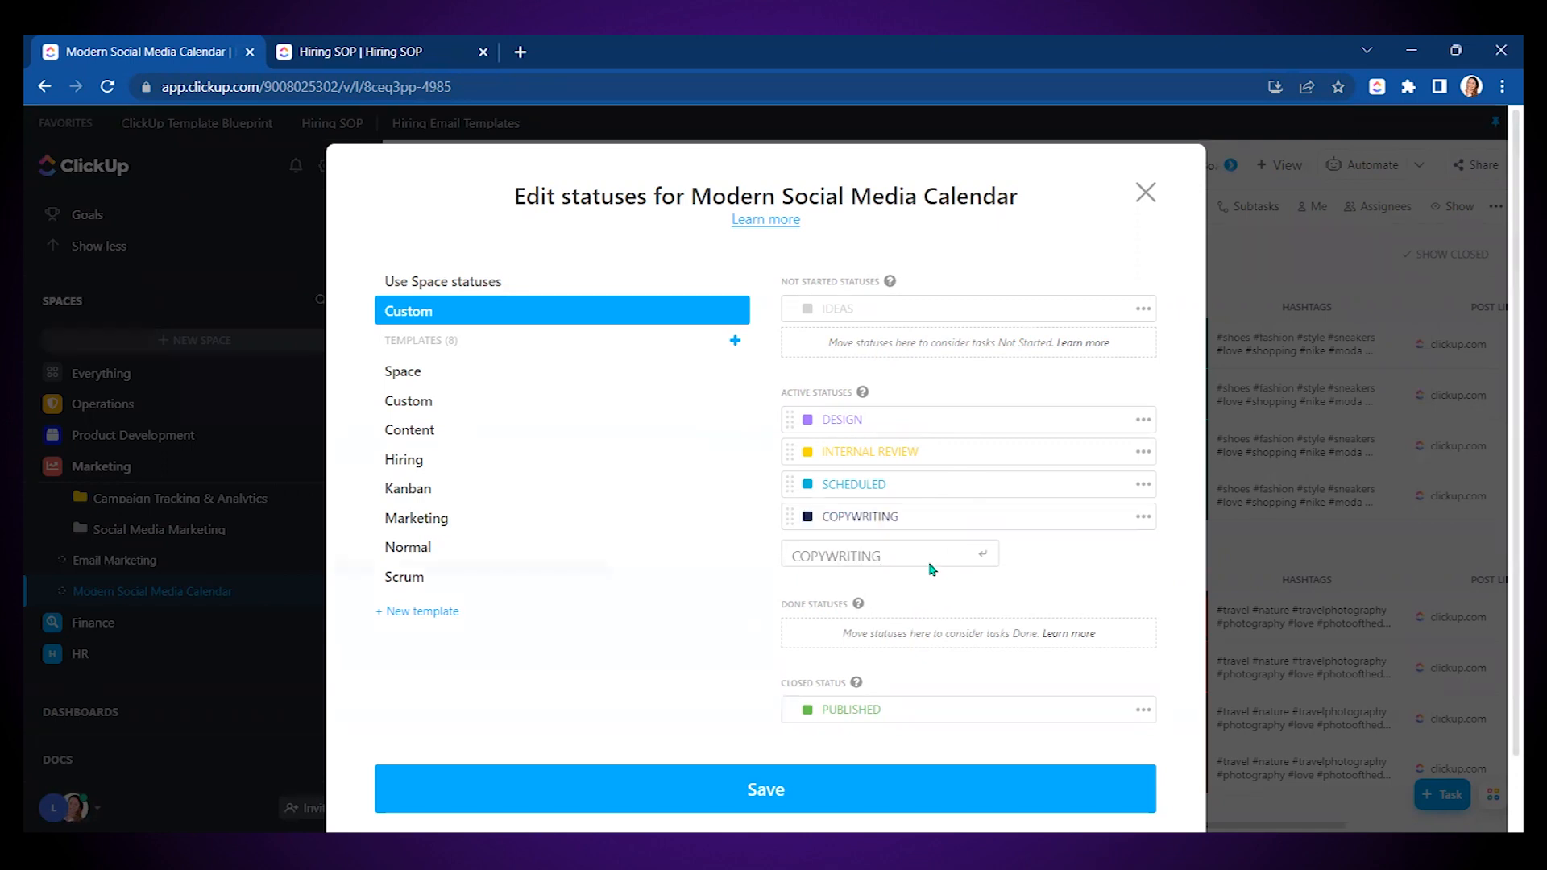
left_click(787, 518)
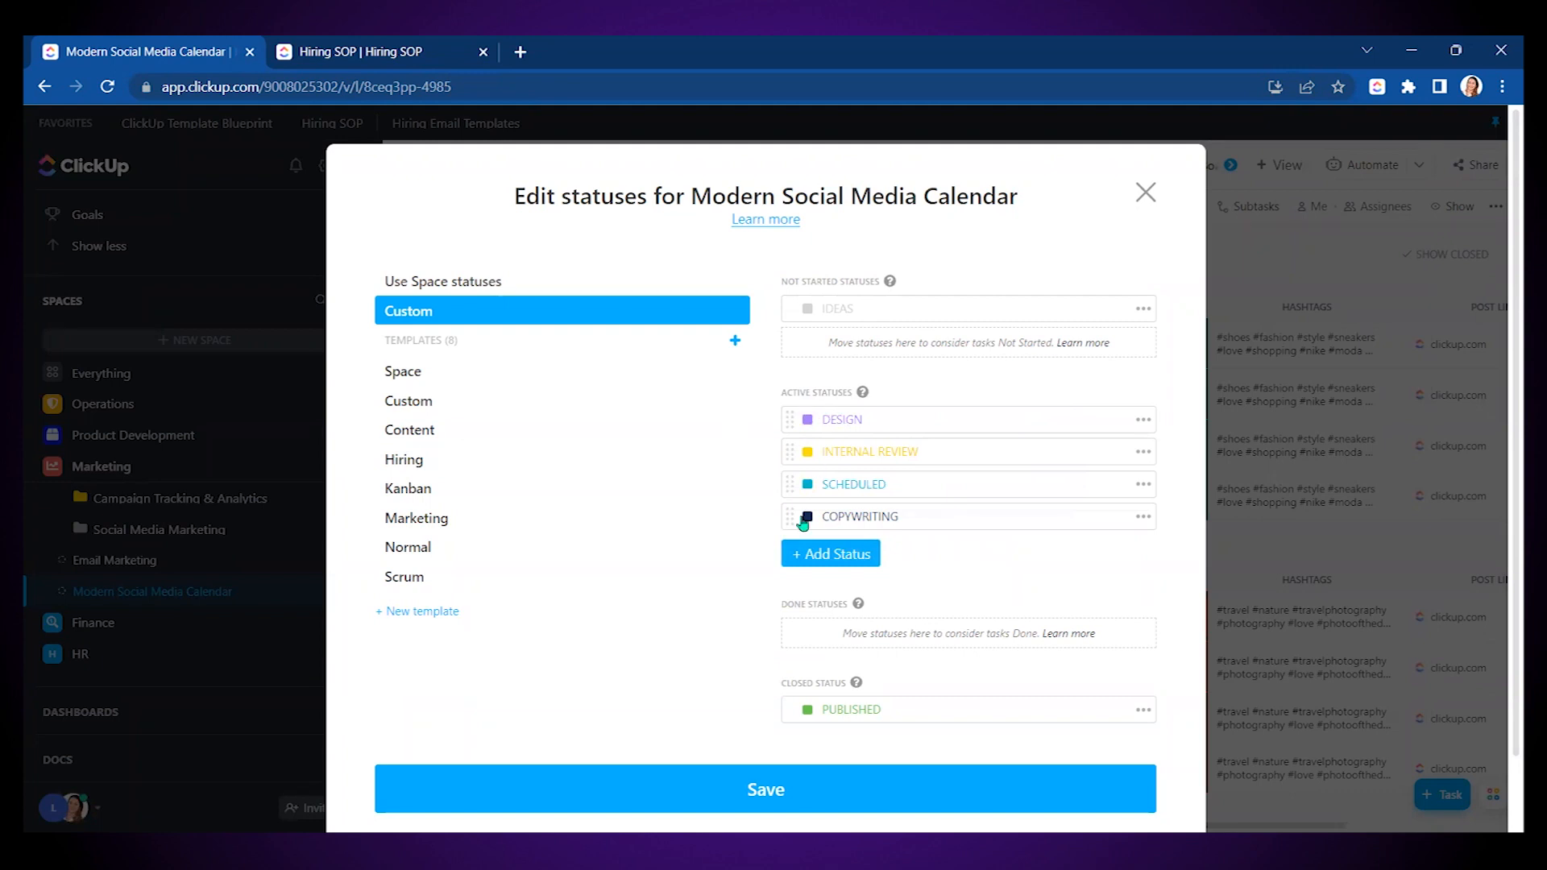
left_click_drag(788, 518, 807, 408)
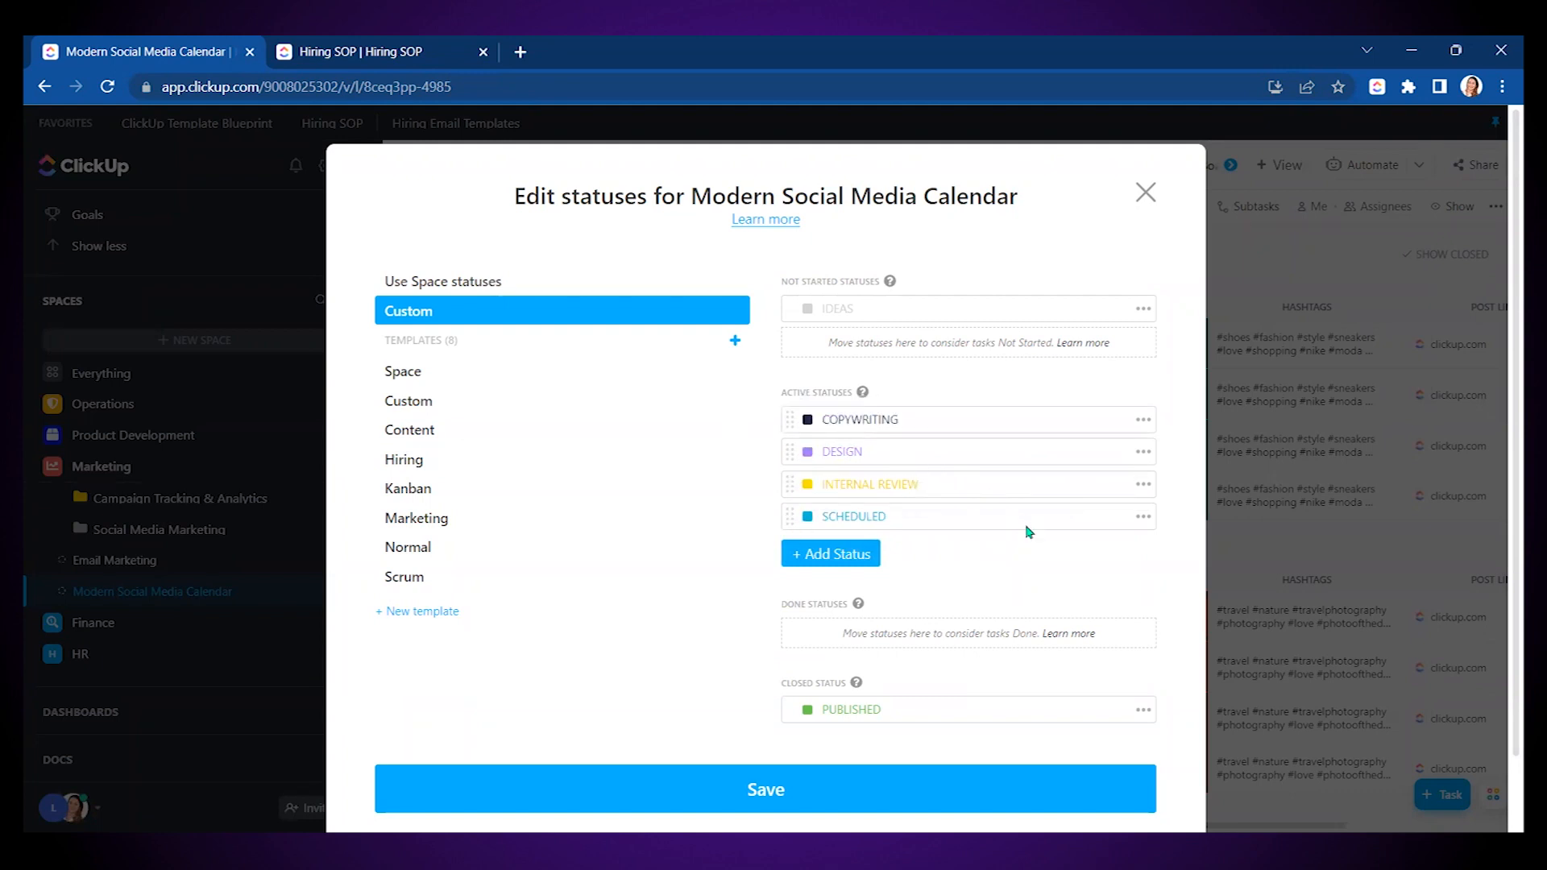
scroll(1038, 548, "down", 1)
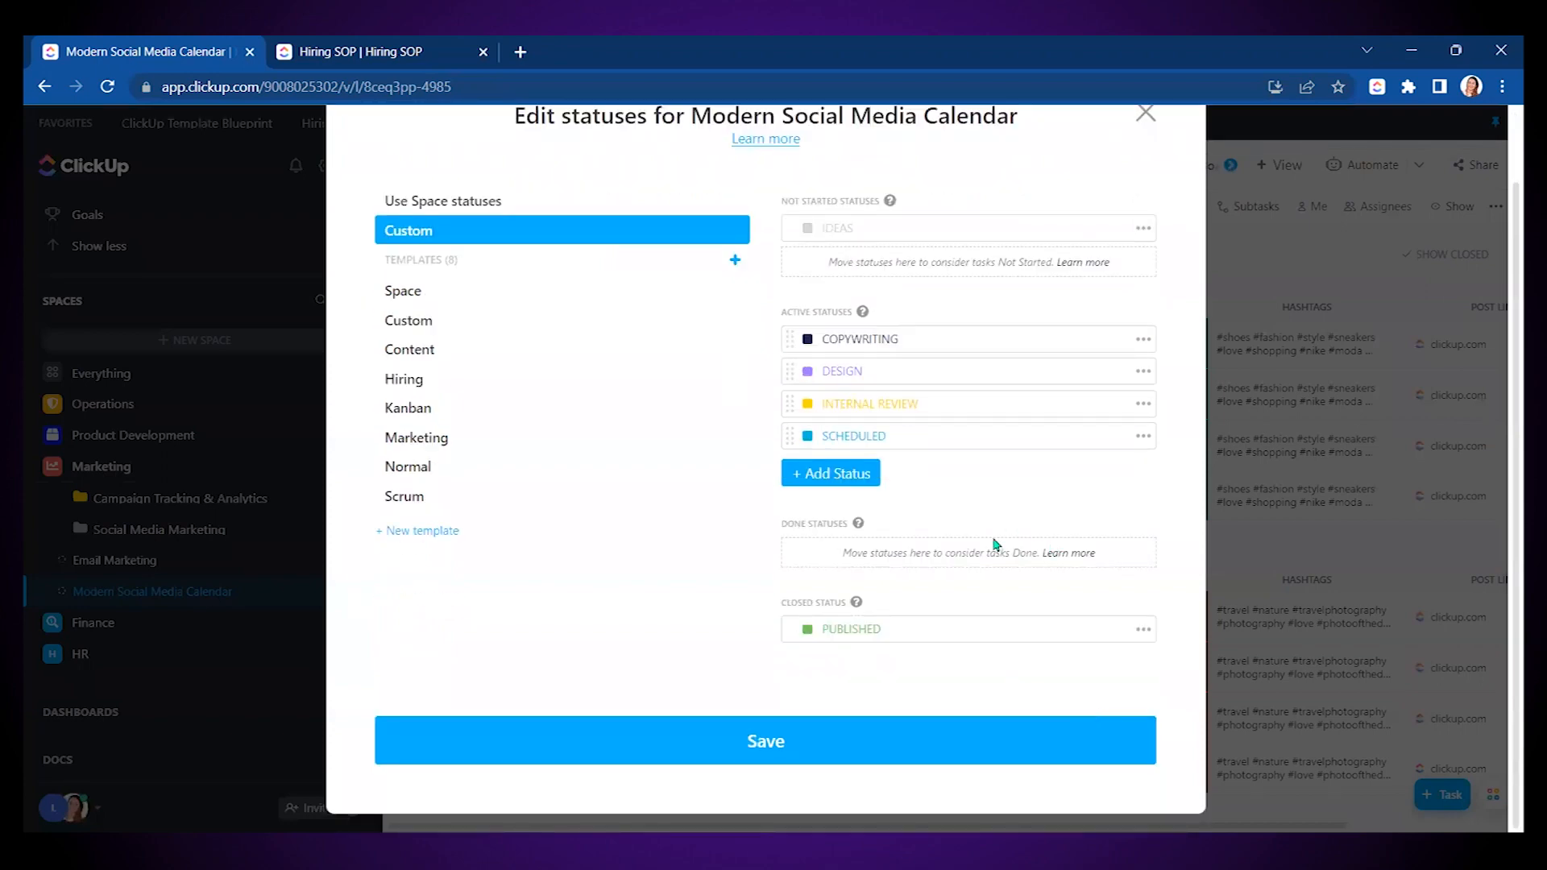
left_click(838, 740)
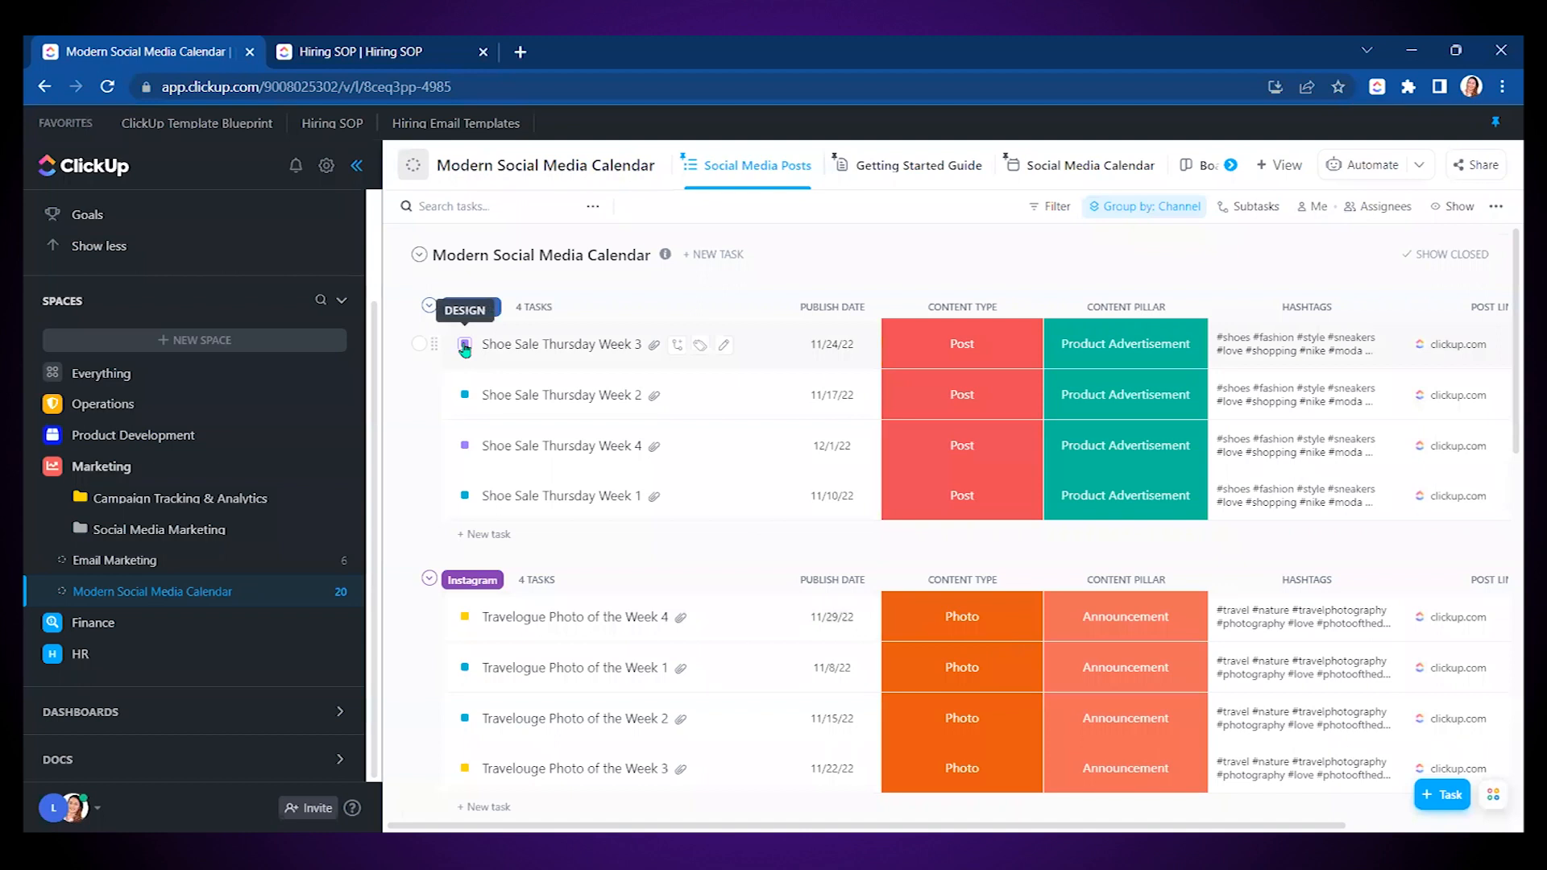
left_click(465, 345)
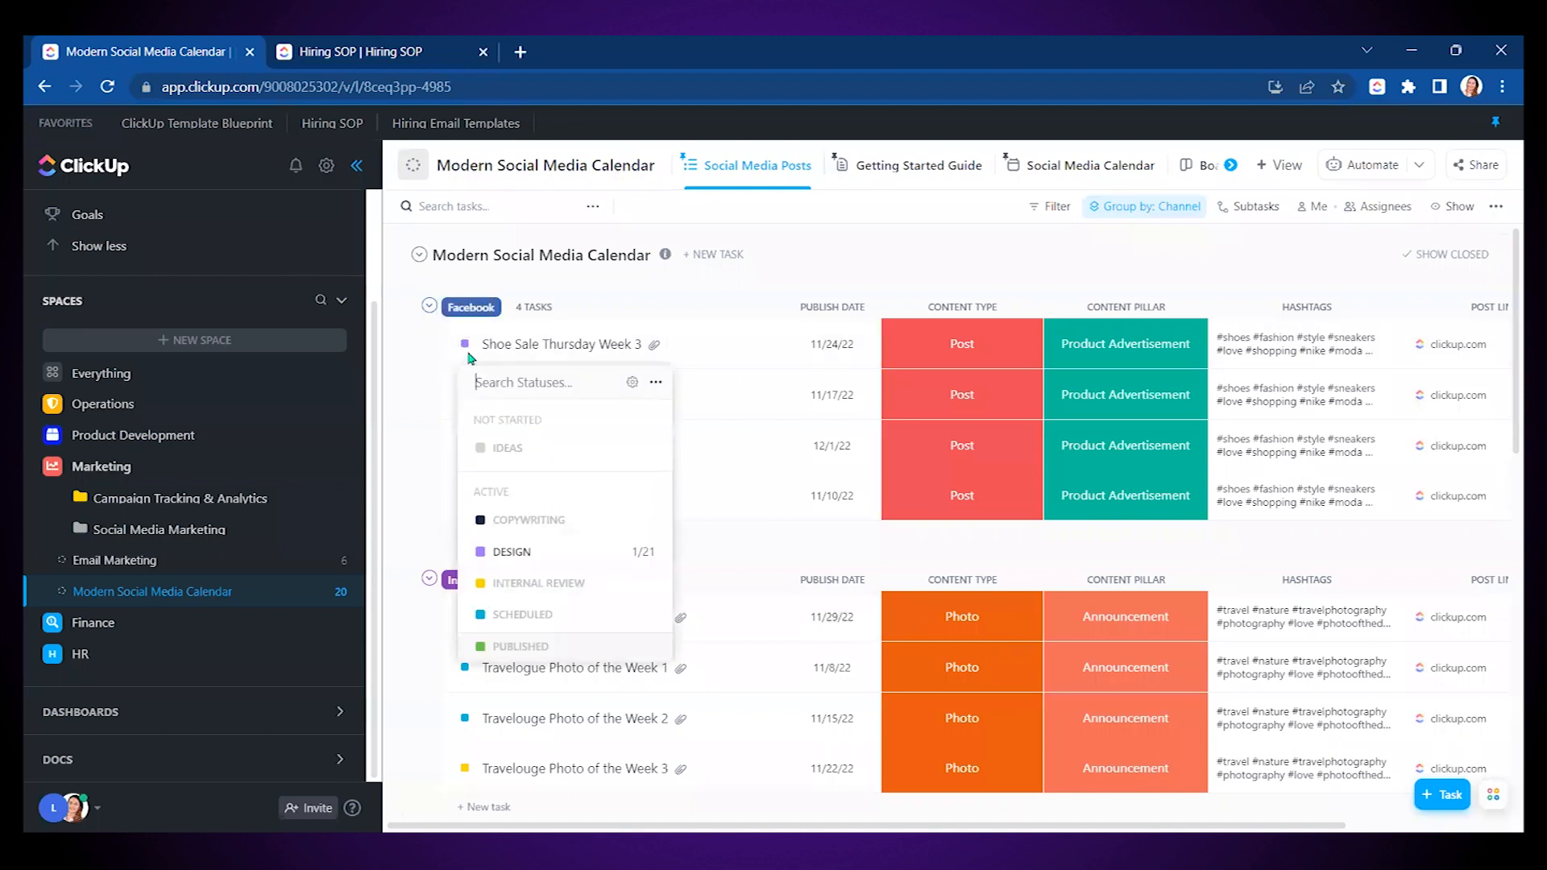
left_click(879, 241)
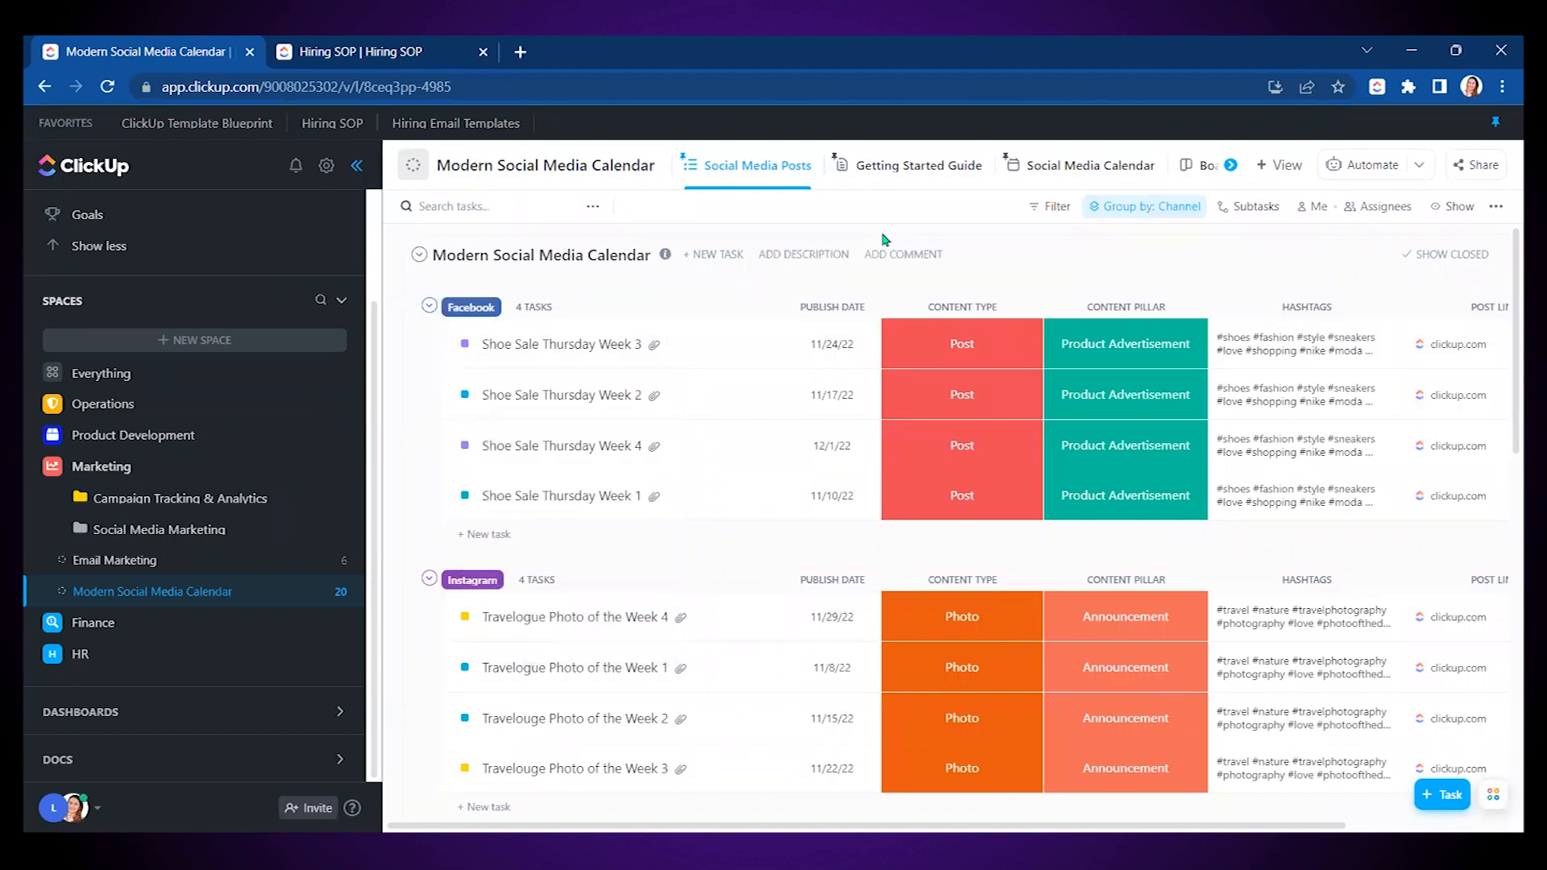
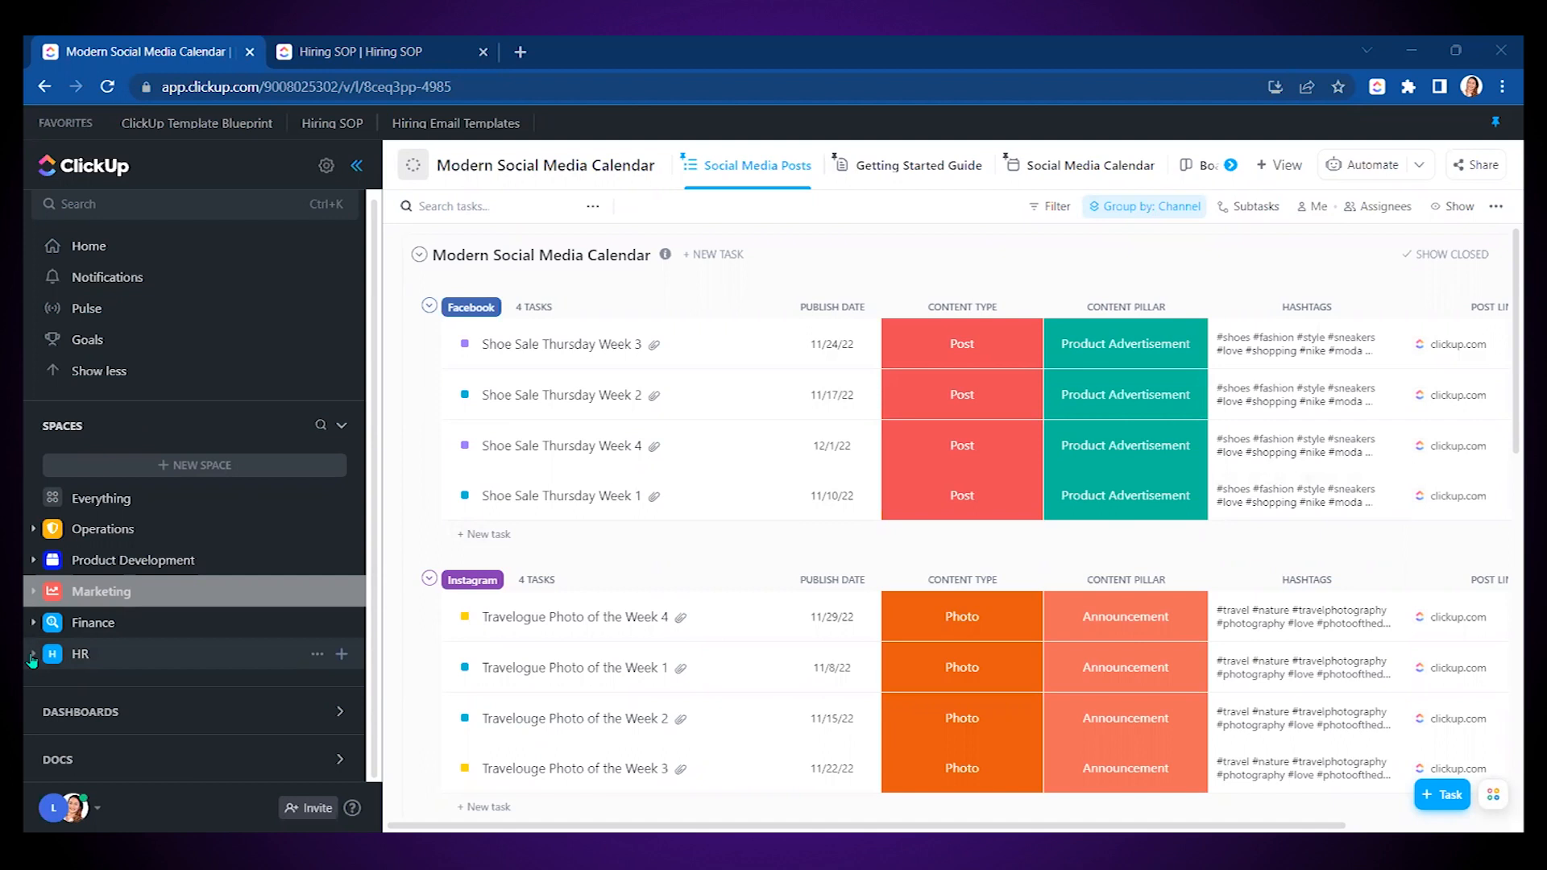
- Expand the HR space in the sidebar and open its empty Hiring folder
left_click(32, 658)
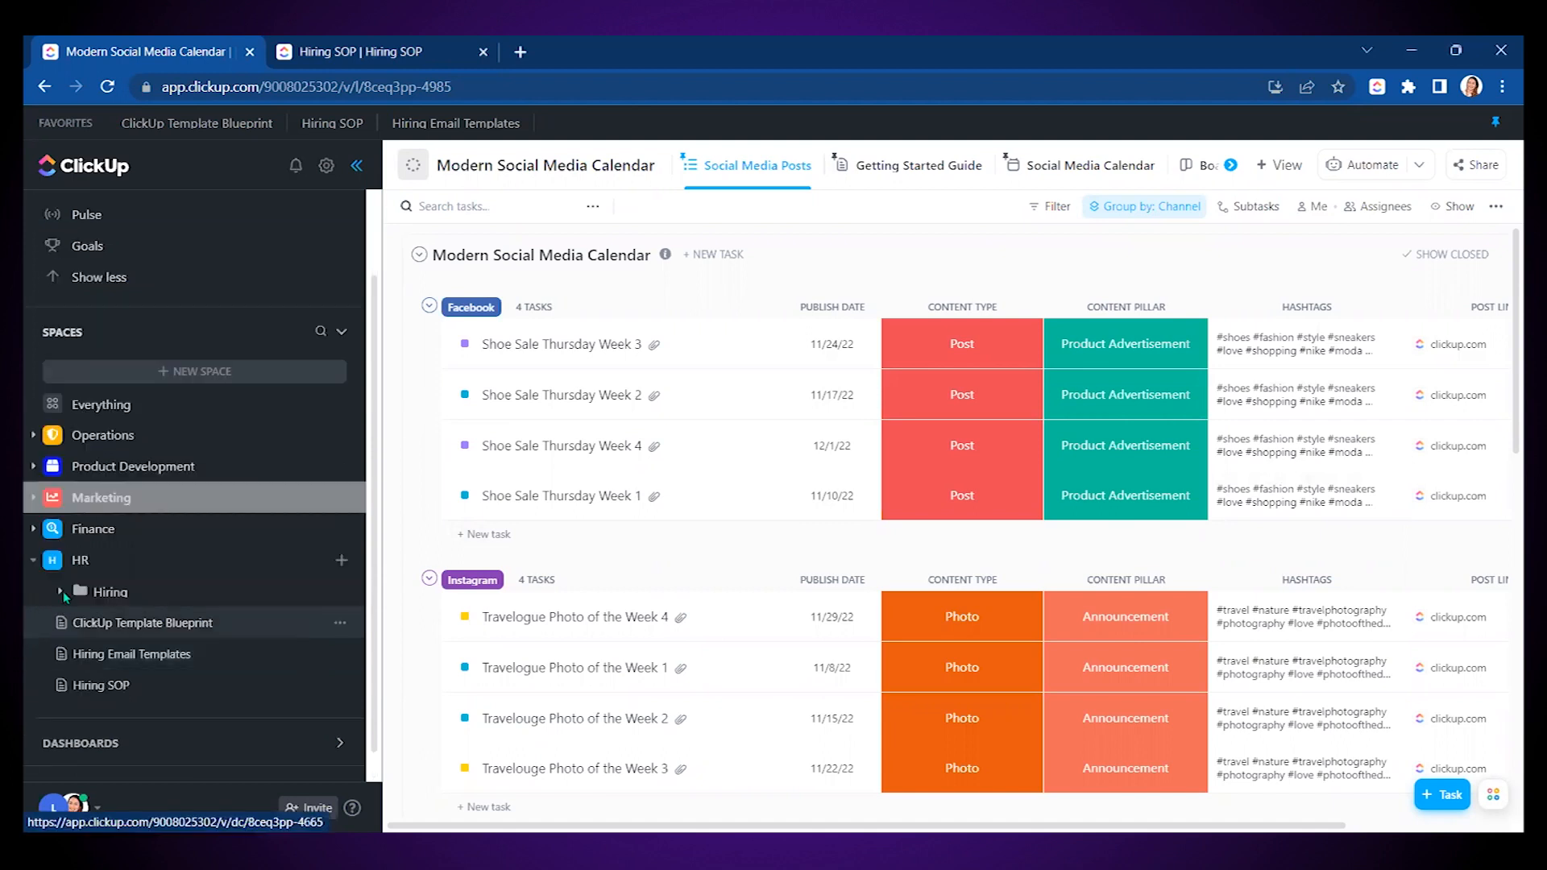
left_click(113, 593)
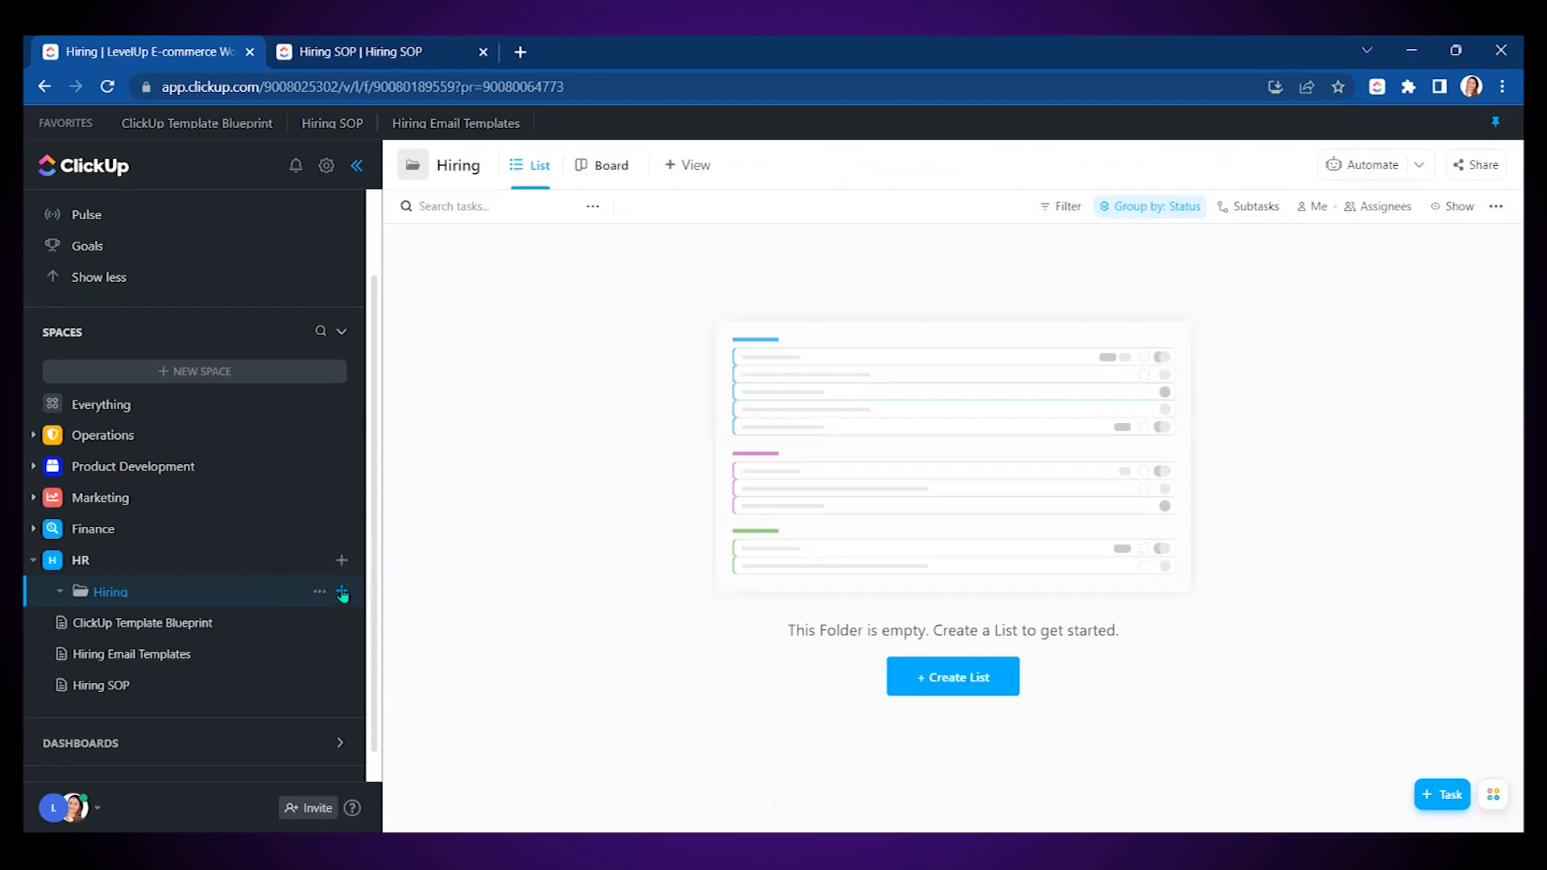
- Create a new list named 'Hiring Pipeline' in the Hiring folder and dismiss the status suggestion
left_click(343, 593)
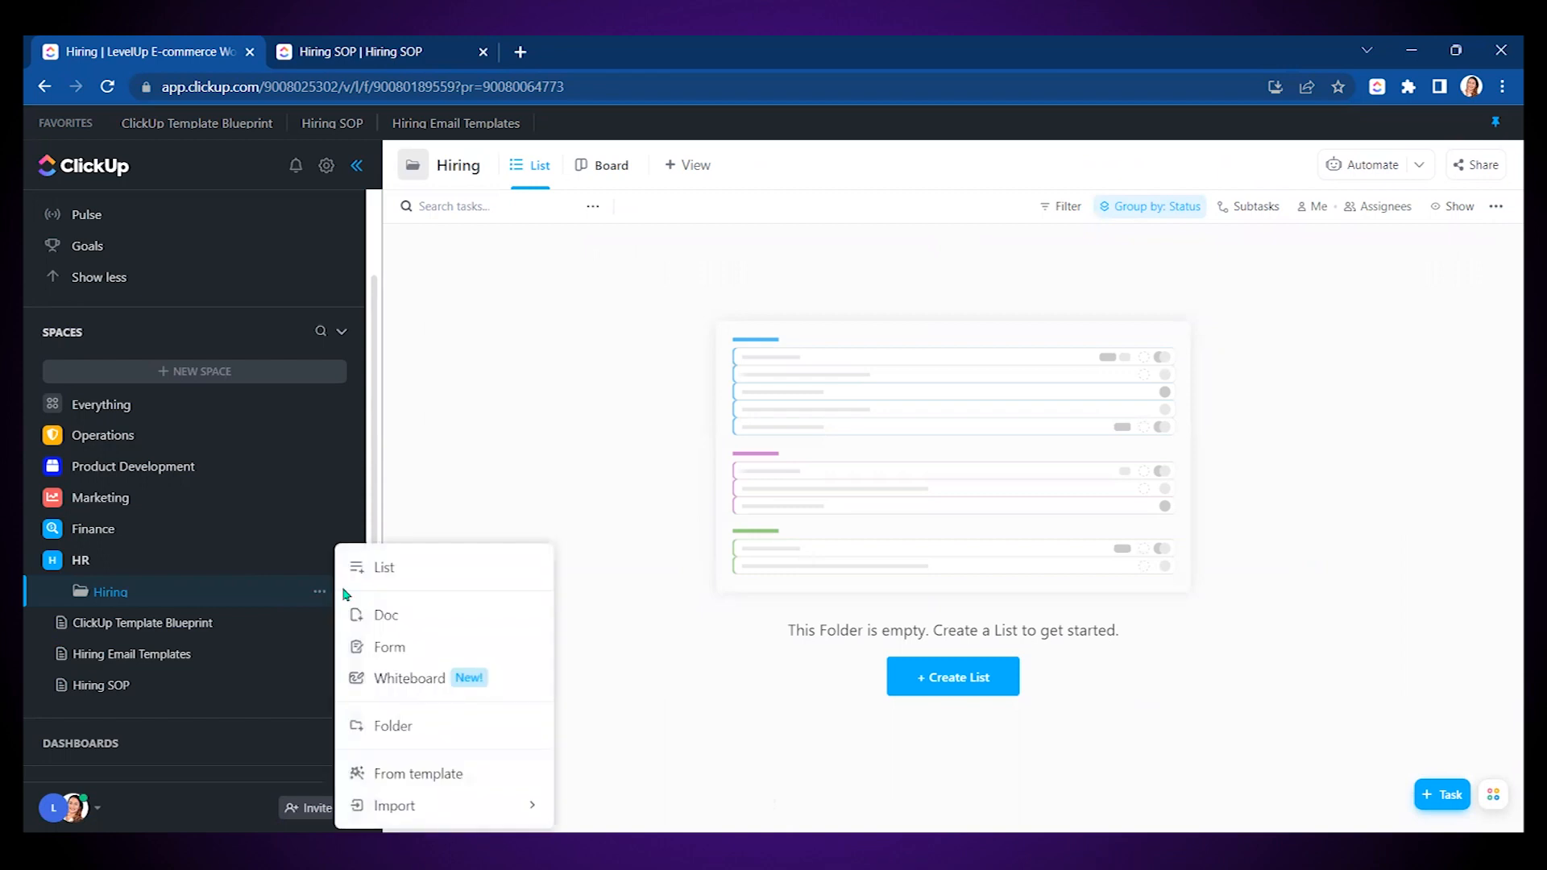
left_click(404, 574)
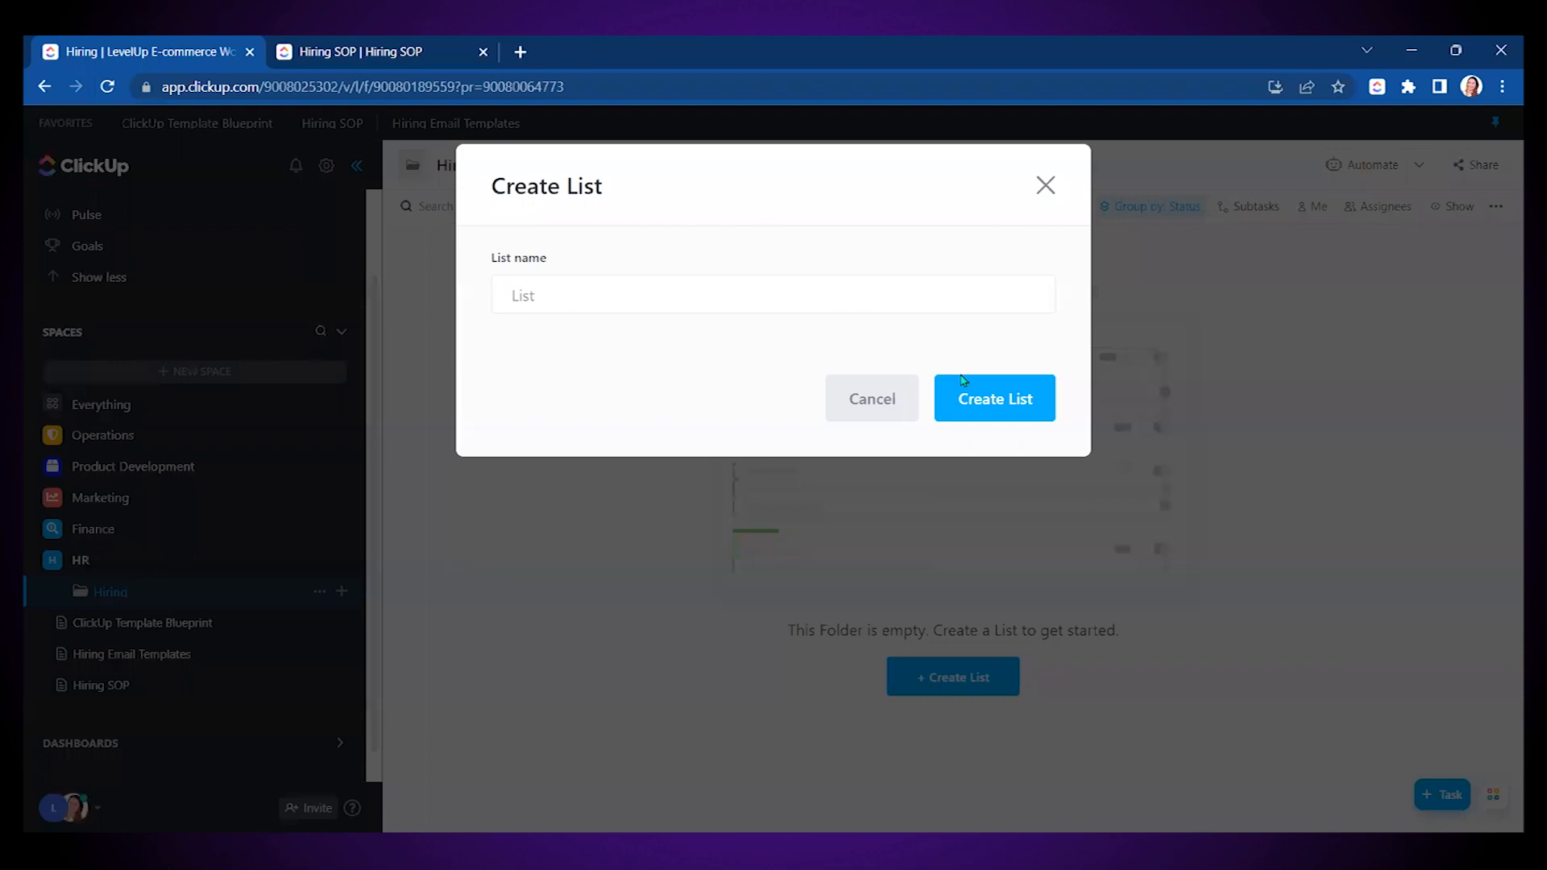
type("Hiring Pipeline")
left_click(1000, 414)
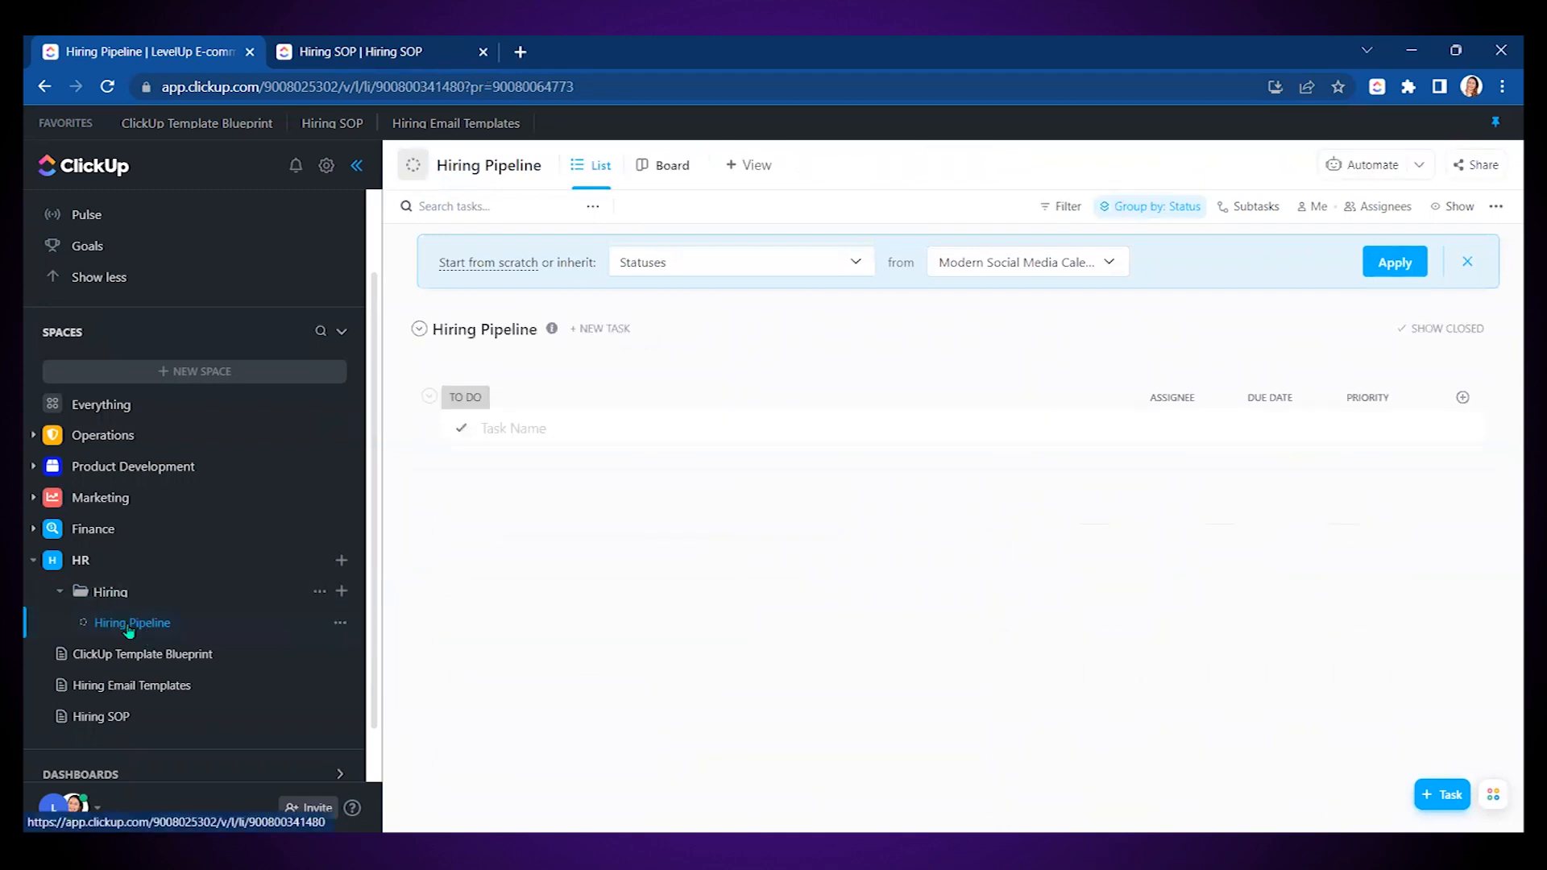
left_click(1468, 262)
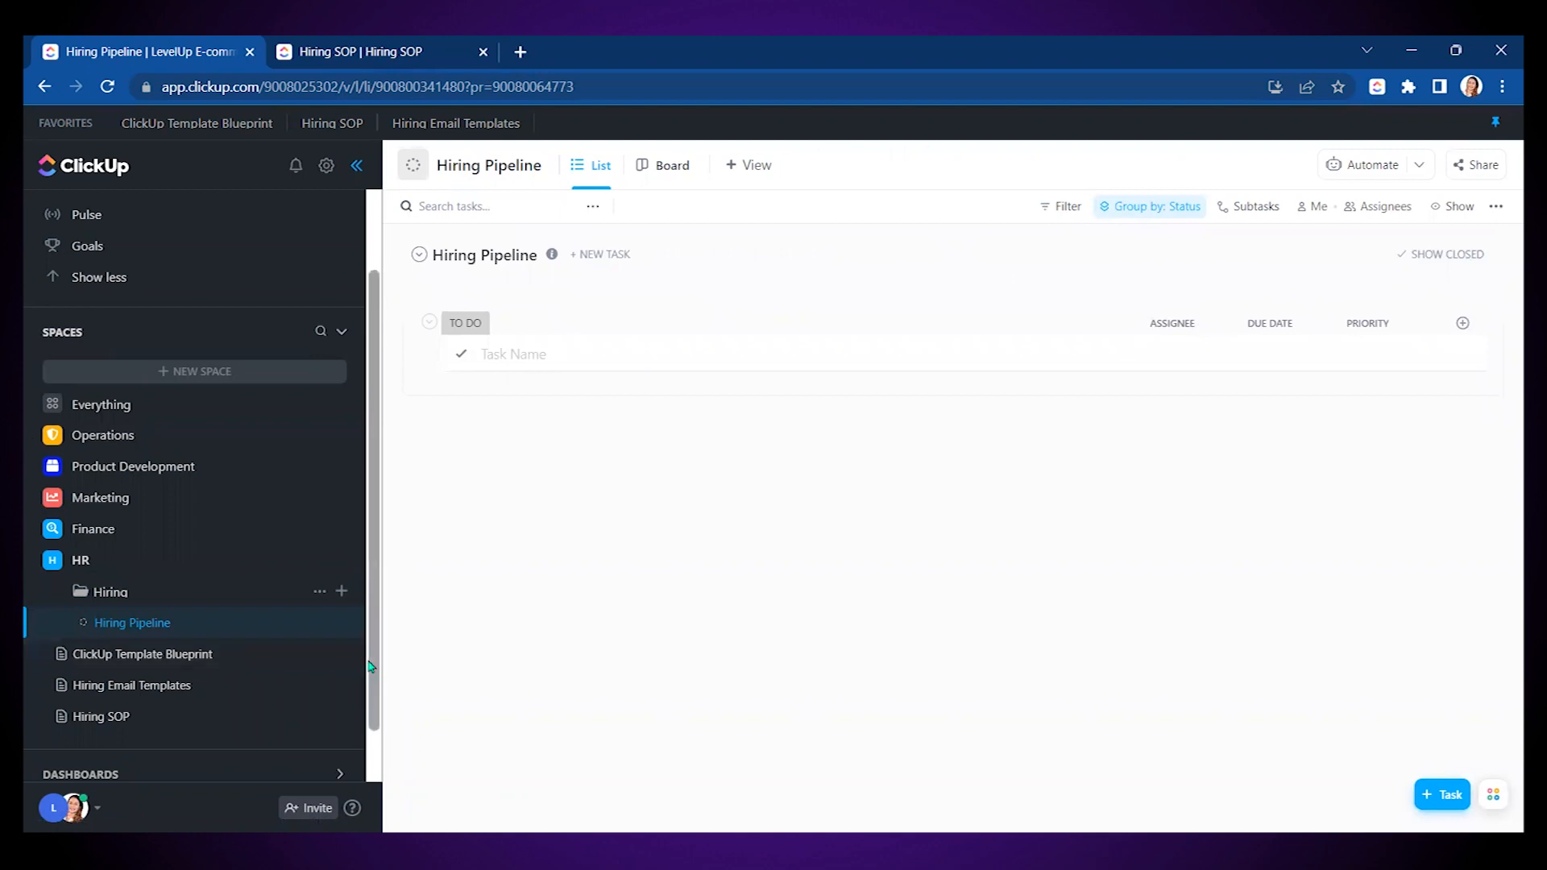
- Open Manage Custom Fields from the Hiring Pipeline list's settings
left_click(341, 623)
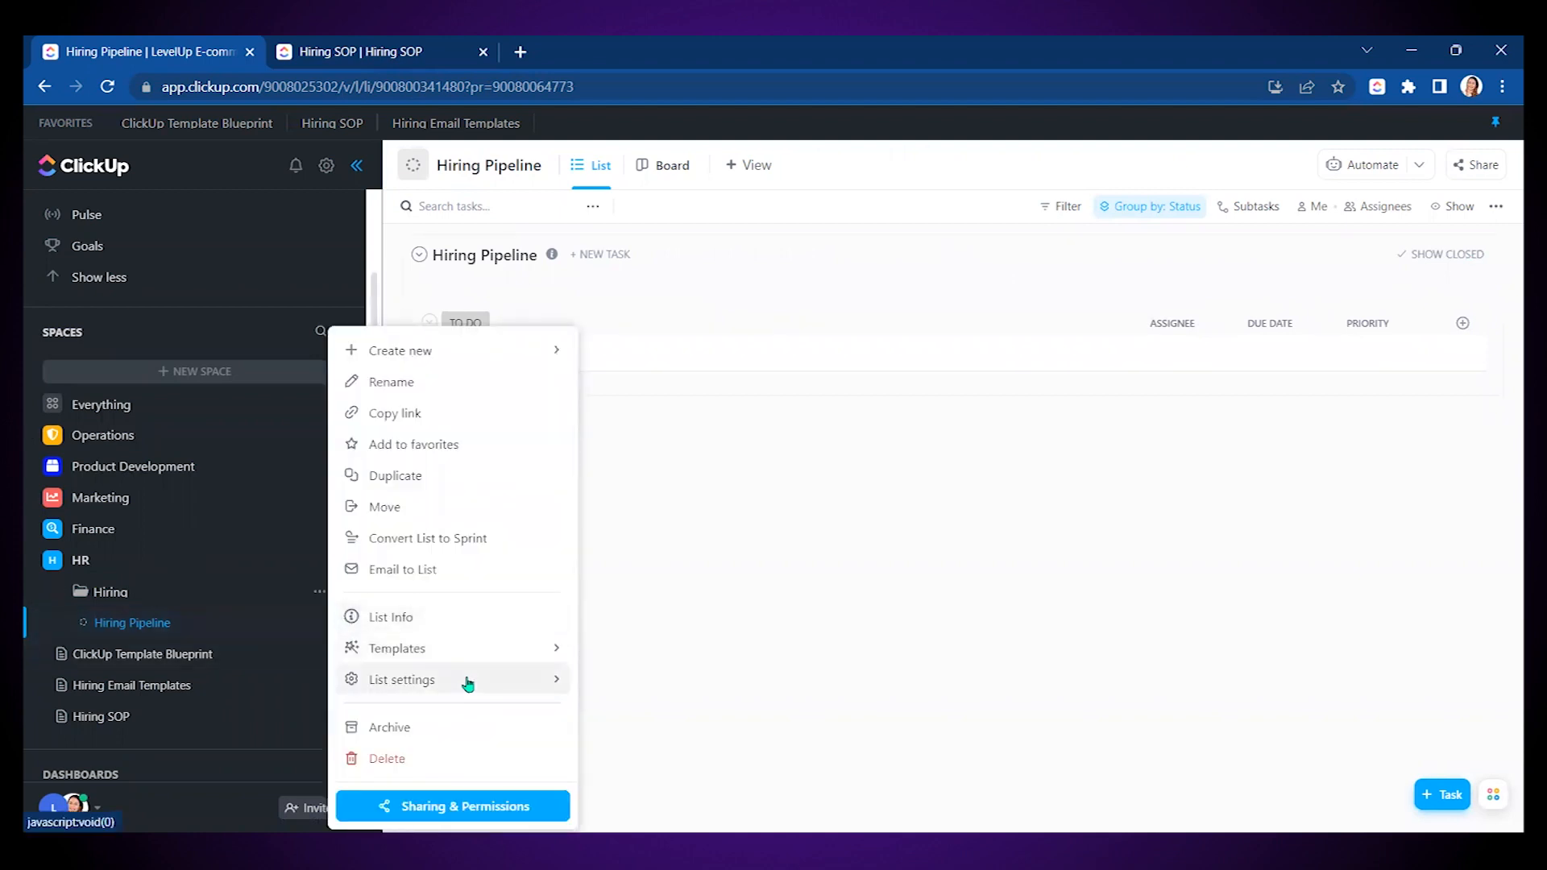
left_click(801, 633)
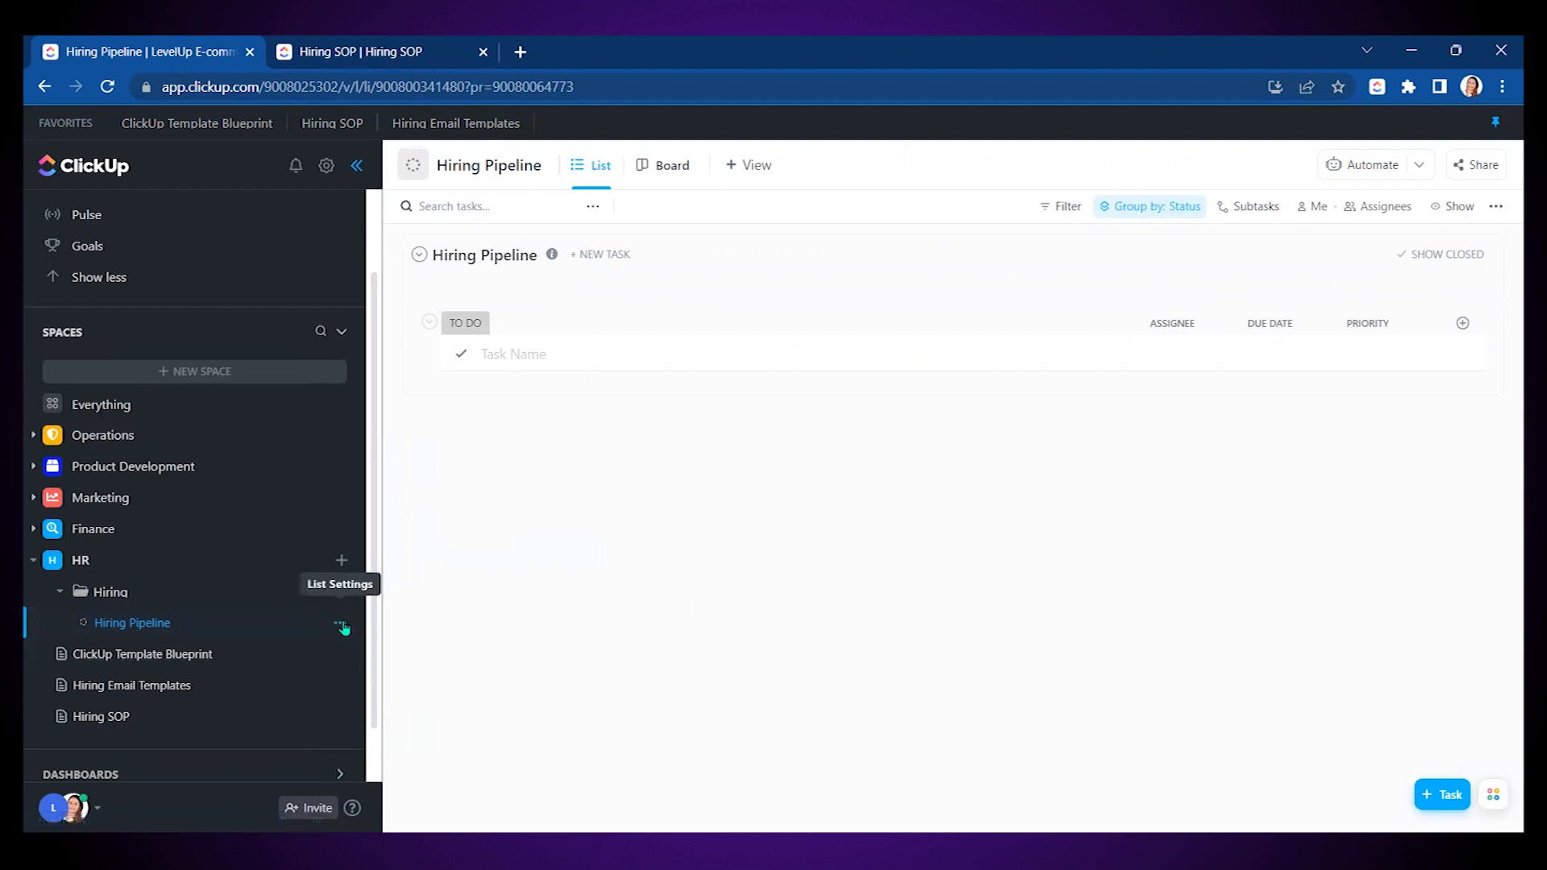
left_click(341, 625)
mouse_move(534, 680)
left_click(659, 729)
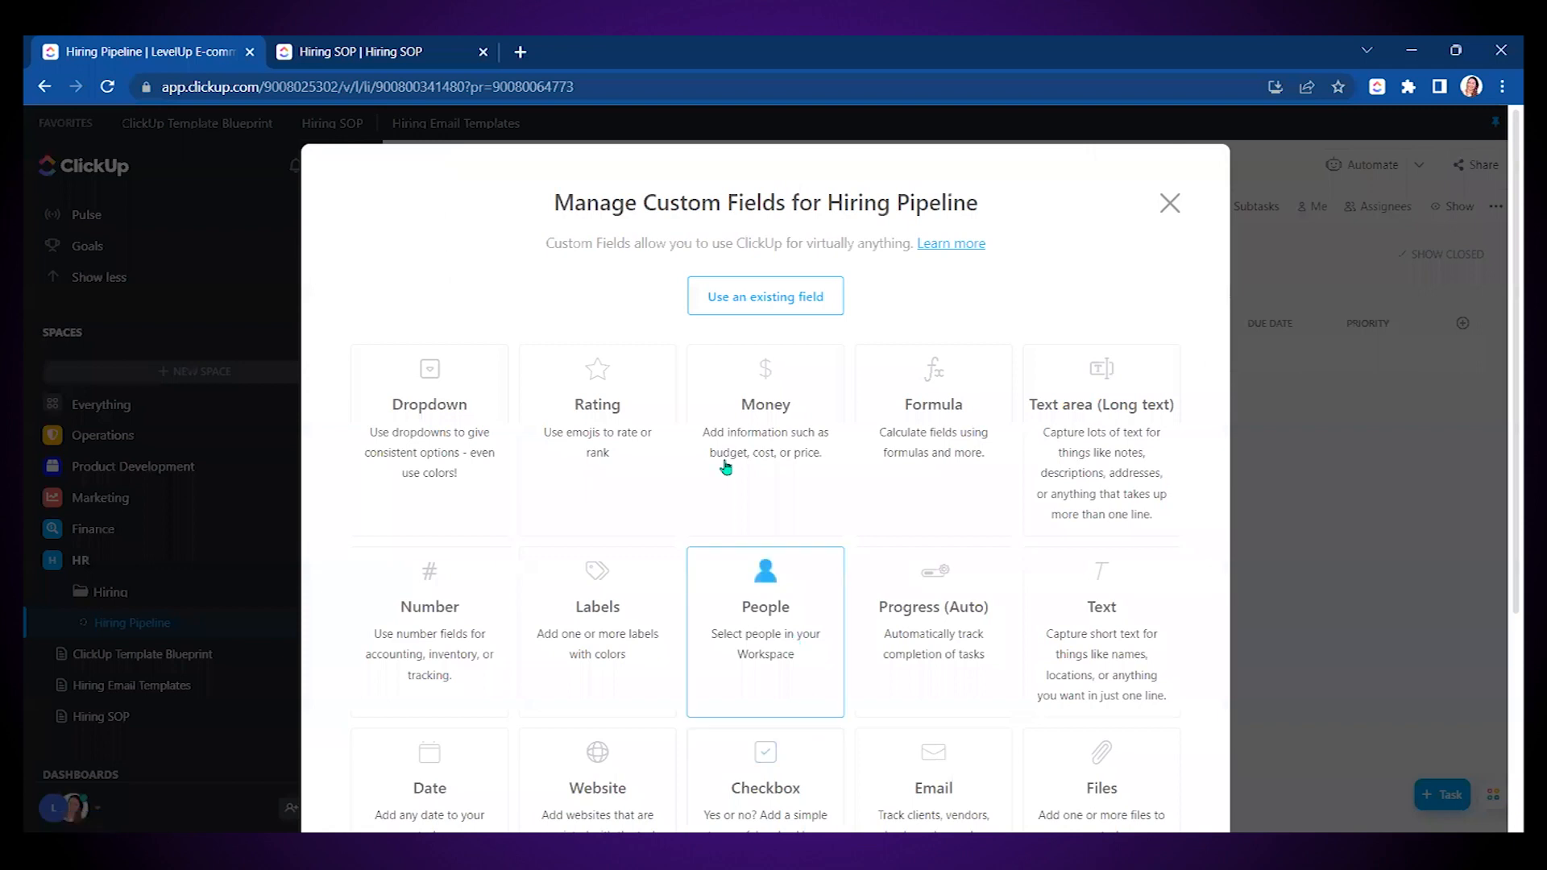
- Start a 'Hiring stage' dropdown field with options SCREENING and INITIAL INTERVIEW
left_click(435, 420)
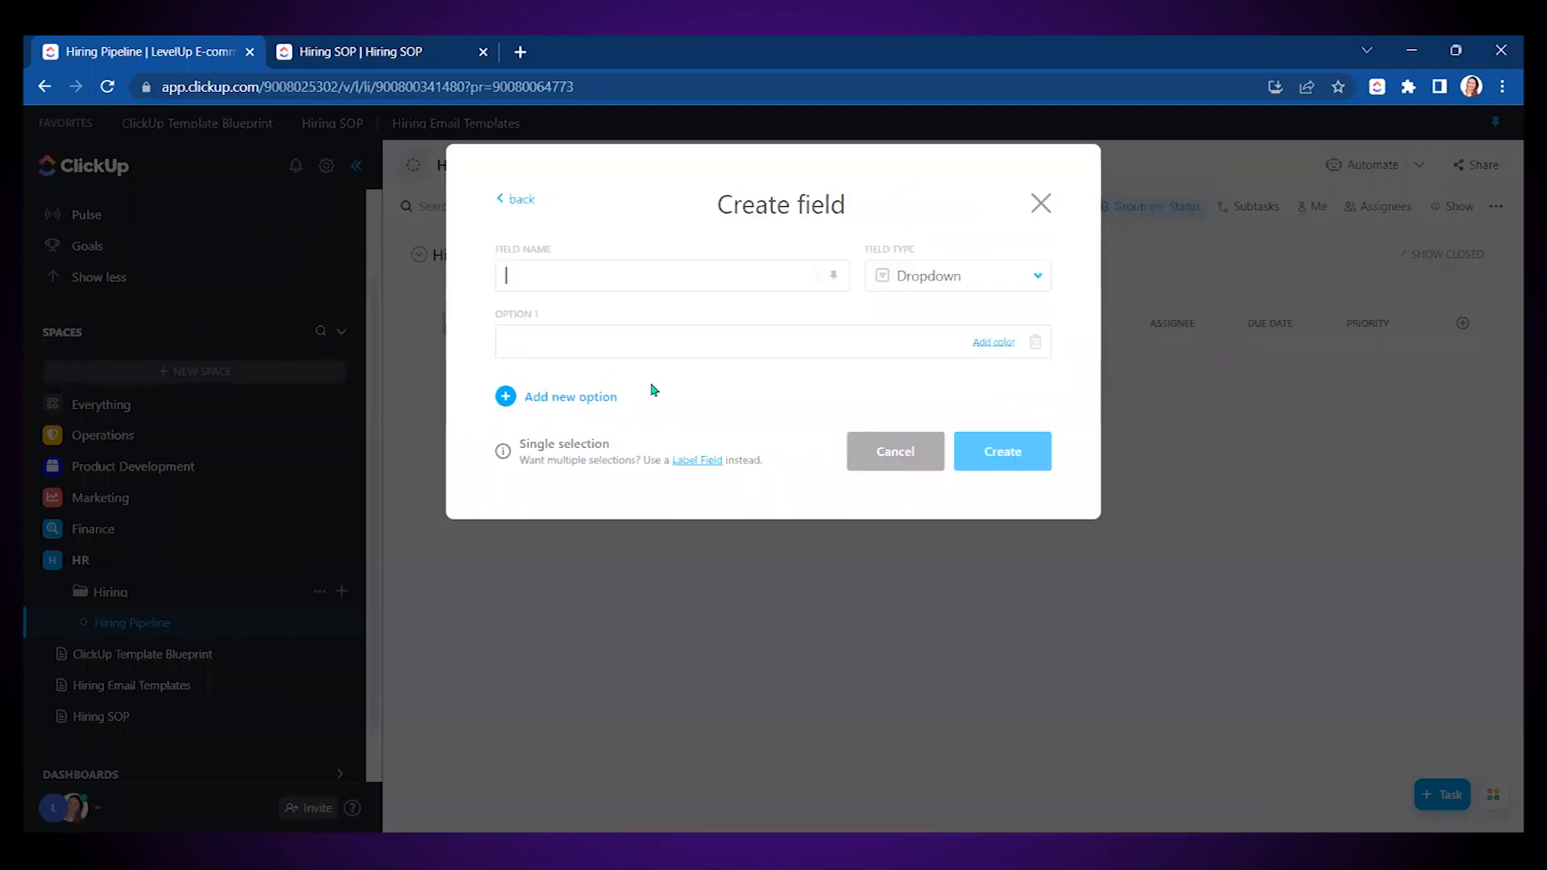
type("Hiring stage")
left_click(554, 334)
type("IN")
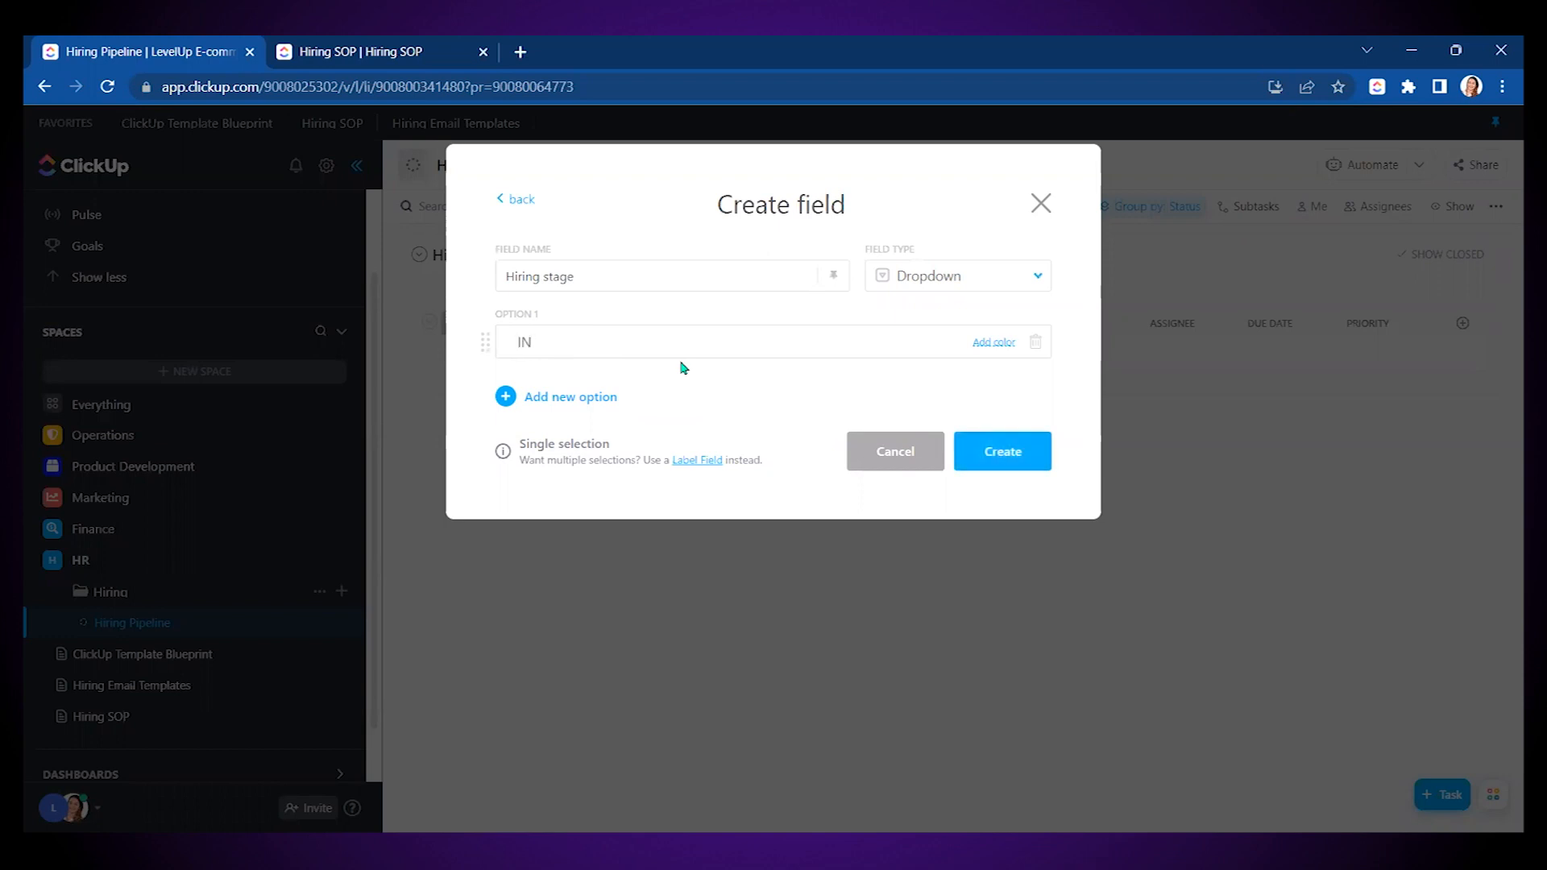
type("Sc")
key("BackSpace")
key("BackSpace")
type("E")
key("BackSpace")
type("CREENING")
key("Return")
type("INITIAL ")
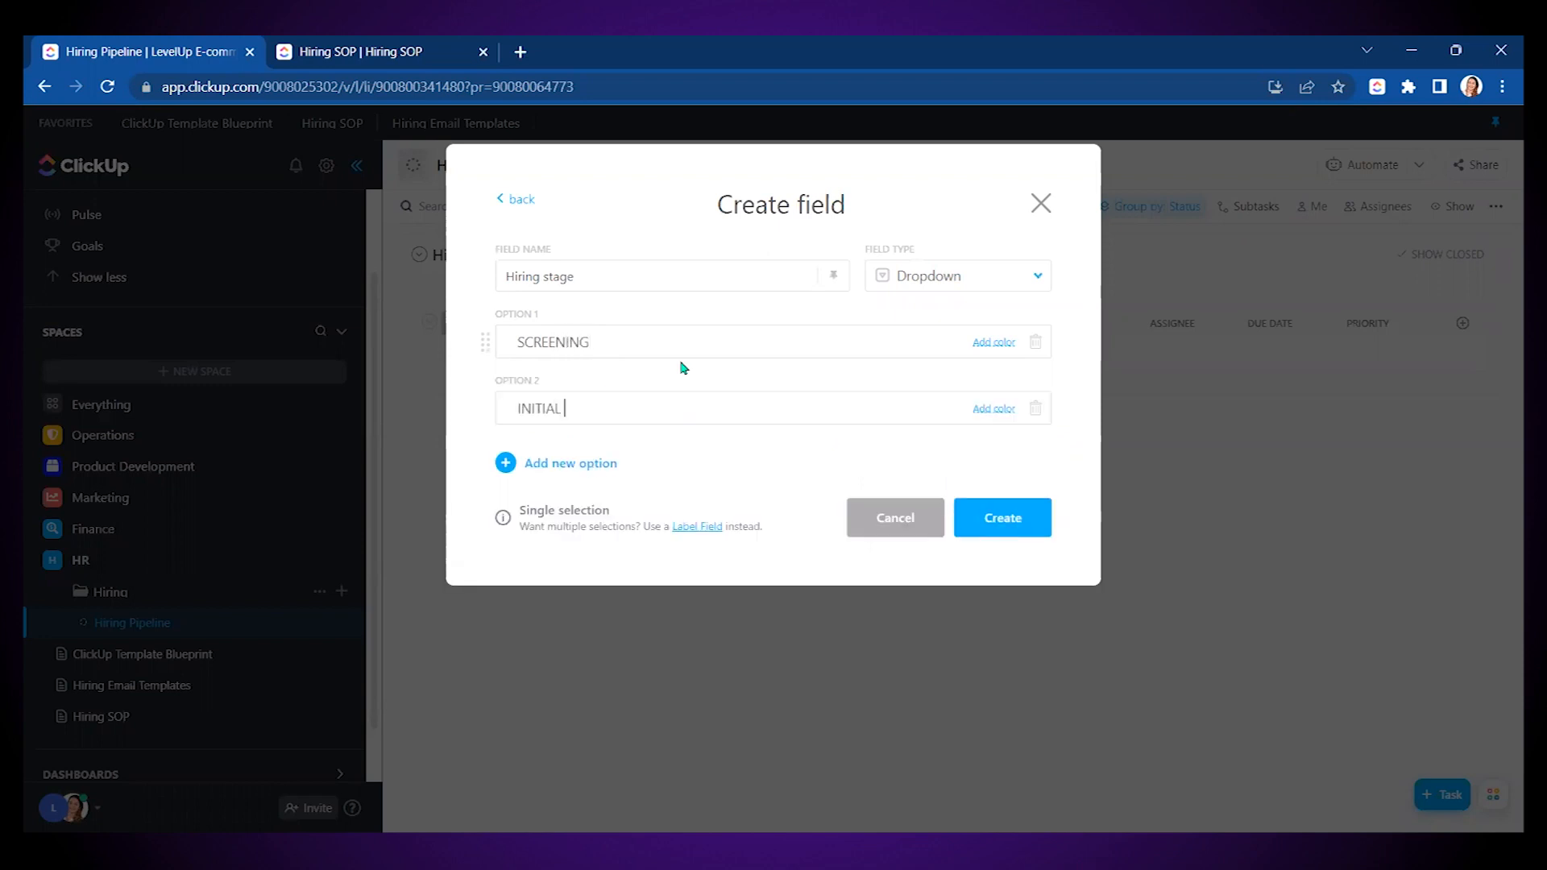
type("INTERVIEW")
key("Return")
- Add the options SKILLS ASSESSMENT, FINAL INTERVIEW, JOB OFFER and HIRED
type("SKILSS T")
key("BackSpace")
key("BackSpace")
key("BackSpace")
key("BackSpace")
type("LS ASSESSMENT")
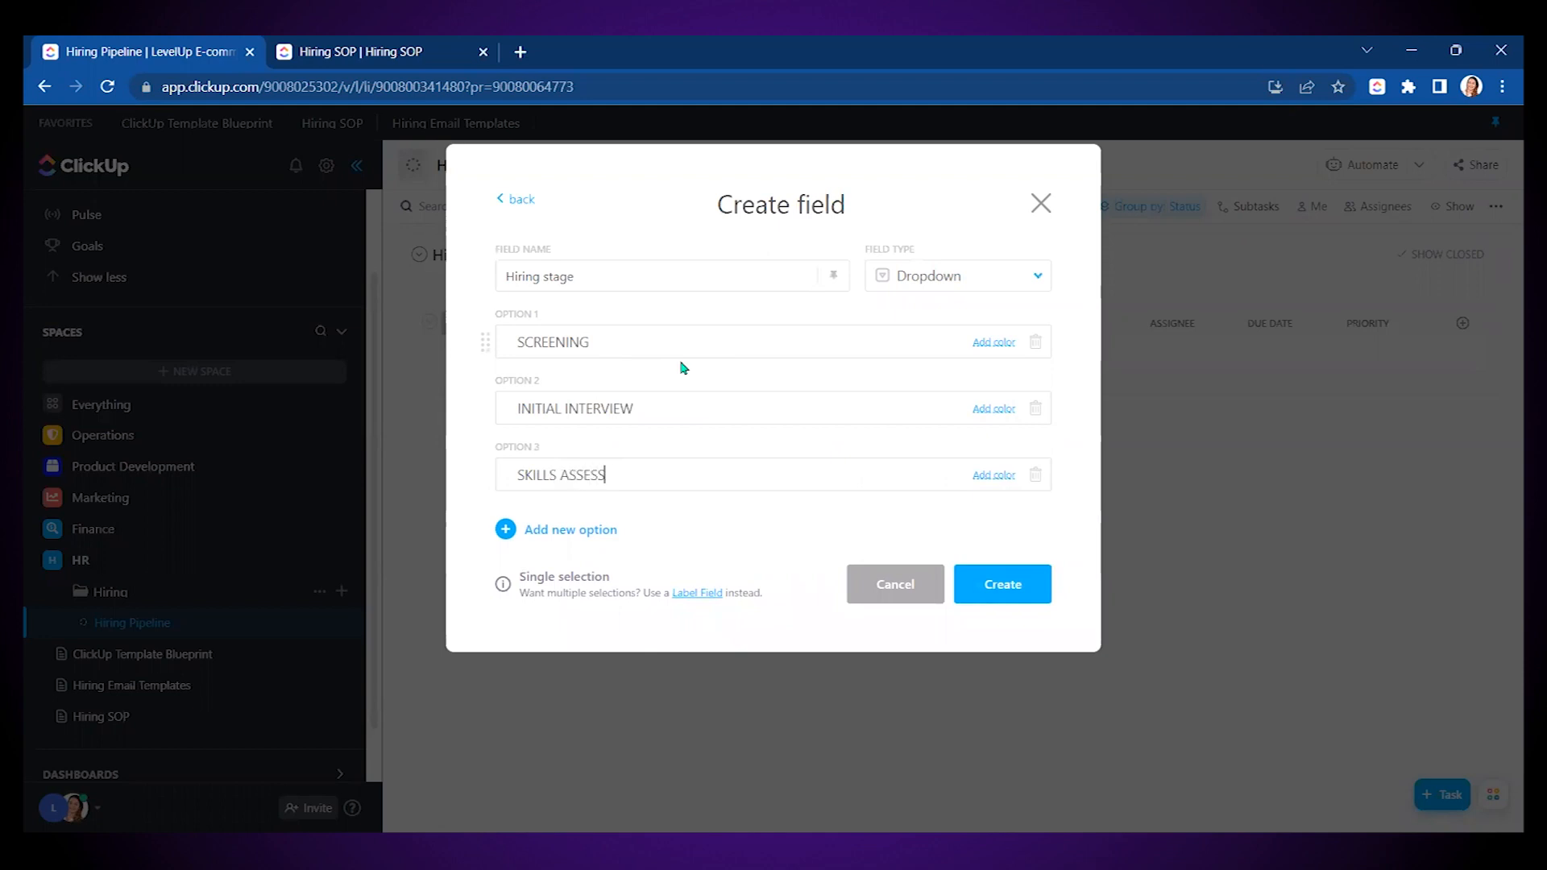
key("Return")
type("FINAL INTERVIEW")
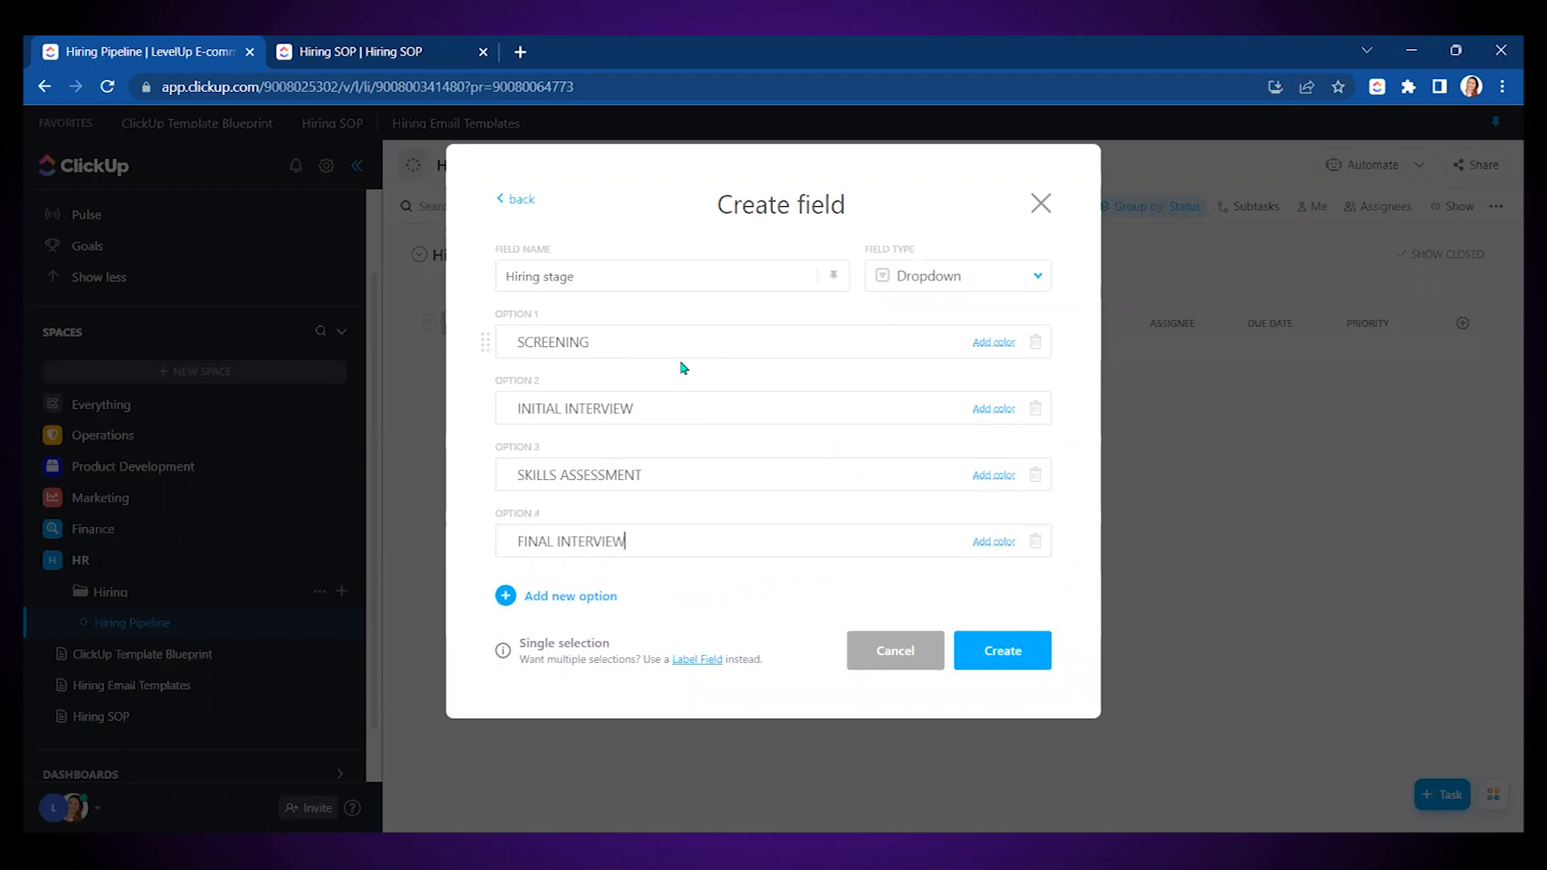
key("Return")
type("JO")
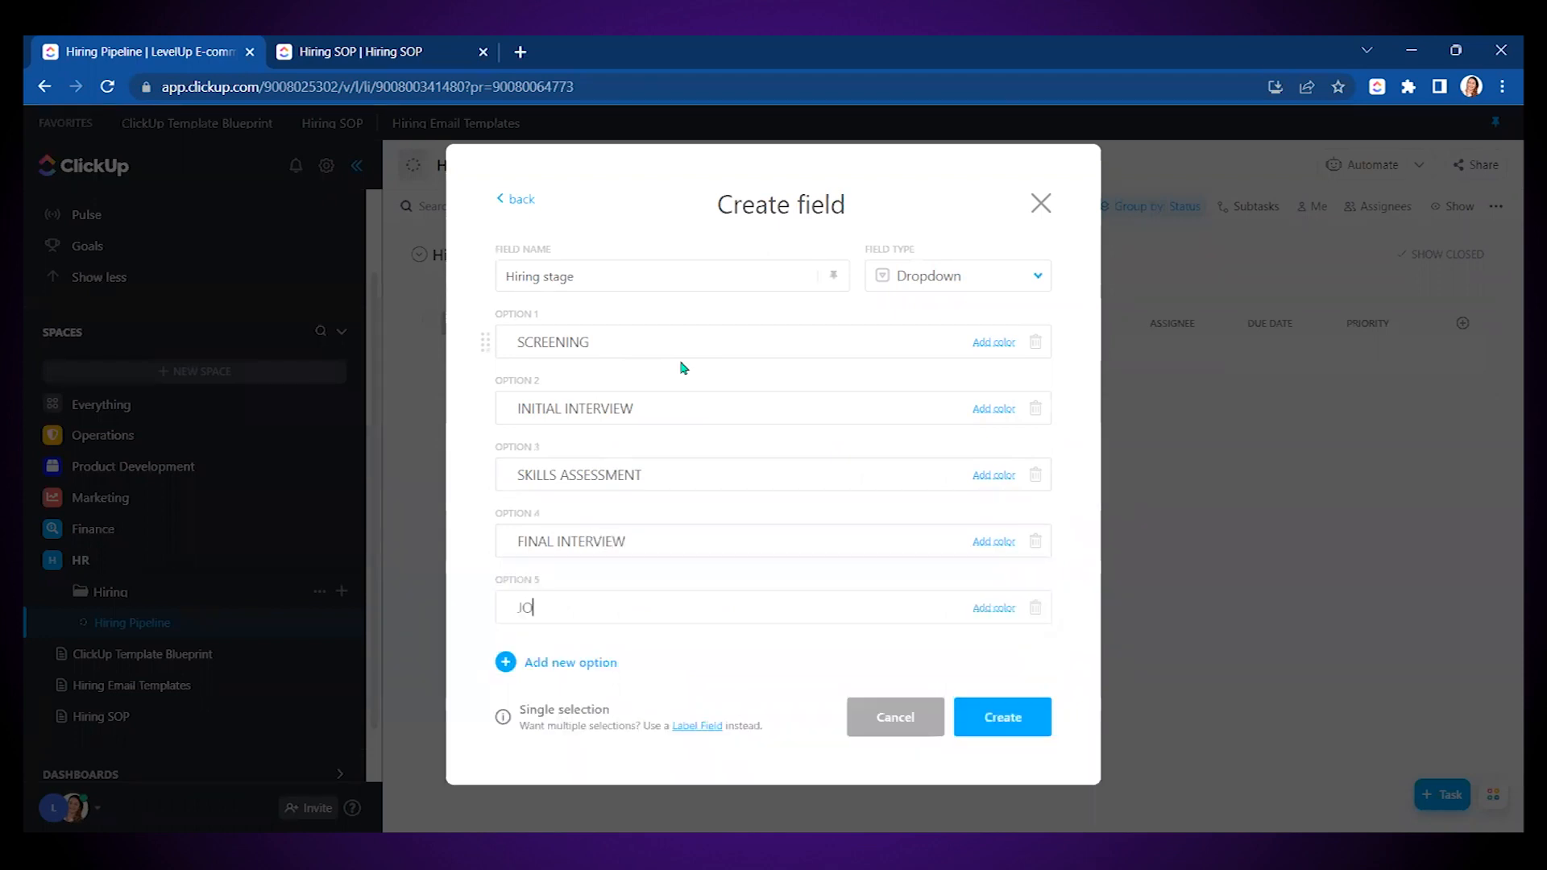
type("B OFFER")
key("Return")
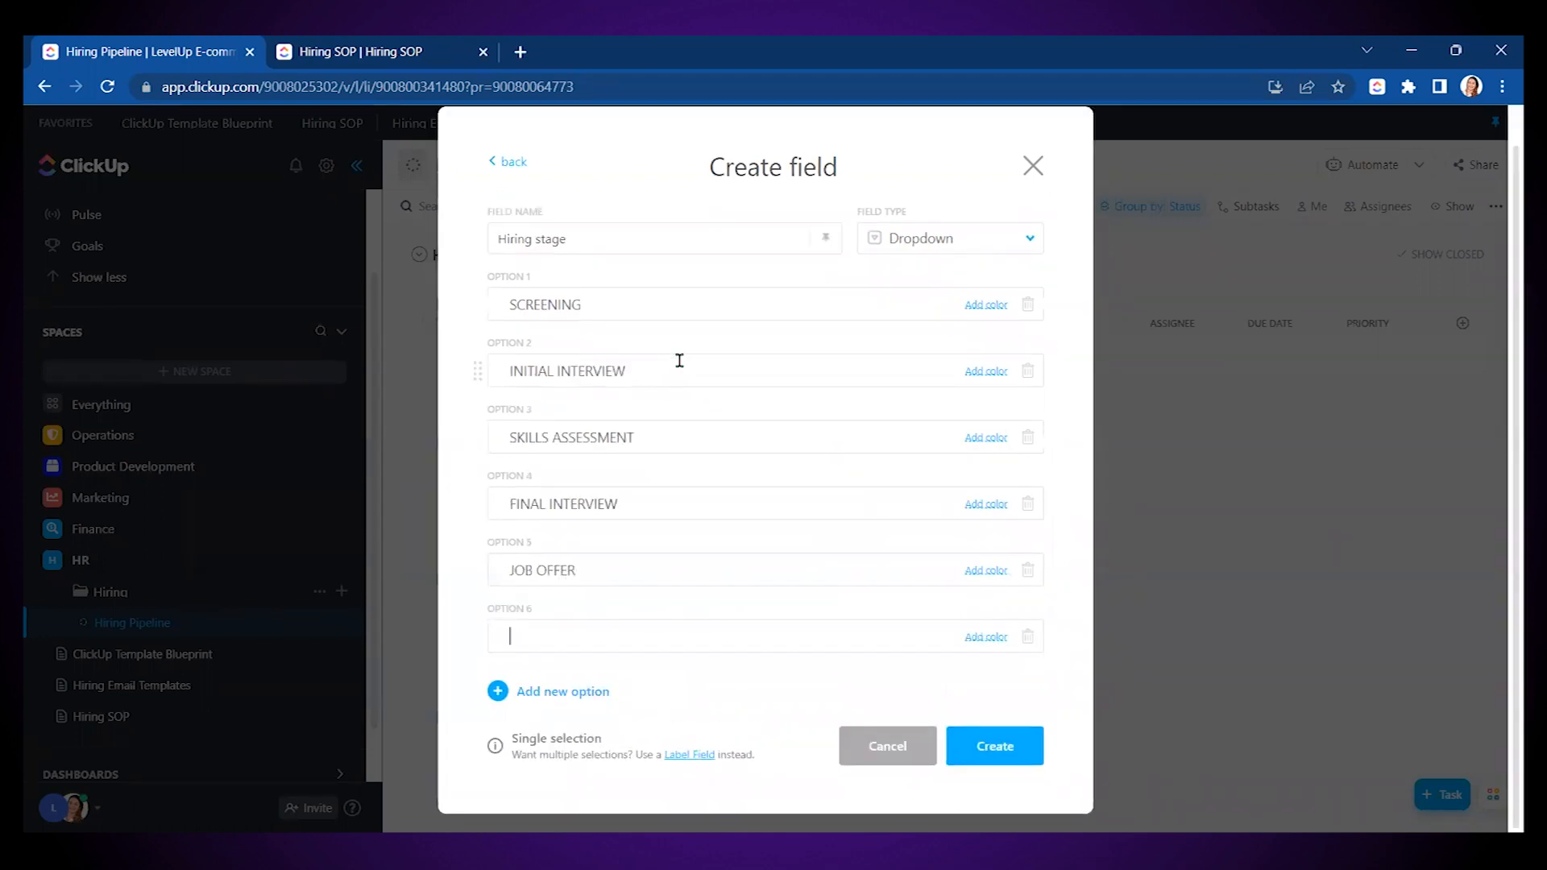
type("HIRE")
type("SSD")
type("D")
- Colour the stages grey, violet, light purple, red, teal and green, then create the field
left_click(985, 305)
left_click(1030, 427)
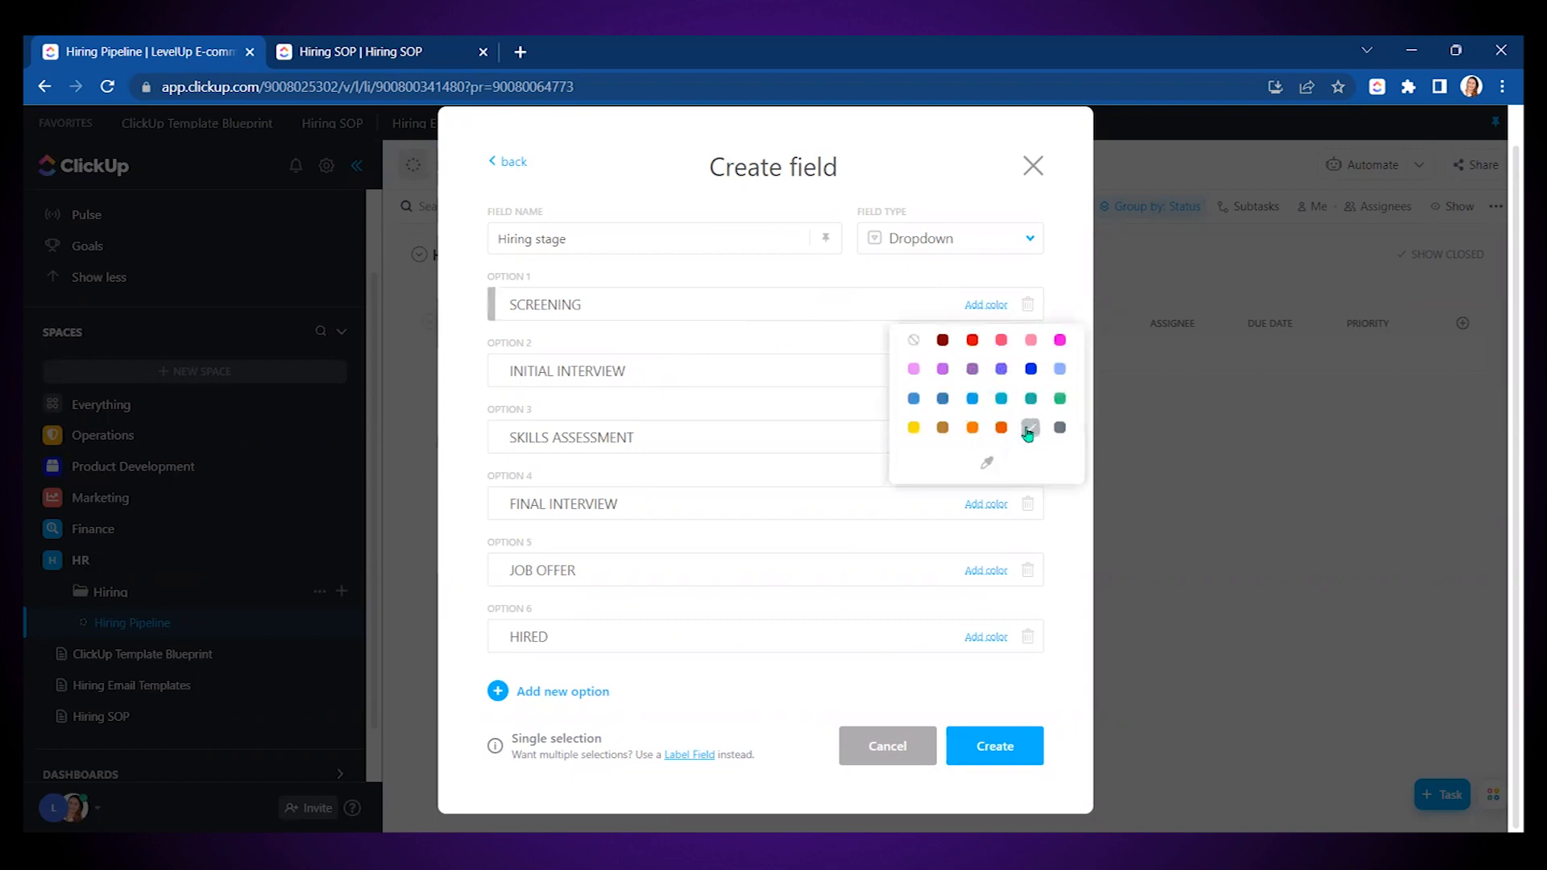
left_click(985, 371)
left_click(1001, 435)
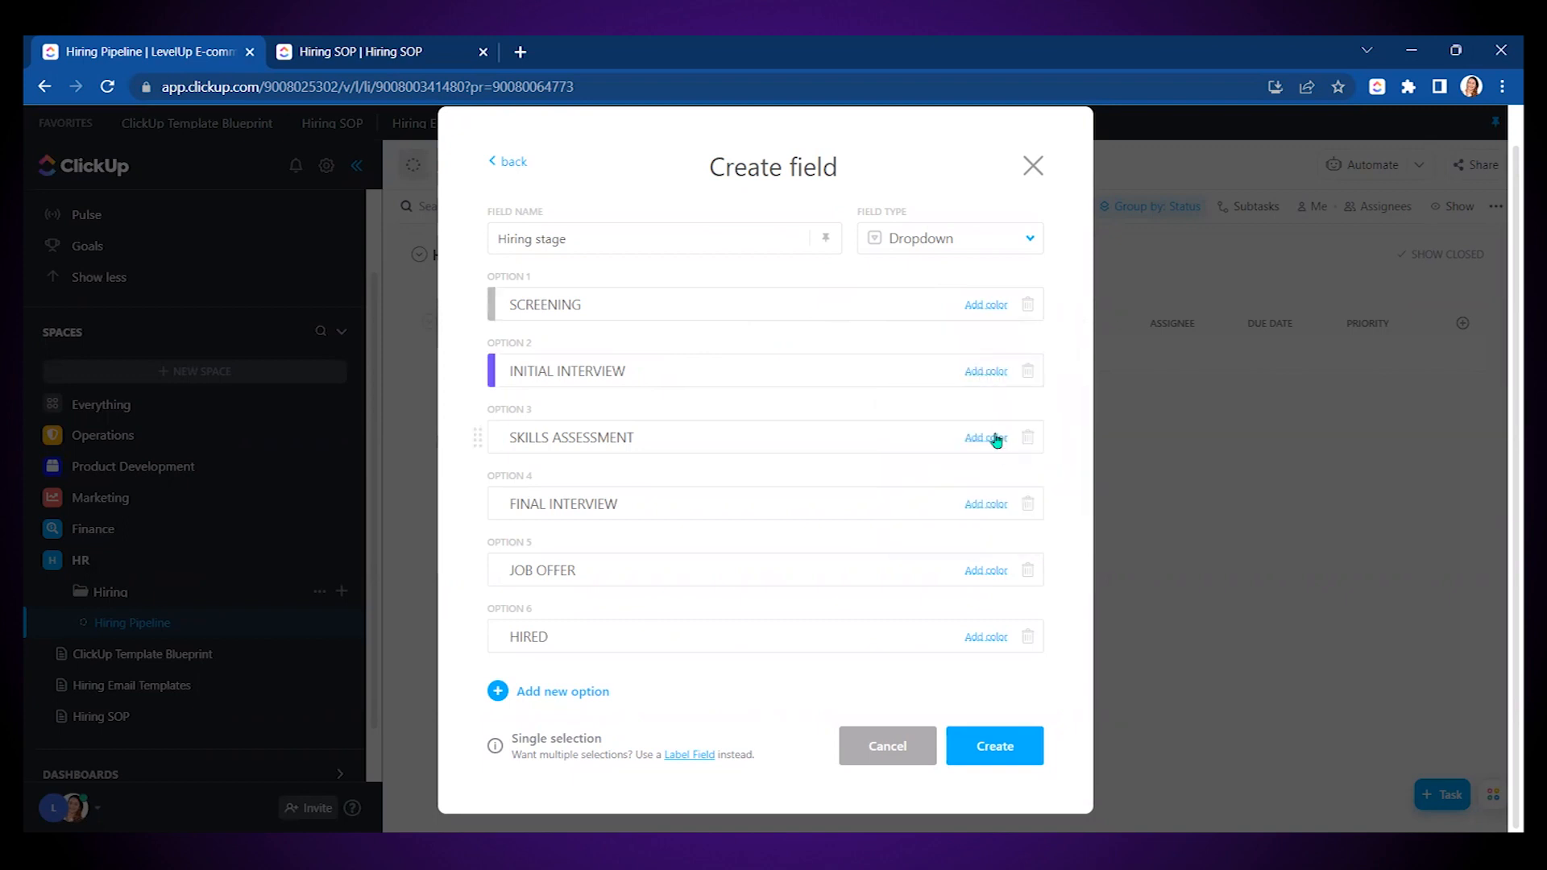
left_click(984, 437)
left_click(943, 501)
left_click(984, 503)
left_click(971, 540)
left_click(984, 571)
left_click(1001, 665)
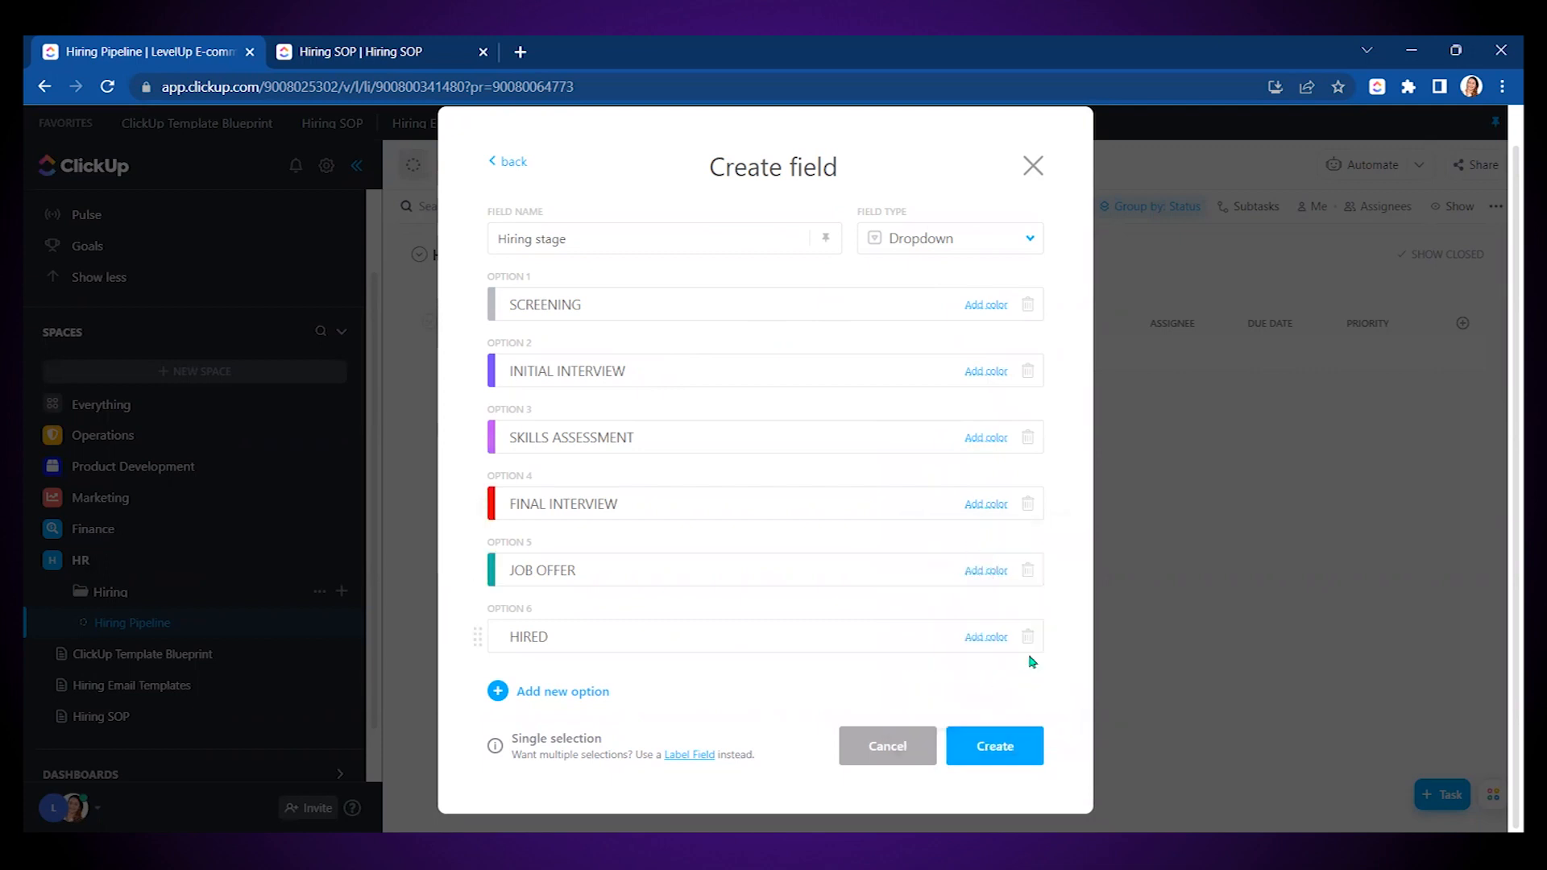
left_click(985, 637)
left_click(1060, 732)
left_click(1012, 754)
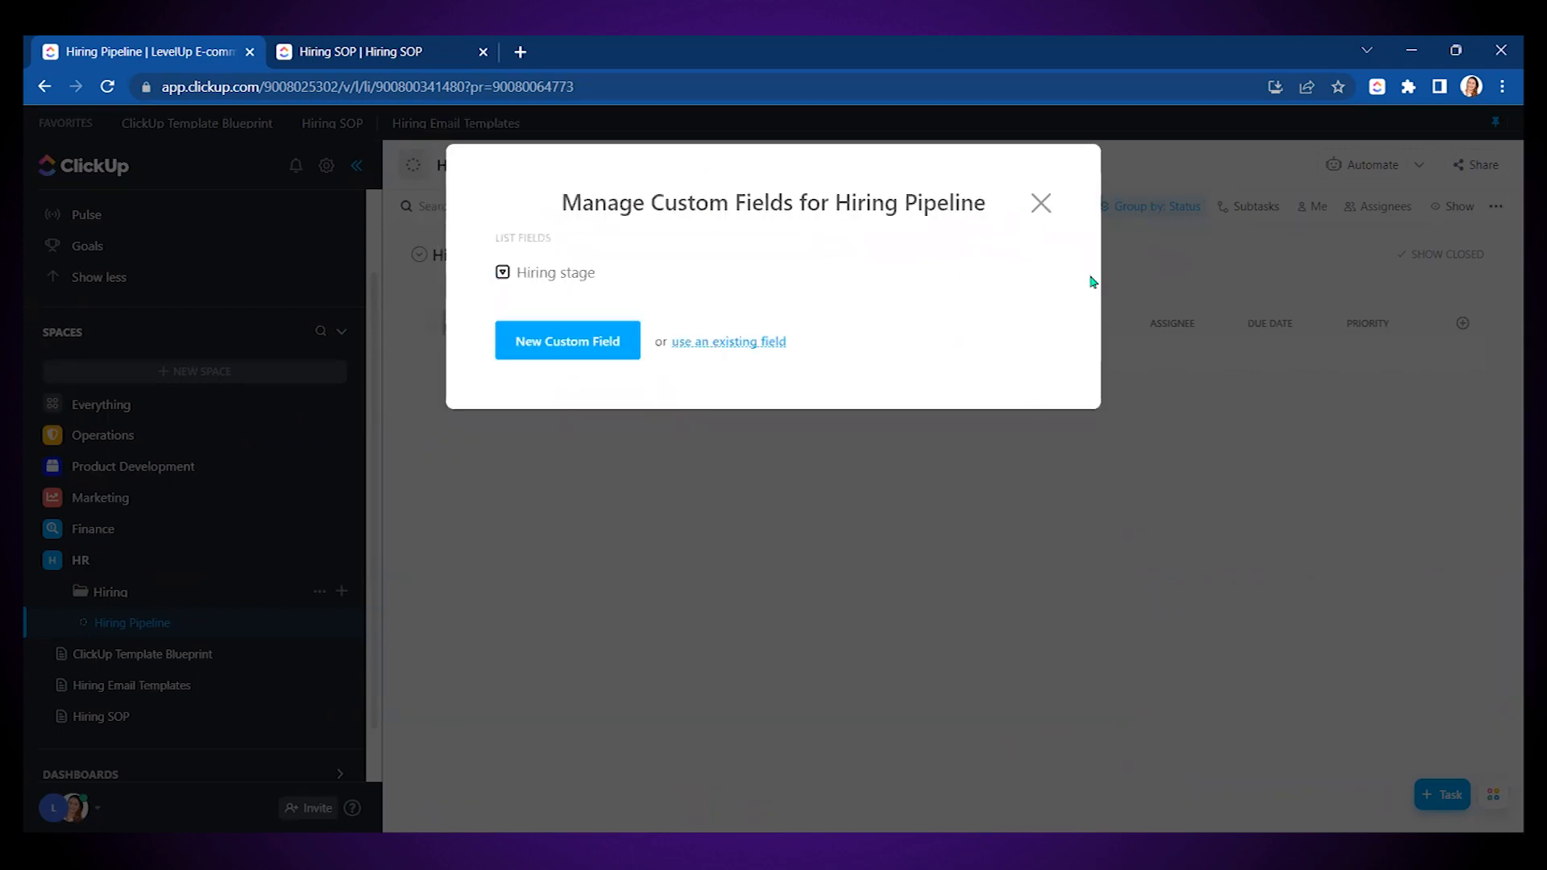
left_click(1038, 205)
- Group the Board view by the Hiring stage custom field and save the view
left_click(673, 166)
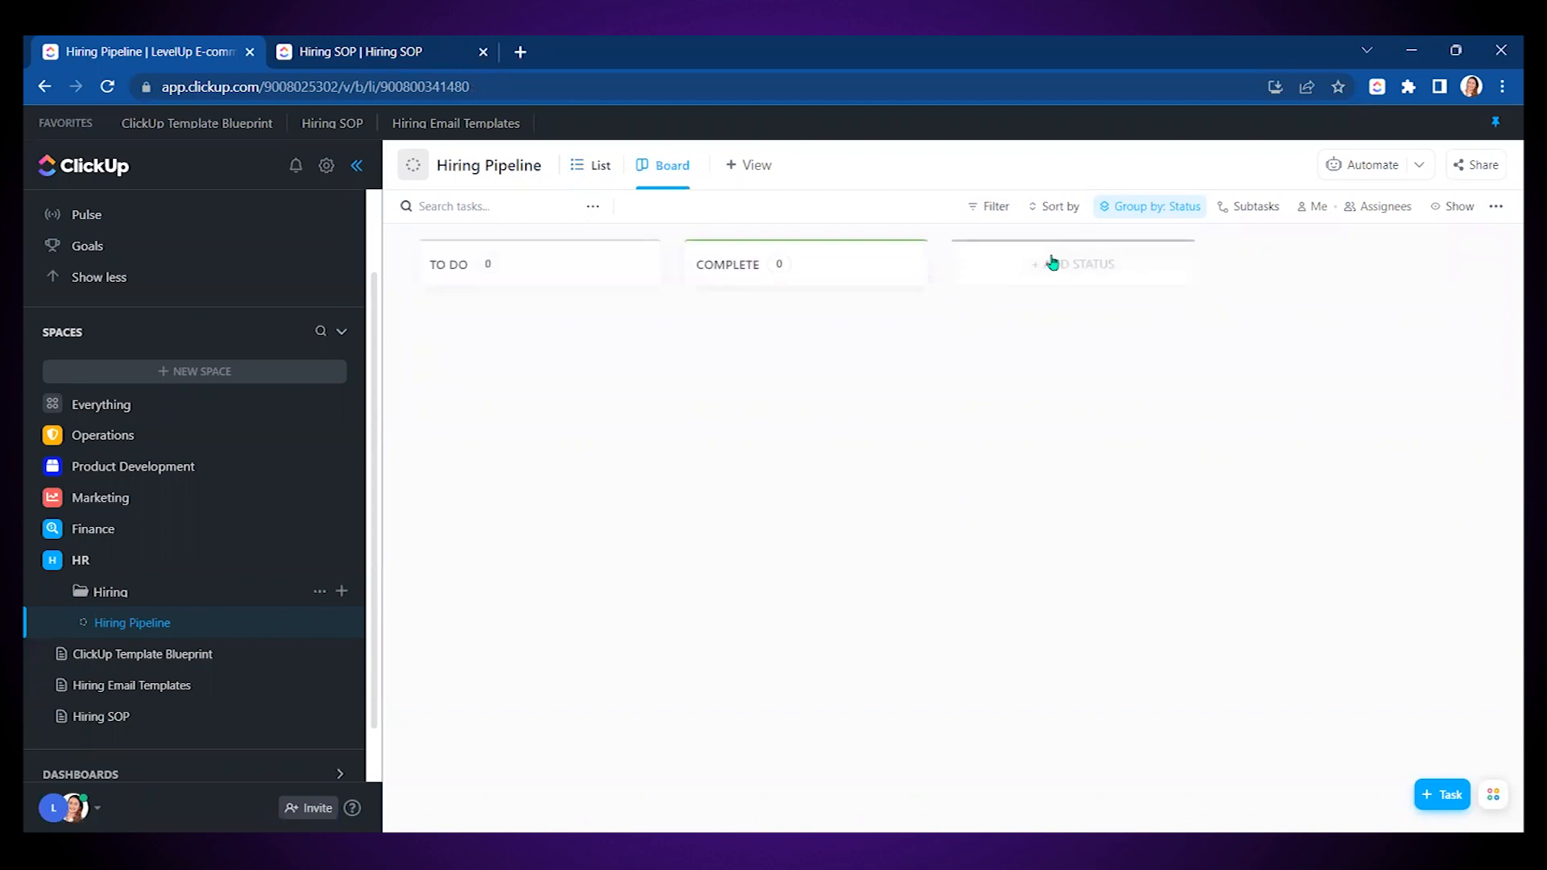
left_click(1166, 212)
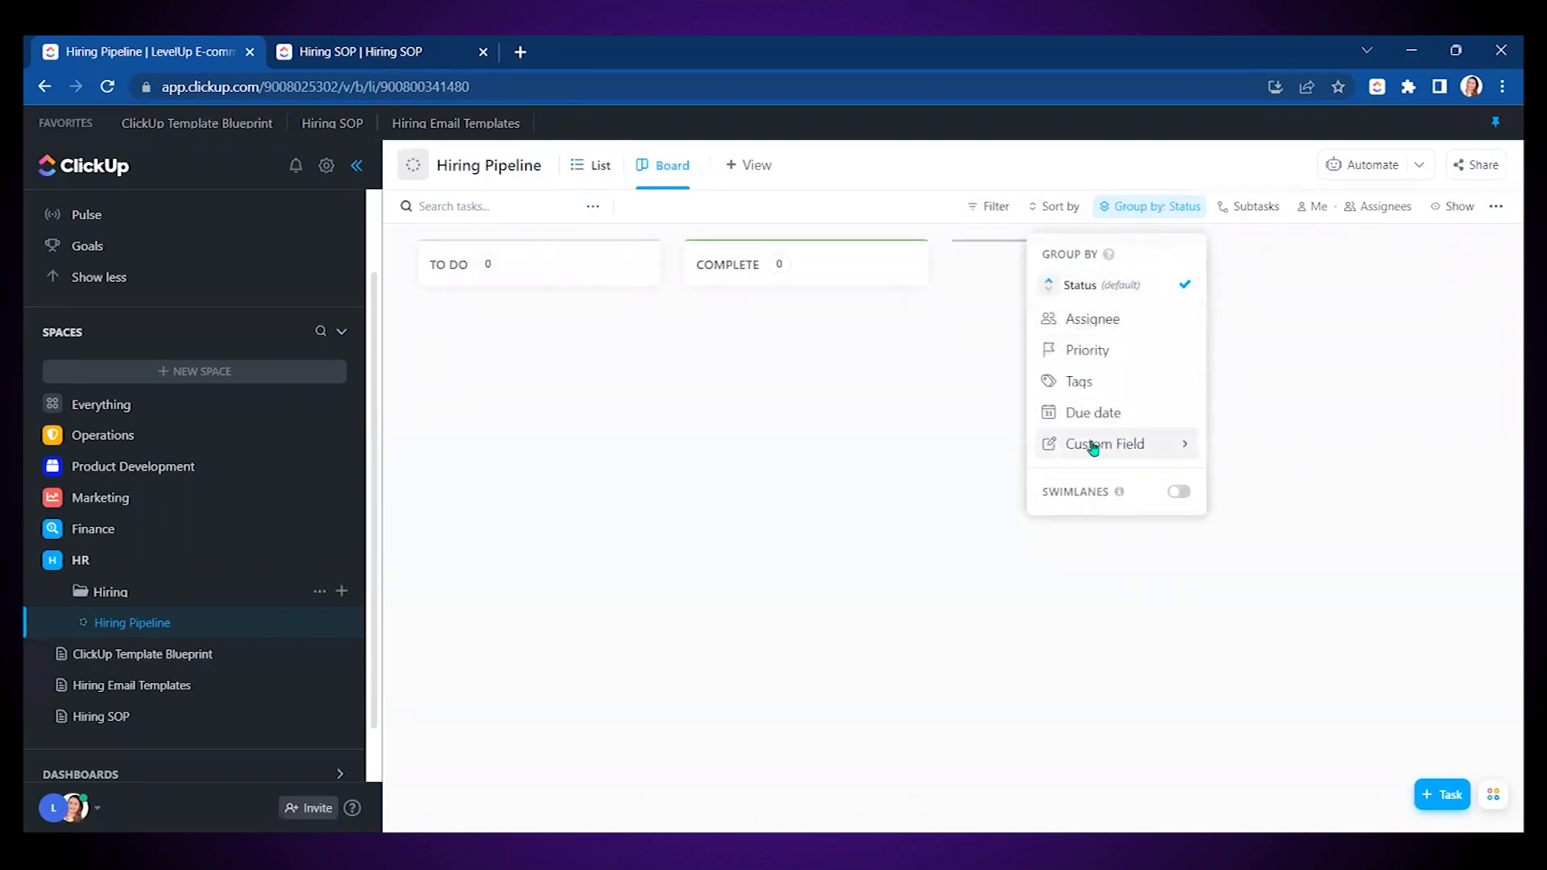
mouse_move(1108, 445)
left_click(1274, 453)
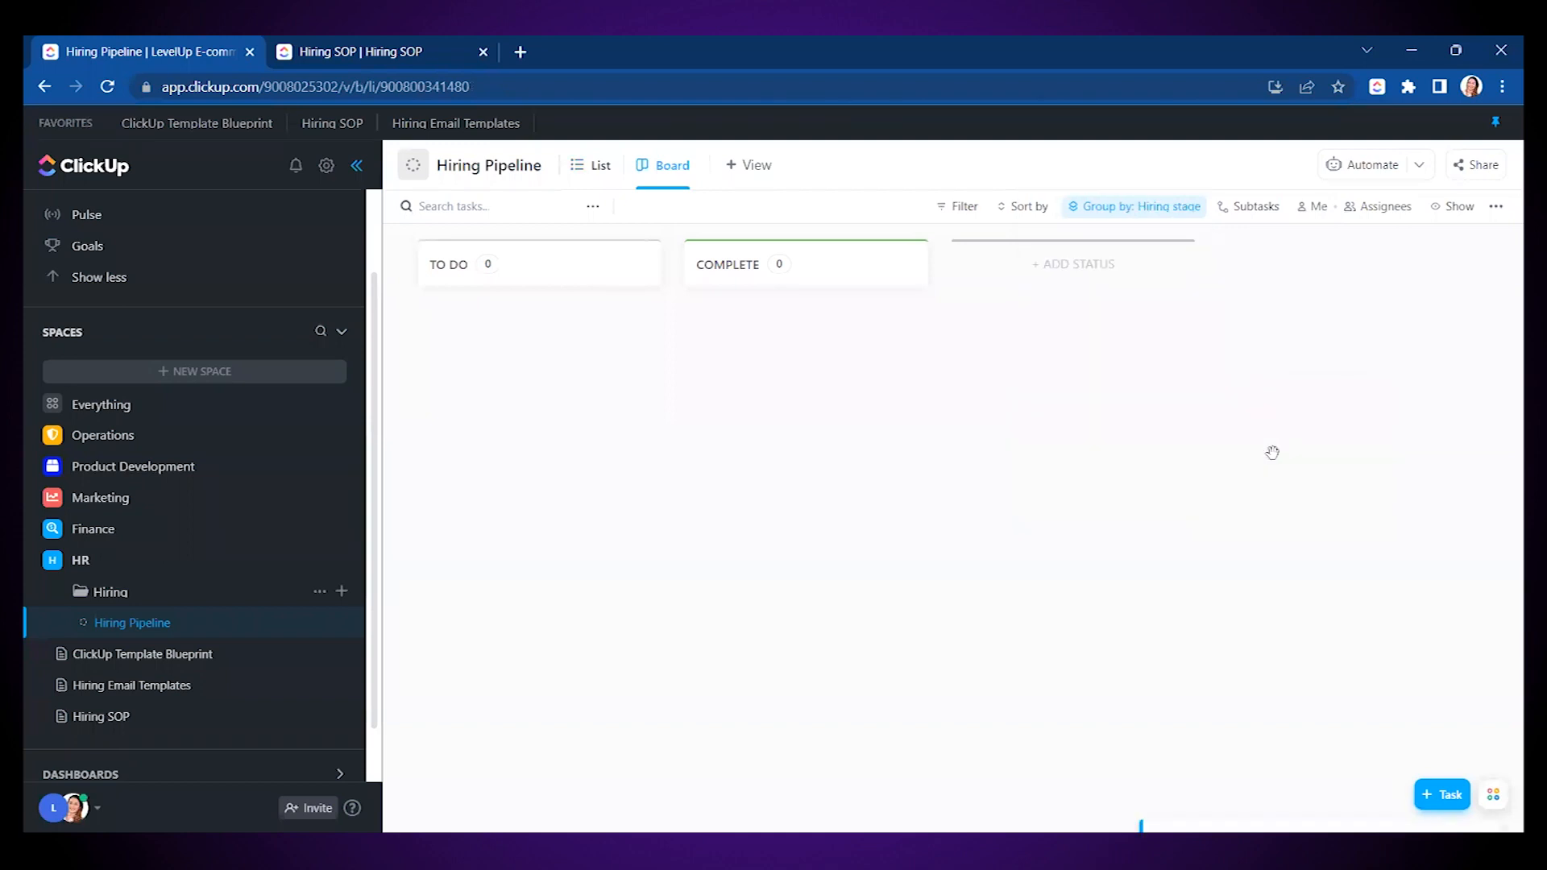
left_click(1440, 785)
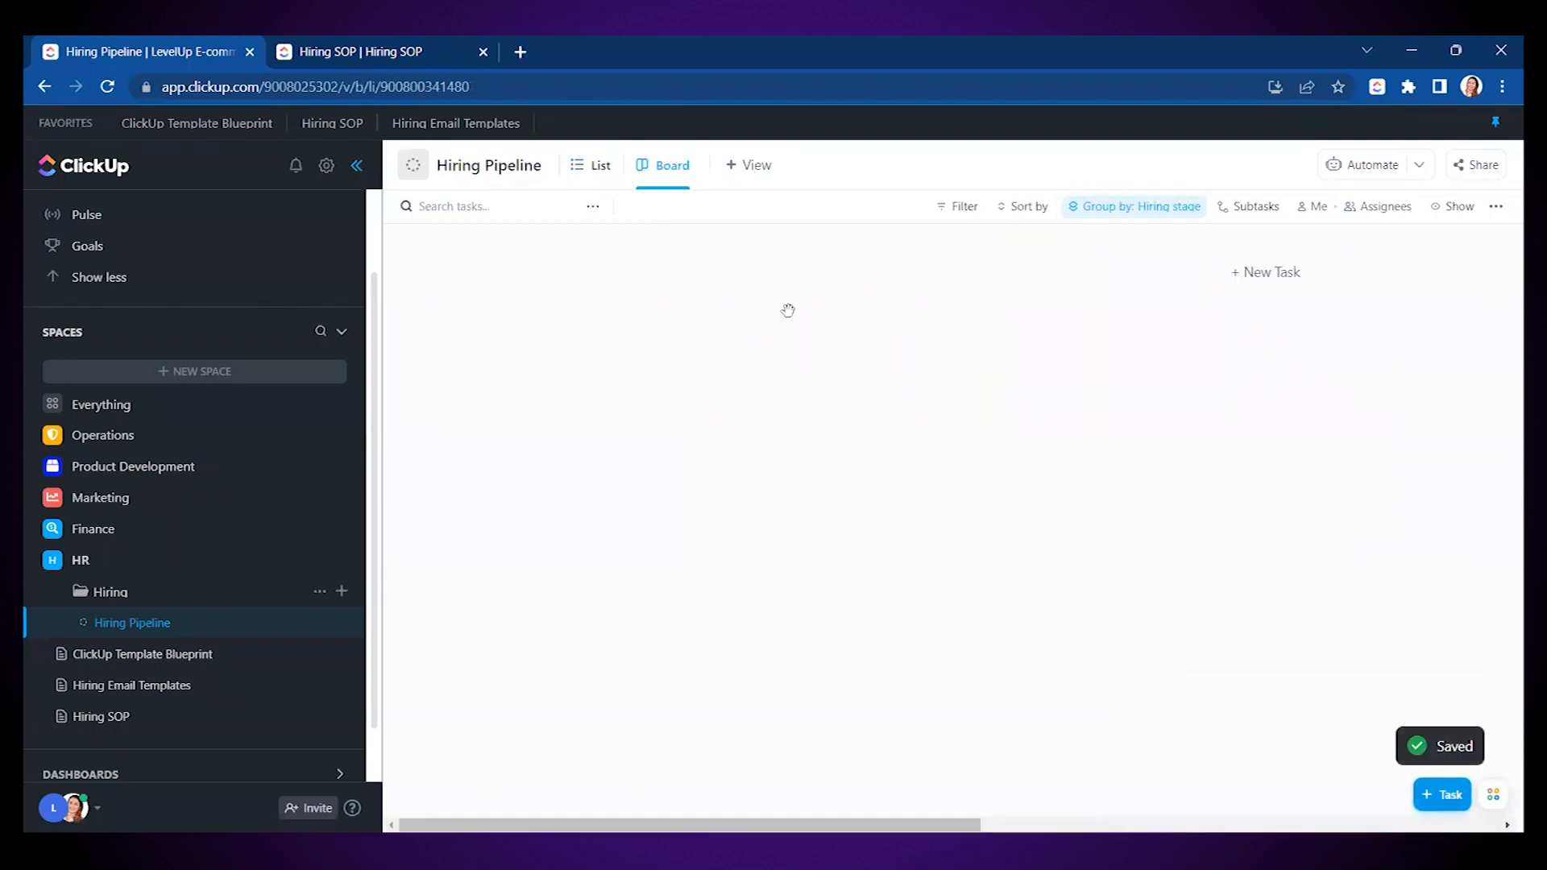
- Collapse the sidebar to view the wide board, then restore it and open the list's options
left_click(356, 165)
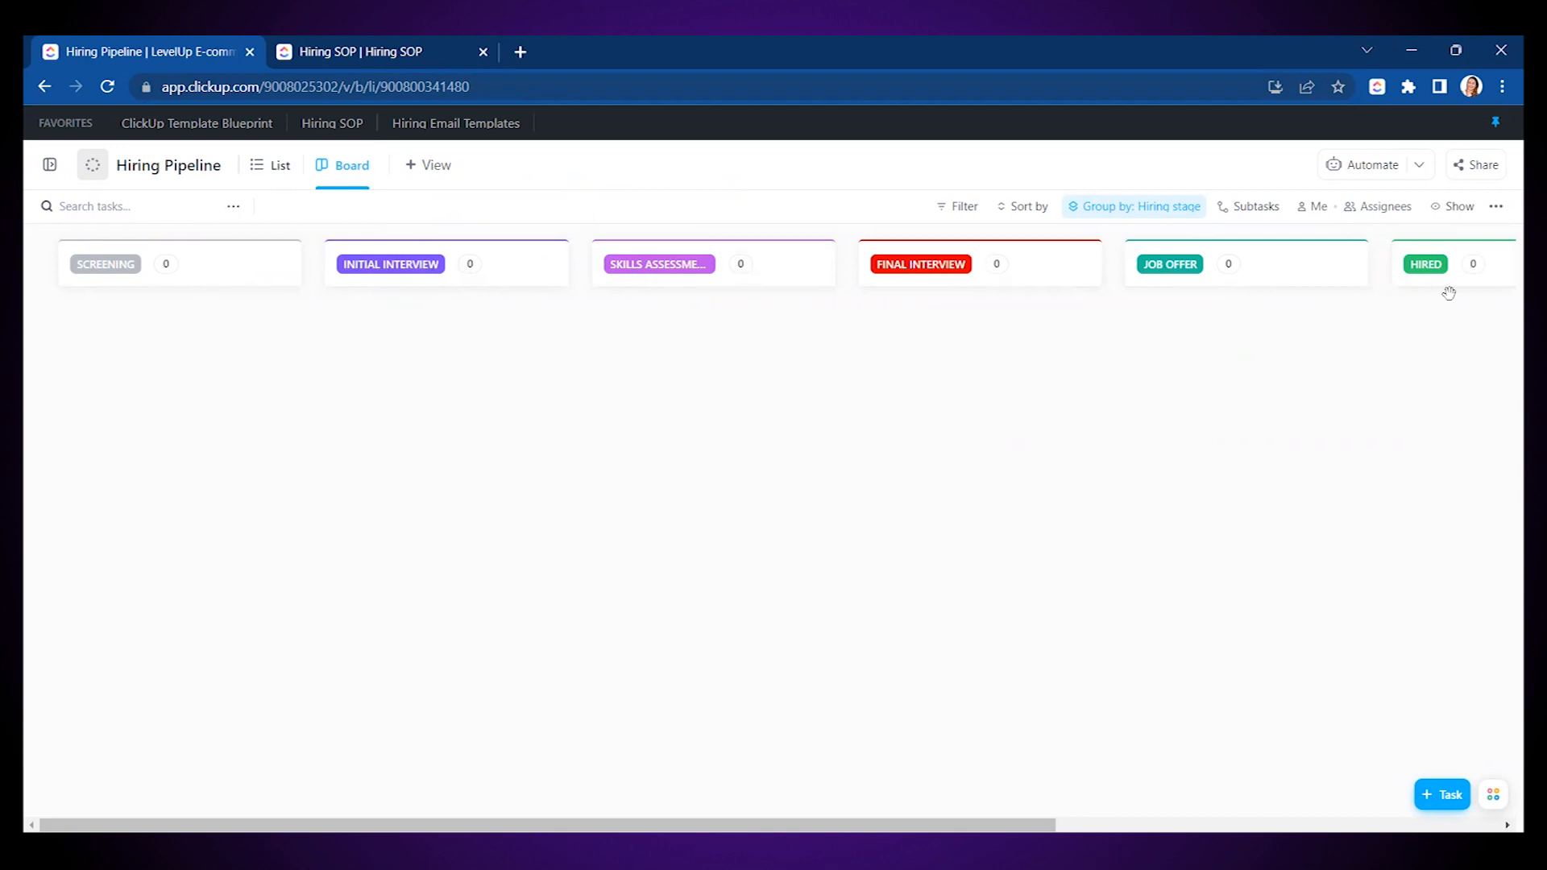
mouse_move(547, 825)
left_mouse_down()
mouse_move(919, 824)
mouse_move(547, 825)
left_mouse_up()
left_click(49, 164)
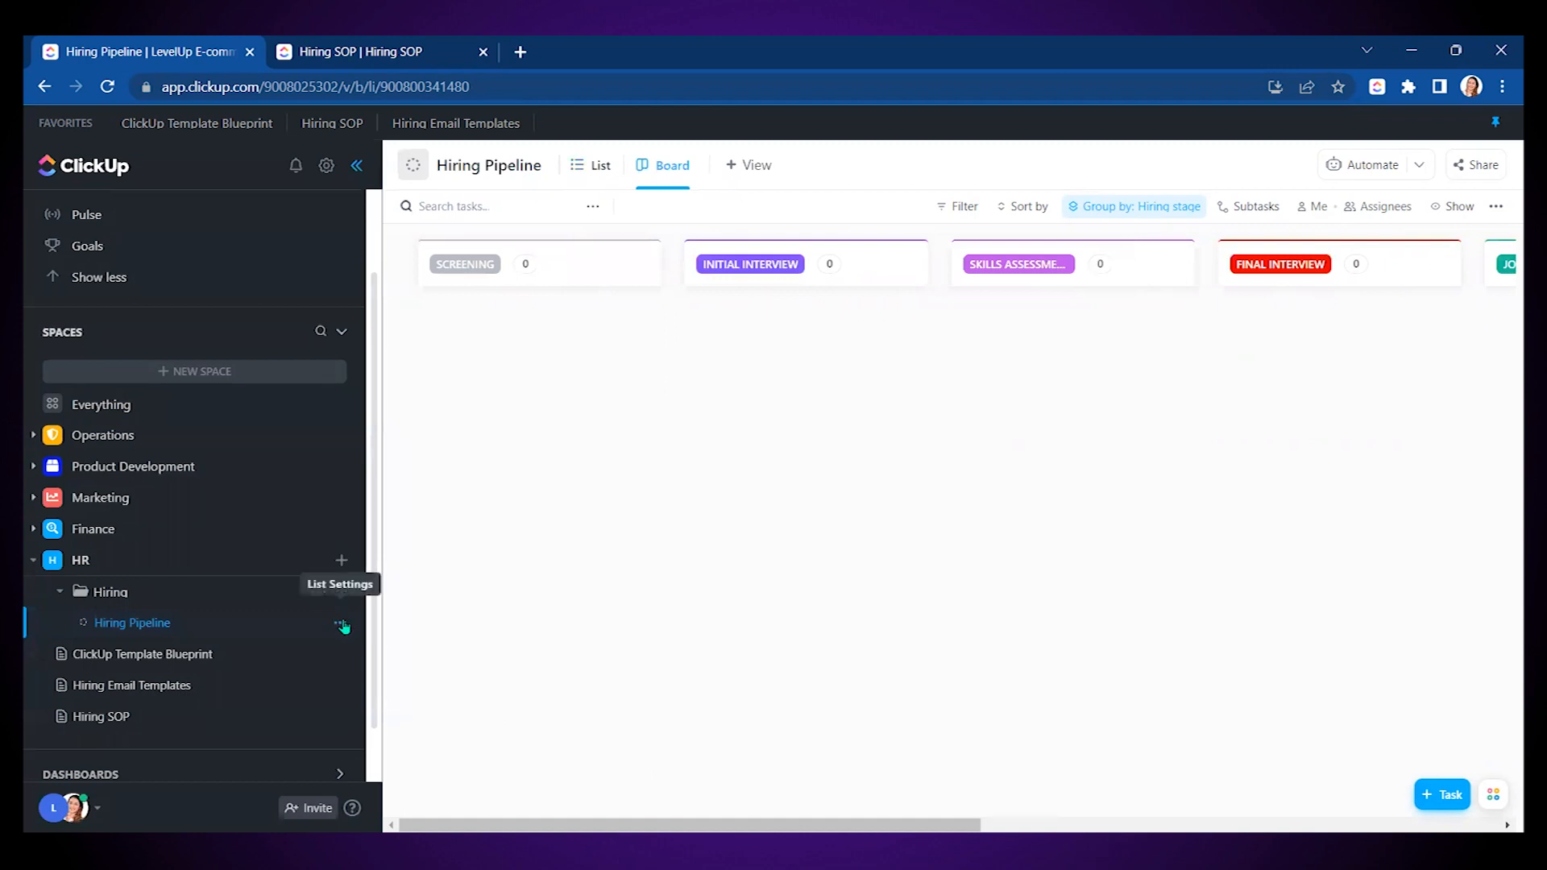
left_click(338, 623)
- Reopen Manage Custom Fields and add the existing Email field to the list
mouse_move(435, 684)
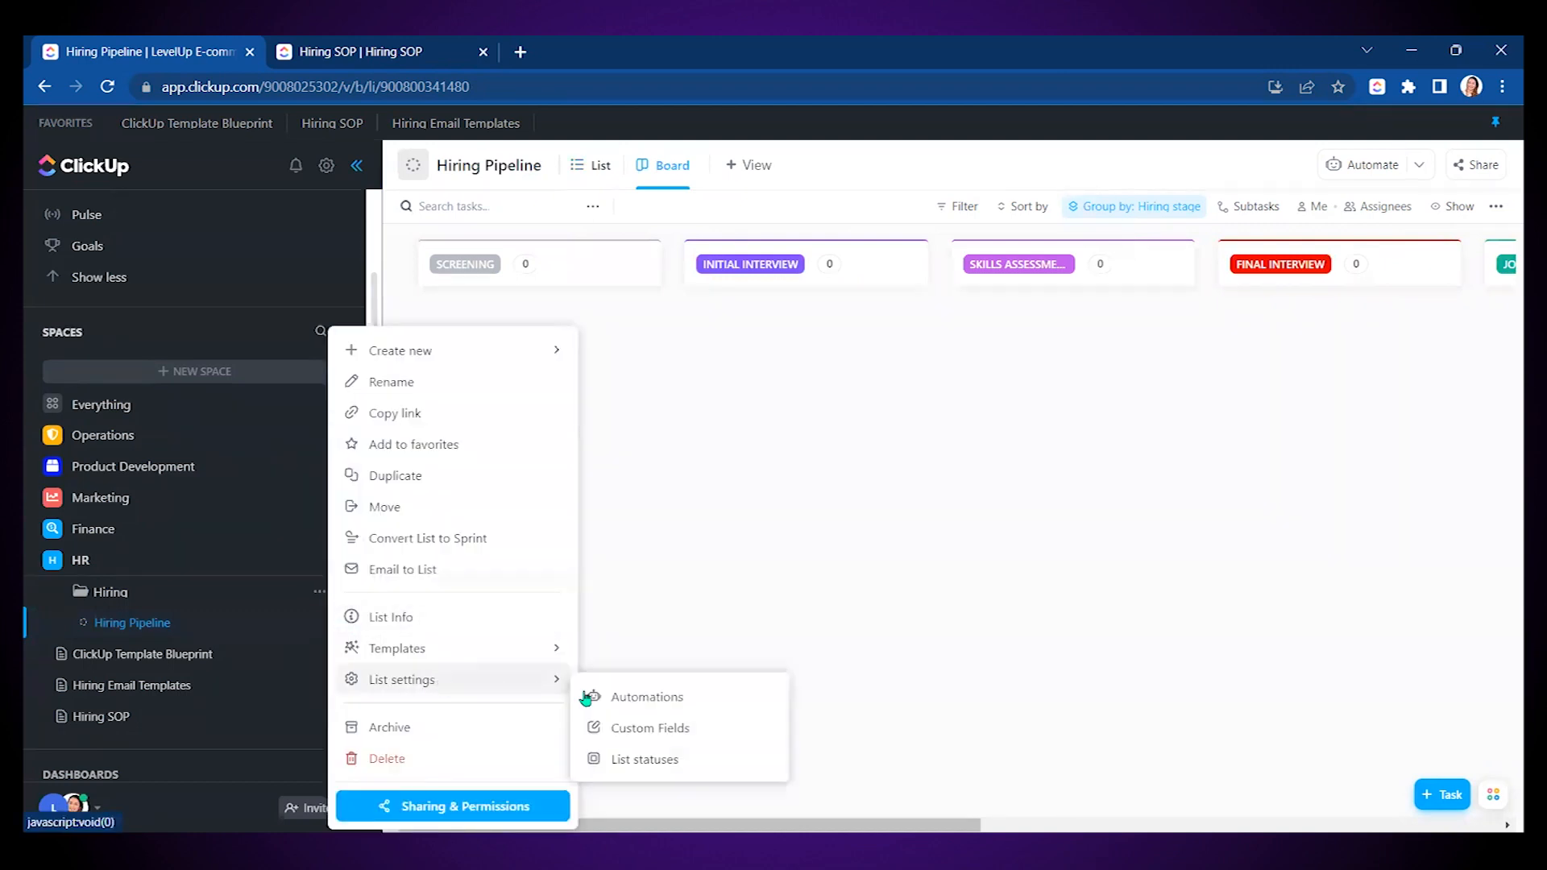
left_click(665, 729)
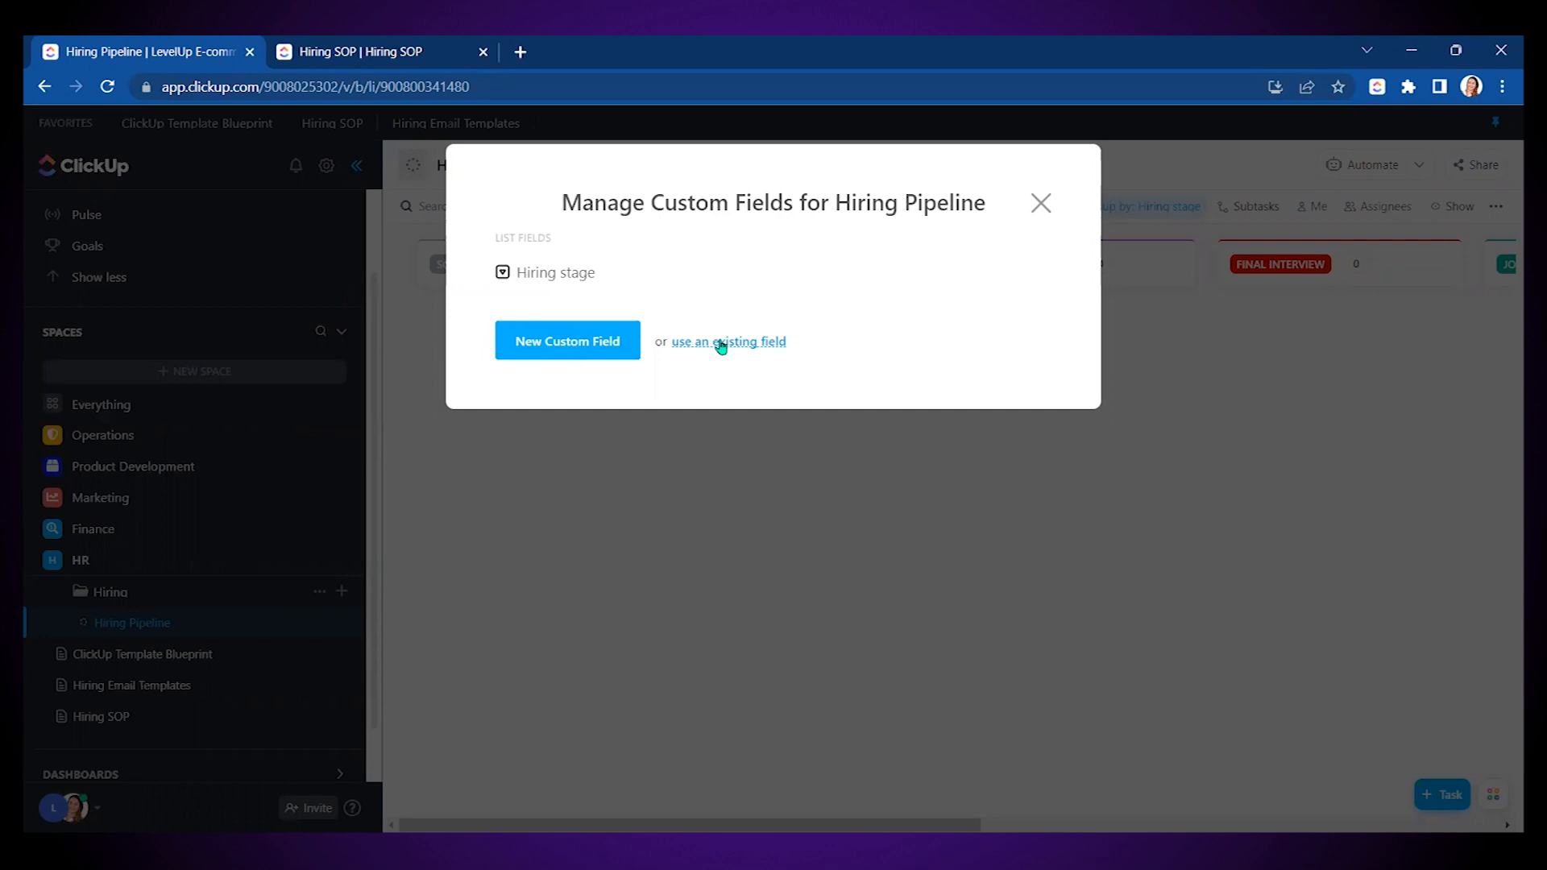
left_click(721, 347)
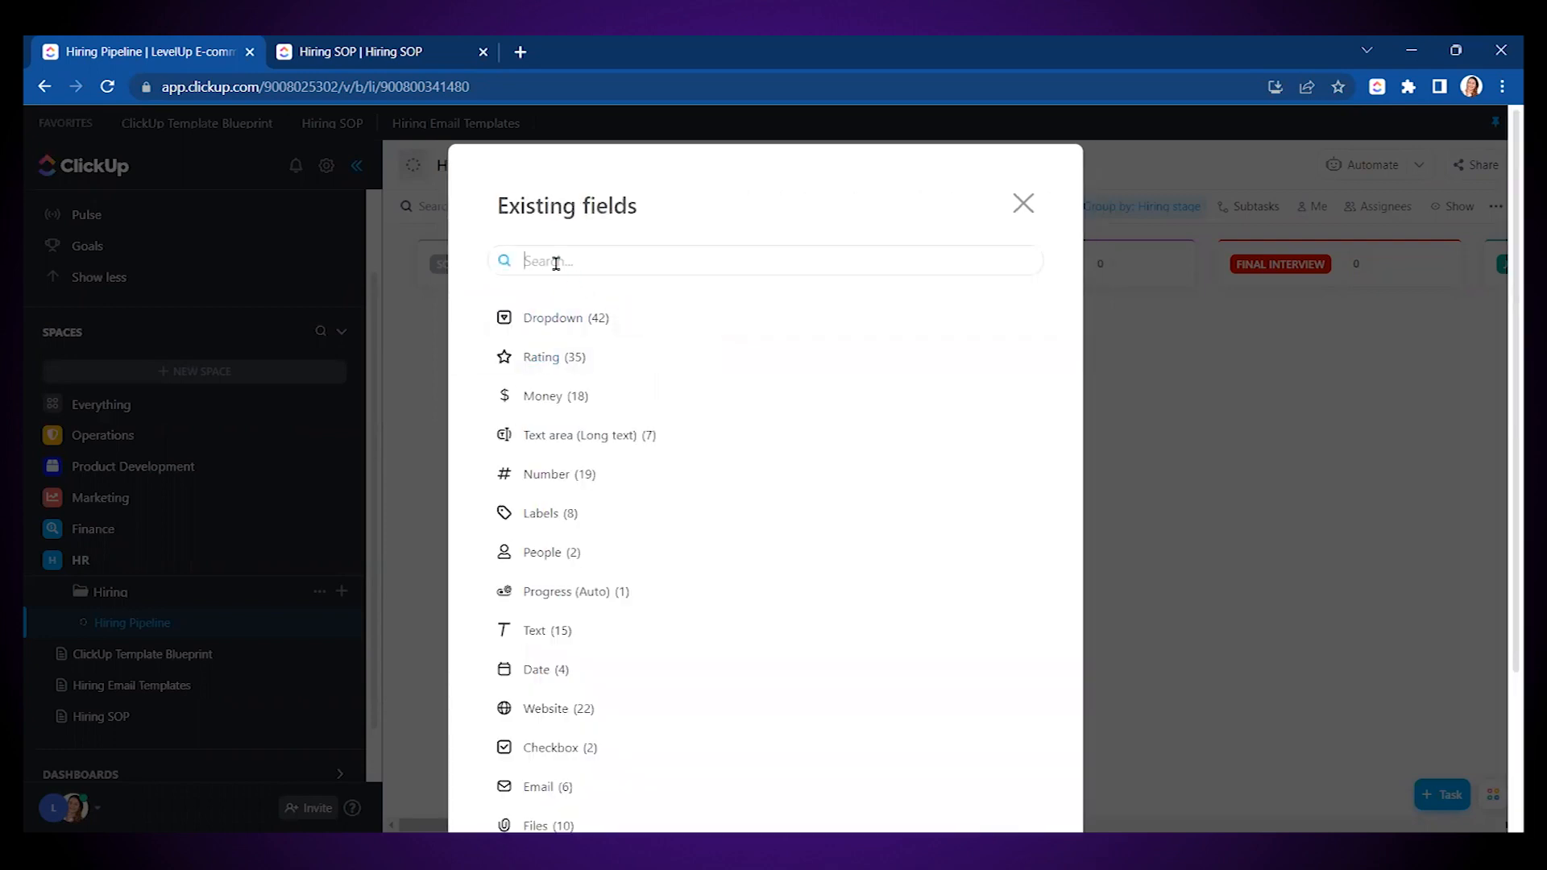
type("Email")
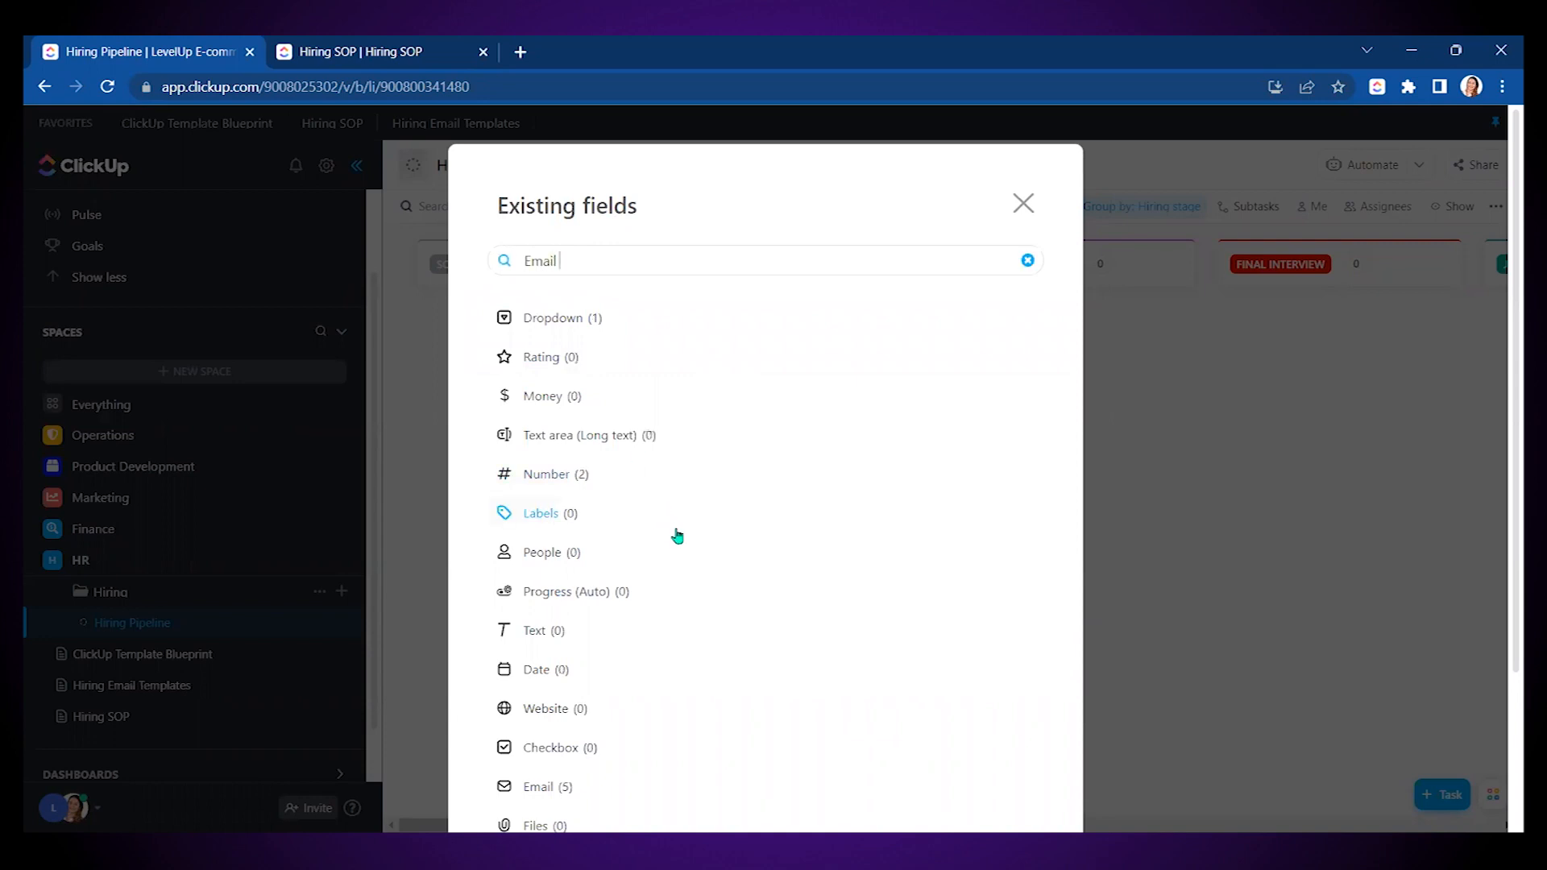
scroll(674, 535, "down", 3)
left_click(546, 596)
mouse_move(542, 670)
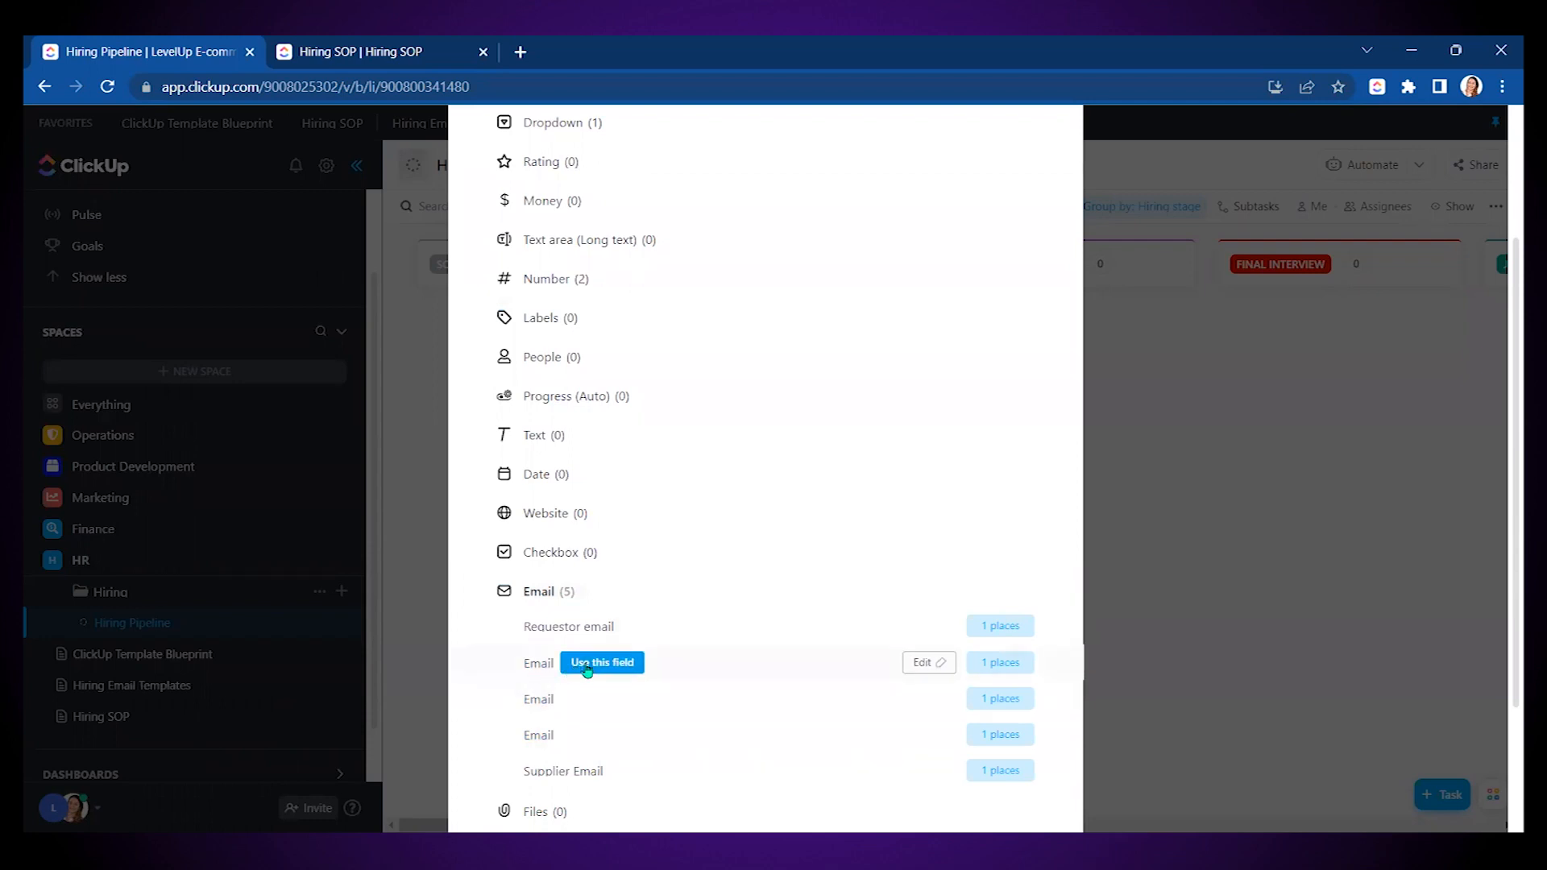
left_click(610, 664)
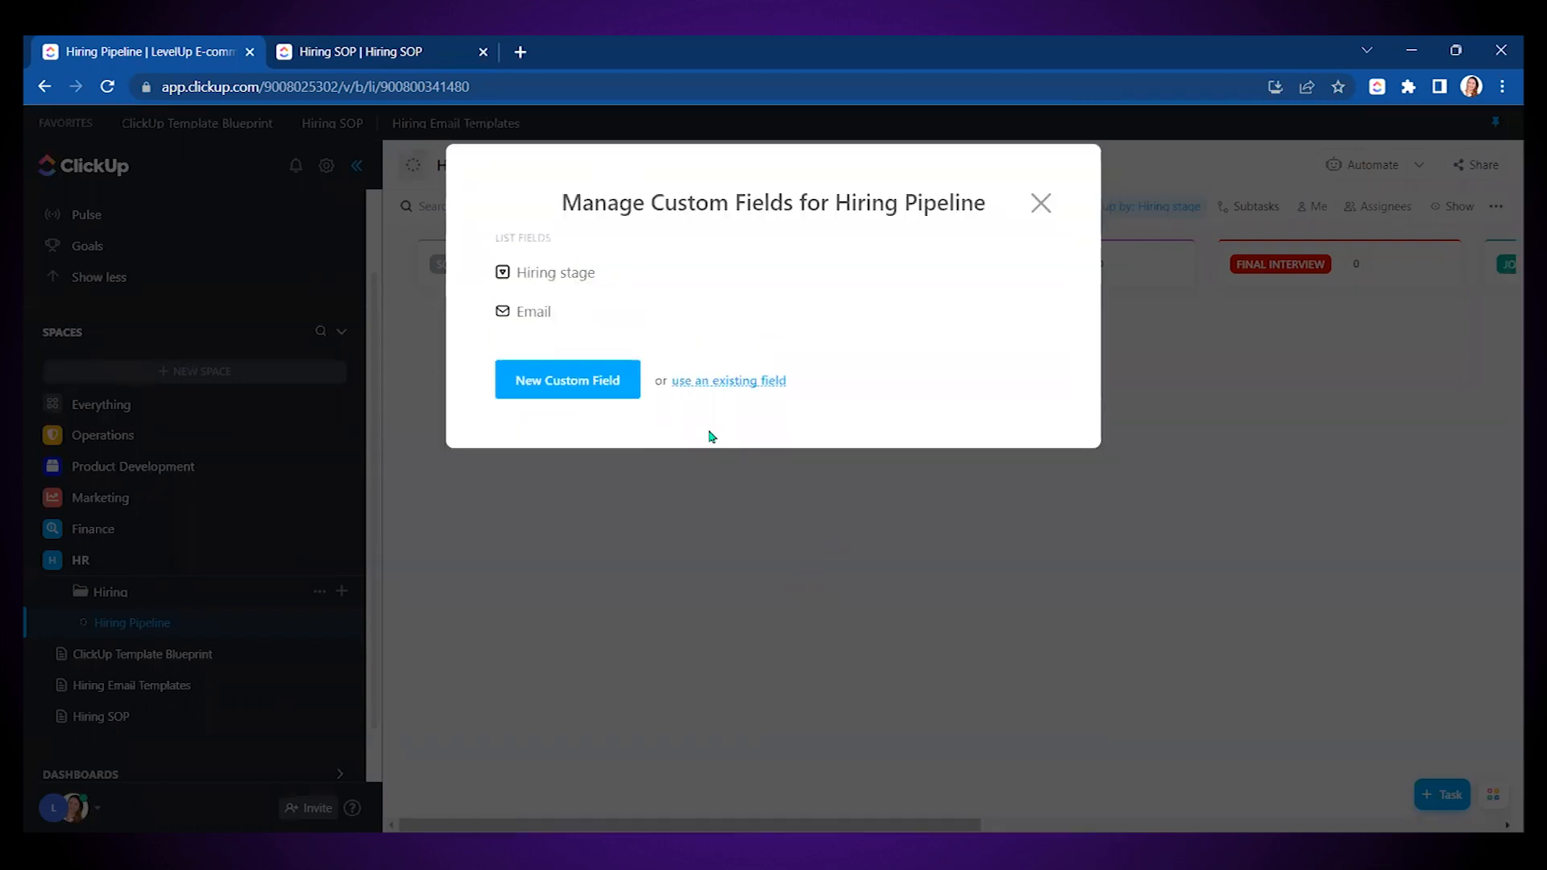
- Add the existing Phone # field to the Hiring Pipeline list
left_click(714, 381)
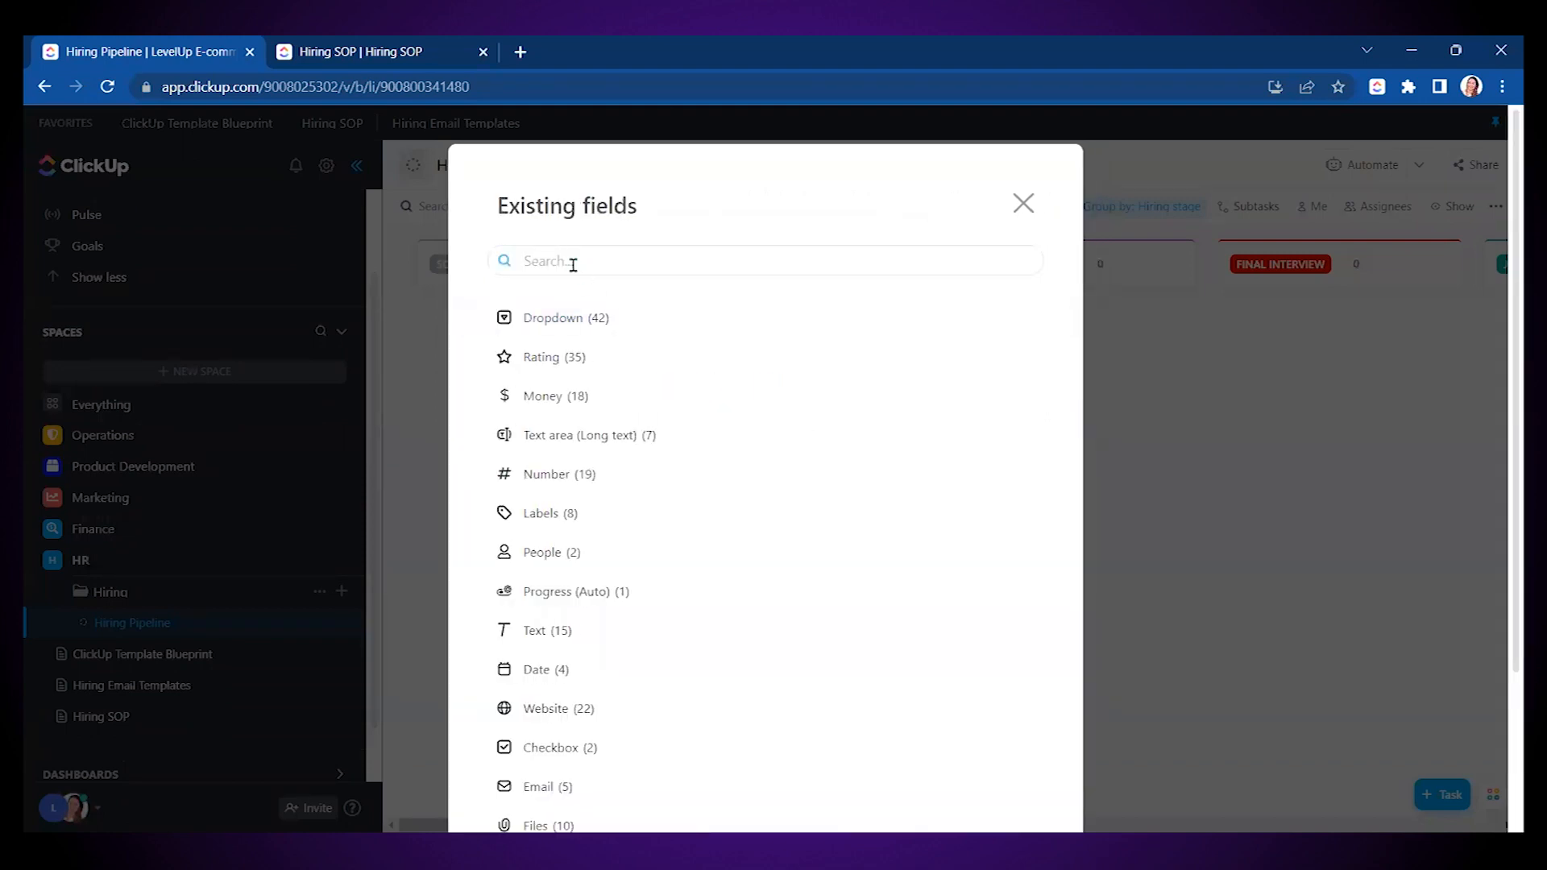
type("Phone")
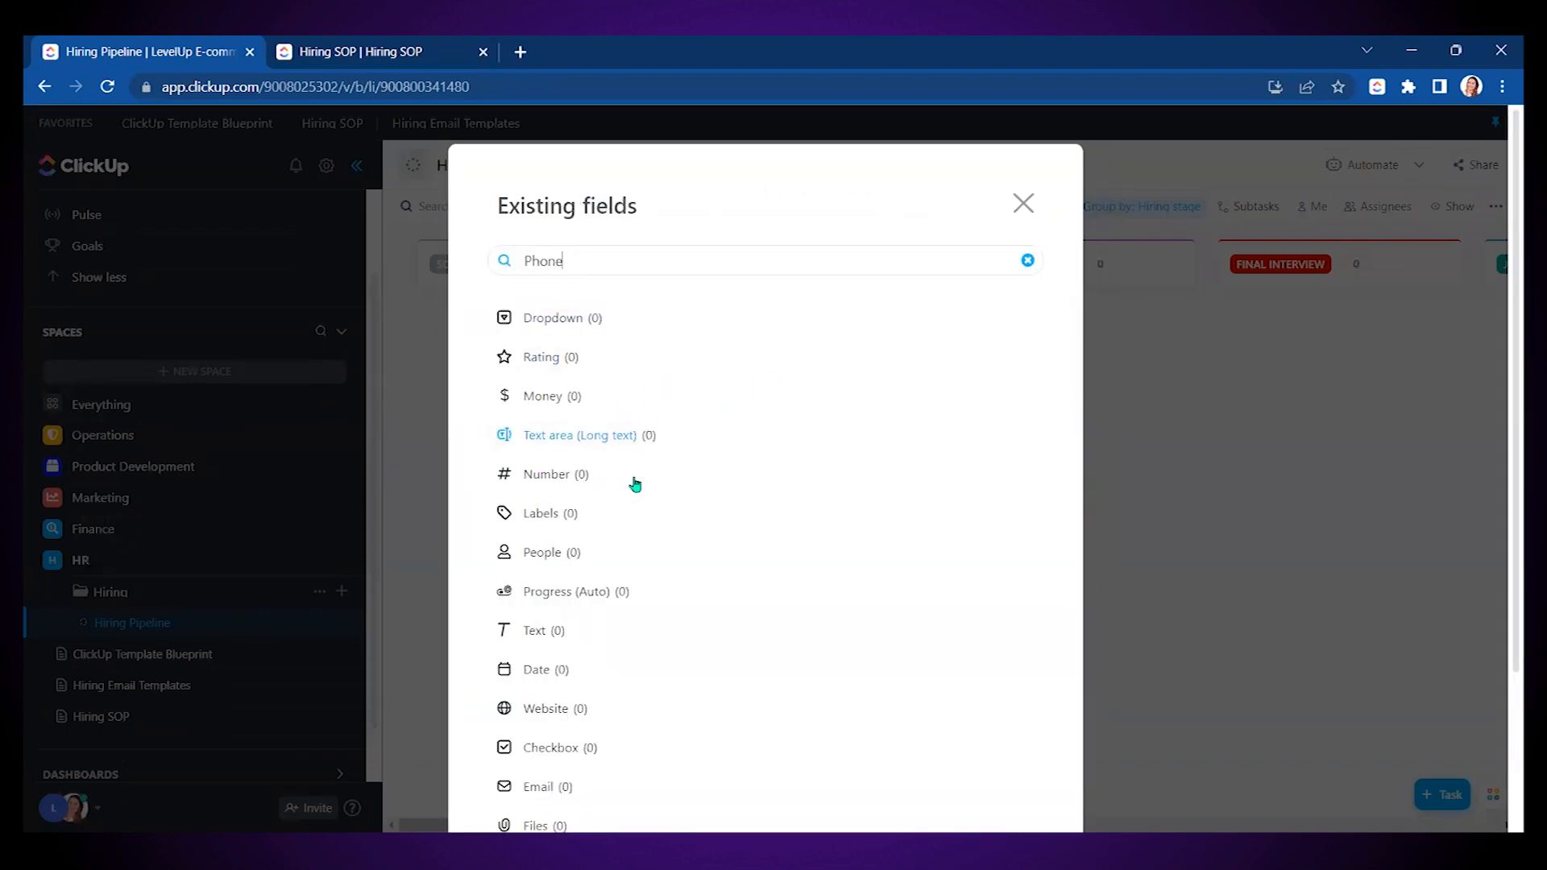
scroll(637, 500, "down", 3)
left_click(535, 670)
mouse_move(588, 736)
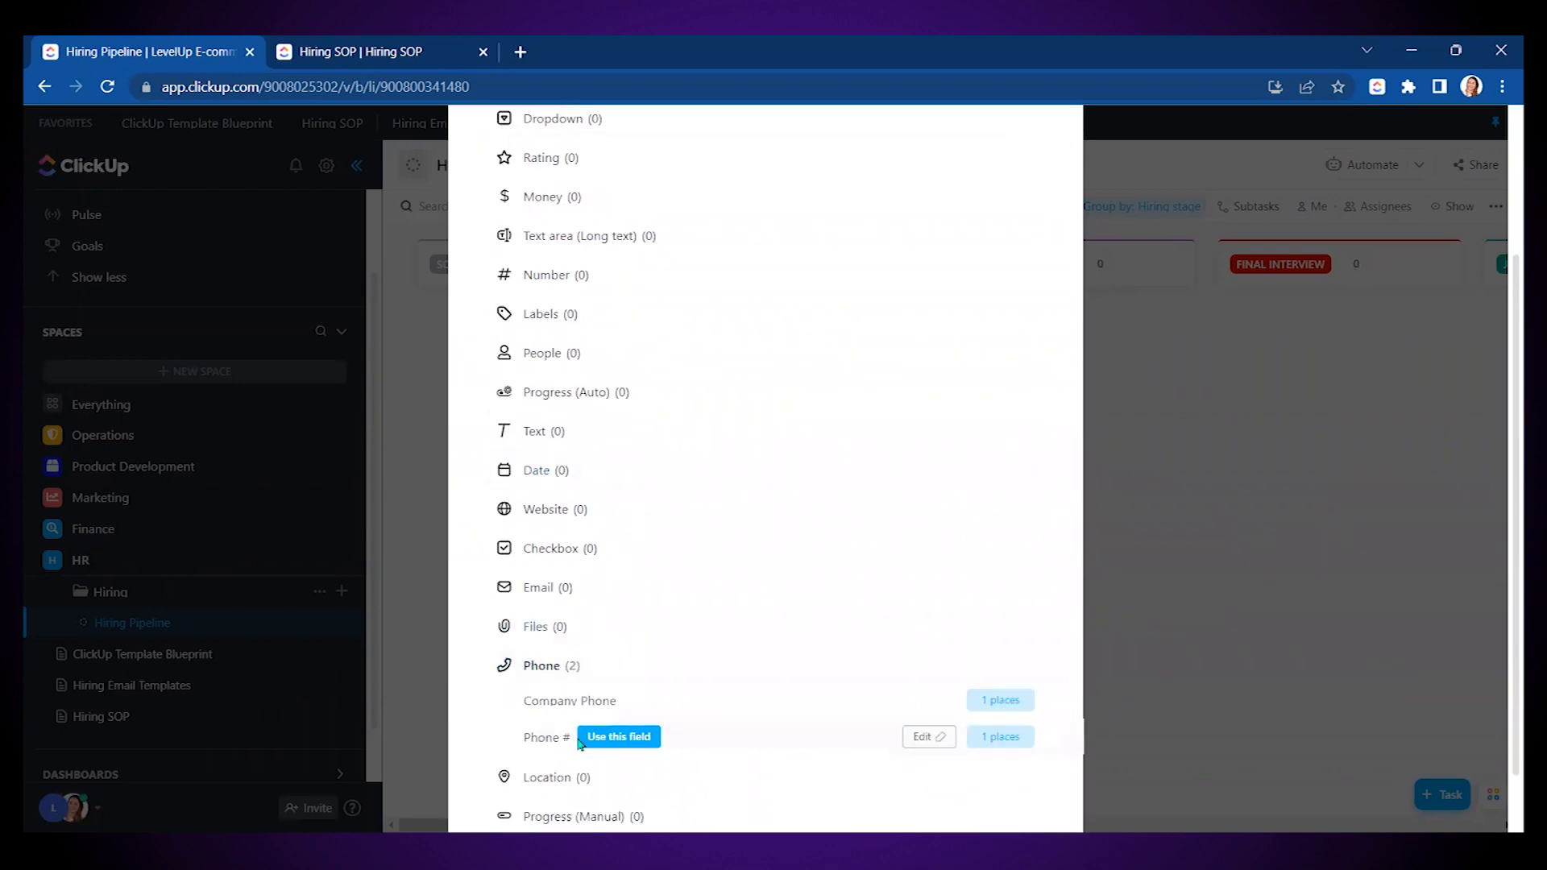
left_click(629, 738)
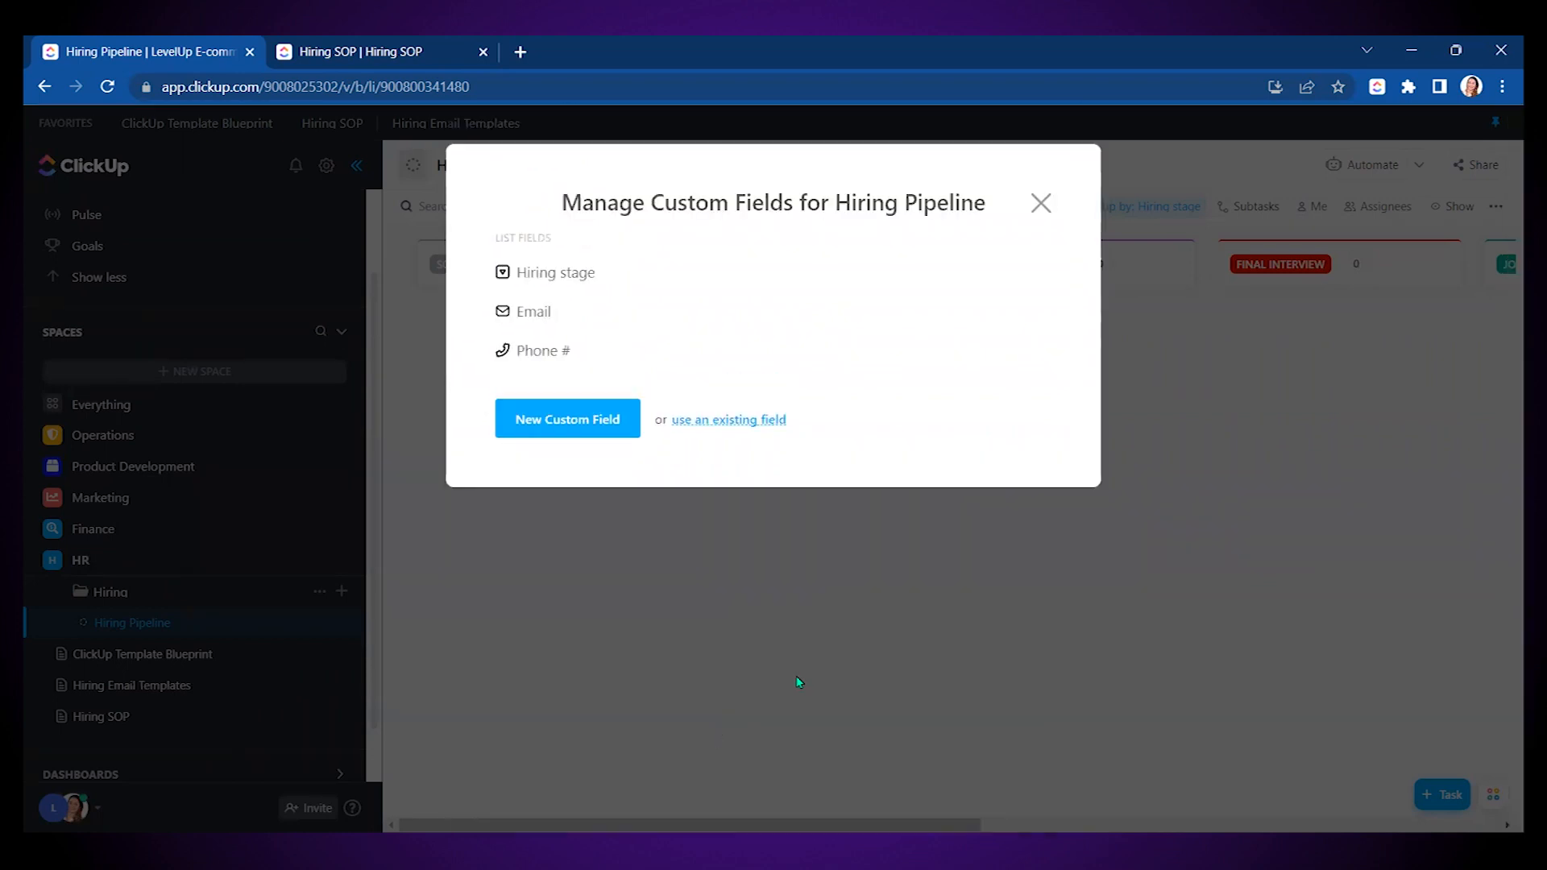
- Add the existing Address location field to the list
left_click(715, 422)
left_click(562, 255)
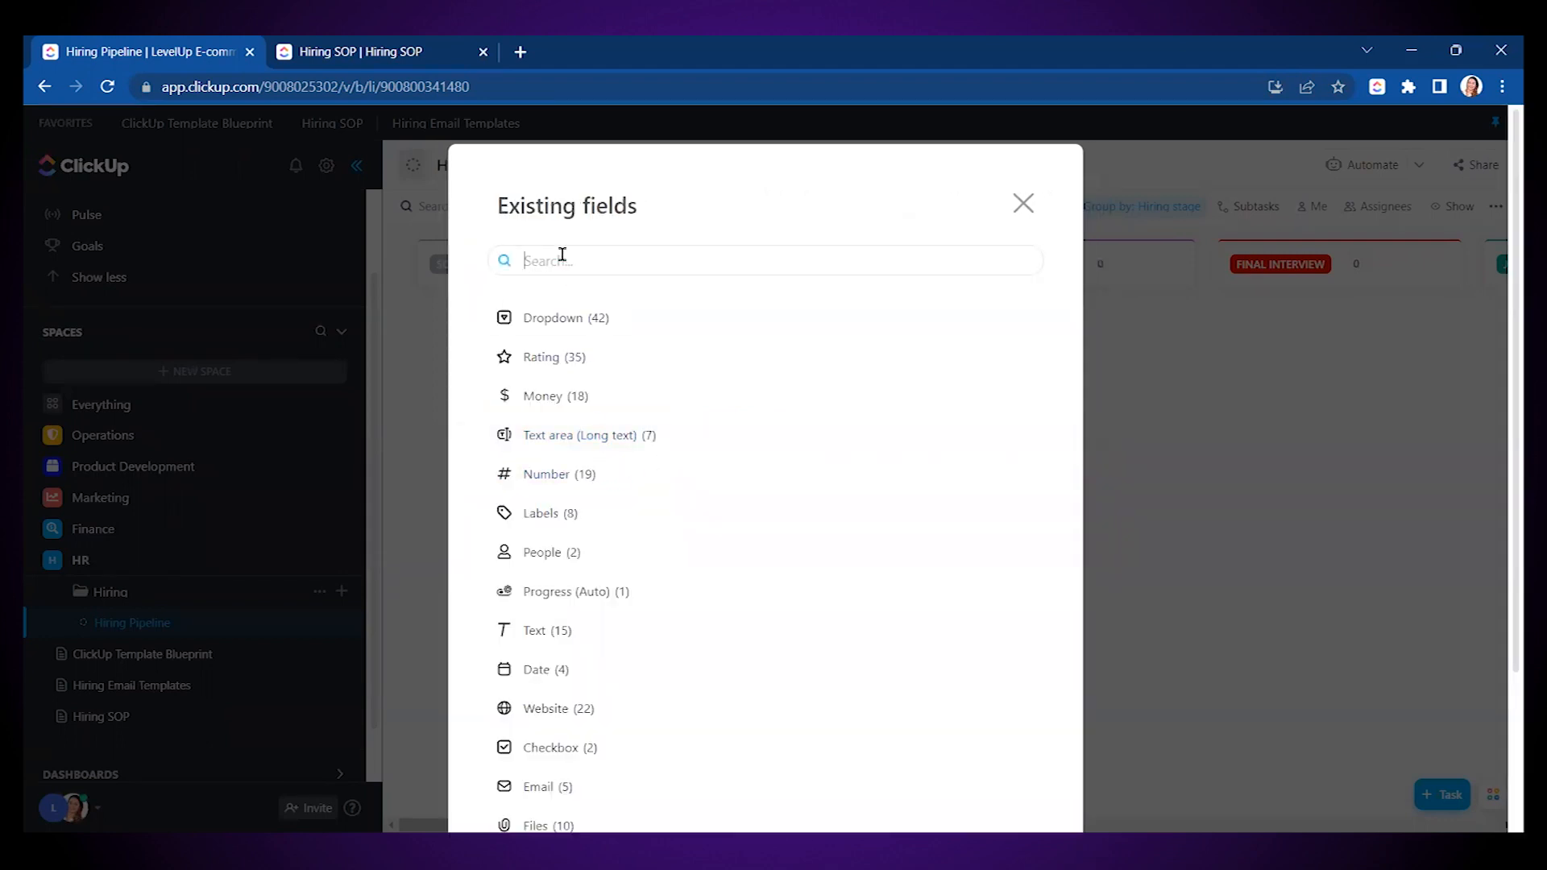
type("Address")
scroll(656, 528, "down", 3)
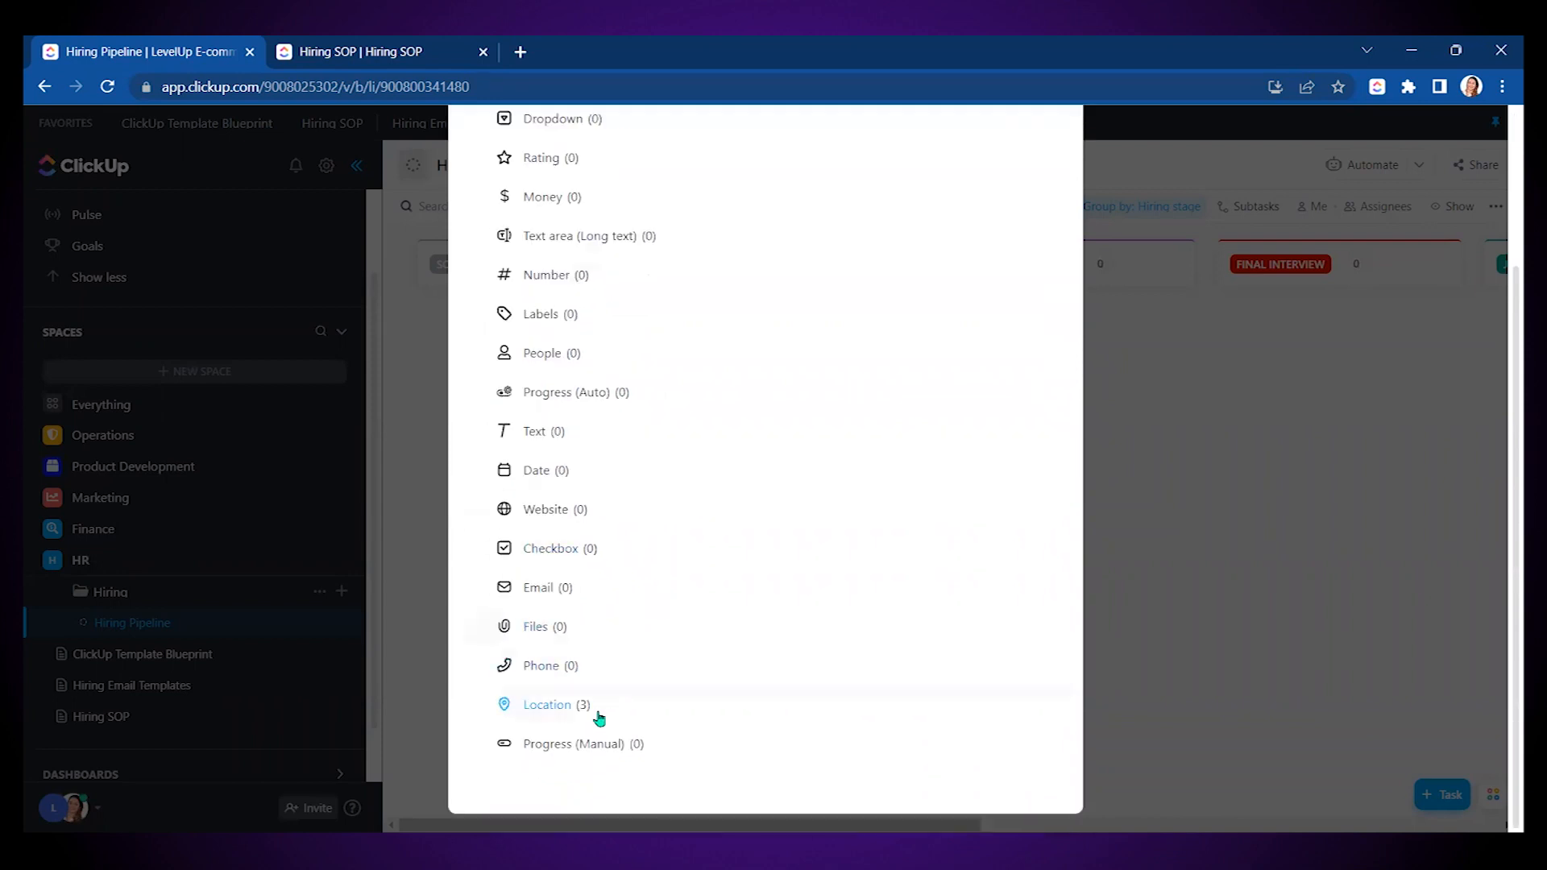
scroll(707, 635, "down", 2)
left_click(611, 670)
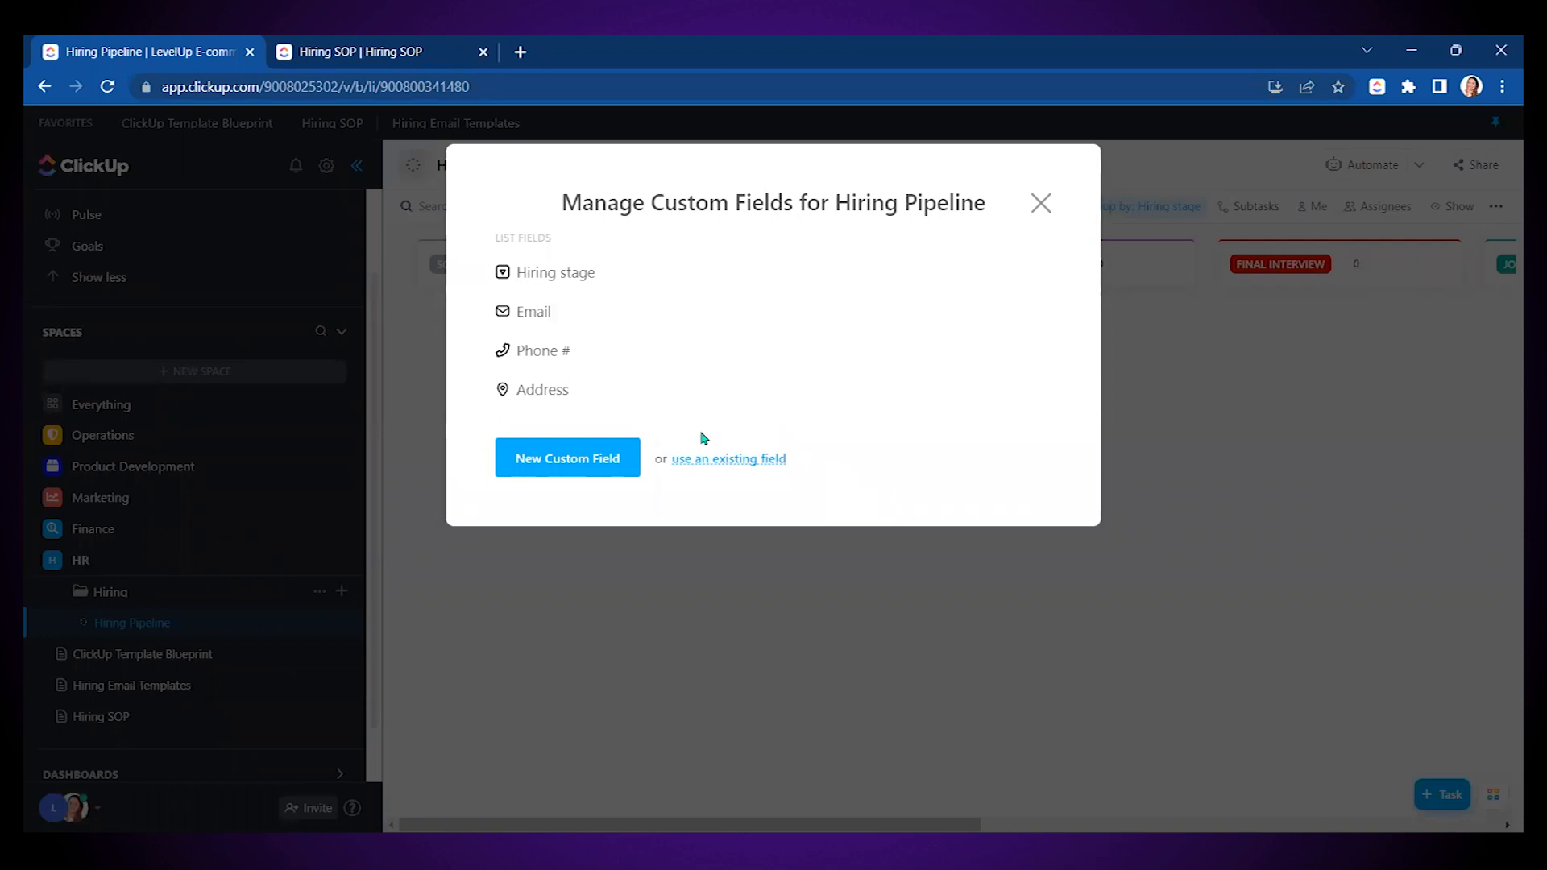
- Create a Files custom field named 'Resume/CV'
left_click(610, 466)
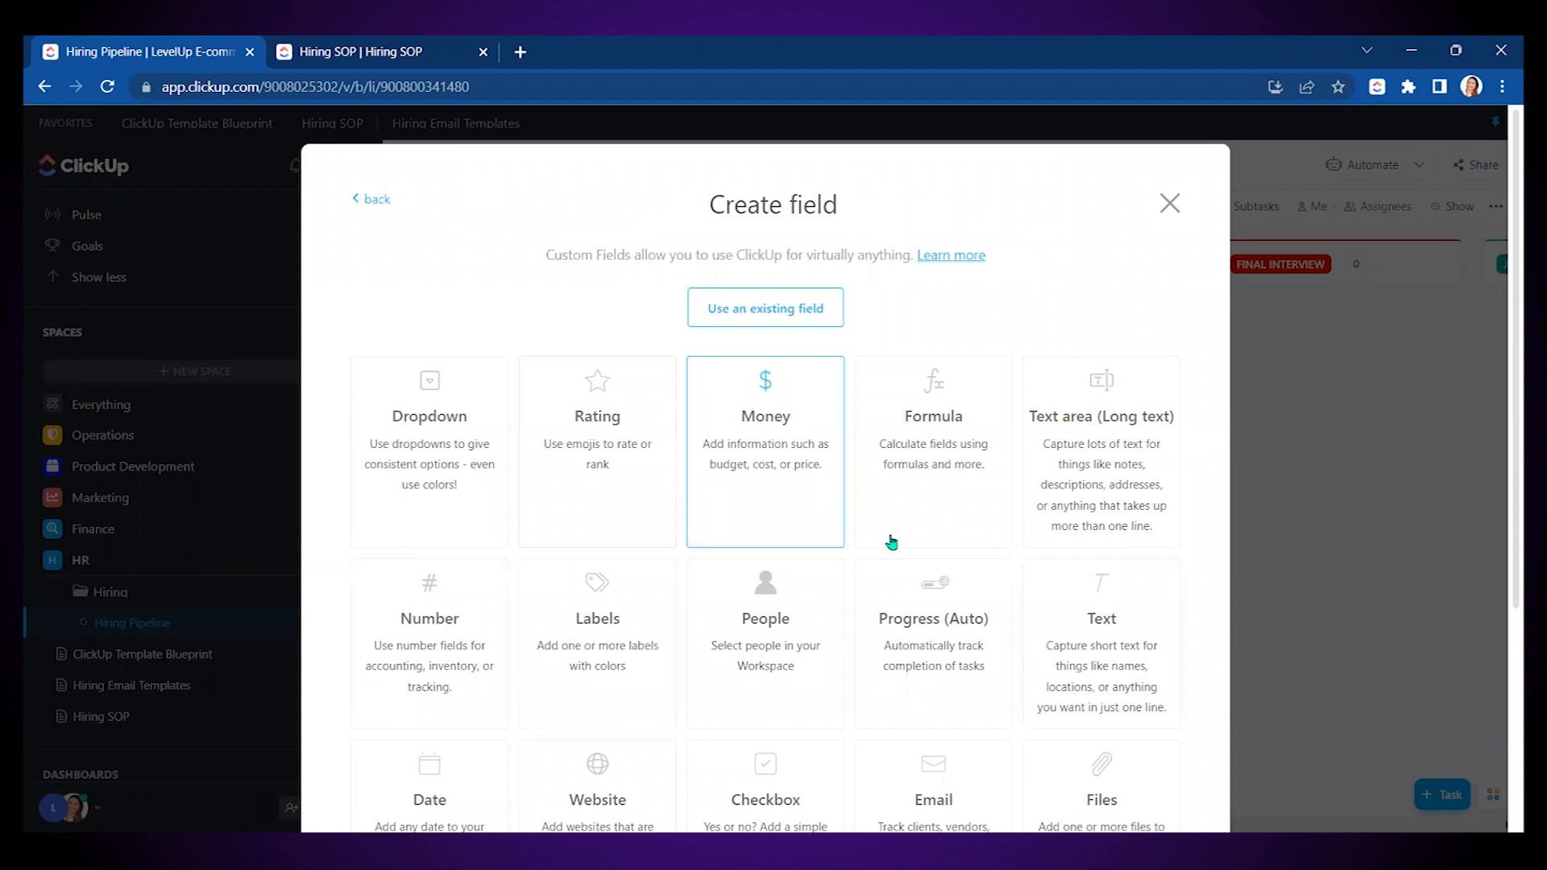
scroll(891, 542, "down", 3)
left_click(1053, 577)
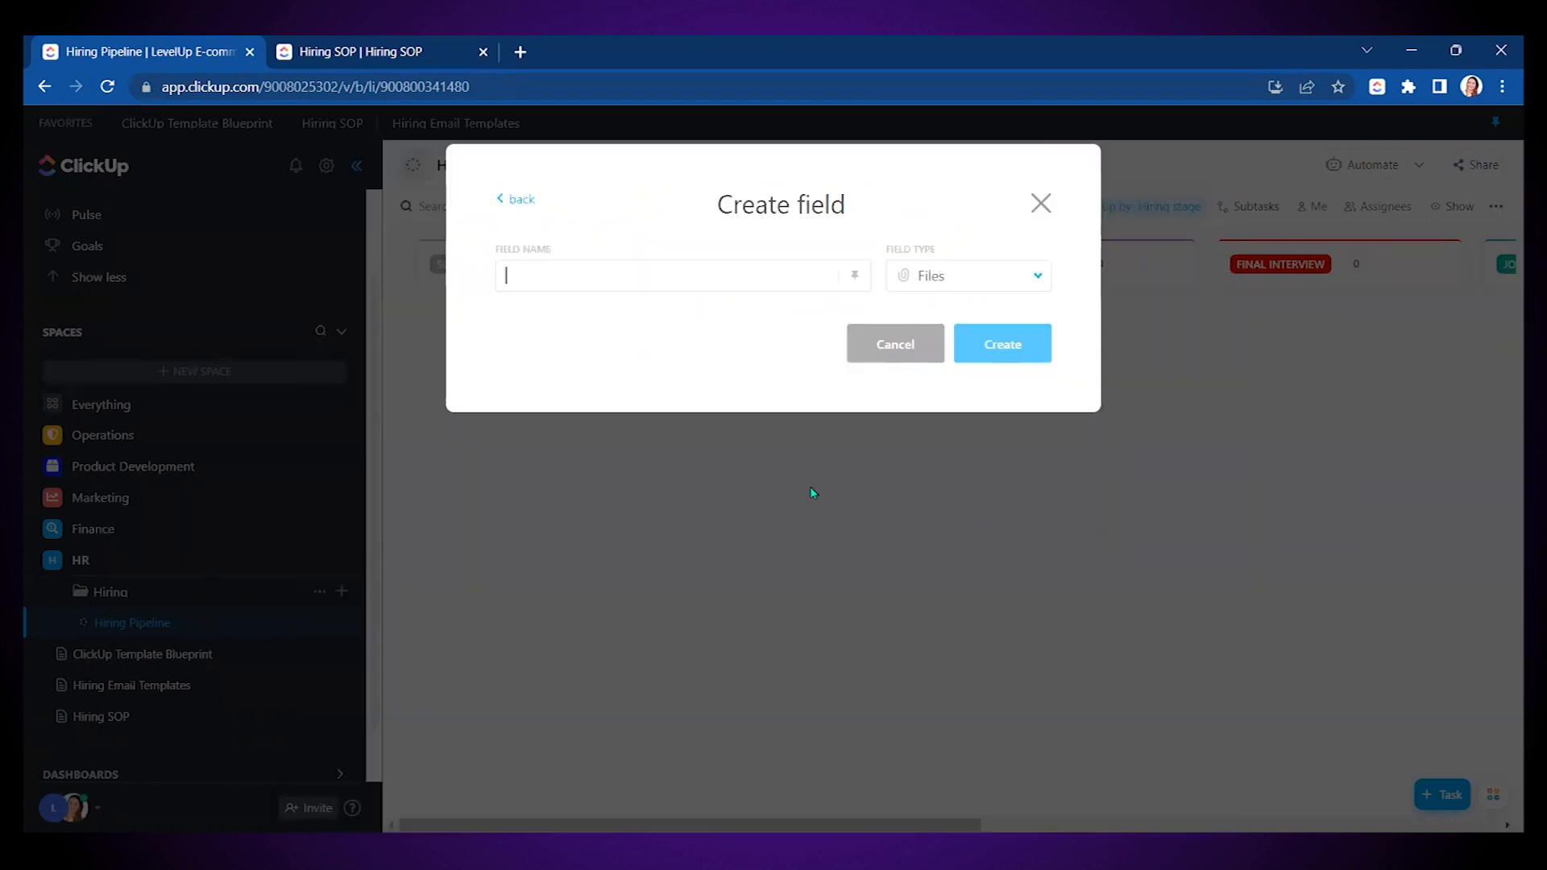
type("Resume/CV")
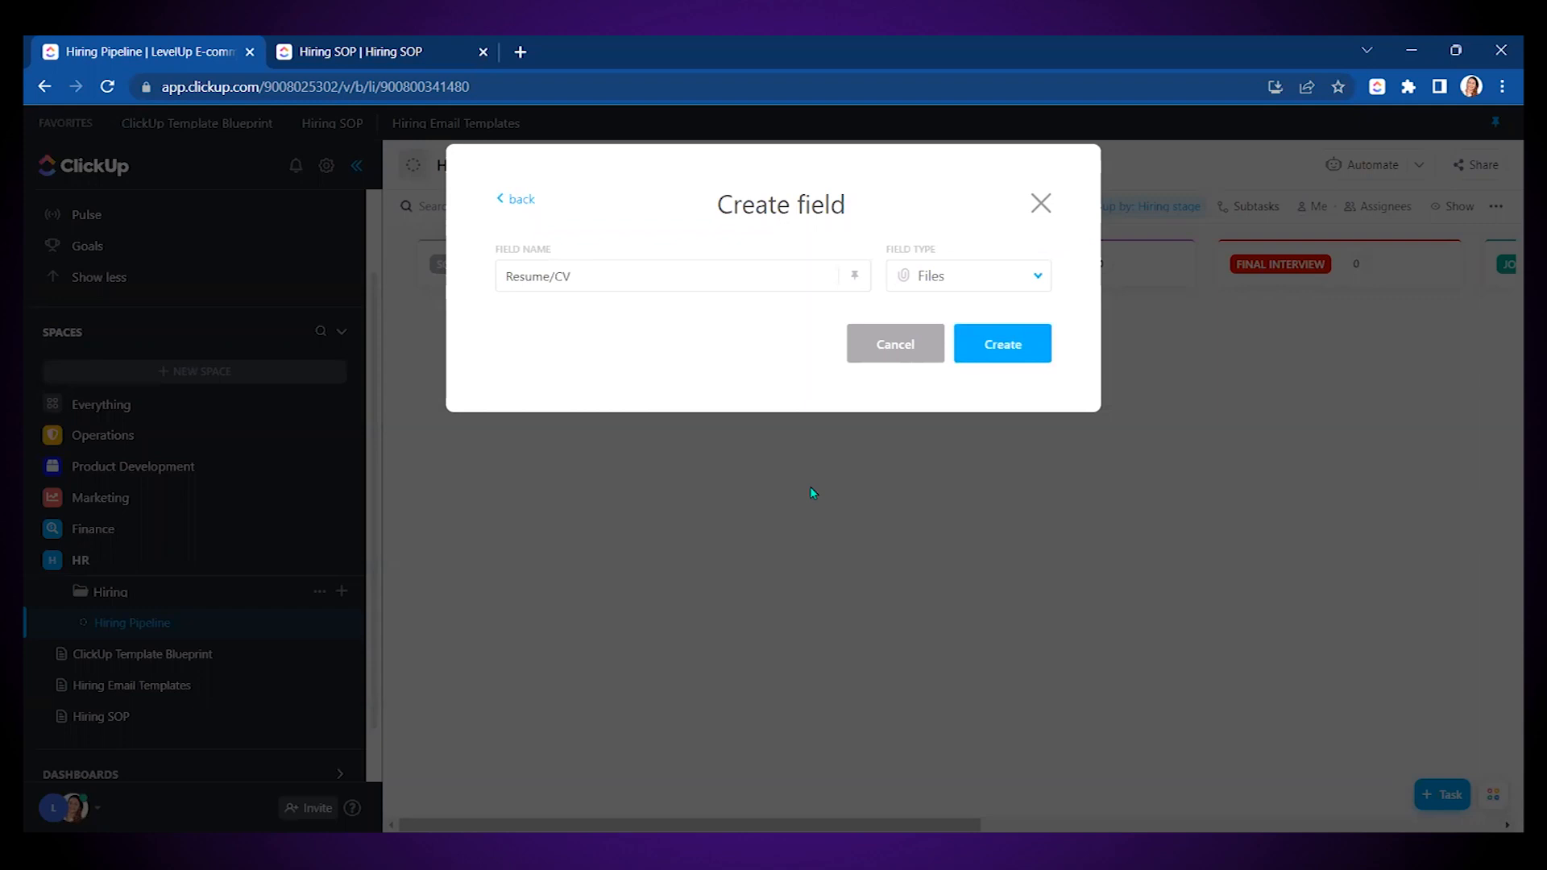
left_click(987, 360)
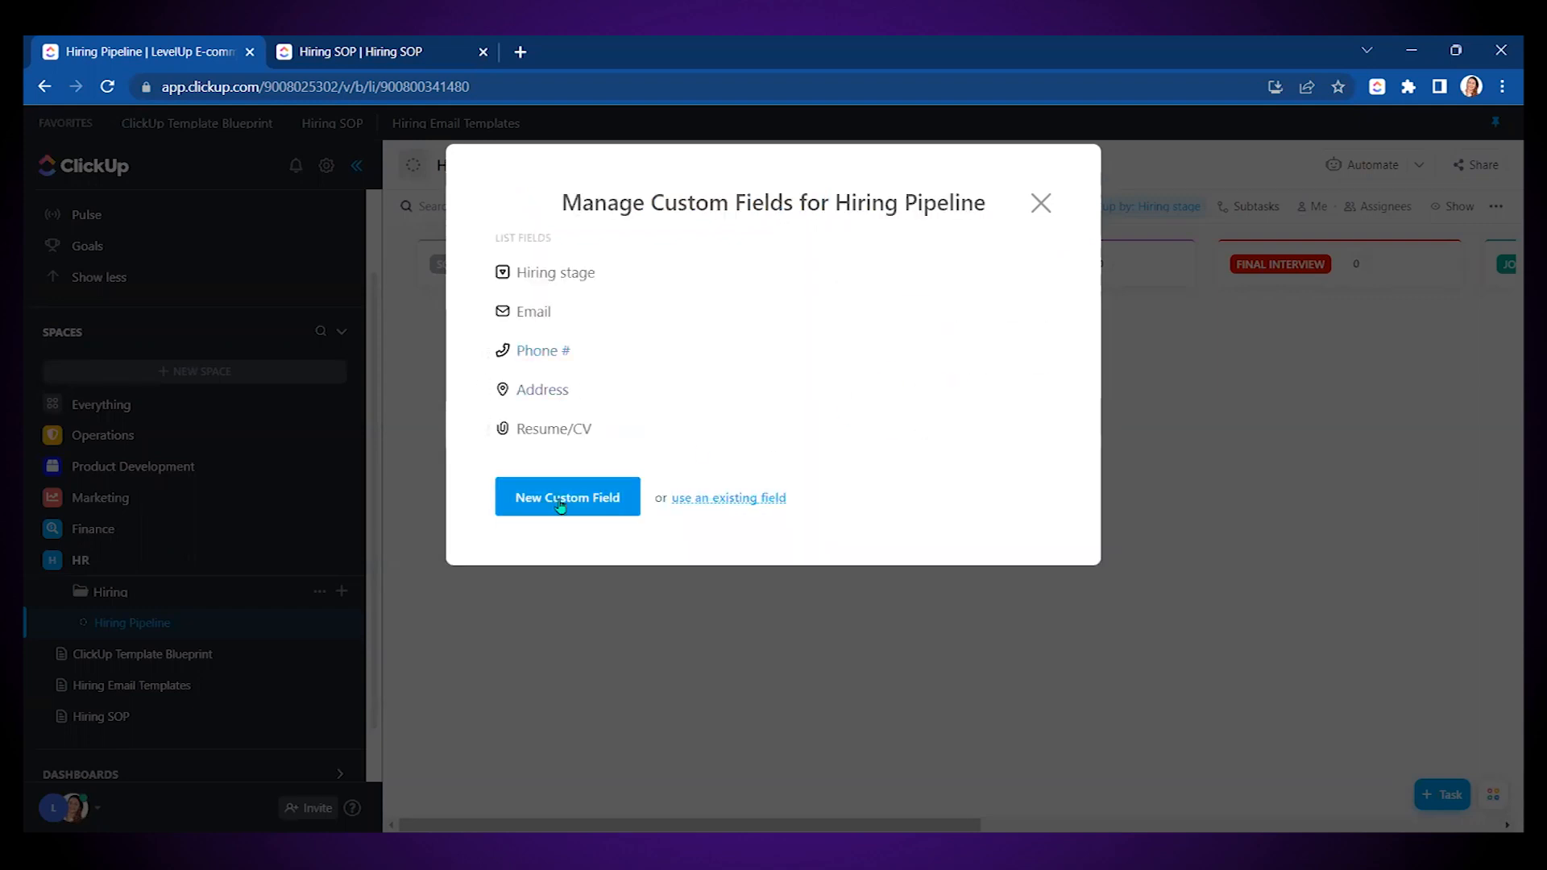
- Create a Website custom field named 'Video Introduction'
left_click(559, 505)
scroll(838, 580, "down", 4)
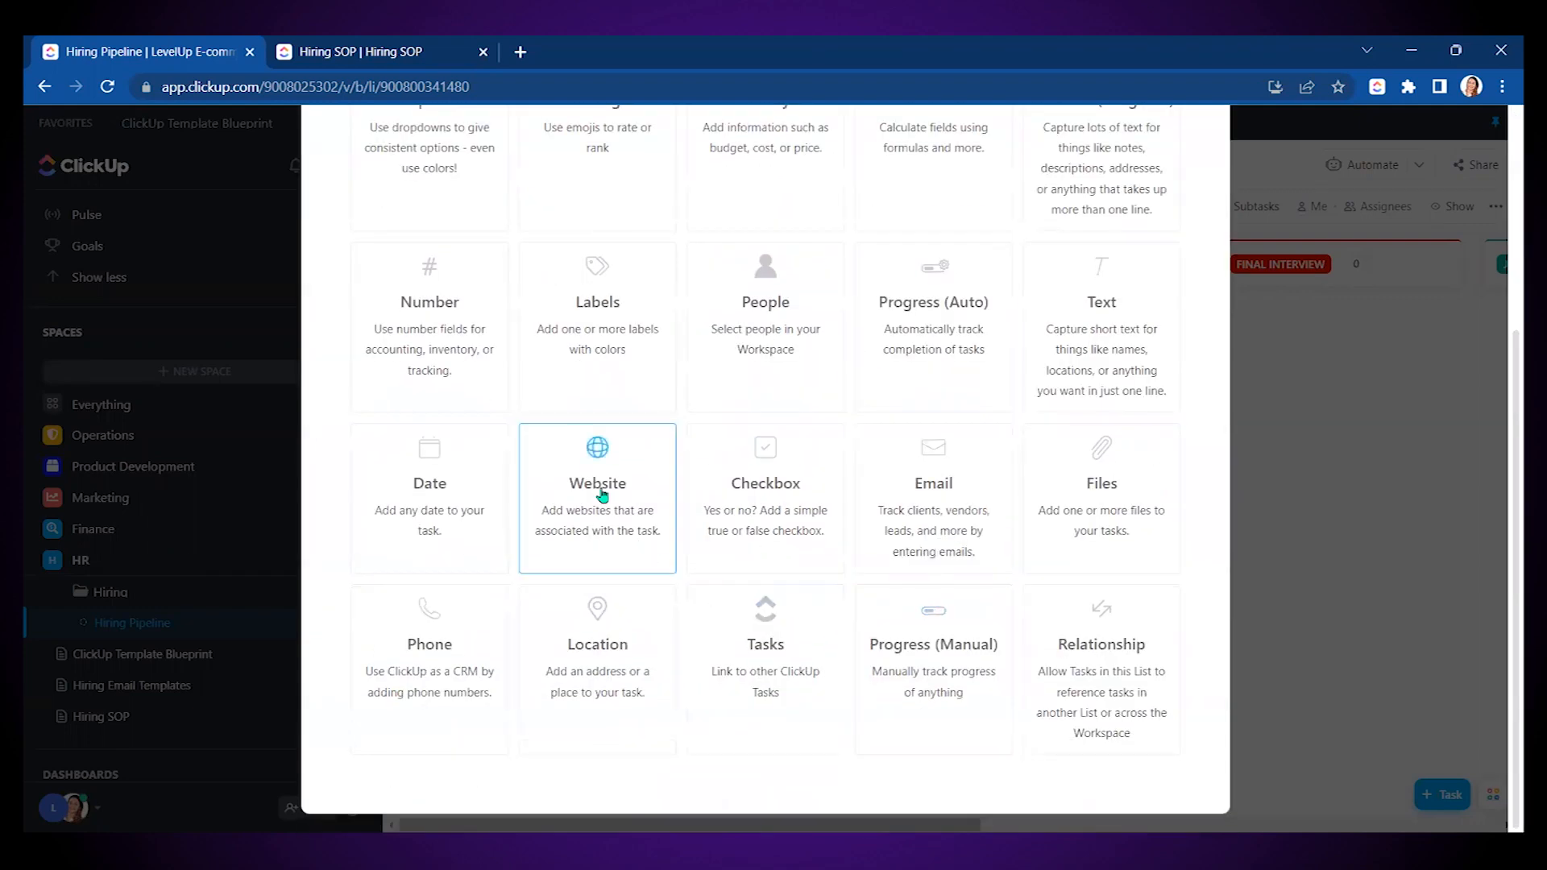
left_click(601, 495)
type("Video")
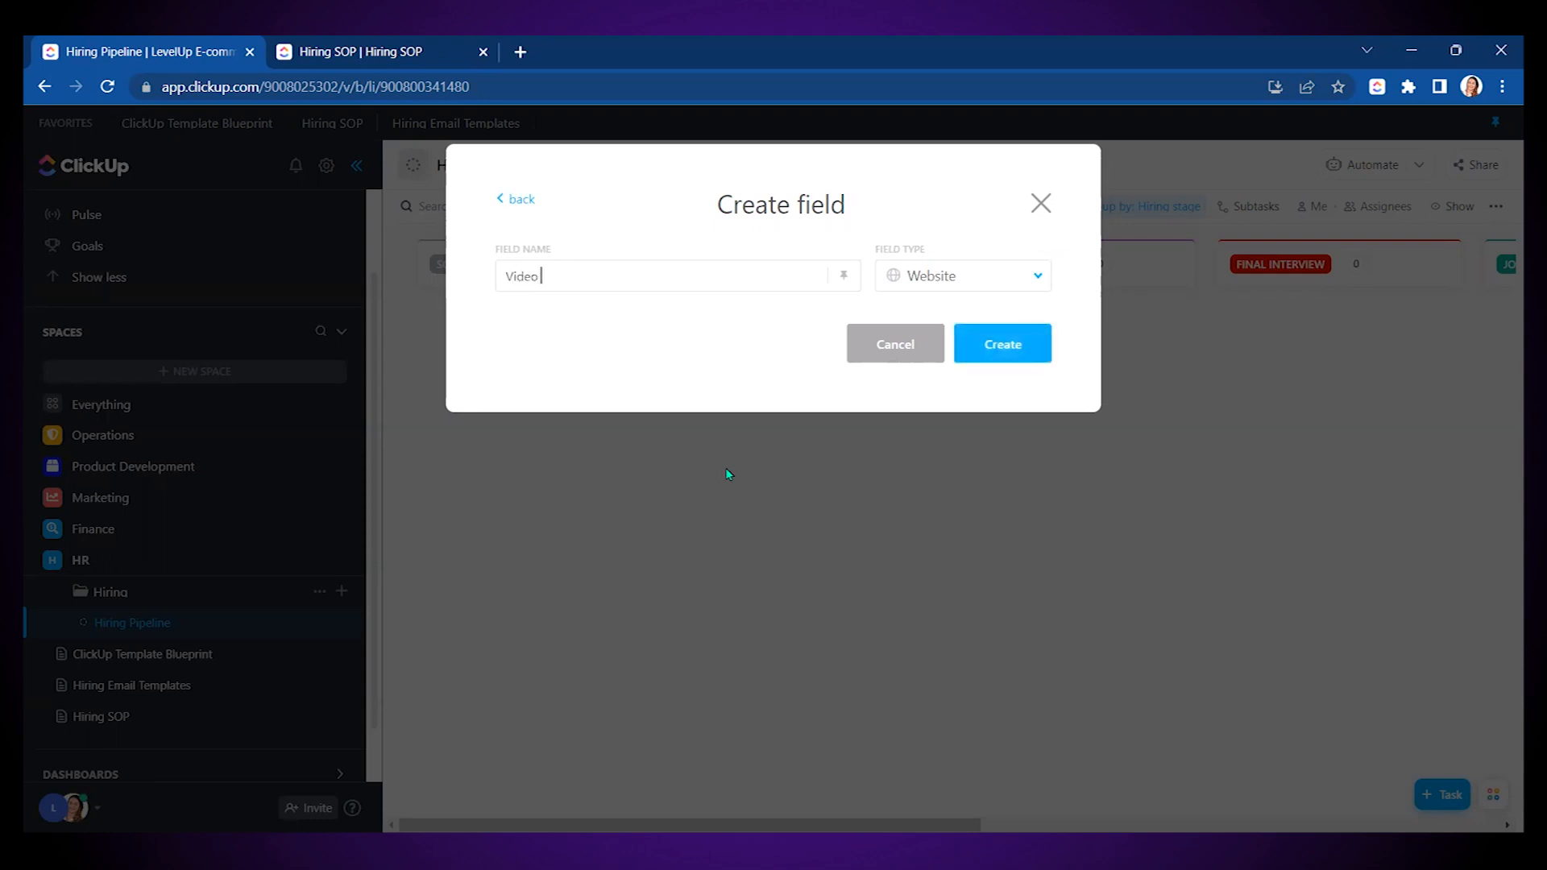
type(" Indtrod")
key("BackSpace")
key("BackSpace")
key("BackSpace")
key("BackSpace")
key("BackSpace")
type("troduction")
left_click(1020, 355)
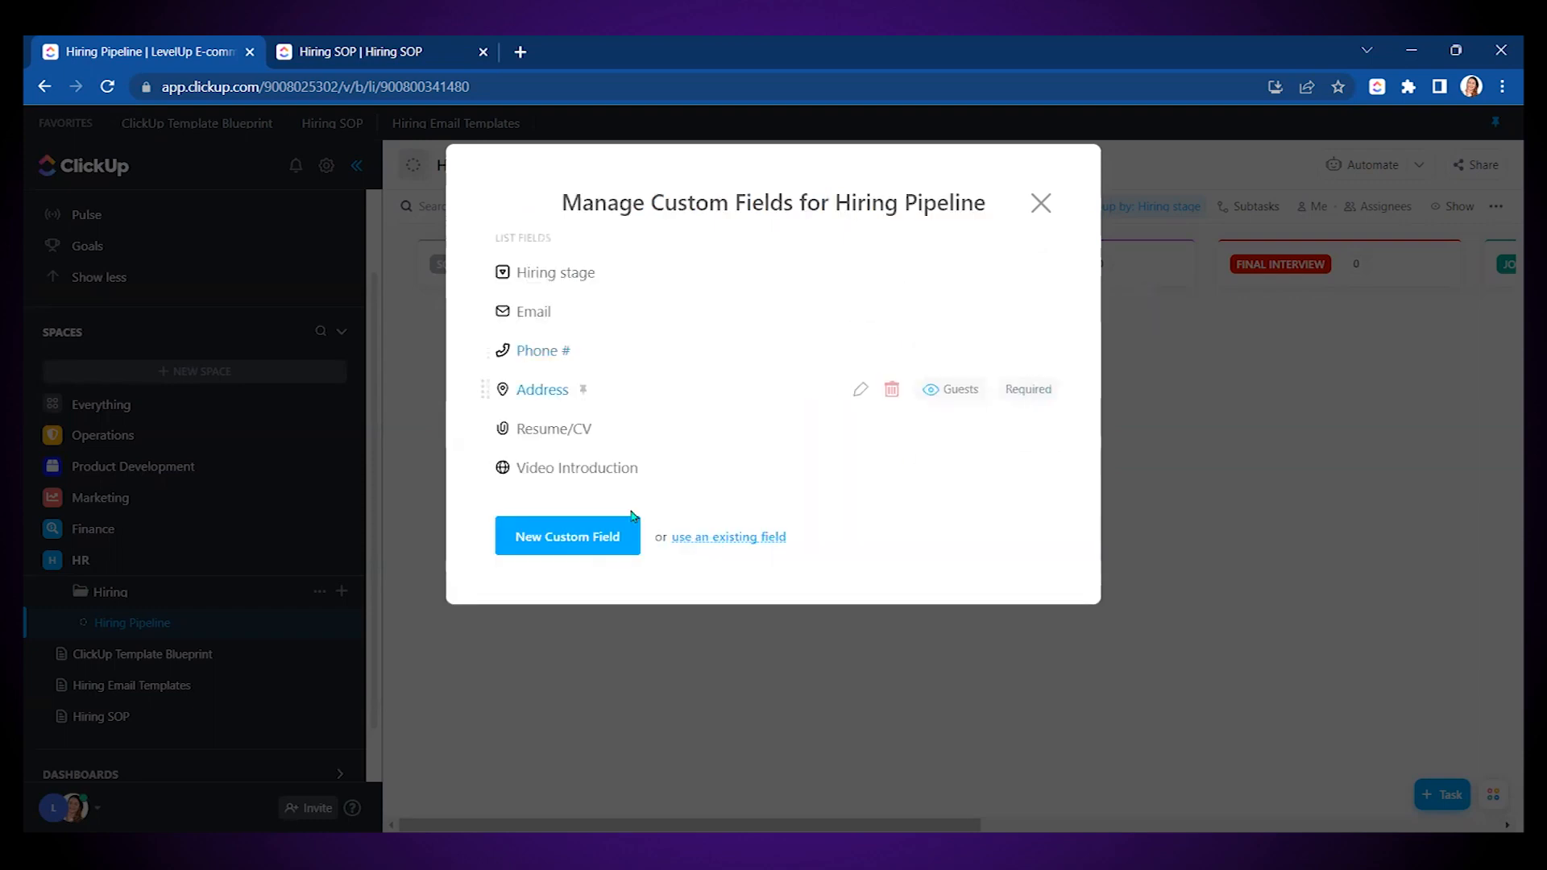
- Create Rating fields Work Experience, Communication Skills and Character, then view the pipeline as a list
left_click(564, 535)
left_click(595, 426)
left_click(556, 268)
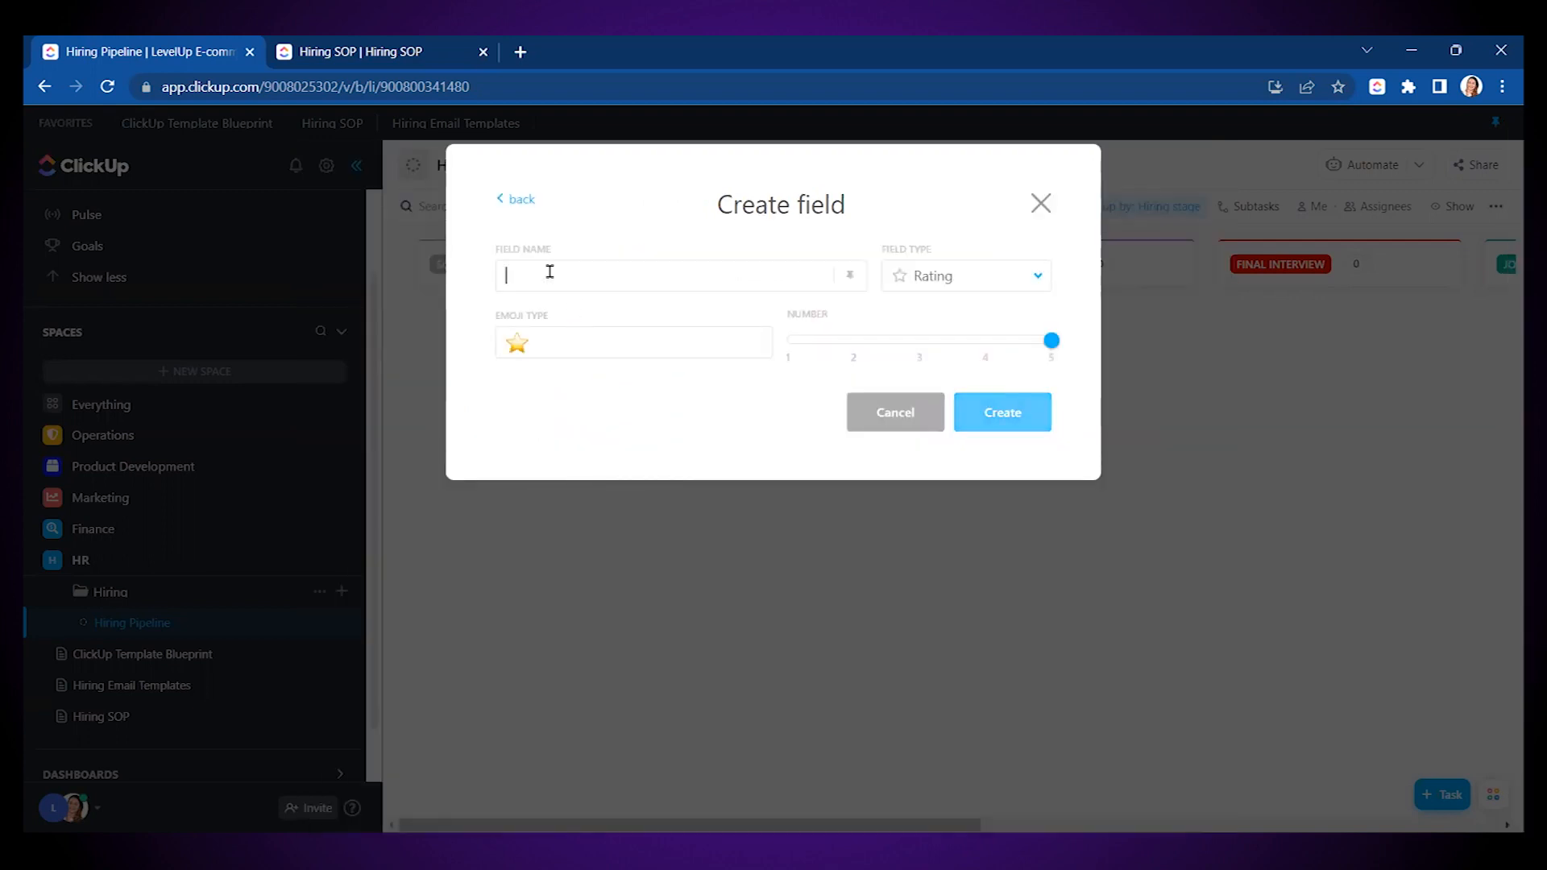
type("Work experience")
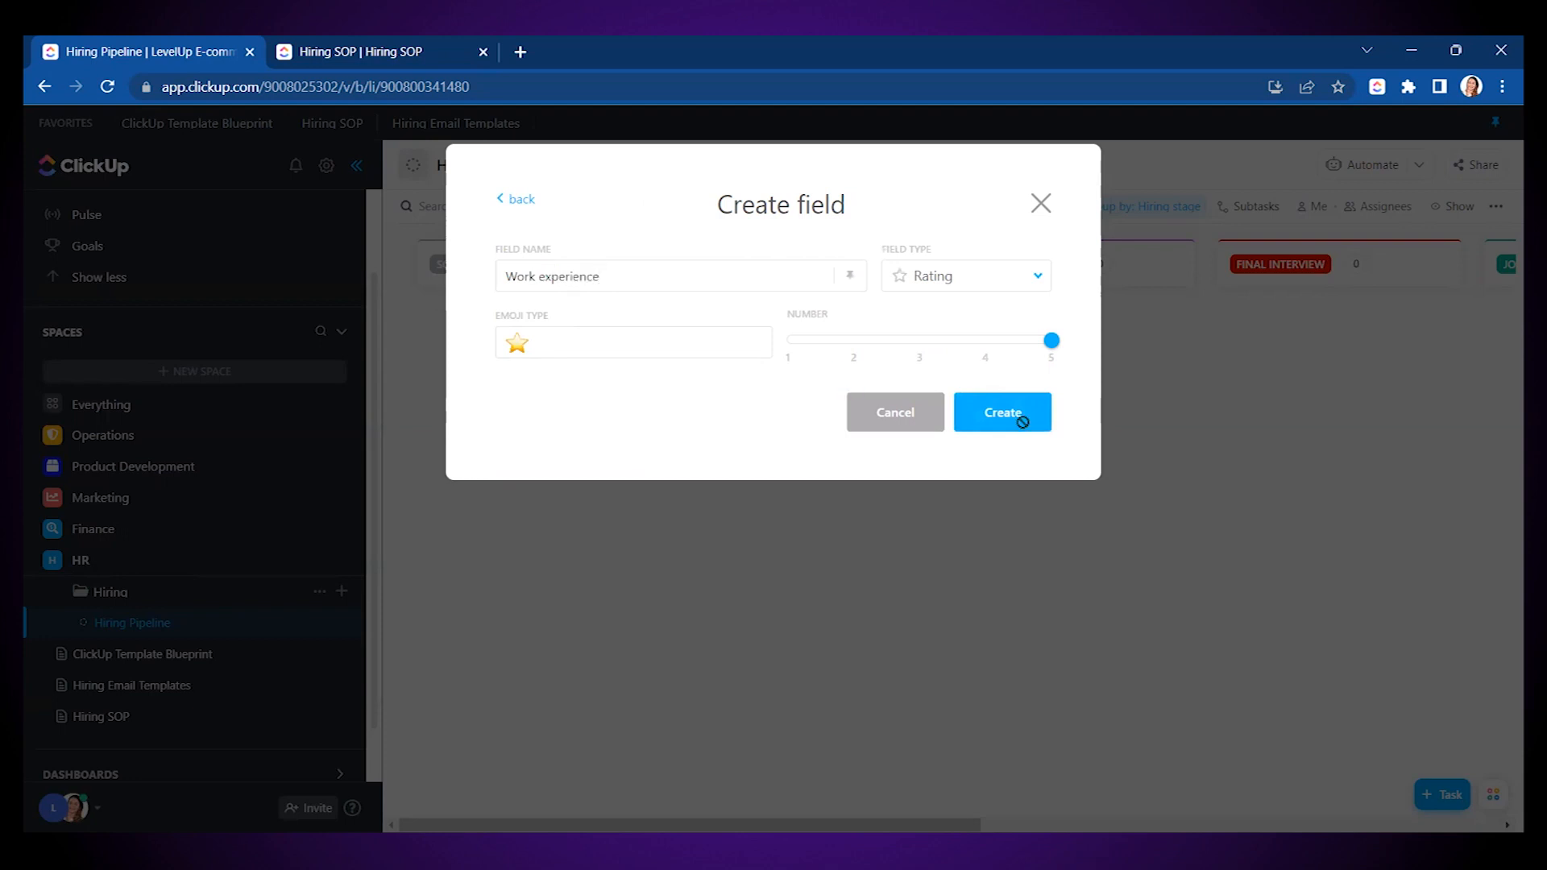
left_click(1021, 422)
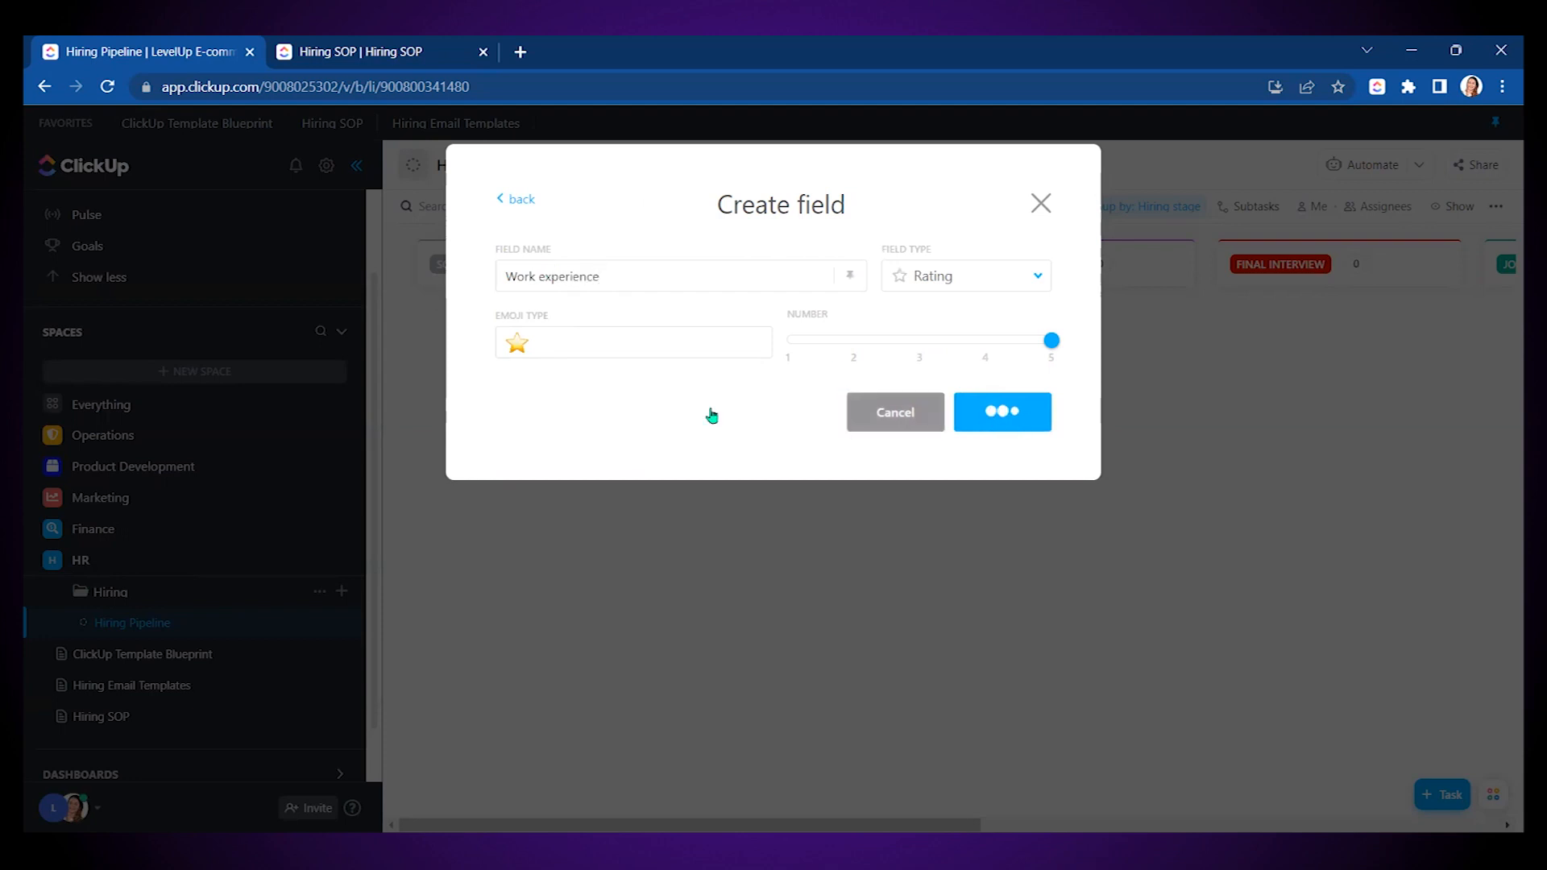
left_click(567, 577)
left_click(597, 437)
type("Communication Skills")
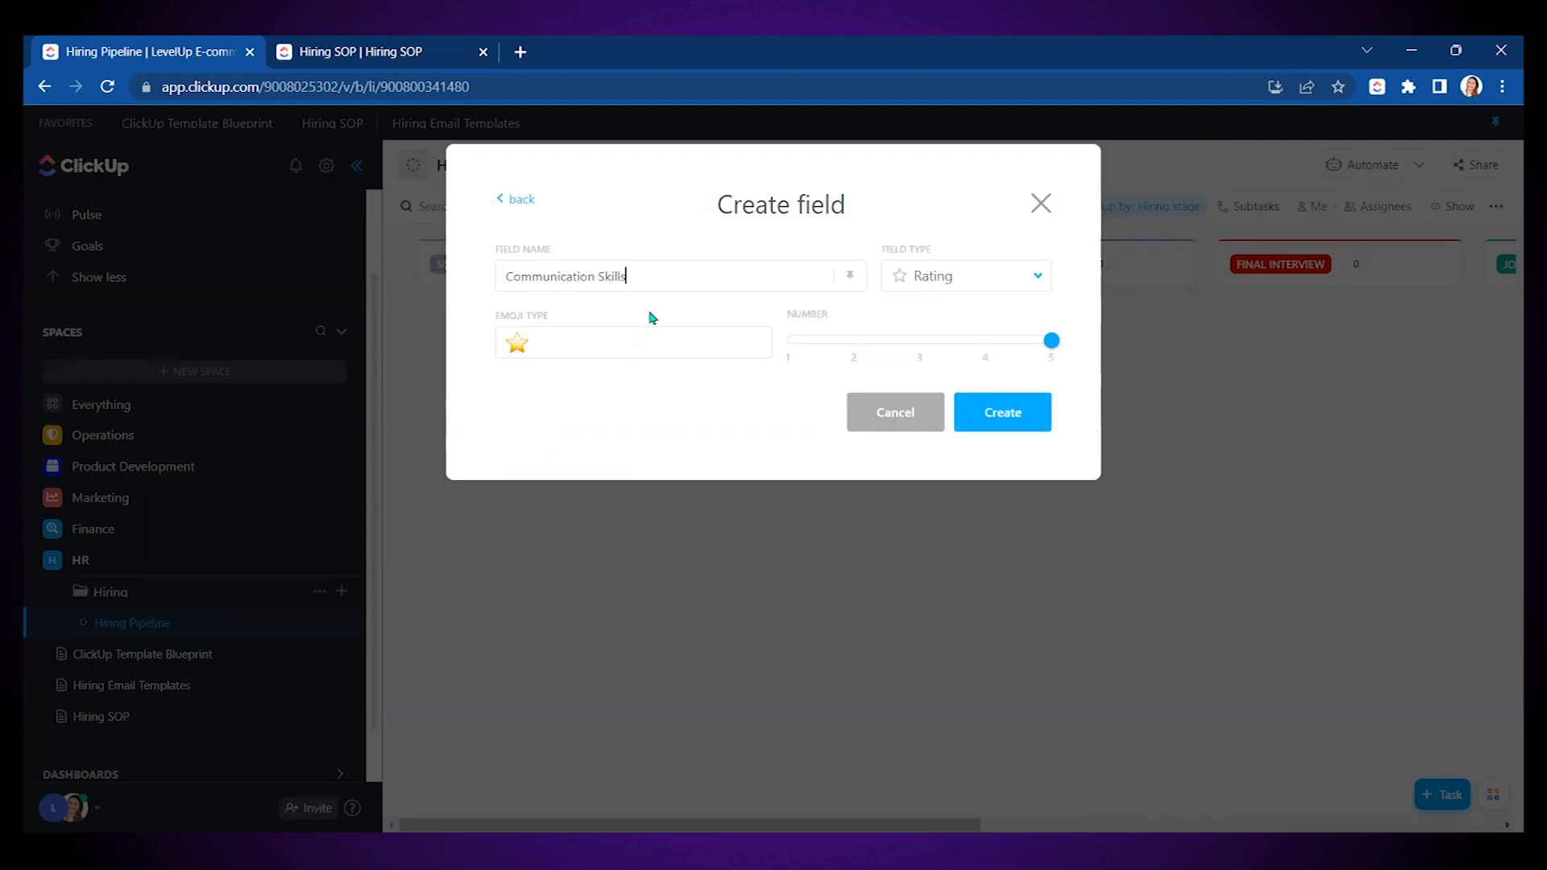
left_click(1028, 411)
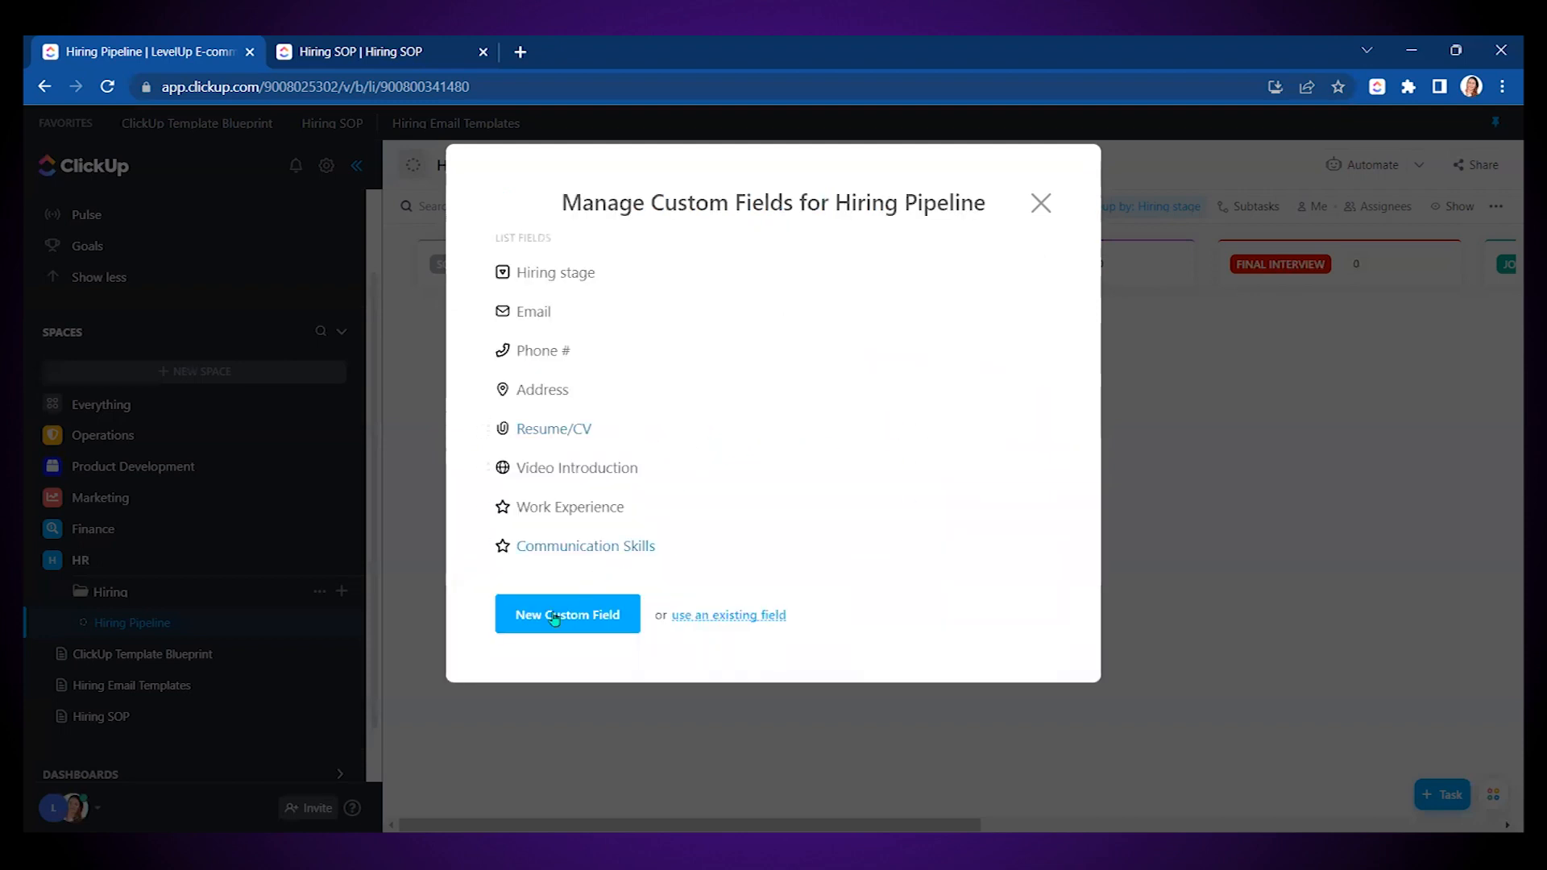
left_click(564, 615)
left_click(592, 430)
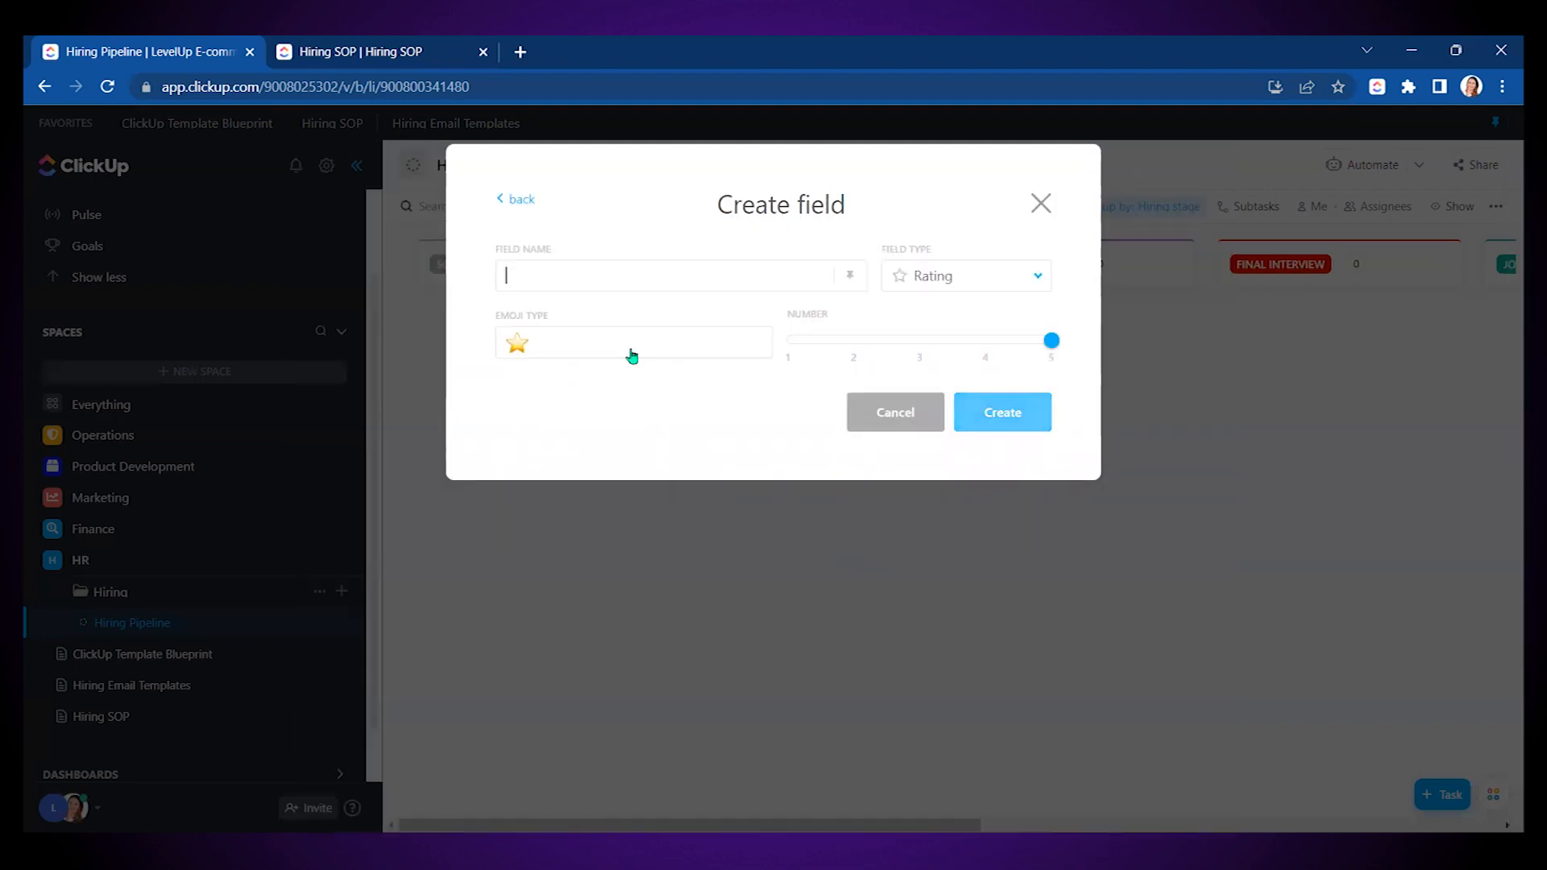
type("Character")
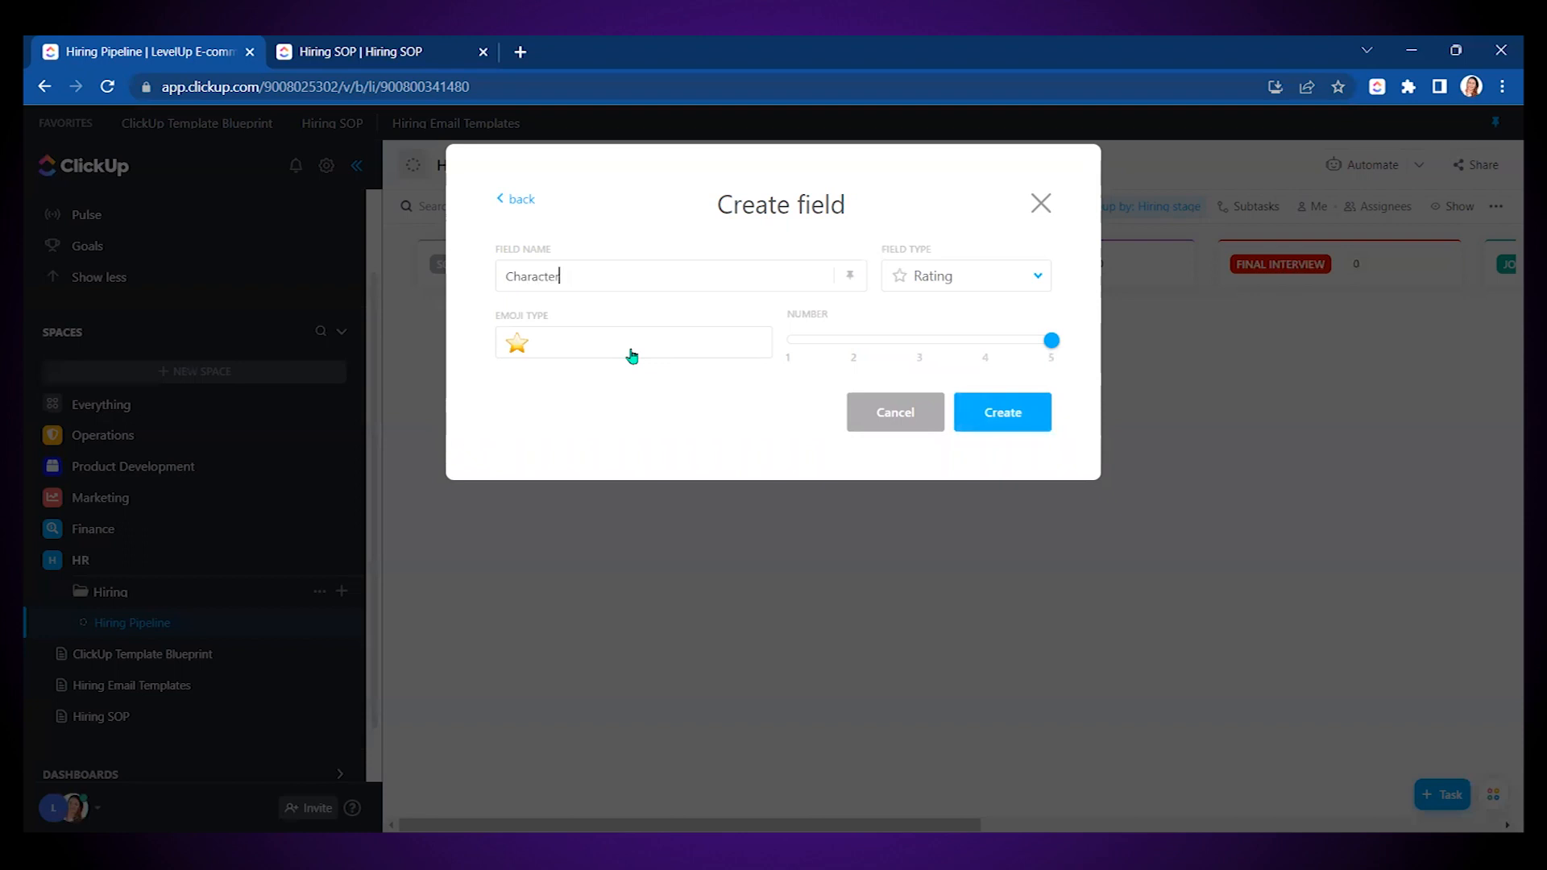
left_click(1007, 412)
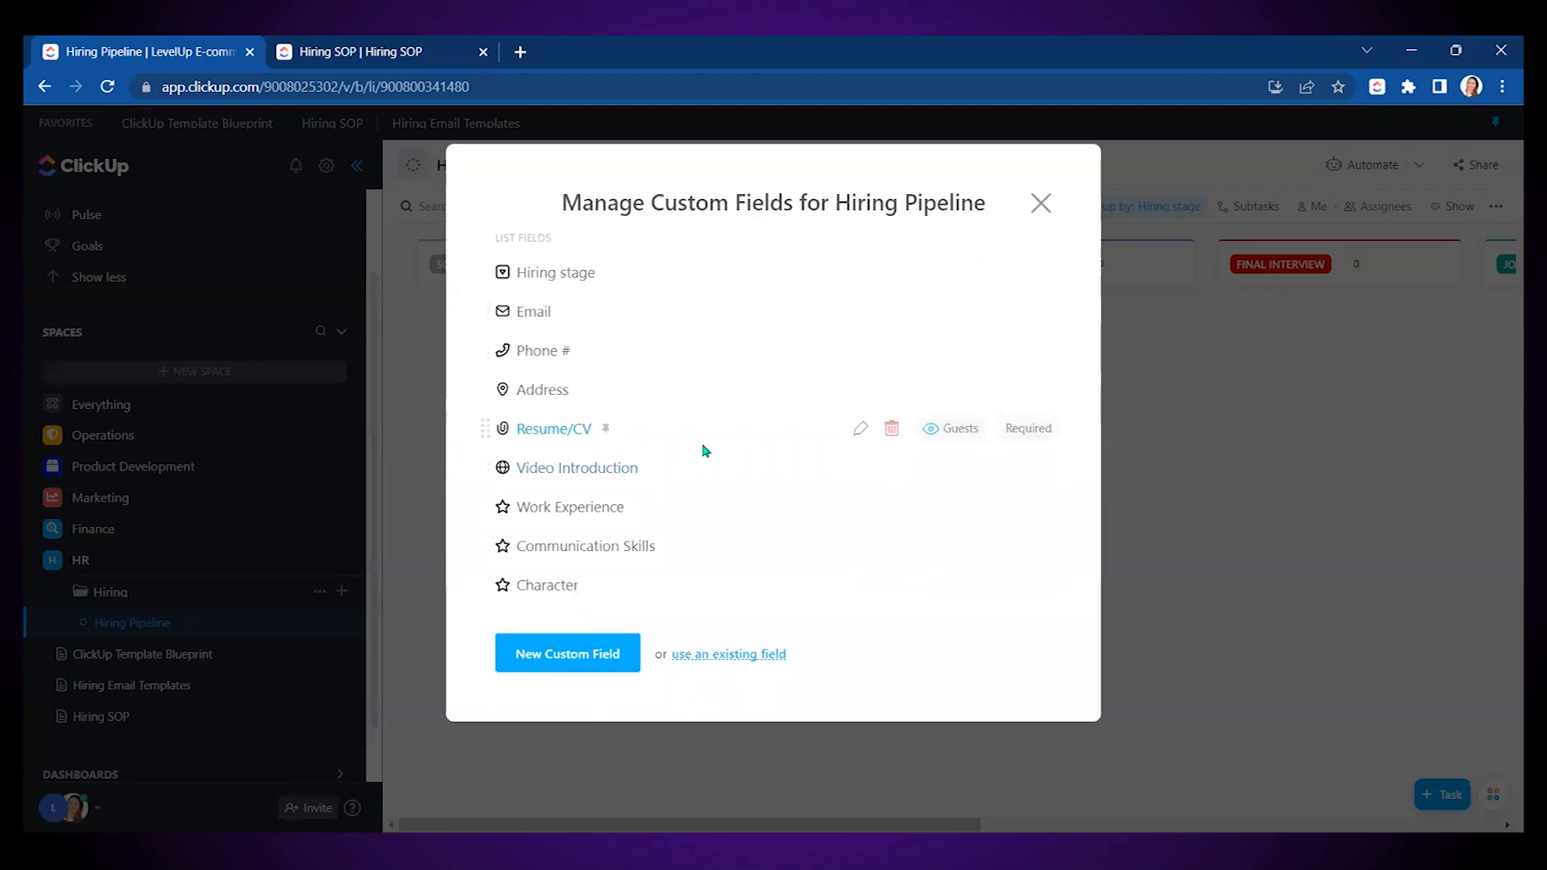
left_click(1038, 204)
left_click(595, 165)
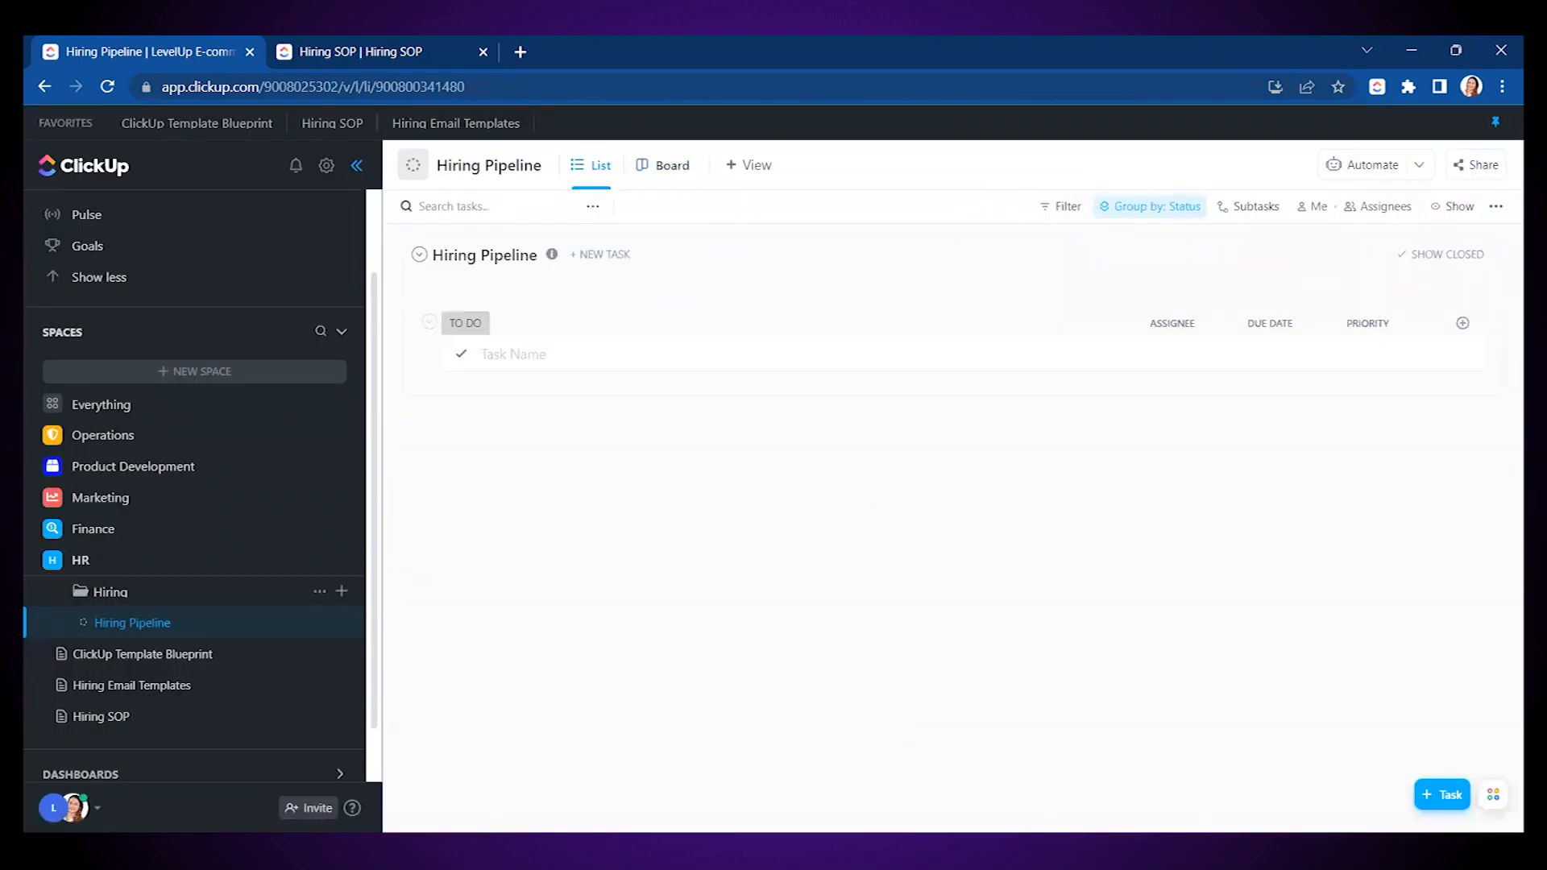
- Hide the sidebar and show the Email column in the list view
left_click(356, 165)
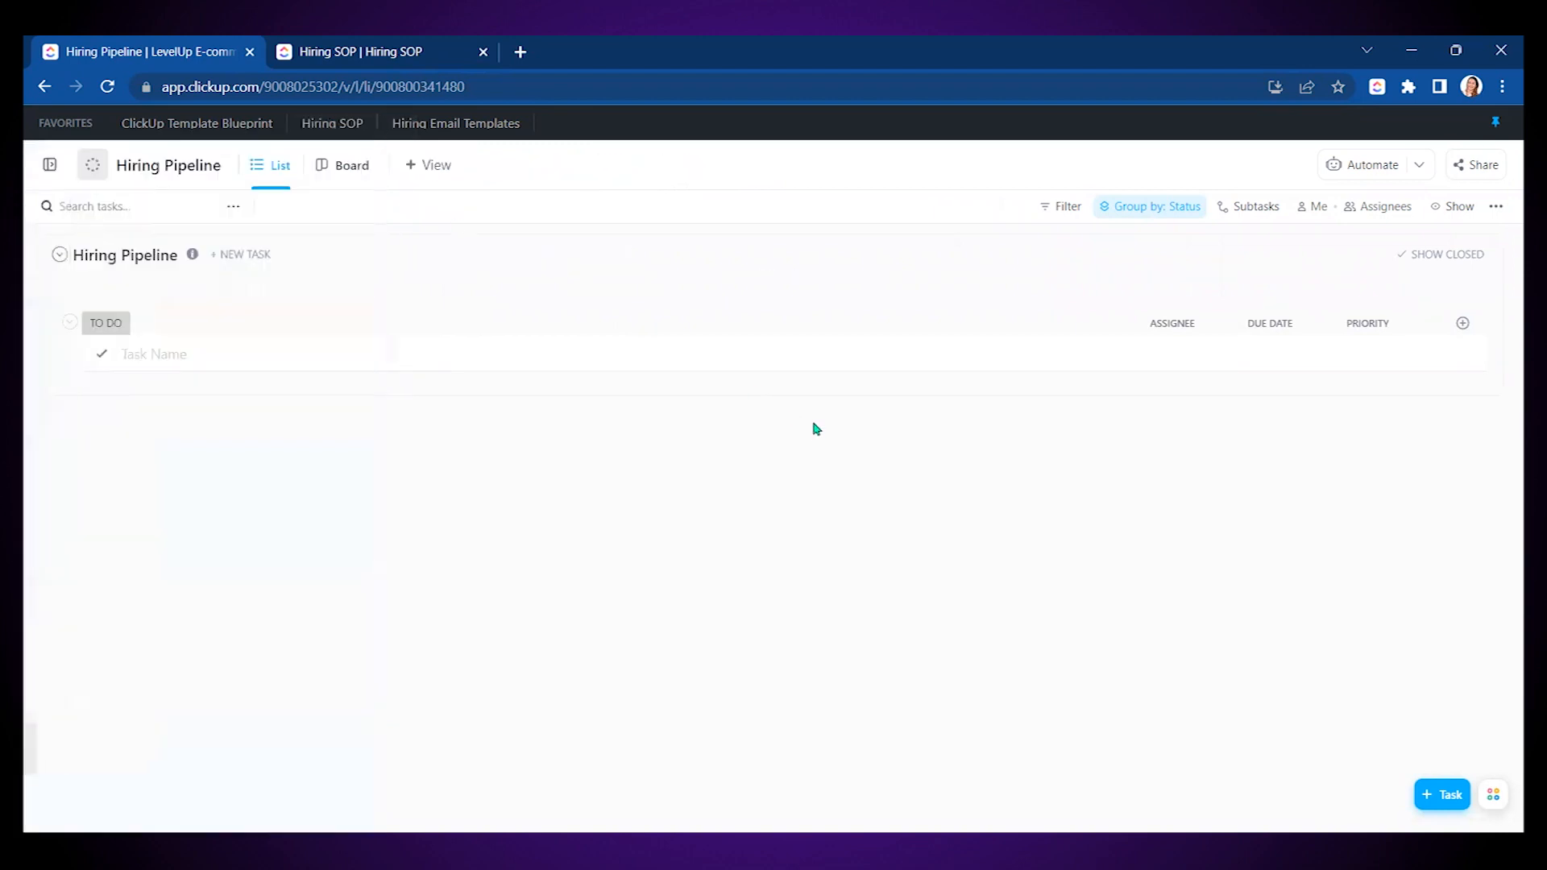
left_click(1462, 323)
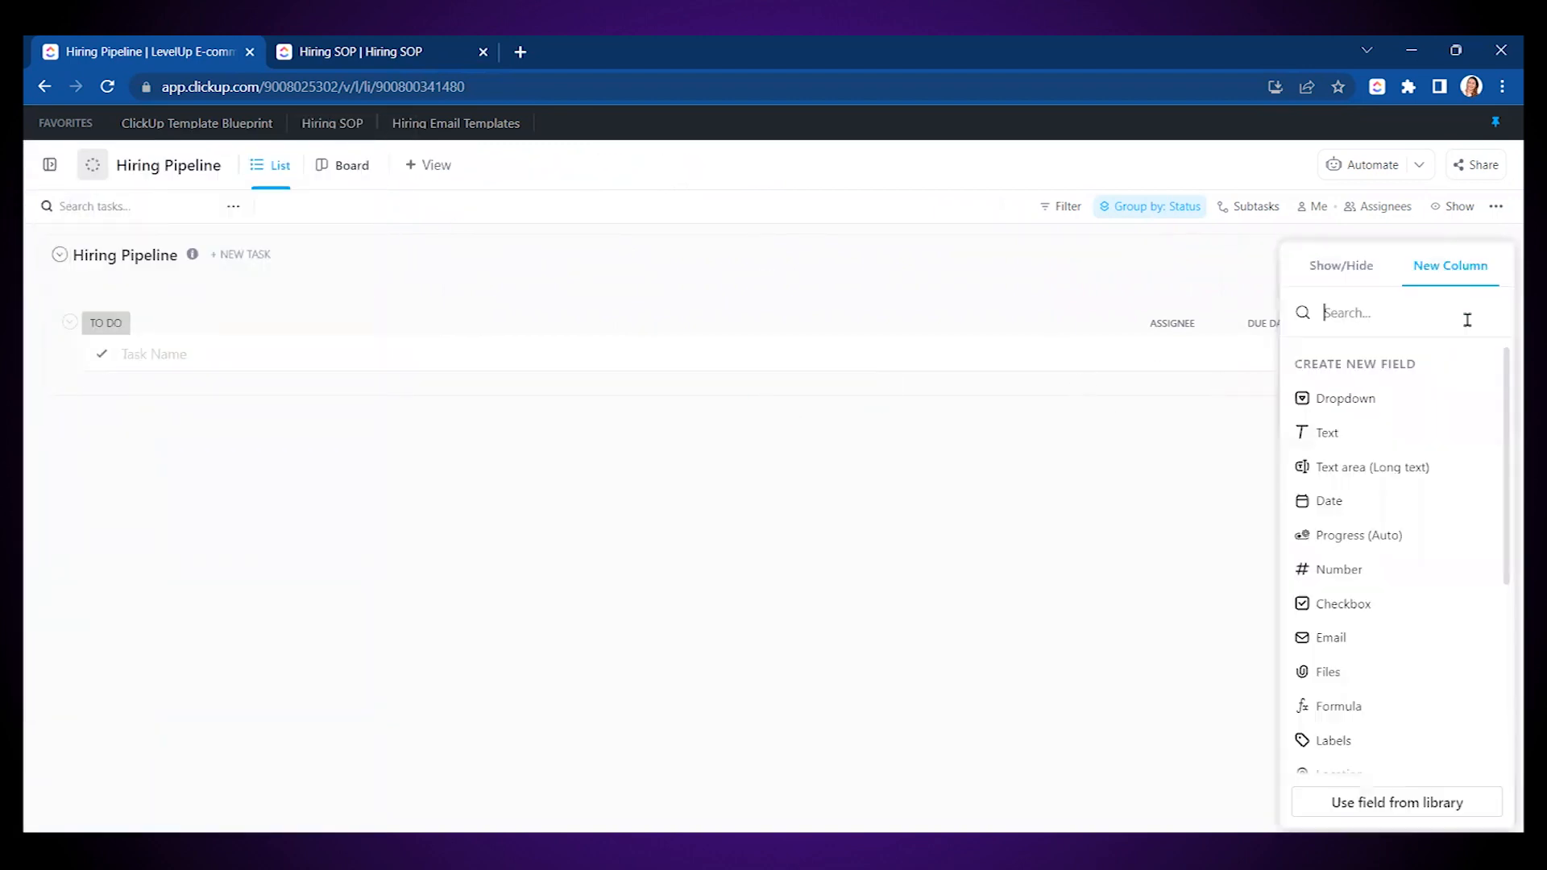
left_click(1340, 271)
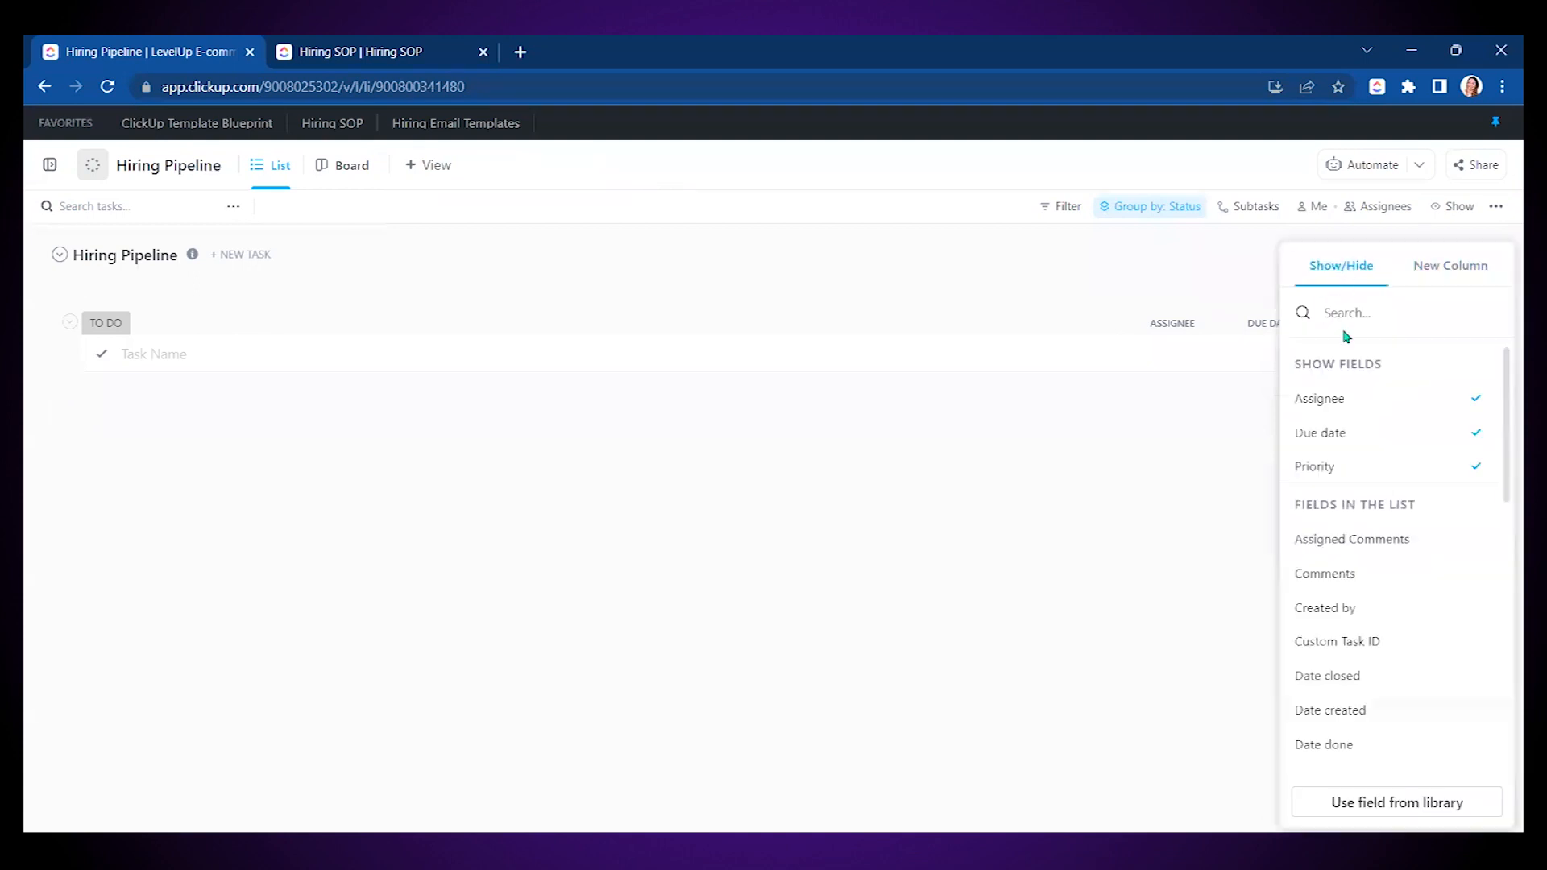
scroll(1388, 586, "down", 1)
scroll(1388, 586, "down", 10)
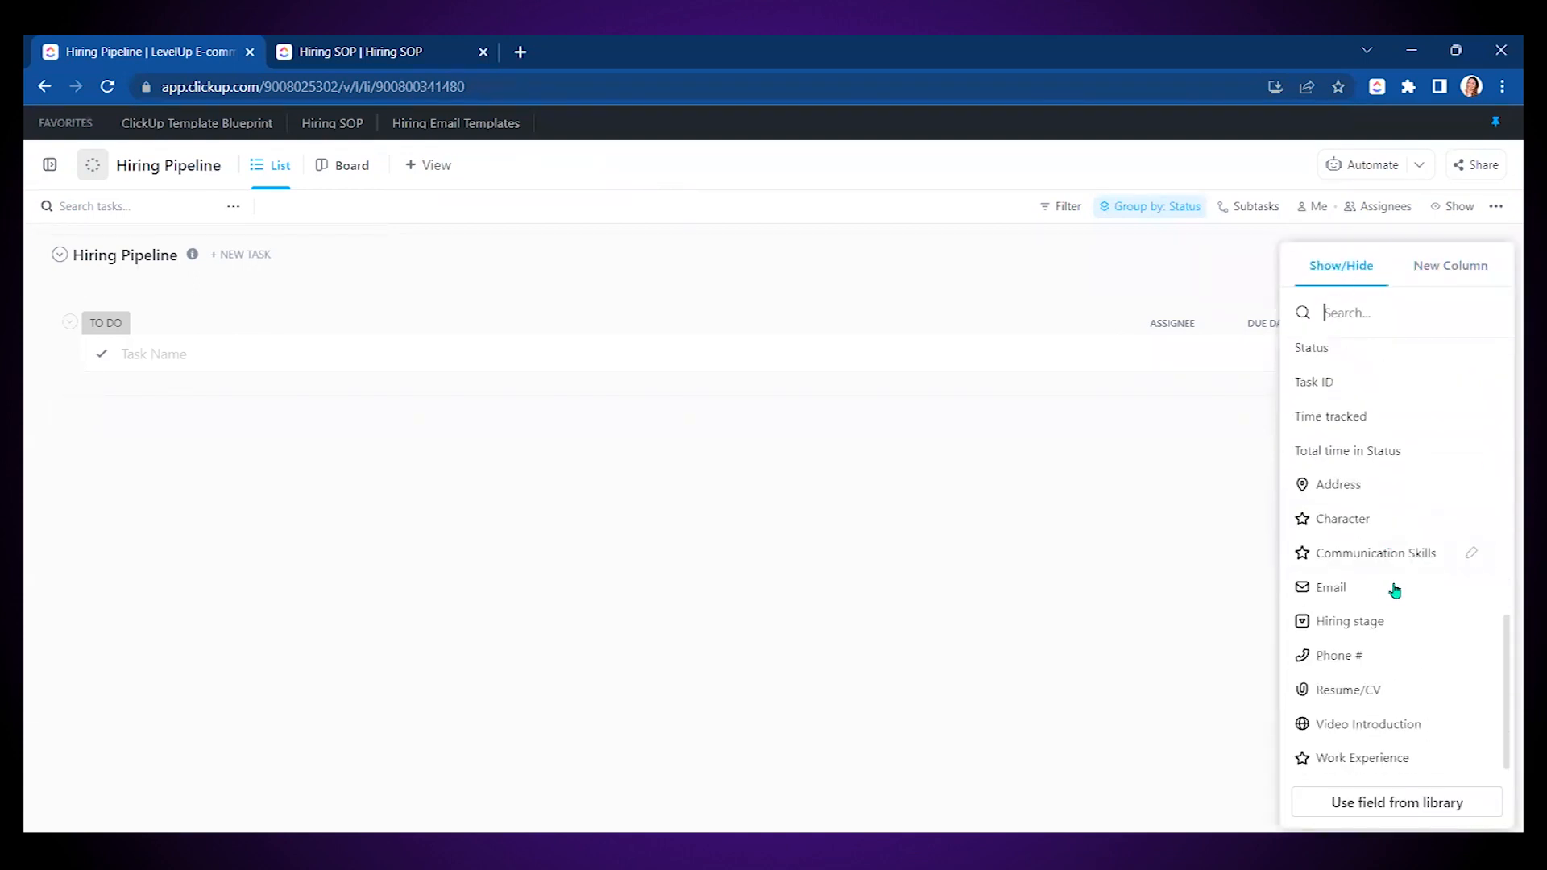
left_click(1362, 598)
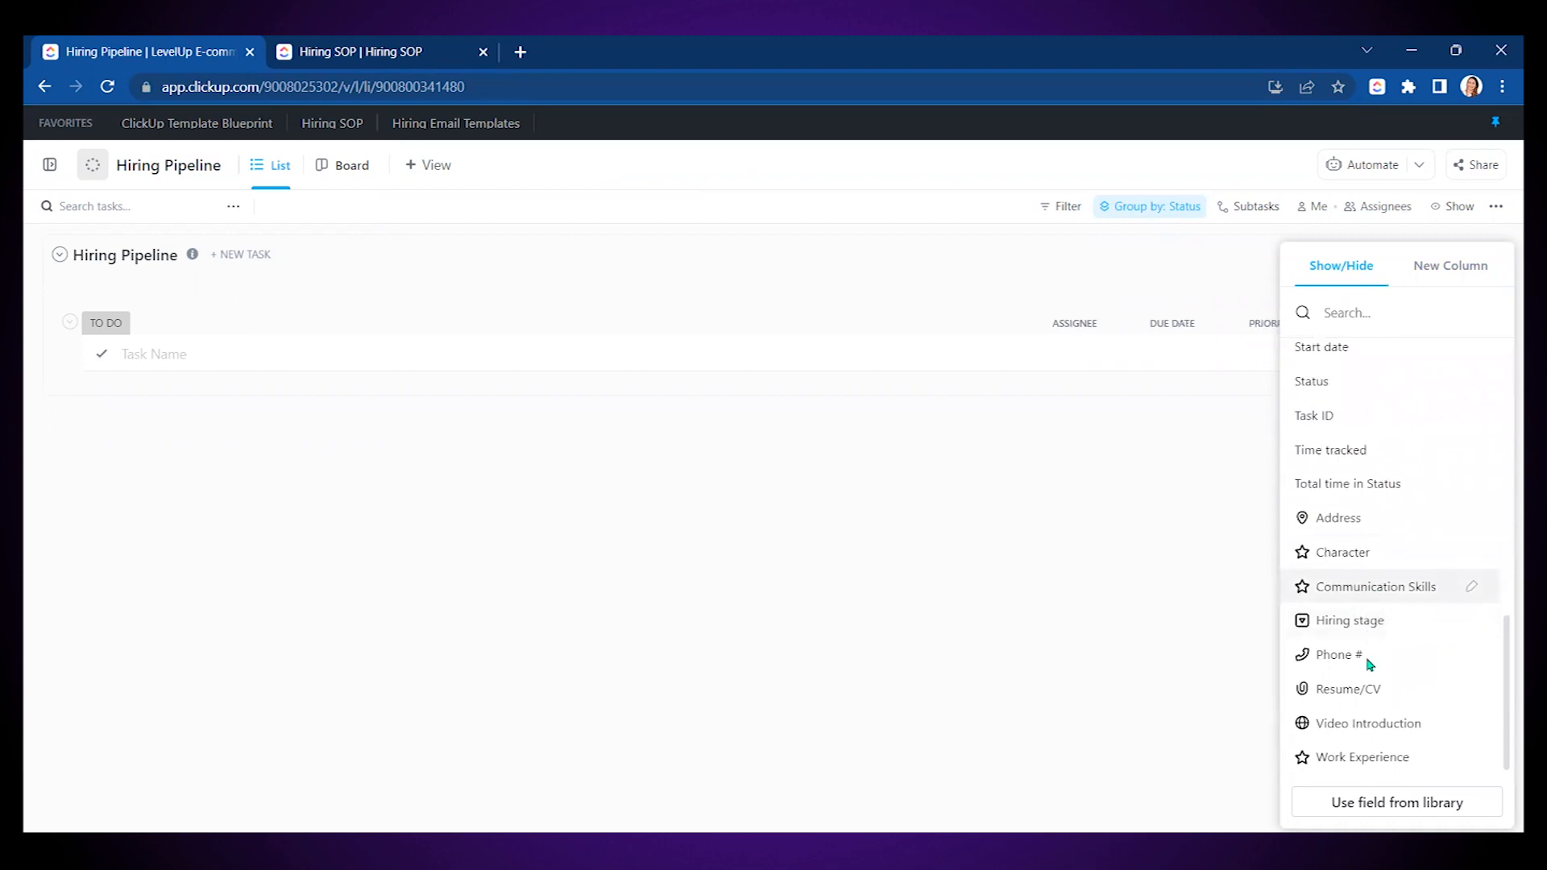
- Show Phone #, Address, Resume/CV and Video Introduction columns and widen Video Introduction
left_click(1462, 325)
left_click(1354, 270)
scroll(1396, 564, "down", 10)
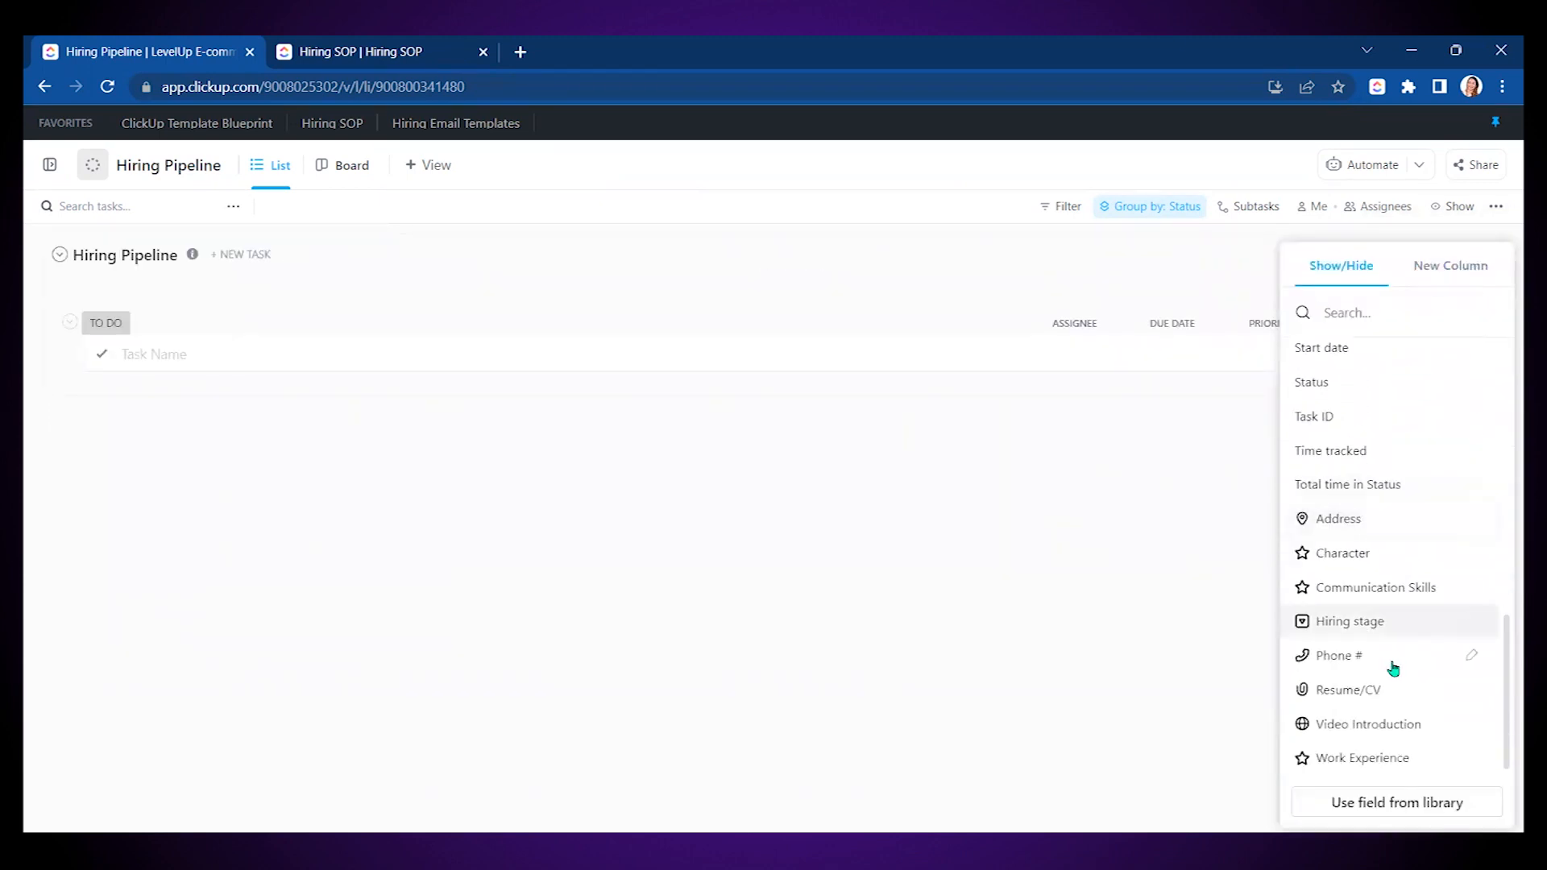
left_click(1367, 655)
left_click(1360, 558)
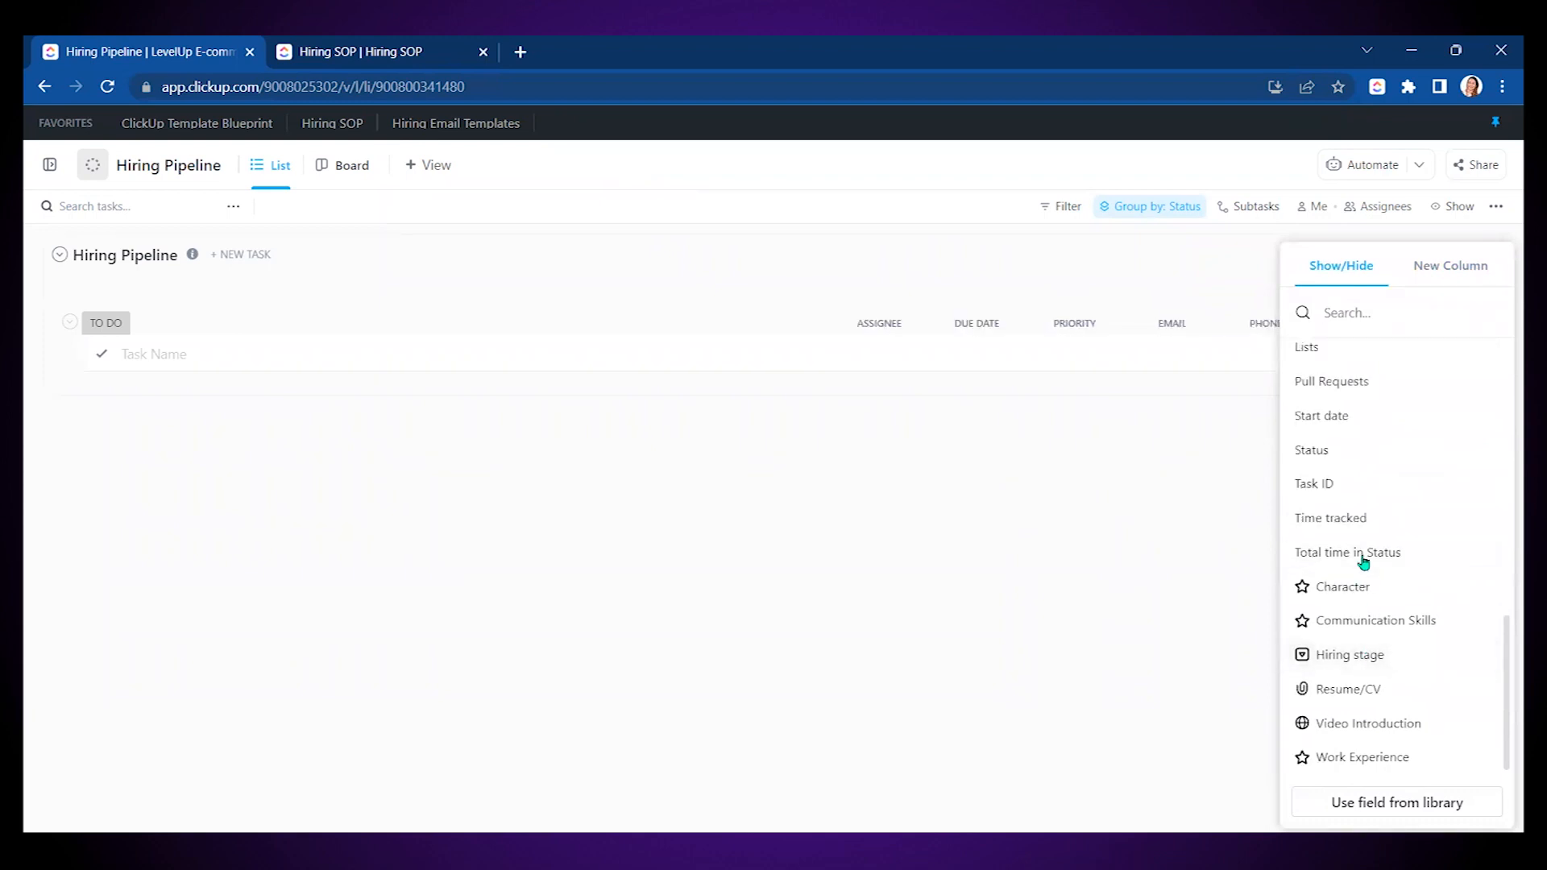
left_click(1379, 687)
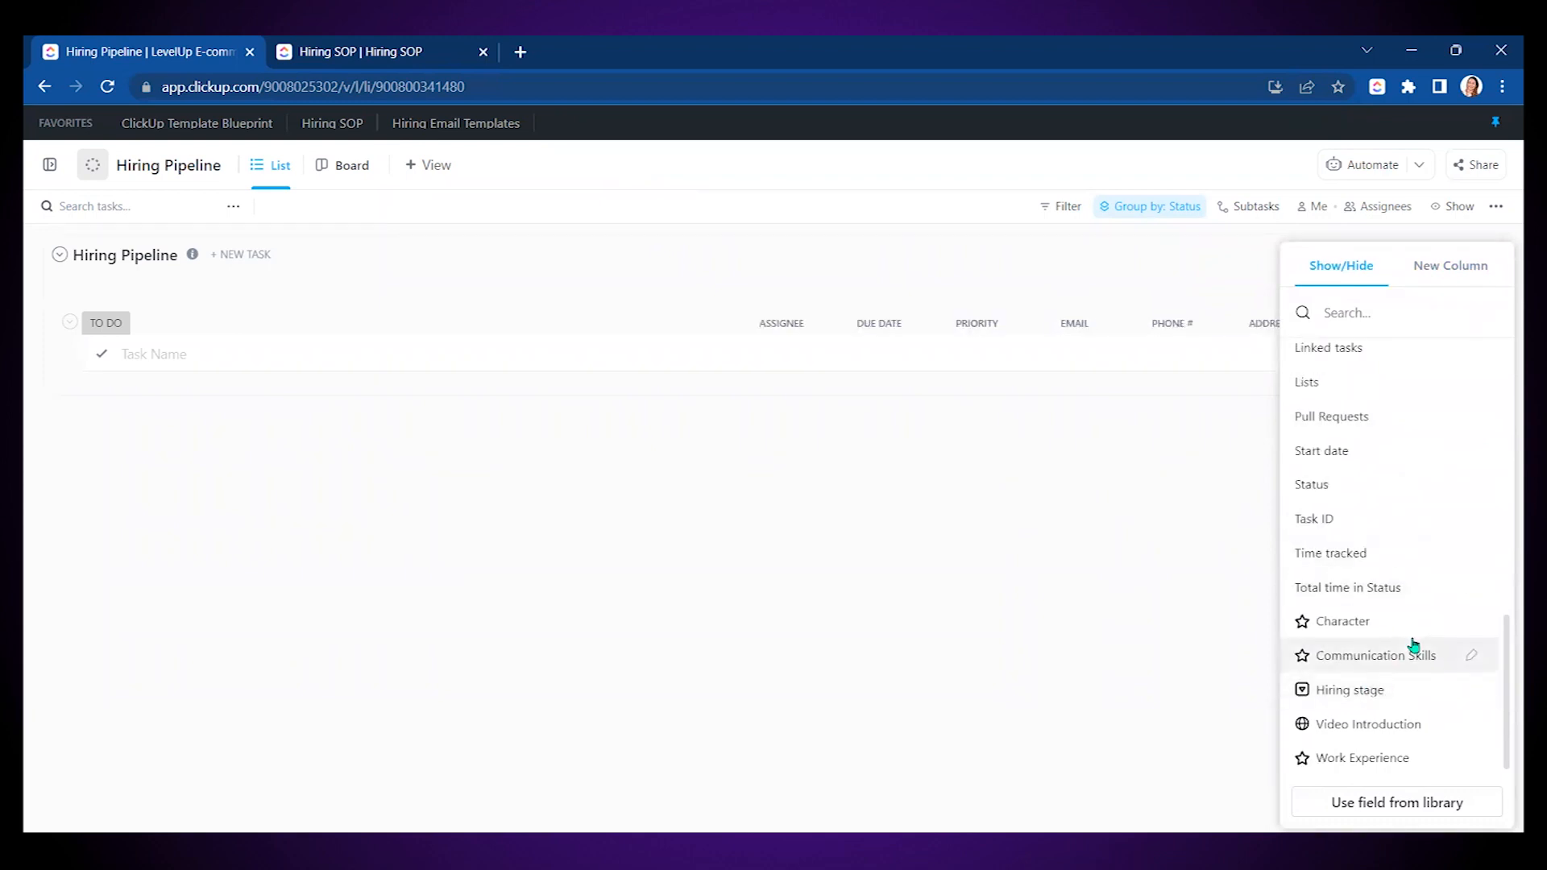
left_click(1368, 725)
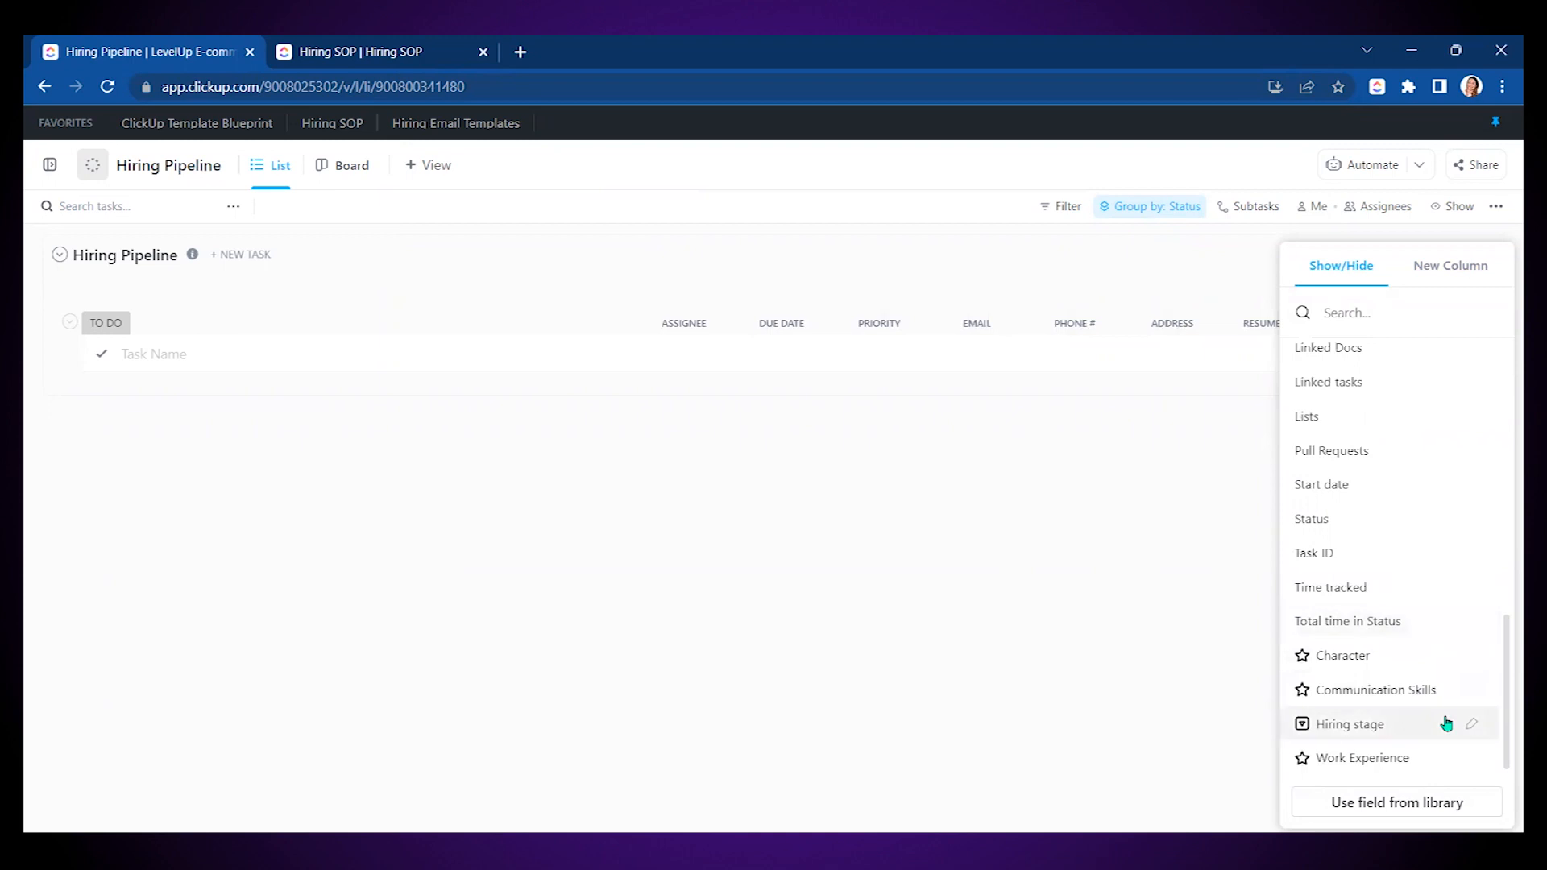
left_click(1129, 571)
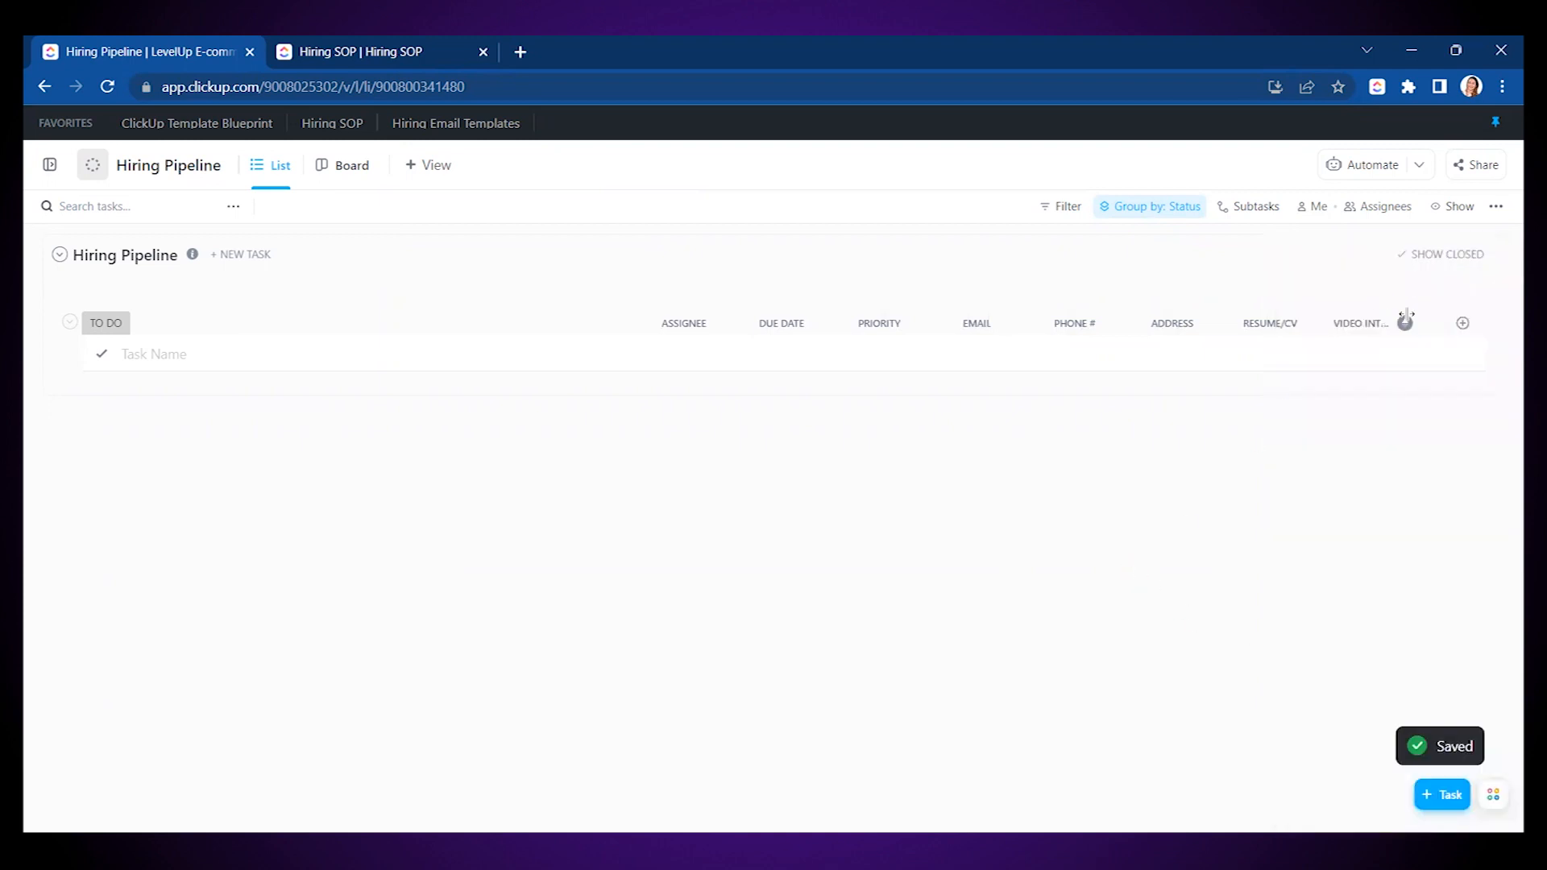
left_click_drag(1417, 324, 1445, 324)
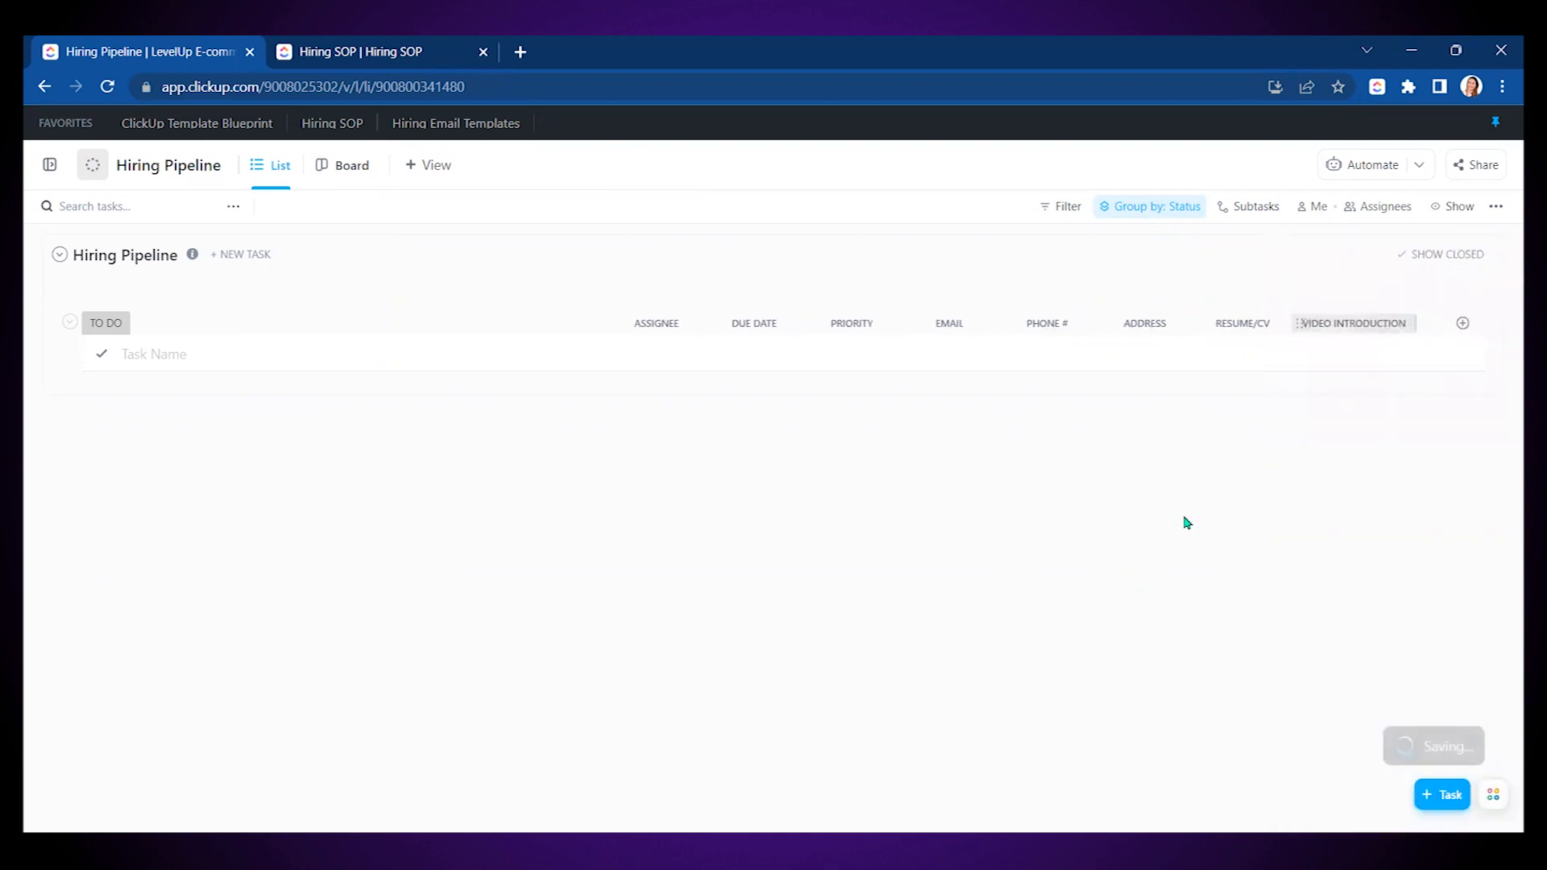
left_click(348, 168)
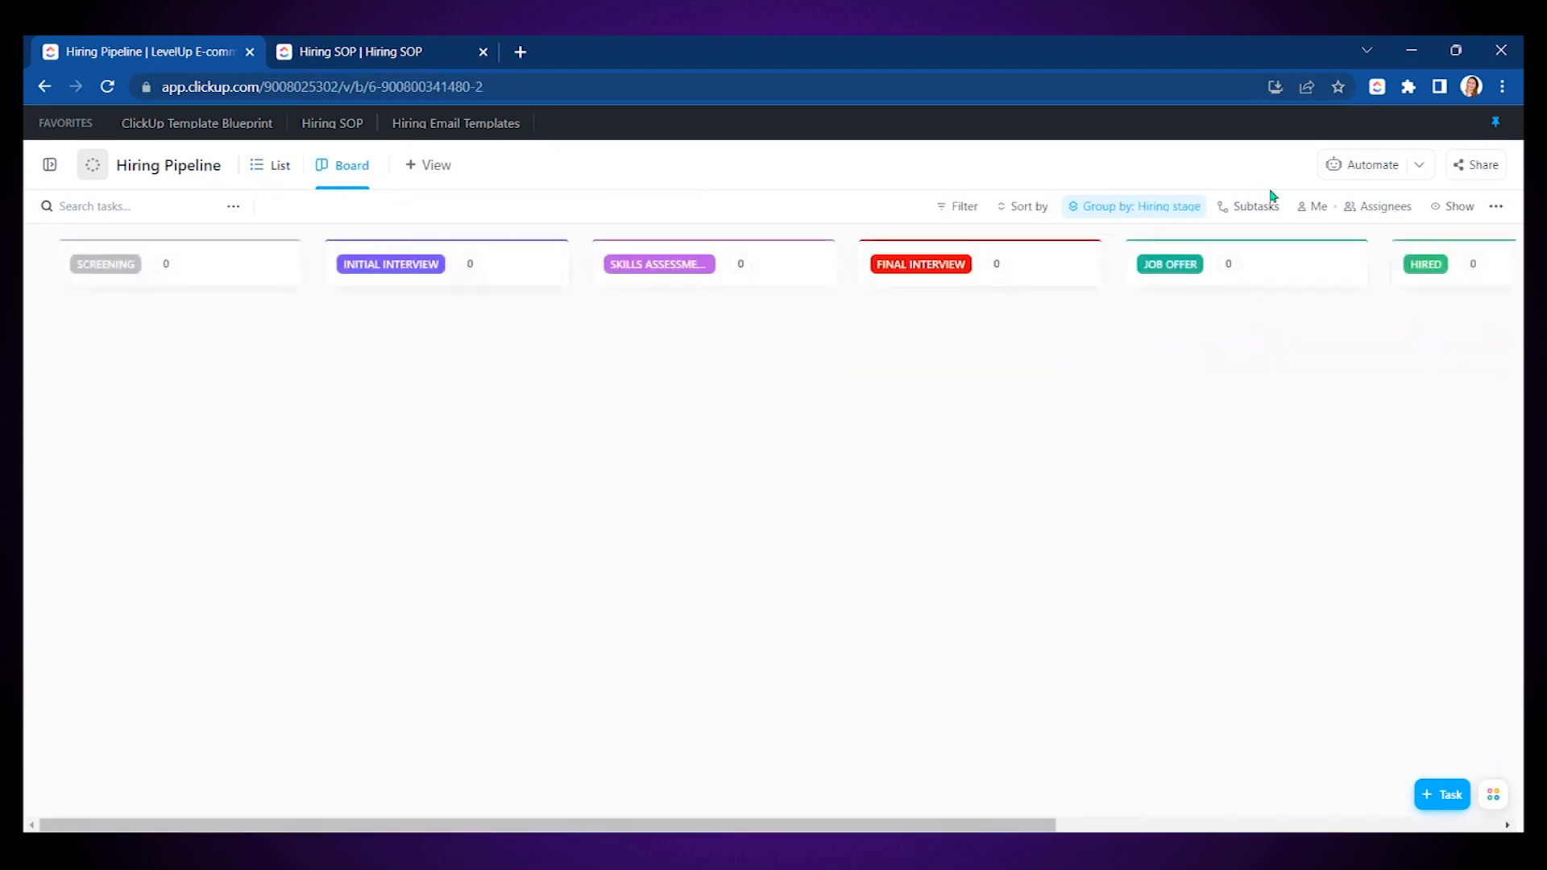
- Add a candidate task, named with the applicant's full name, to the SCREENING column
left_click(1465, 210)
left_click(797, 587)
left_click(111, 337)
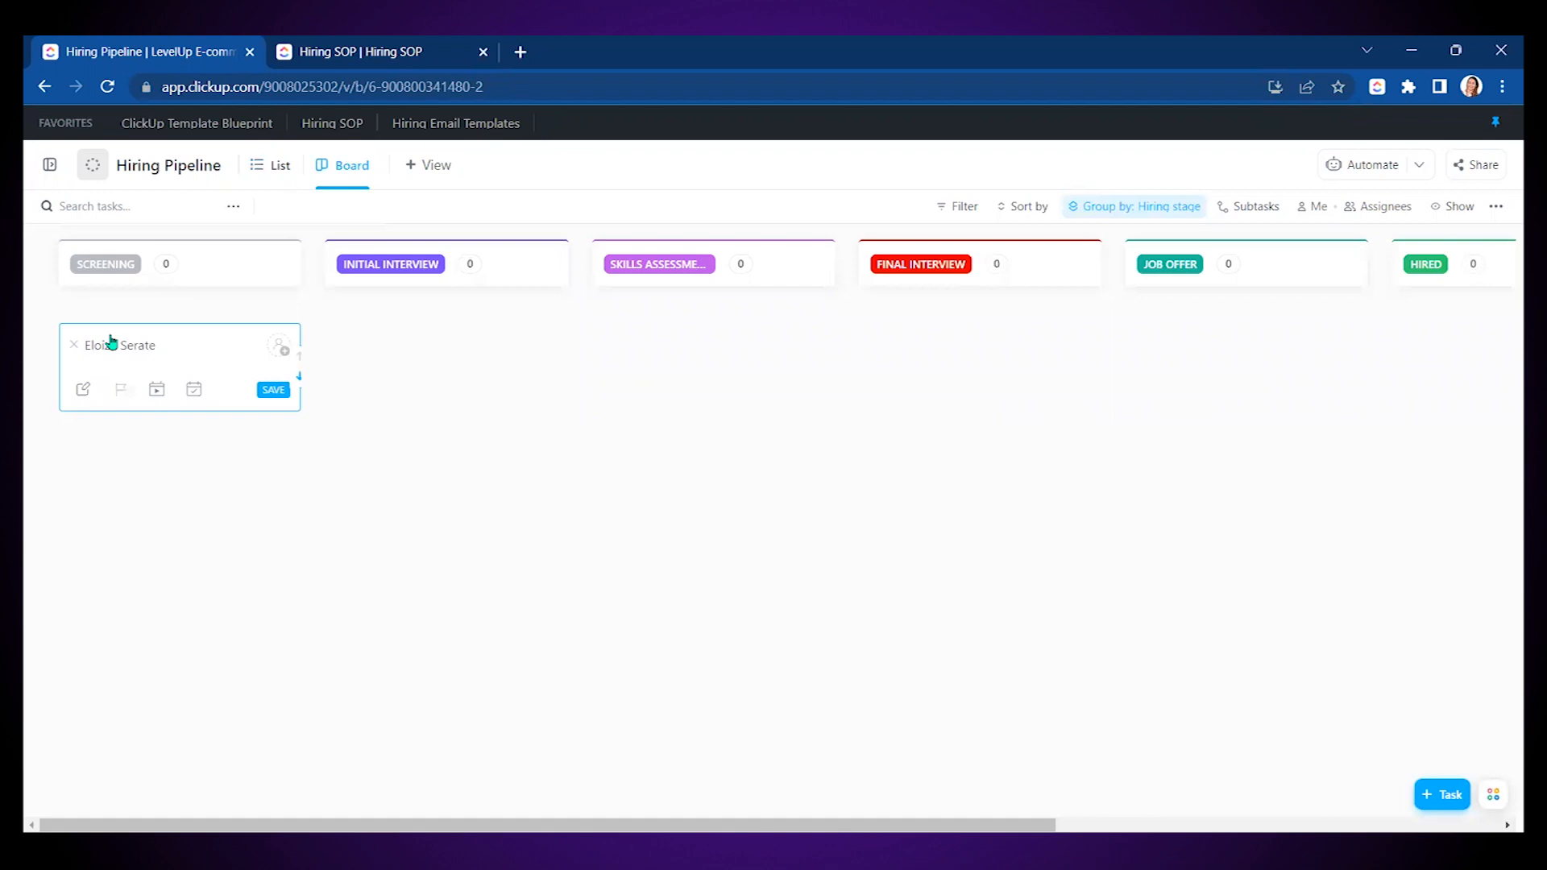
left_click(274, 390)
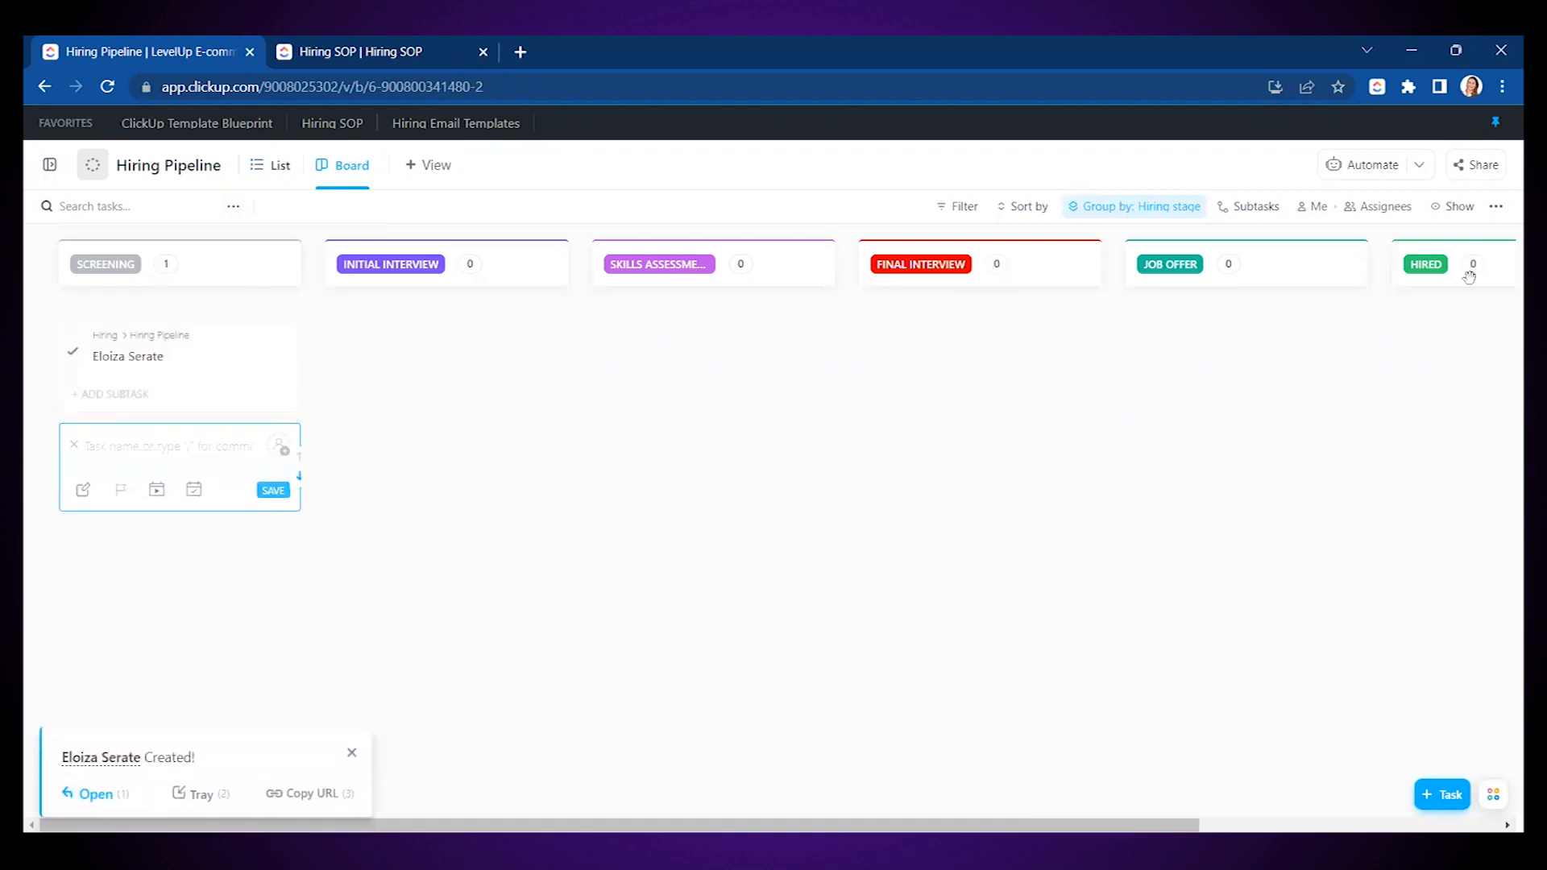
left_click(1461, 211)
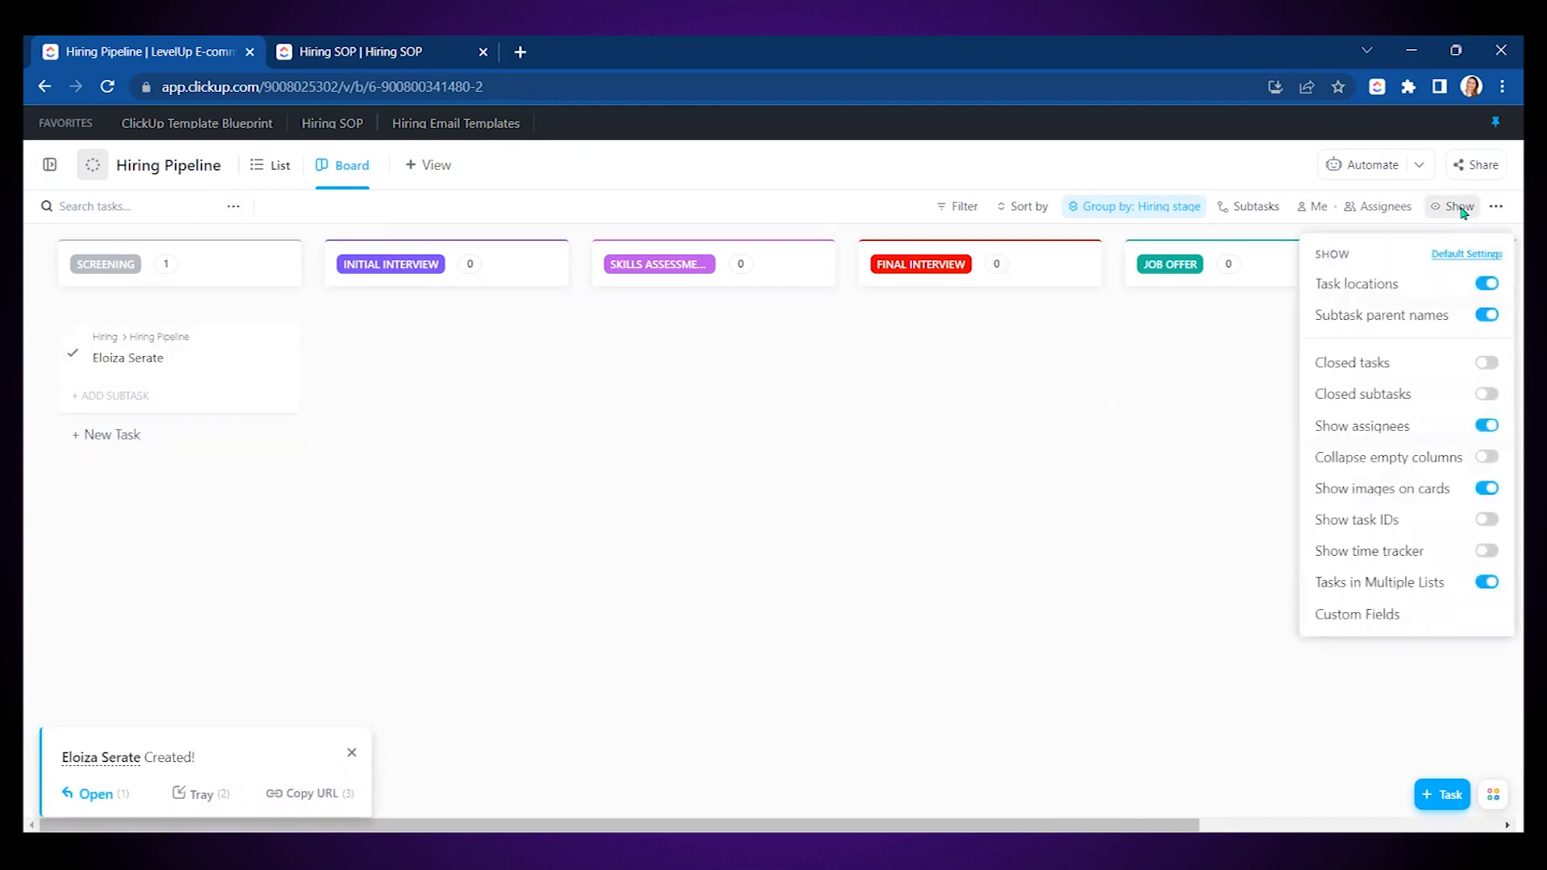
- Show the three rating fields on cards and rate Work Experience 4, Communication Skills 5, Character 5
left_click(1357, 615)
left_click(1369, 524)
left_click(1367, 556)
left_click(1362, 592)
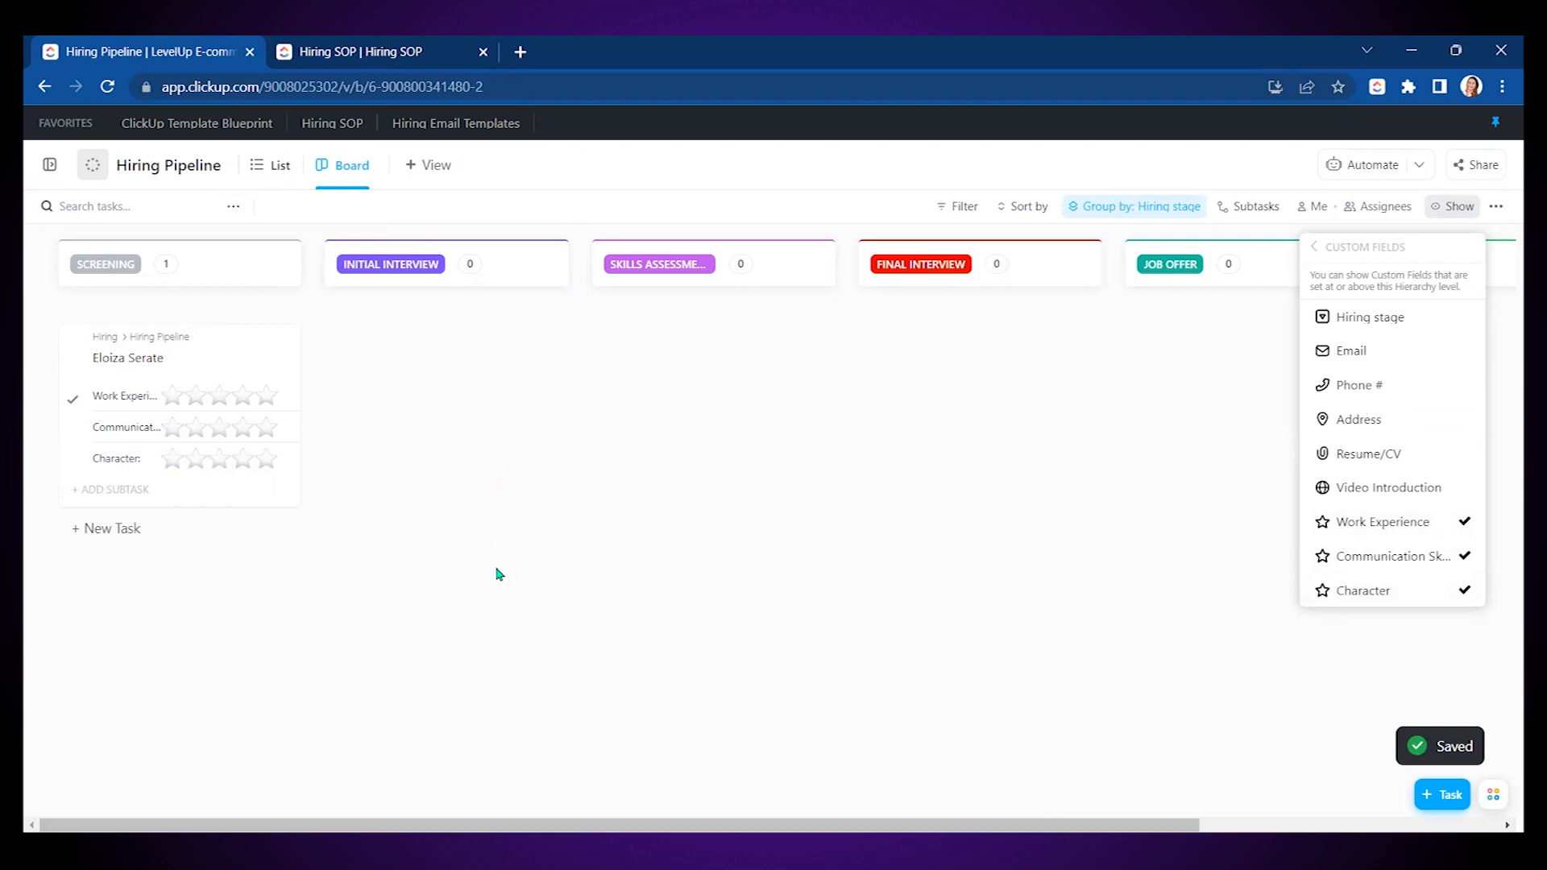
left_click(251, 406)
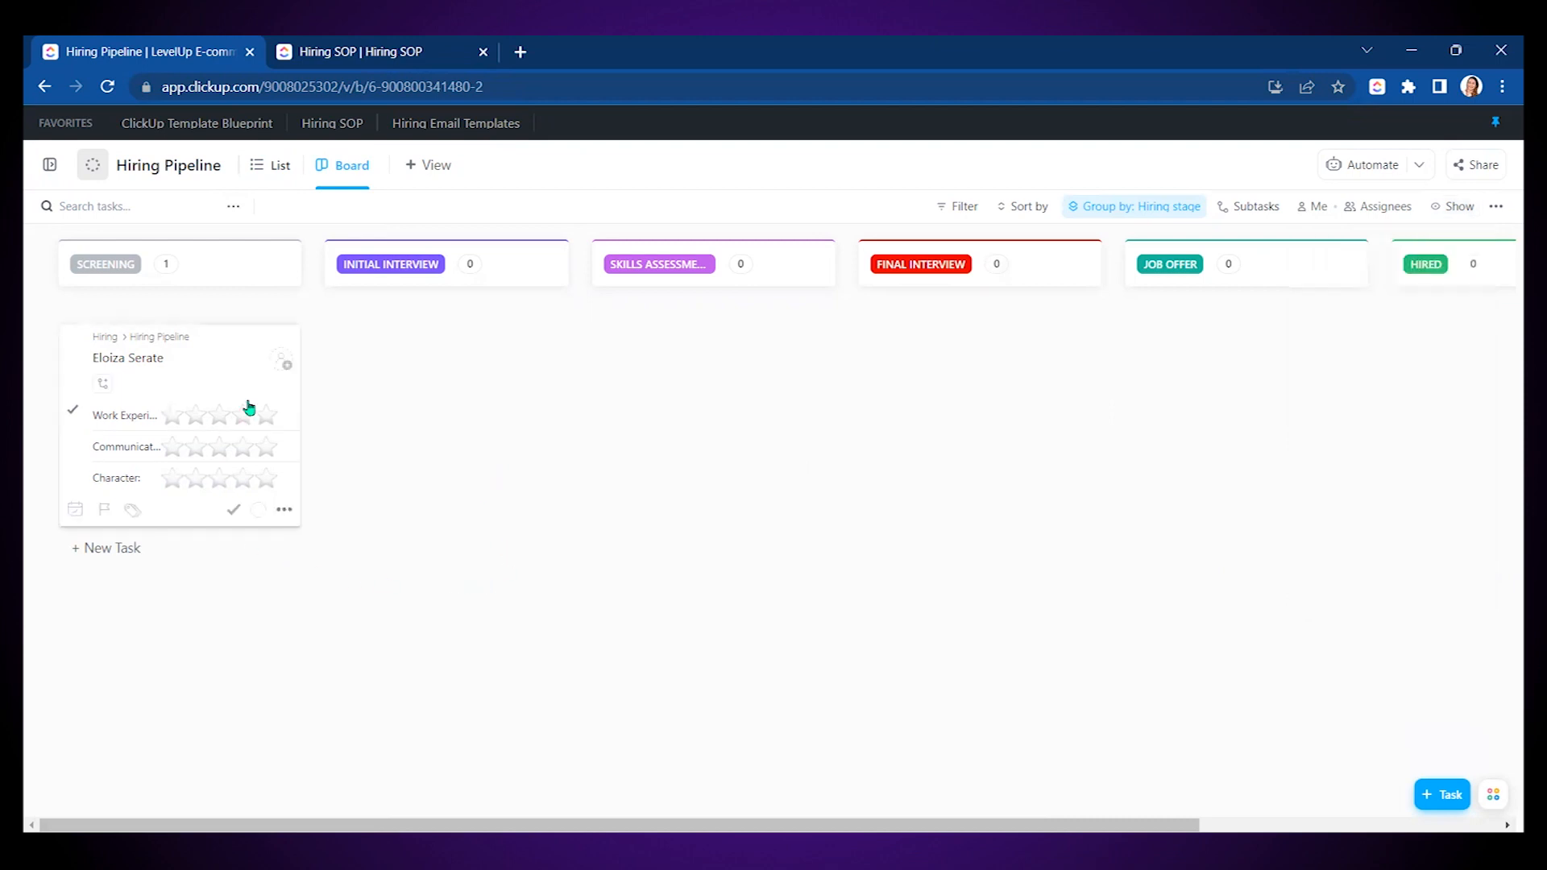
left_click(263, 460)
left_click(264, 481)
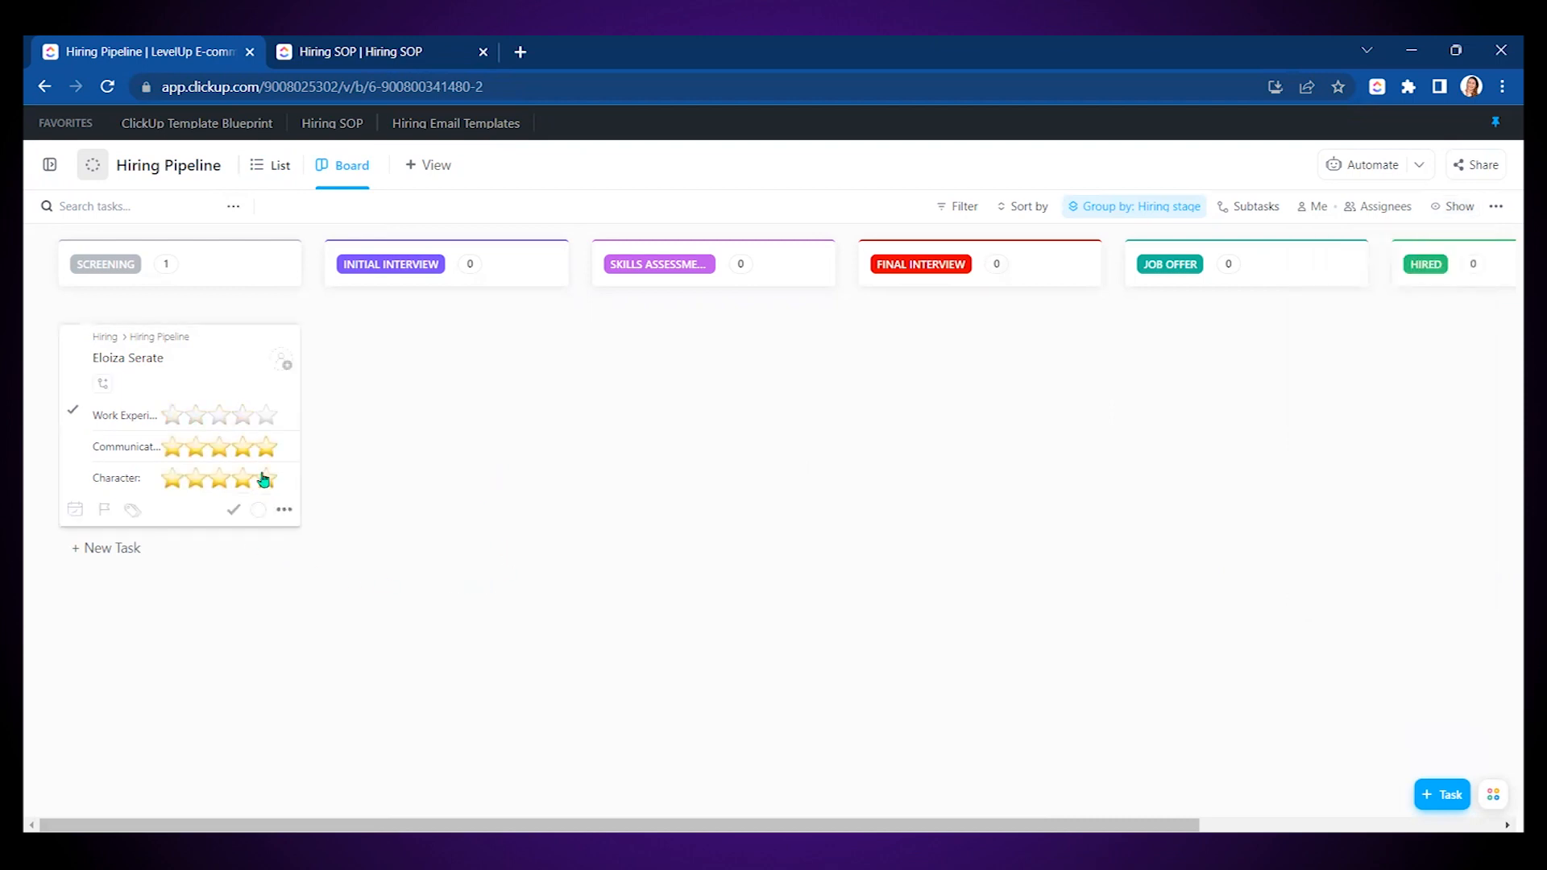
left_click(241, 427)
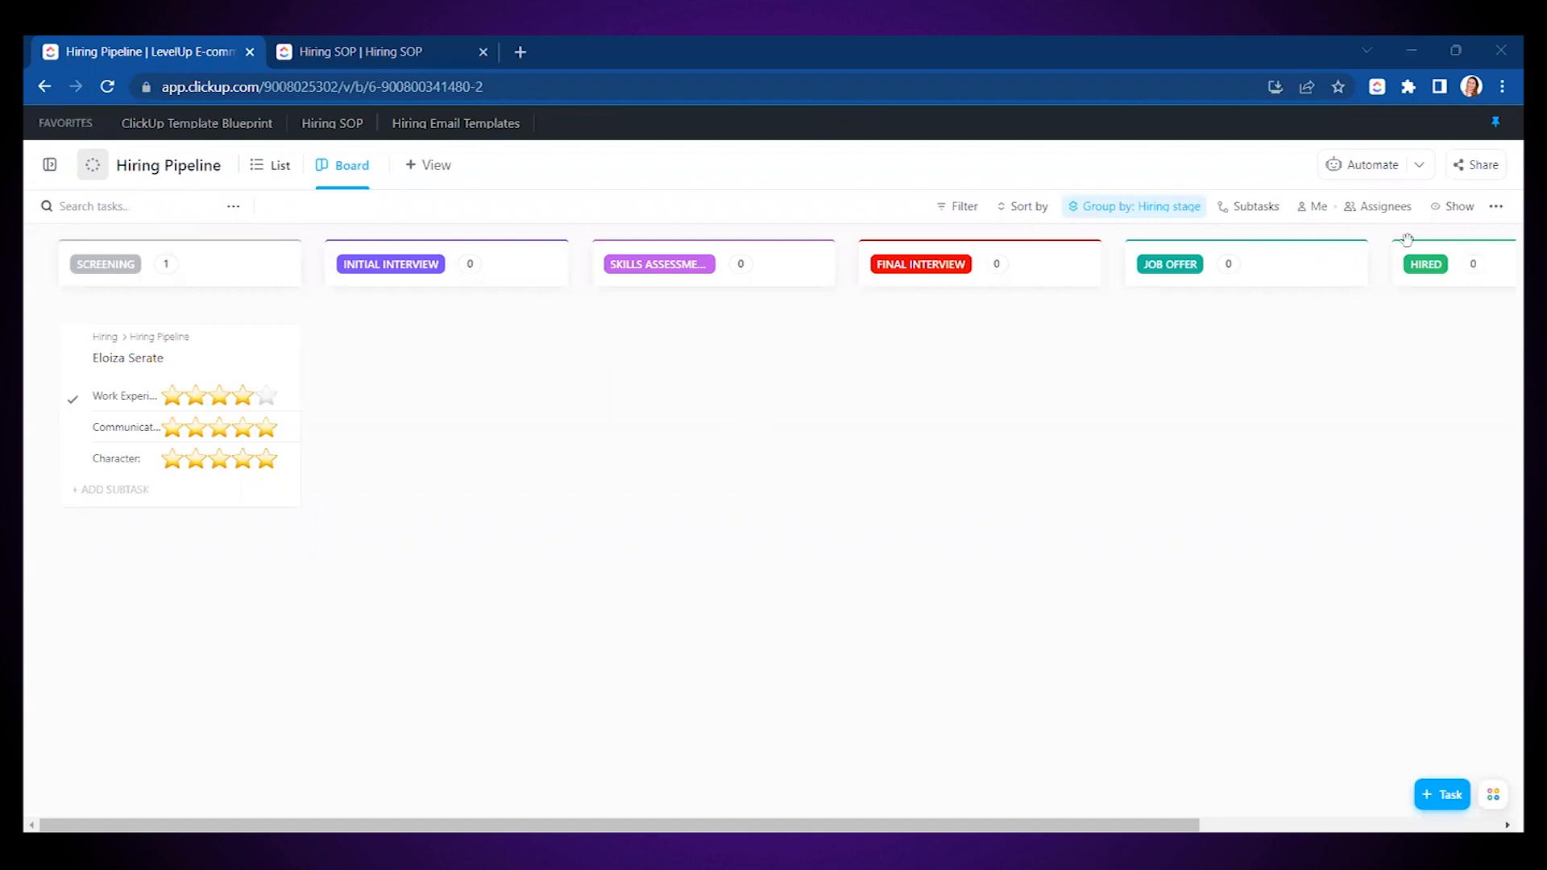
- Also show the Video Introduction and Resume/CV fields on board cards
left_click(1458, 207)
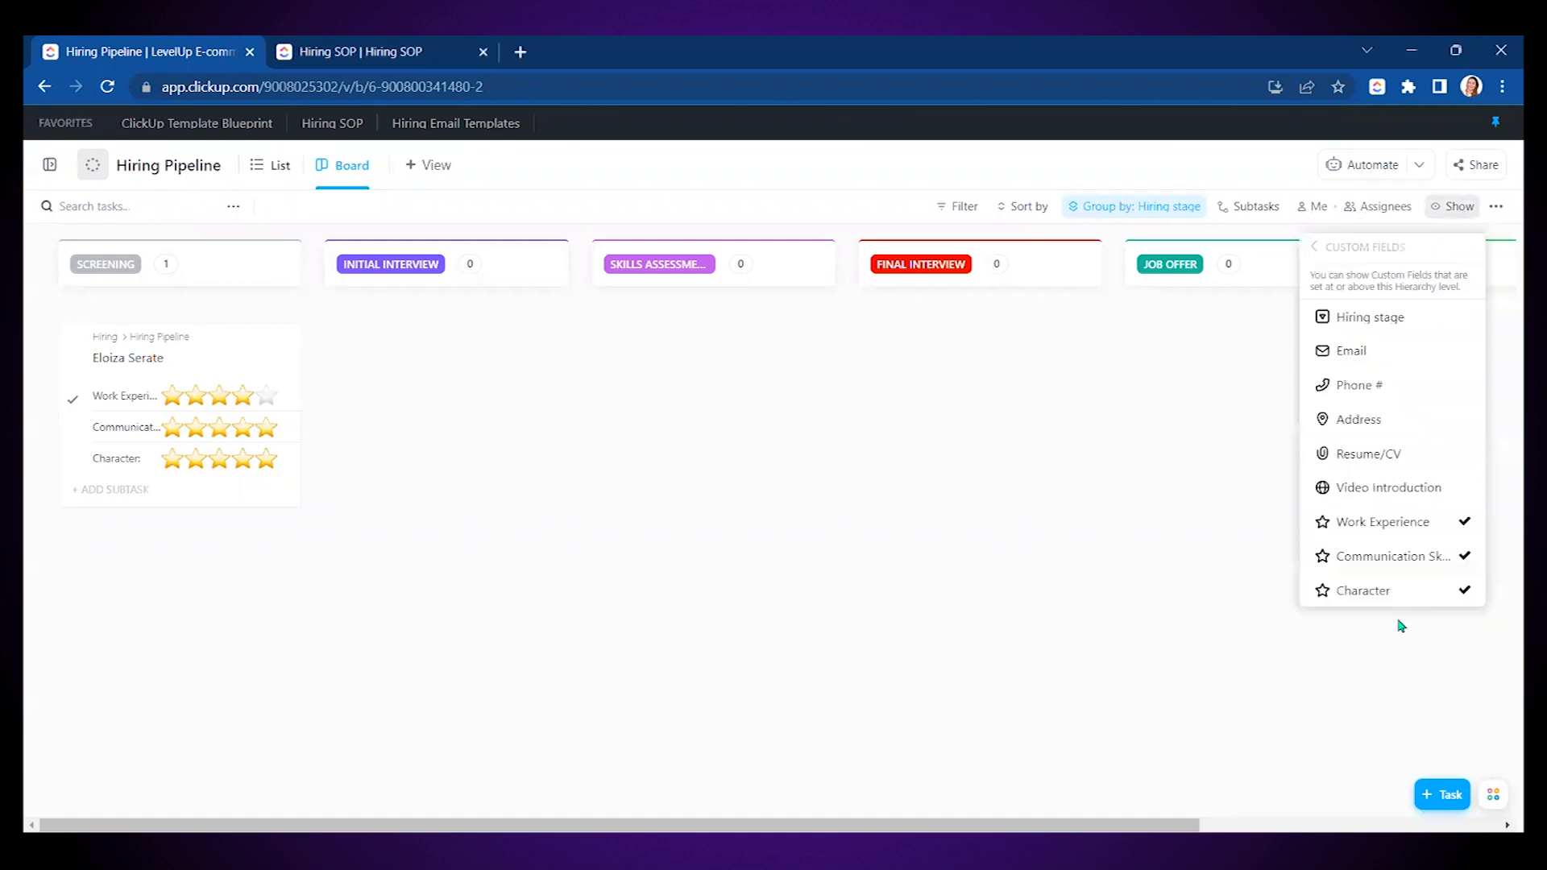
left_click(1393, 491)
left_click(1385, 454)
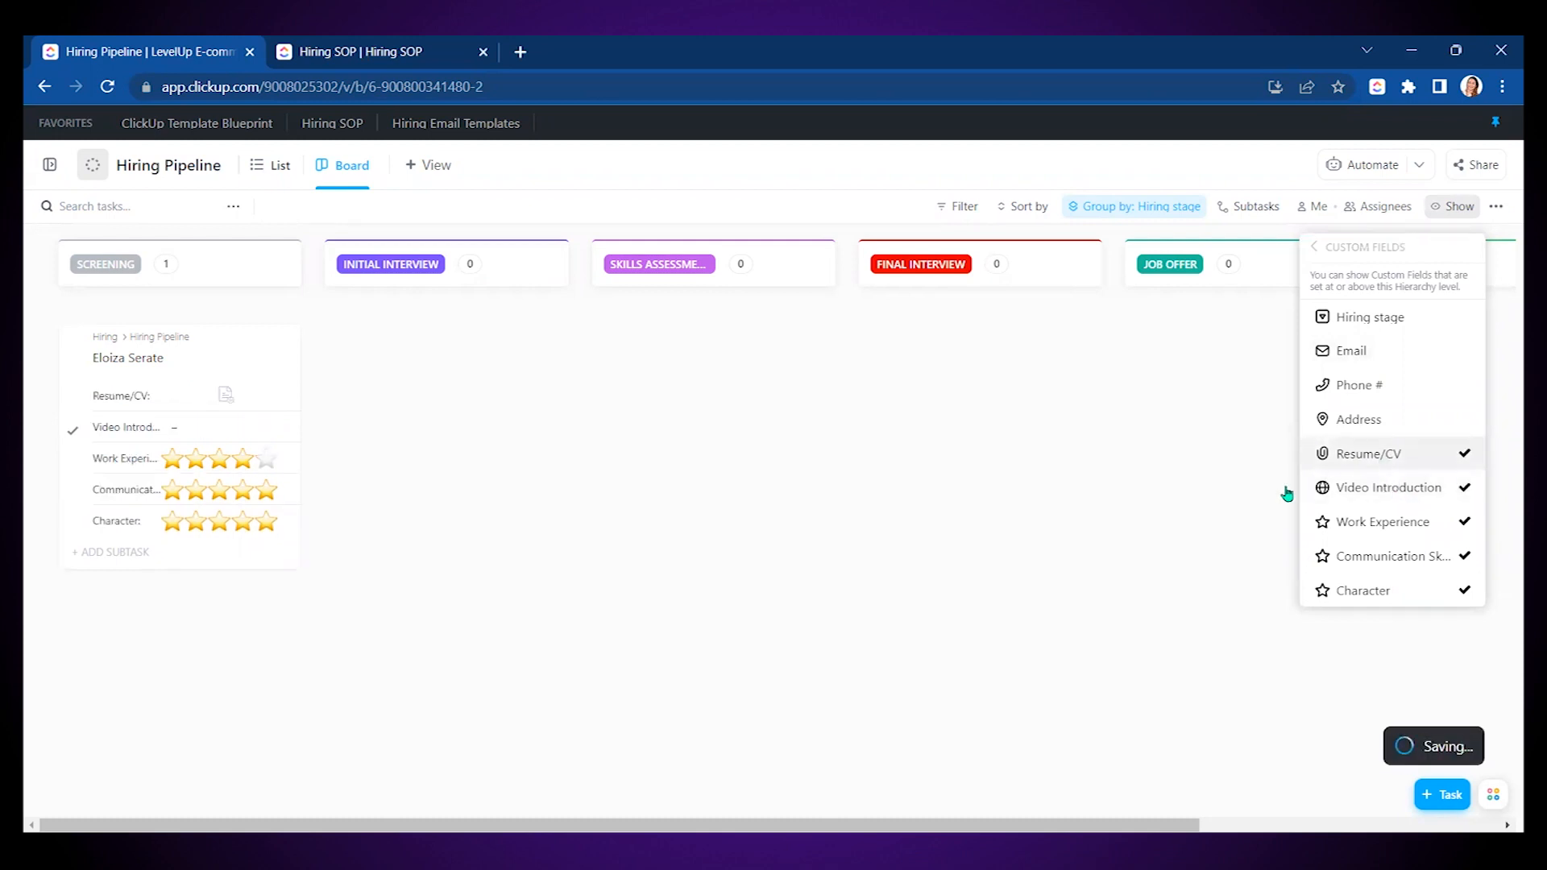
left_click(842, 607)
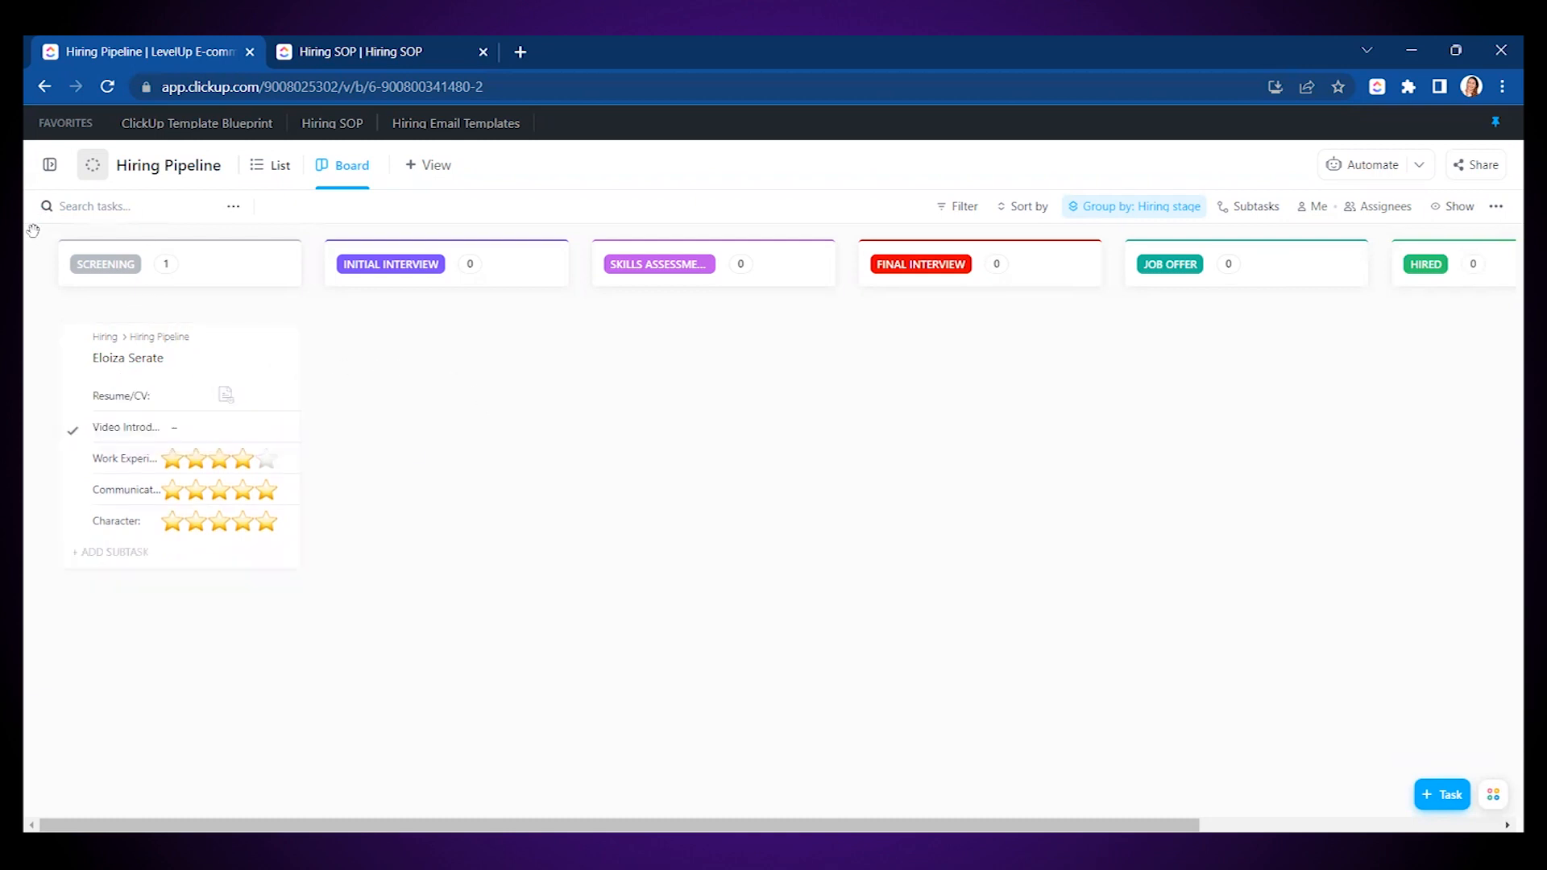
- Switch the Hiring Pipeline list to custom statuses and create a 'Hiring process' template
left_click(49, 164)
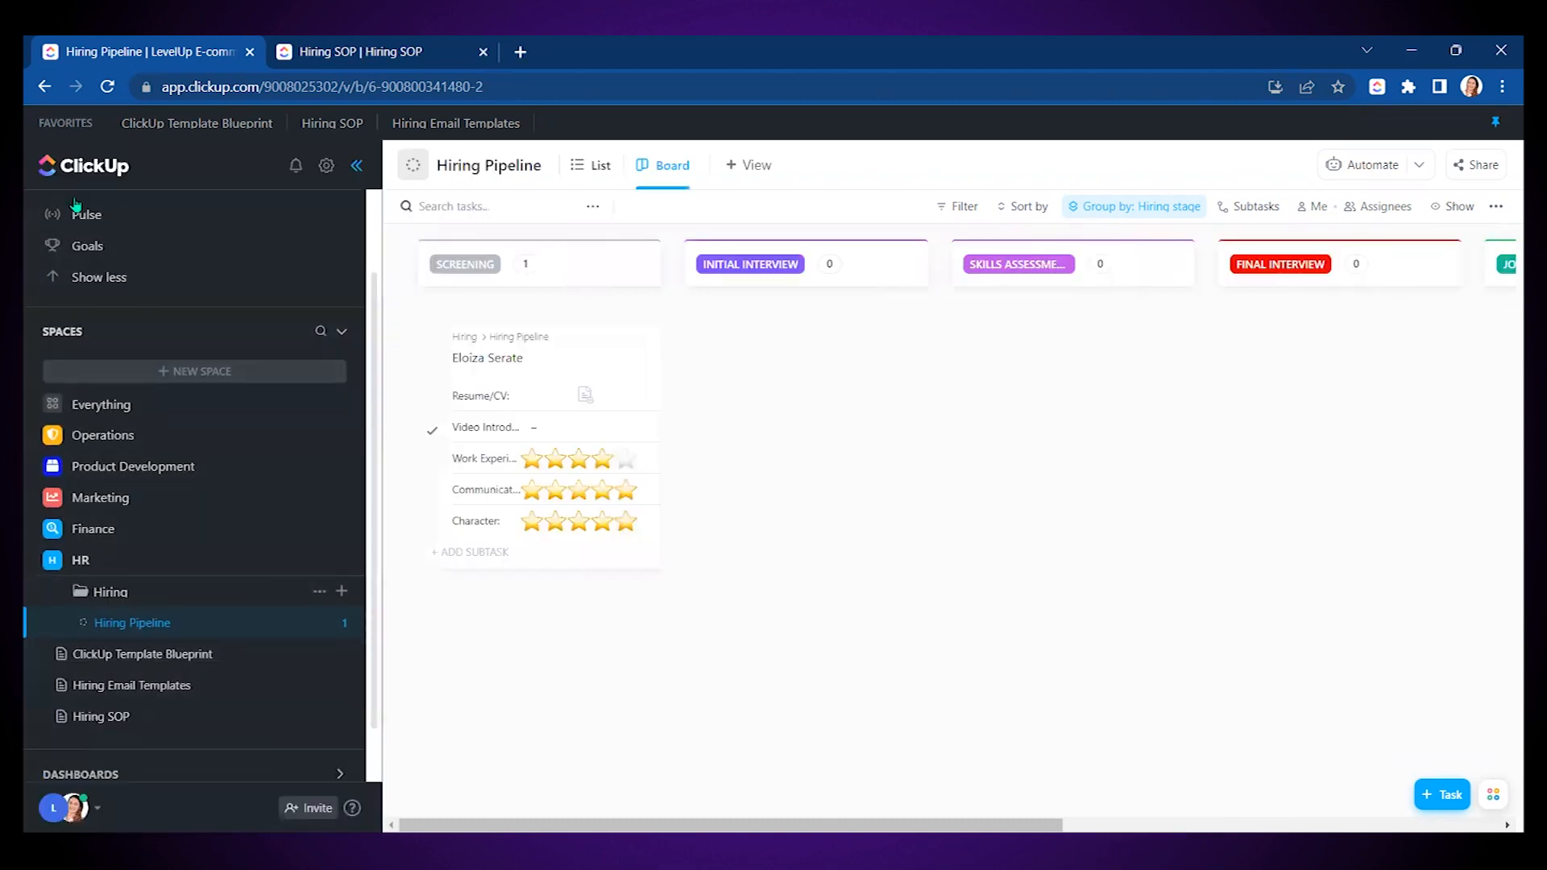
left_click(340, 627)
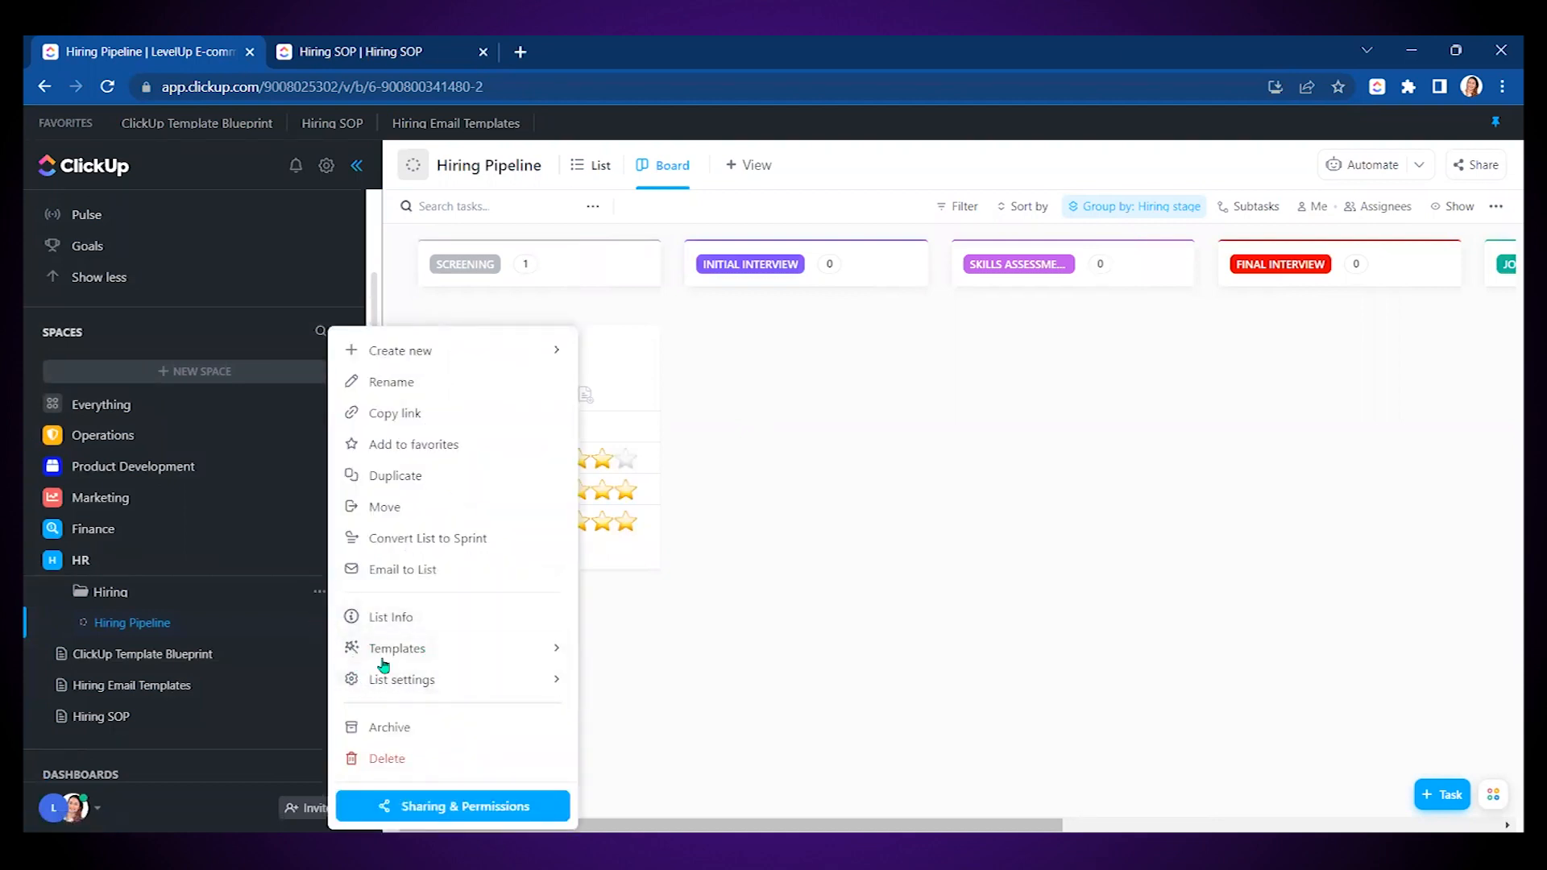
mouse_move(455, 681)
left_click(641, 759)
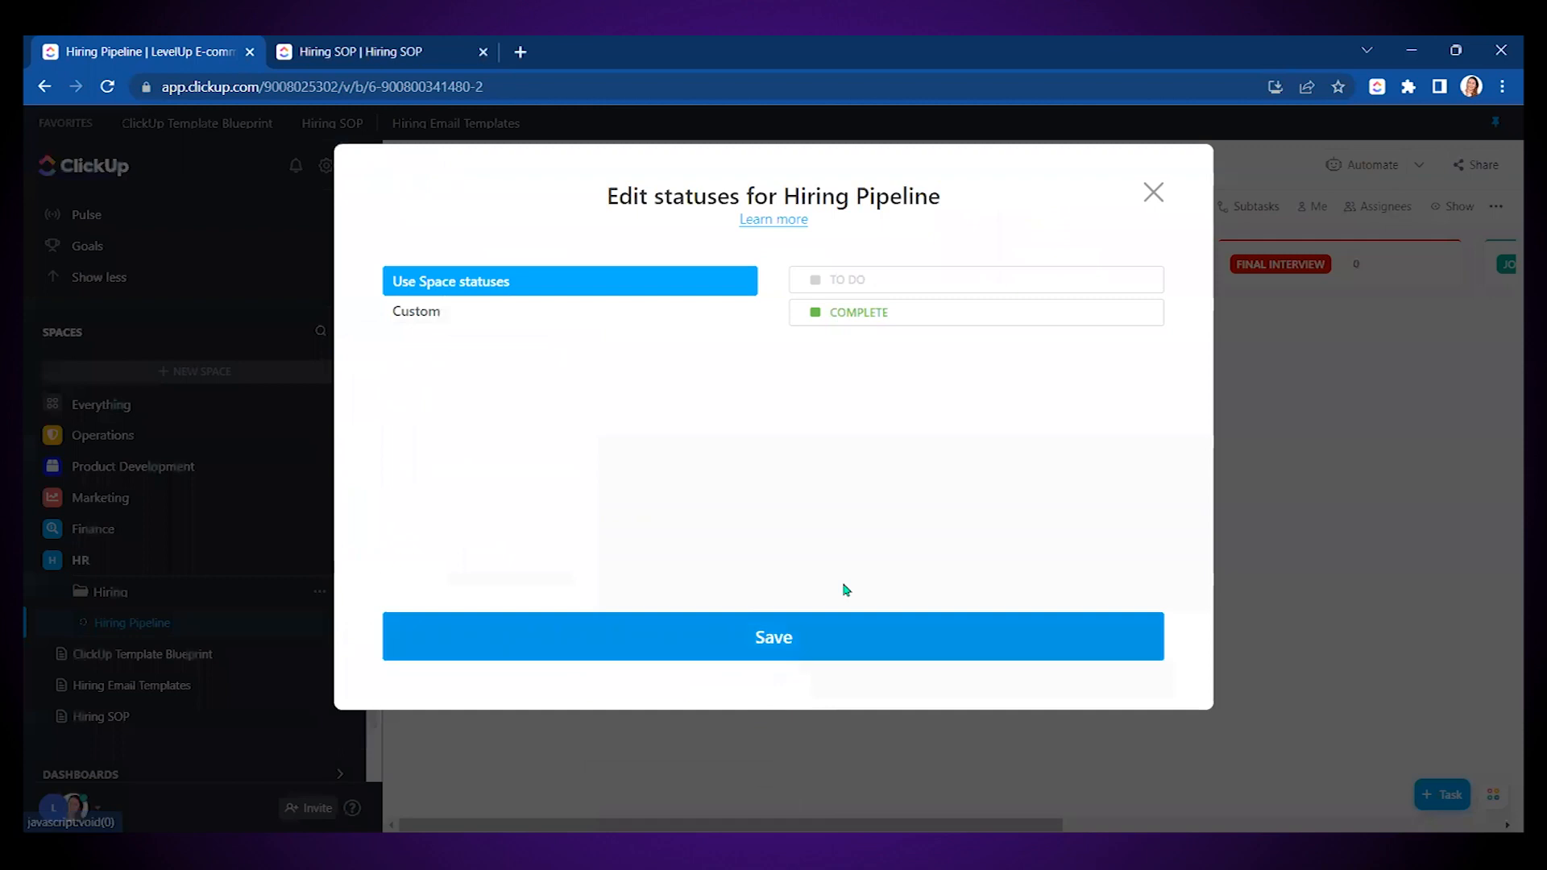
left_click(442, 325)
left_click(428, 606)
type("Hiring")
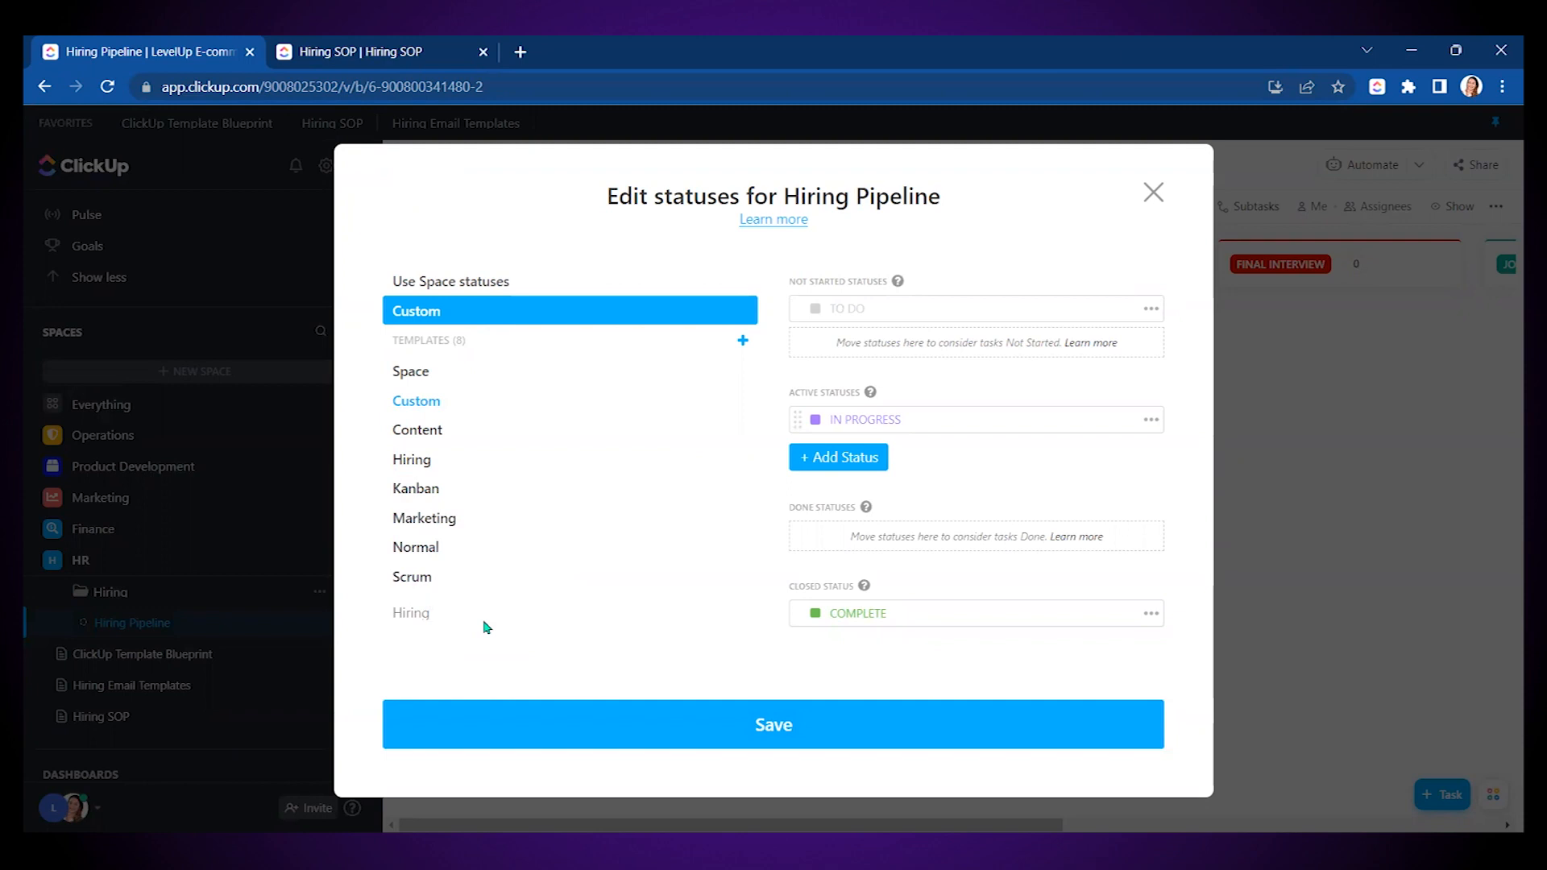
type(" process")
key("Return")
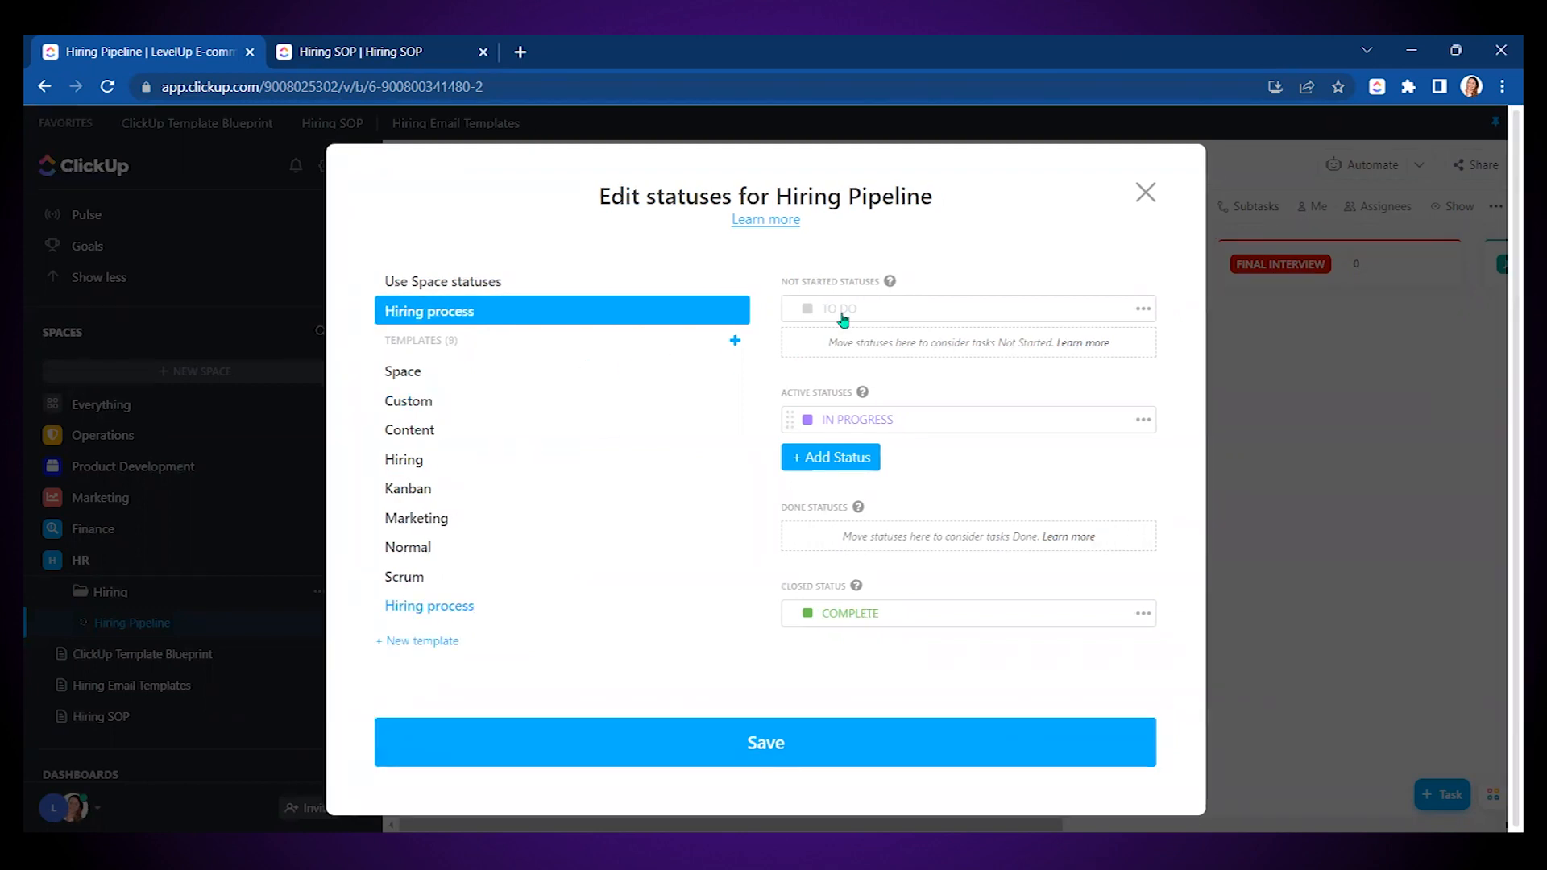
- Add a dark grey NOT A FIT status to Done, save the template and statuses, and return to the List view
left_click(846, 466)
type("N")
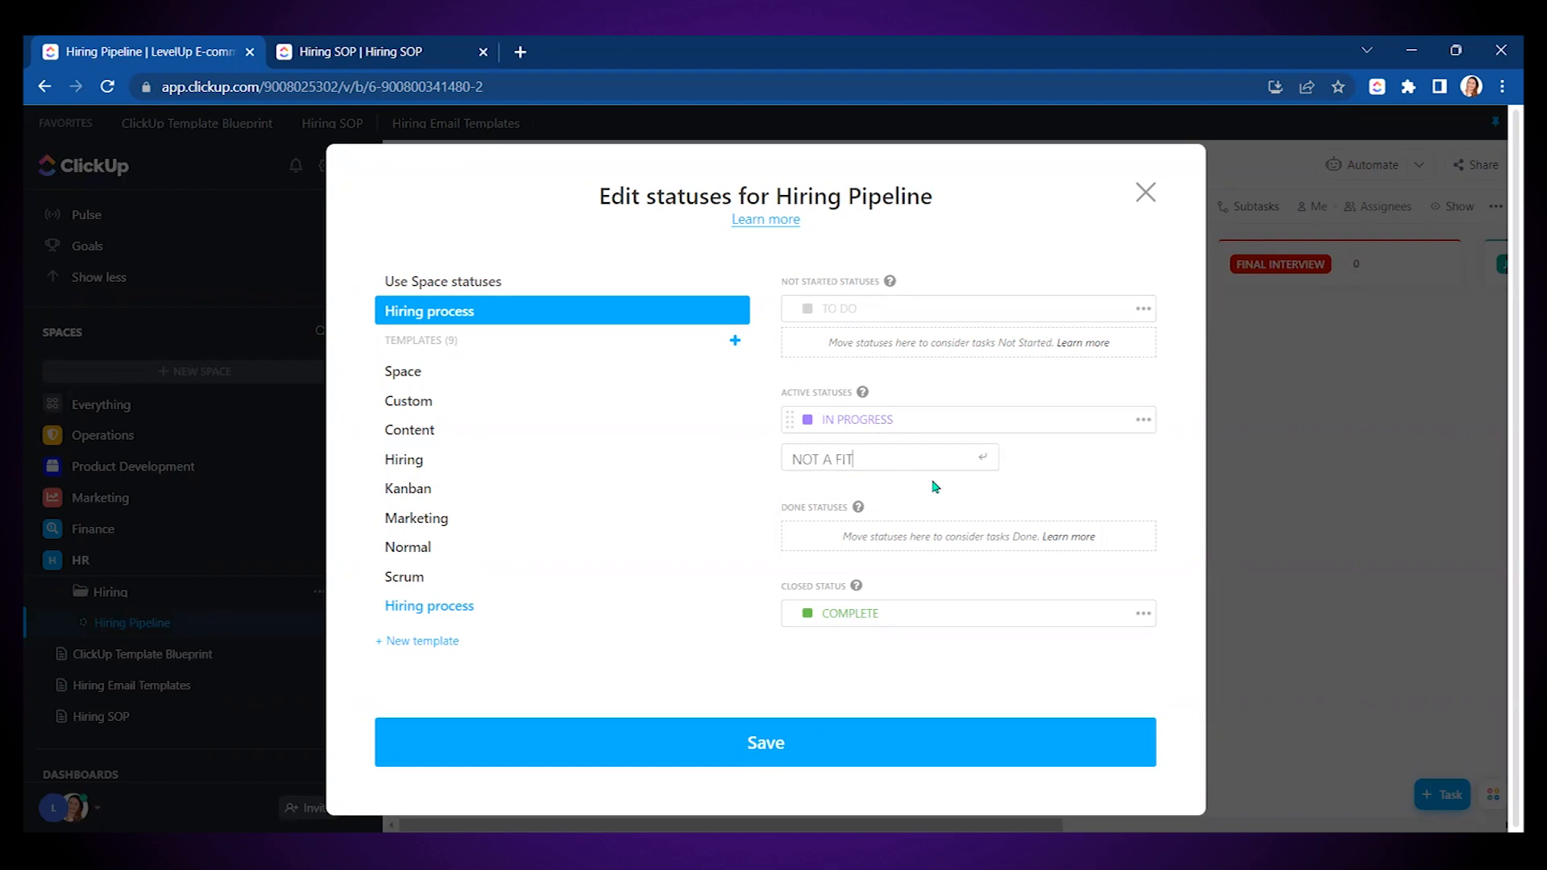
type("OT A FIT")
key("Return")
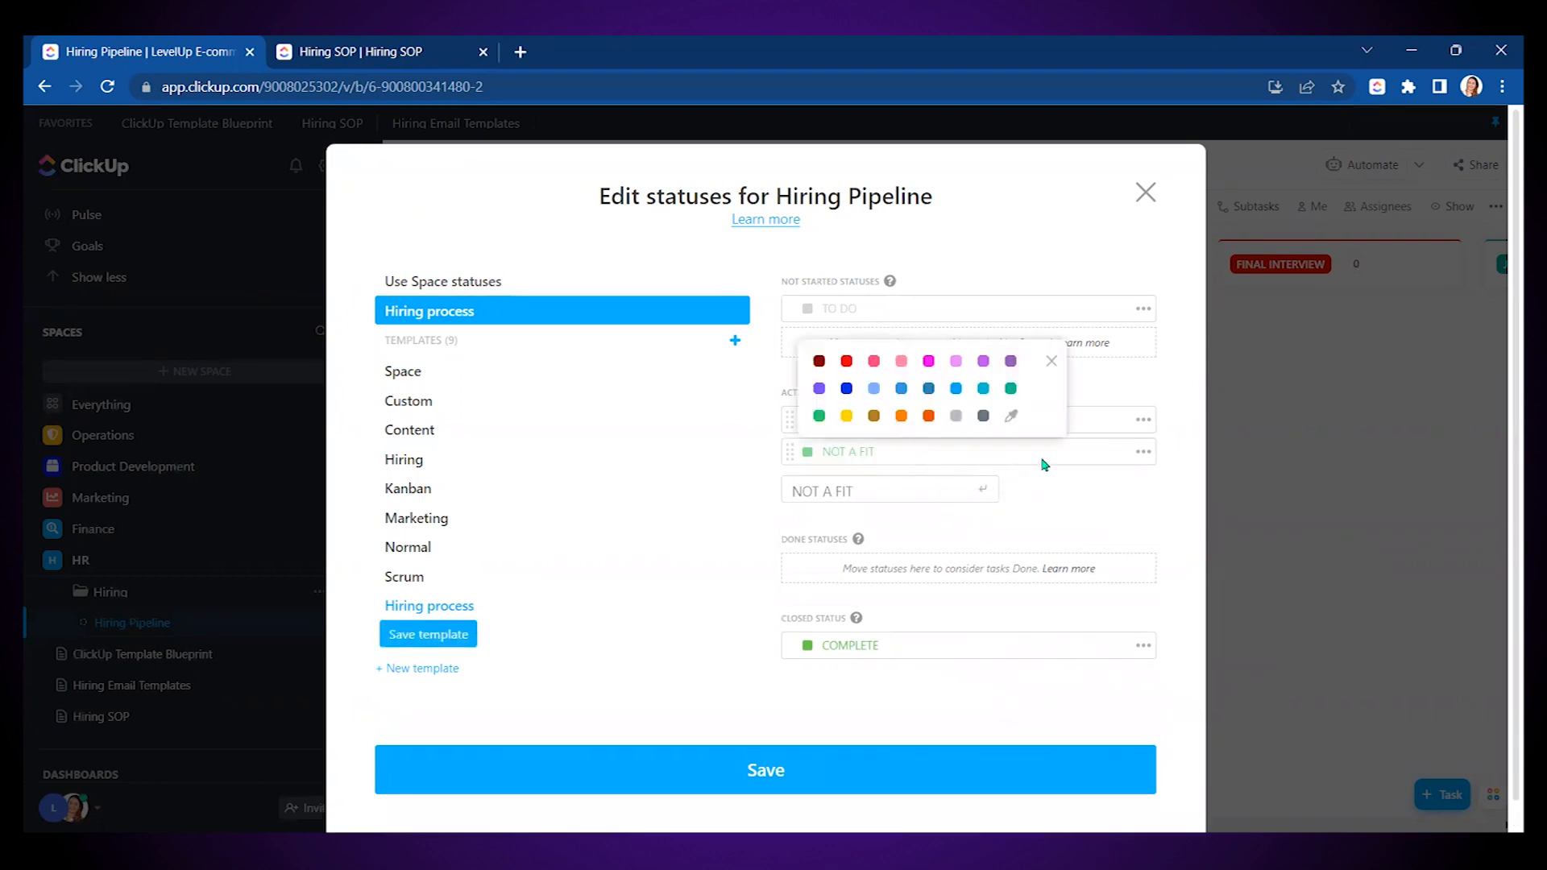
left_click(983, 416)
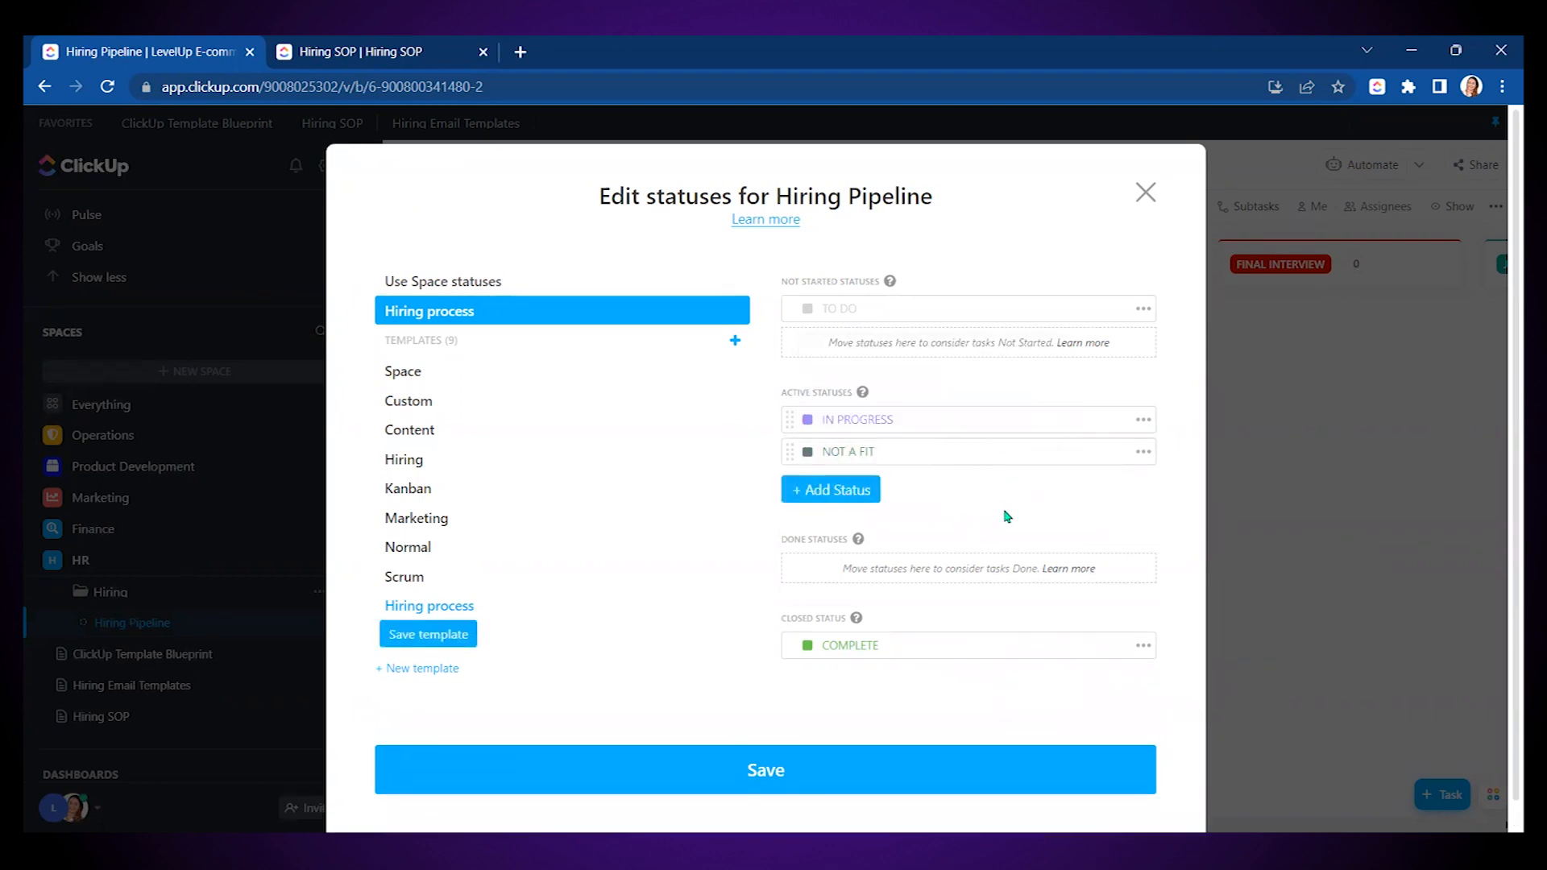
left_click_drag(791, 500, 793, 534)
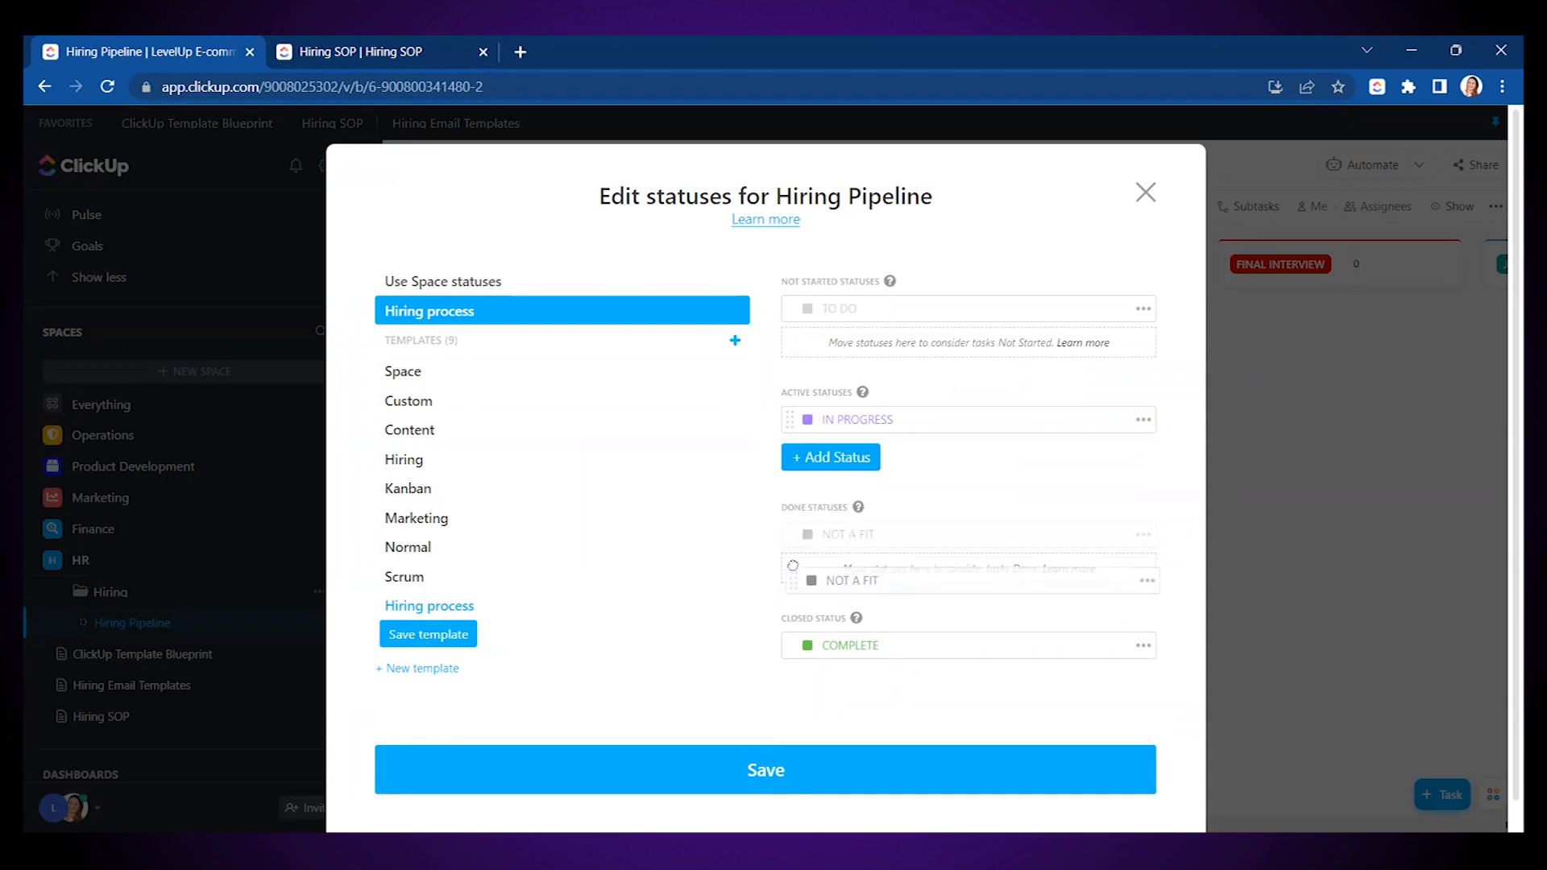
left_click(420, 636)
left_click(685, 746)
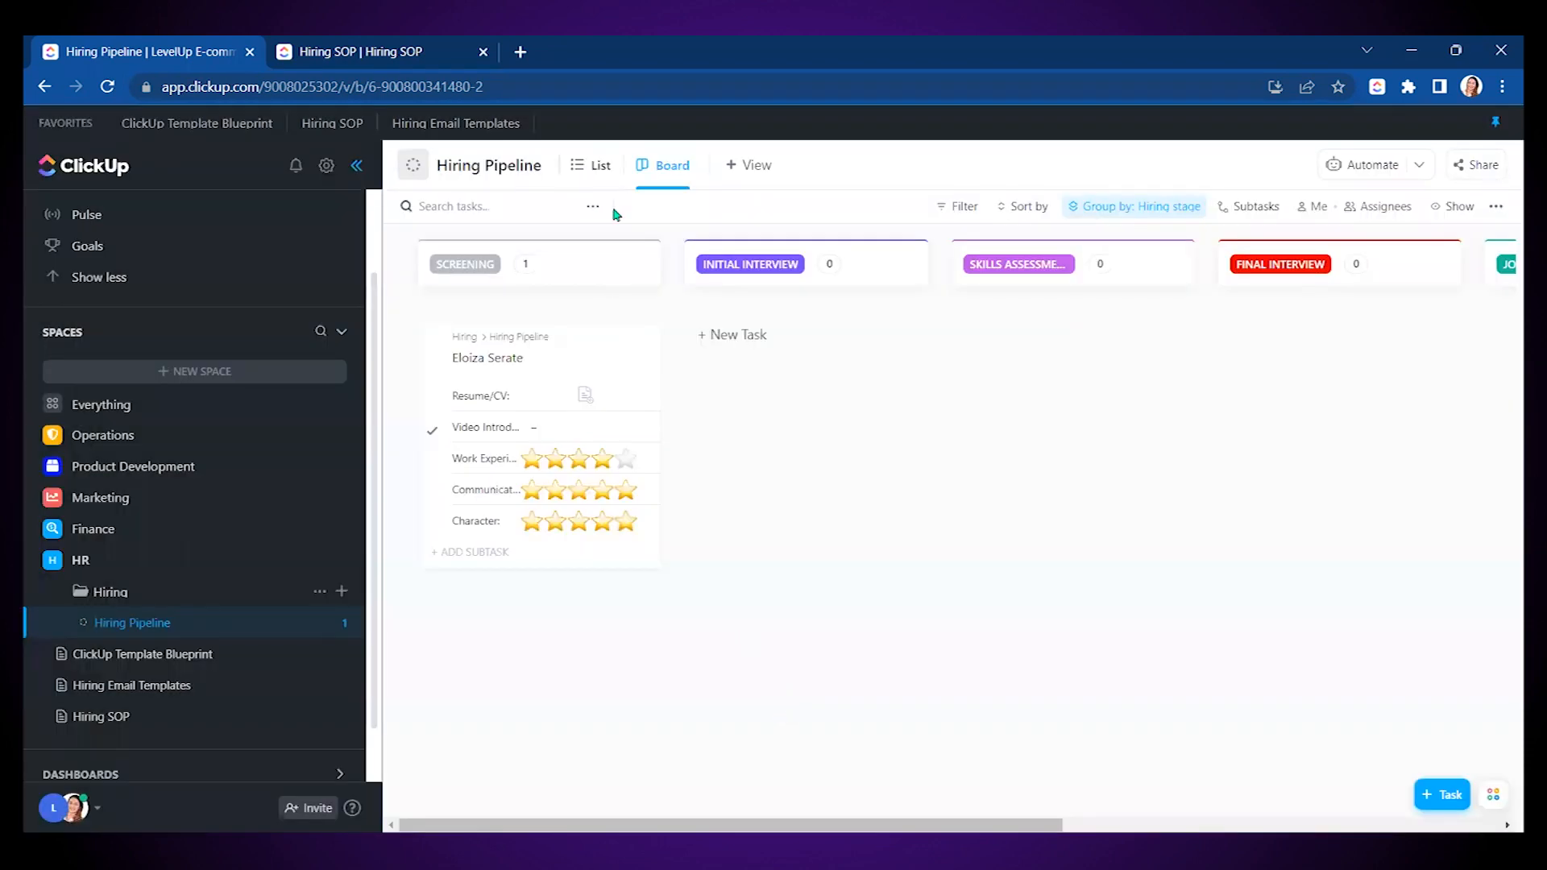
left_click(597, 170)
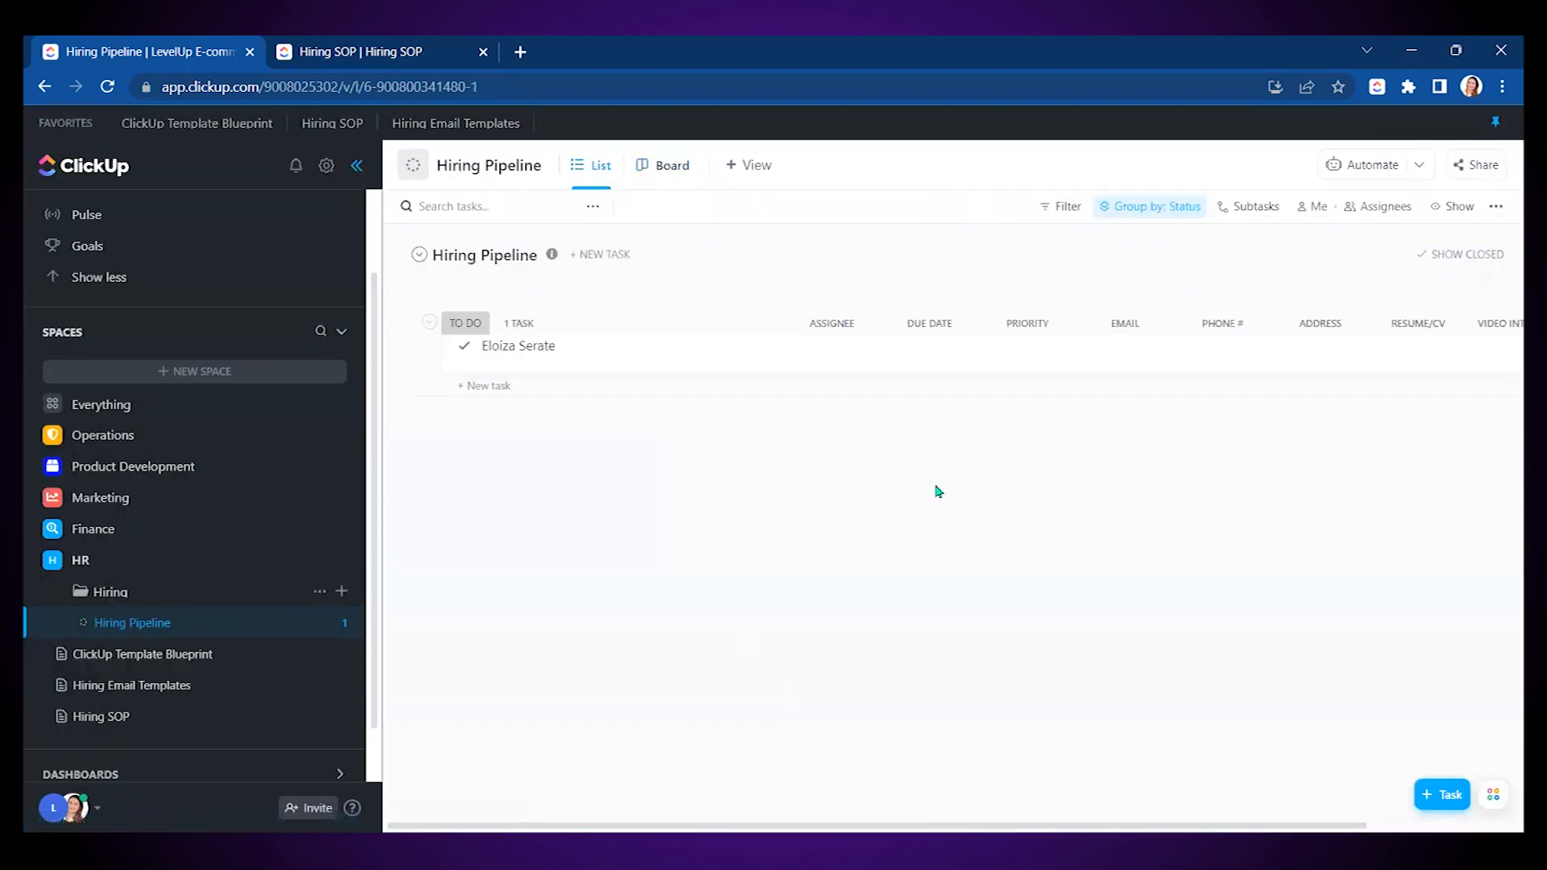
- On the Board view, drag the candidate card into the Final Interview column
left_click(465, 355)
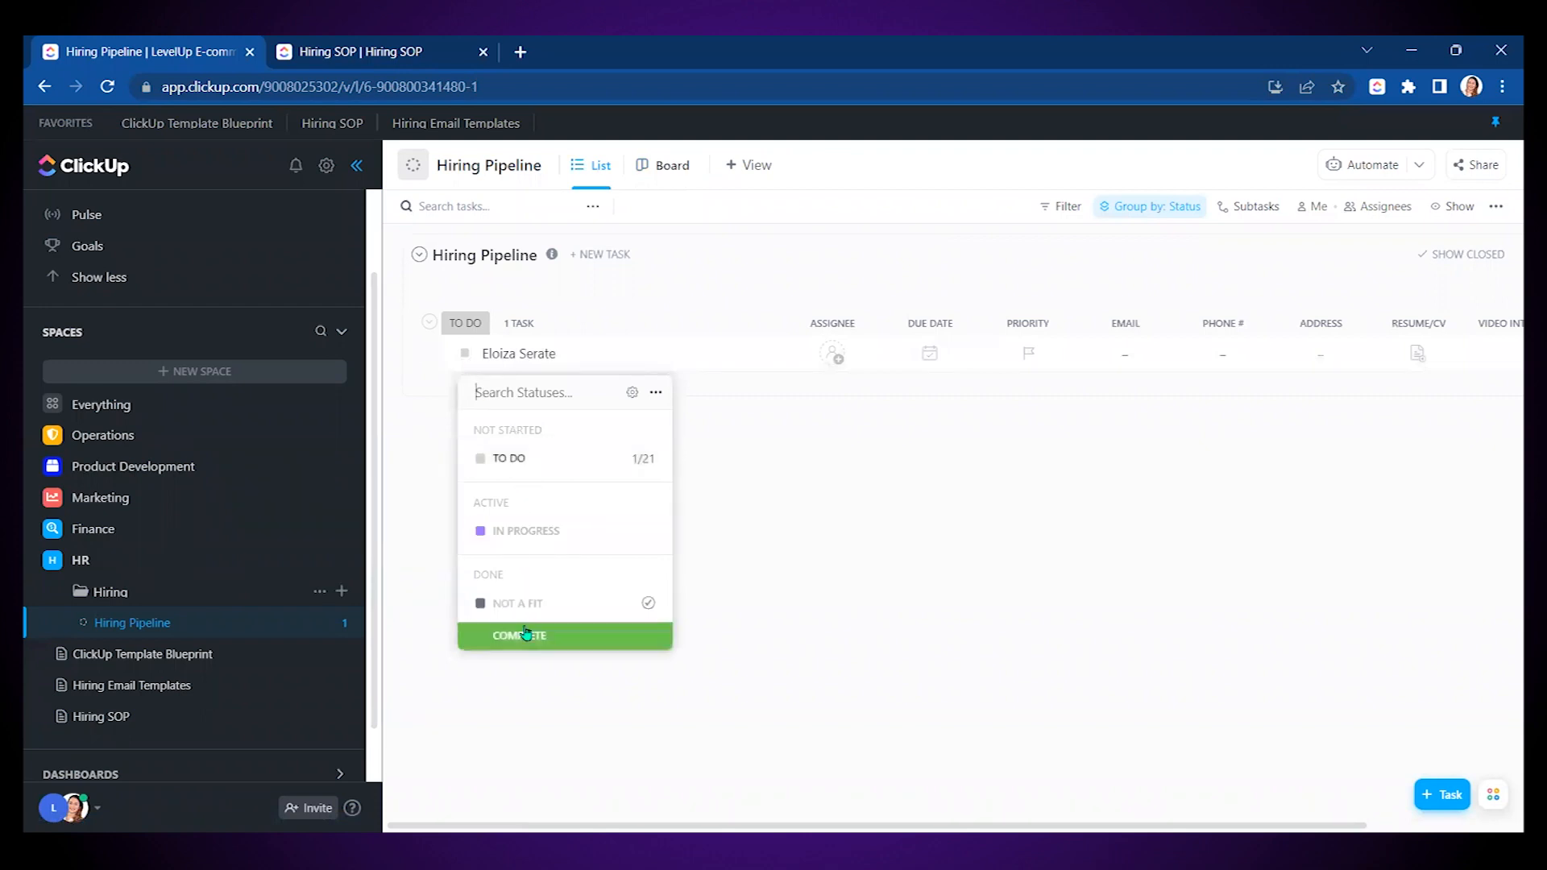
left_click(671, 166)
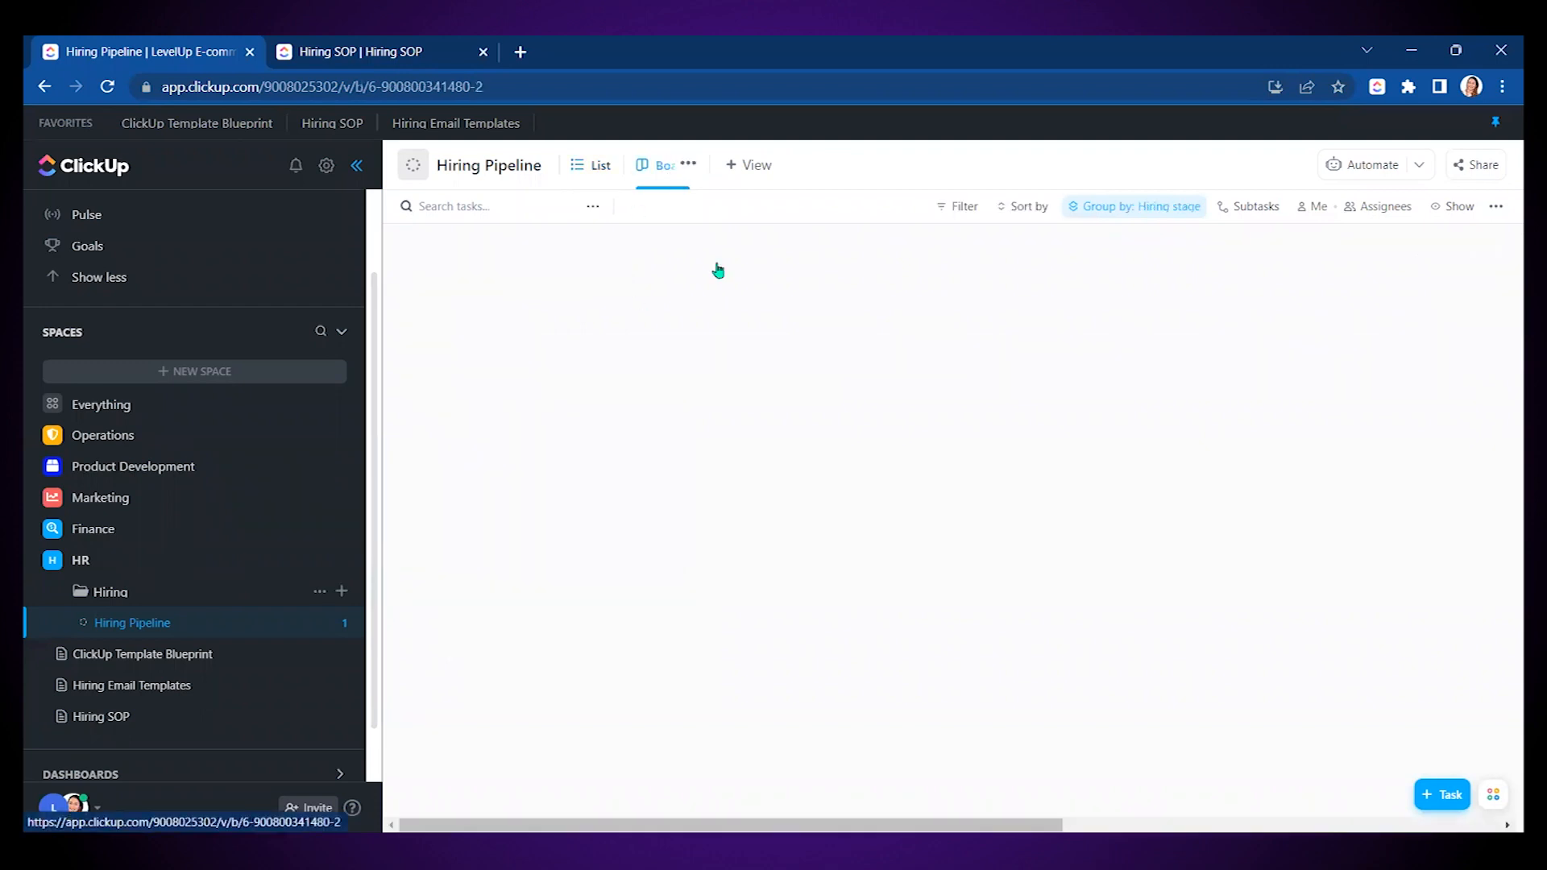
left_click(357, 166)
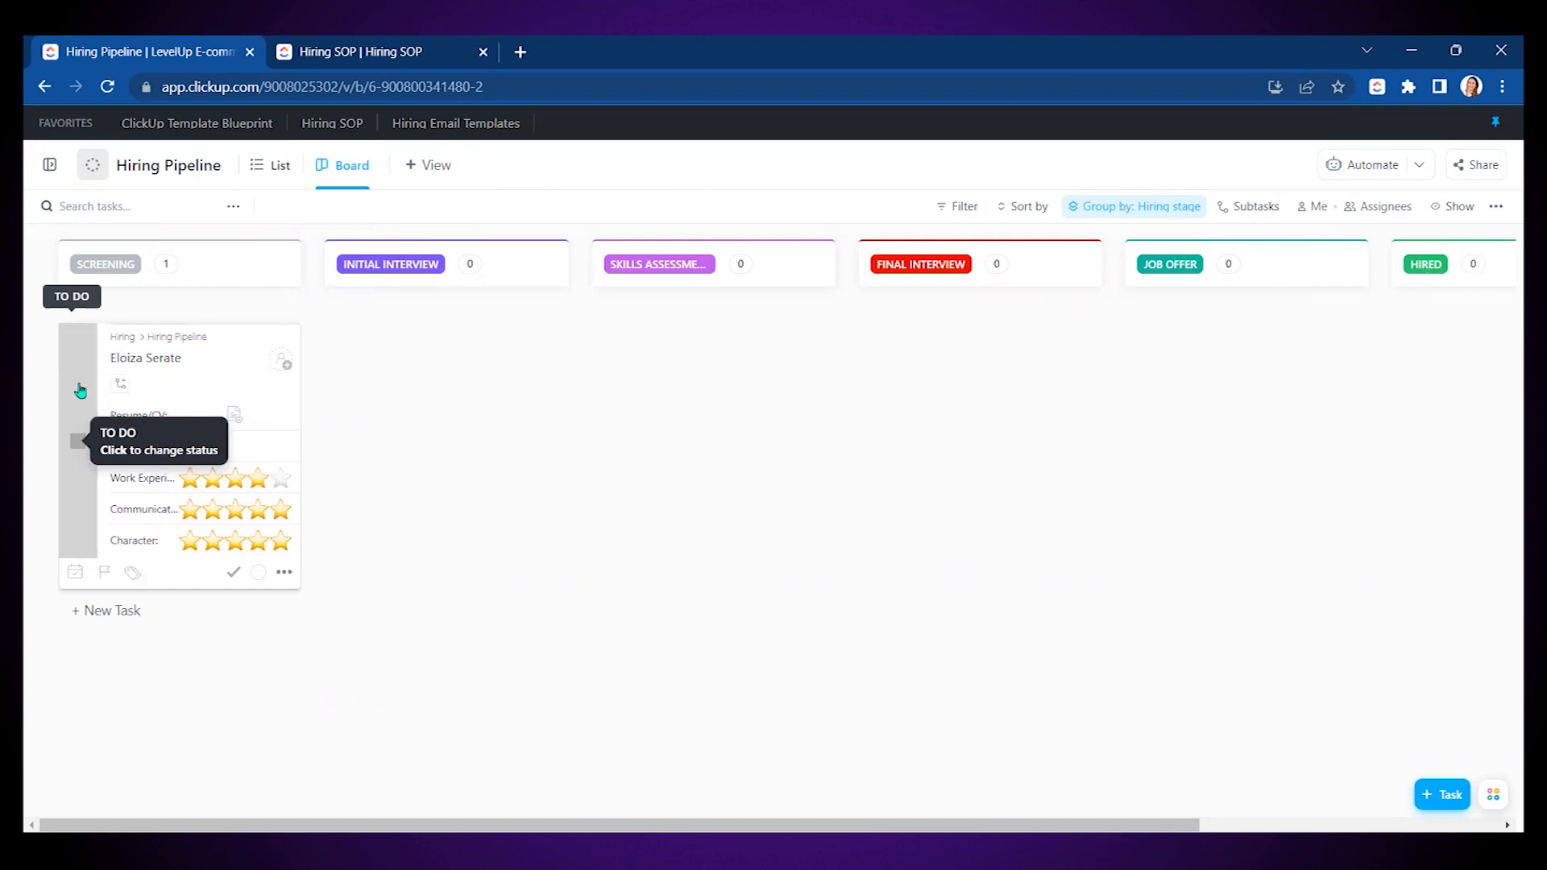
left_click(78, 416)
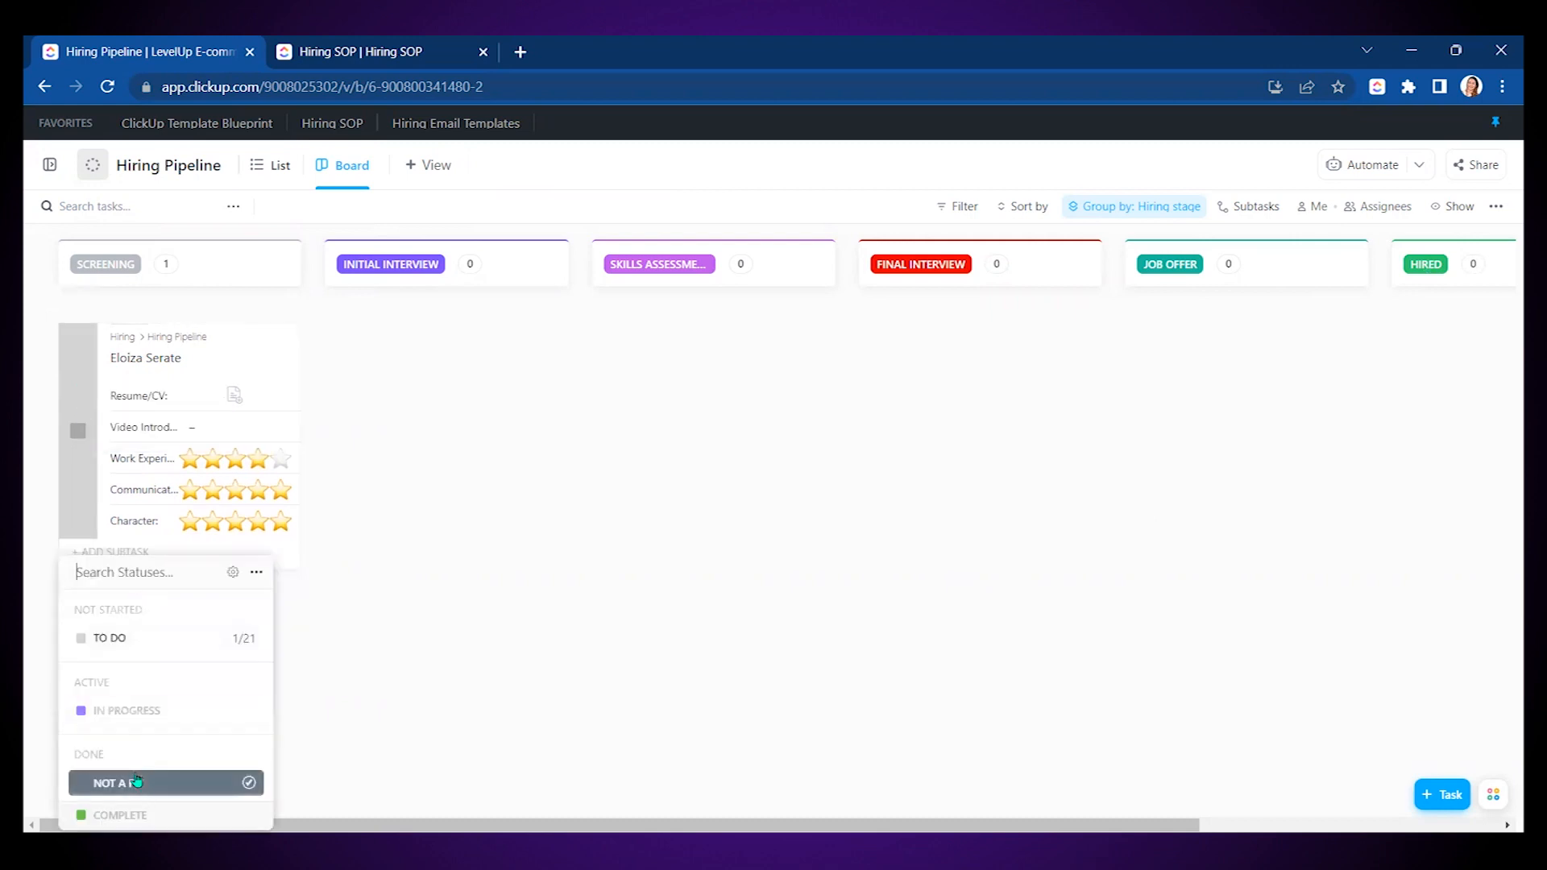
left_click(398, 650)
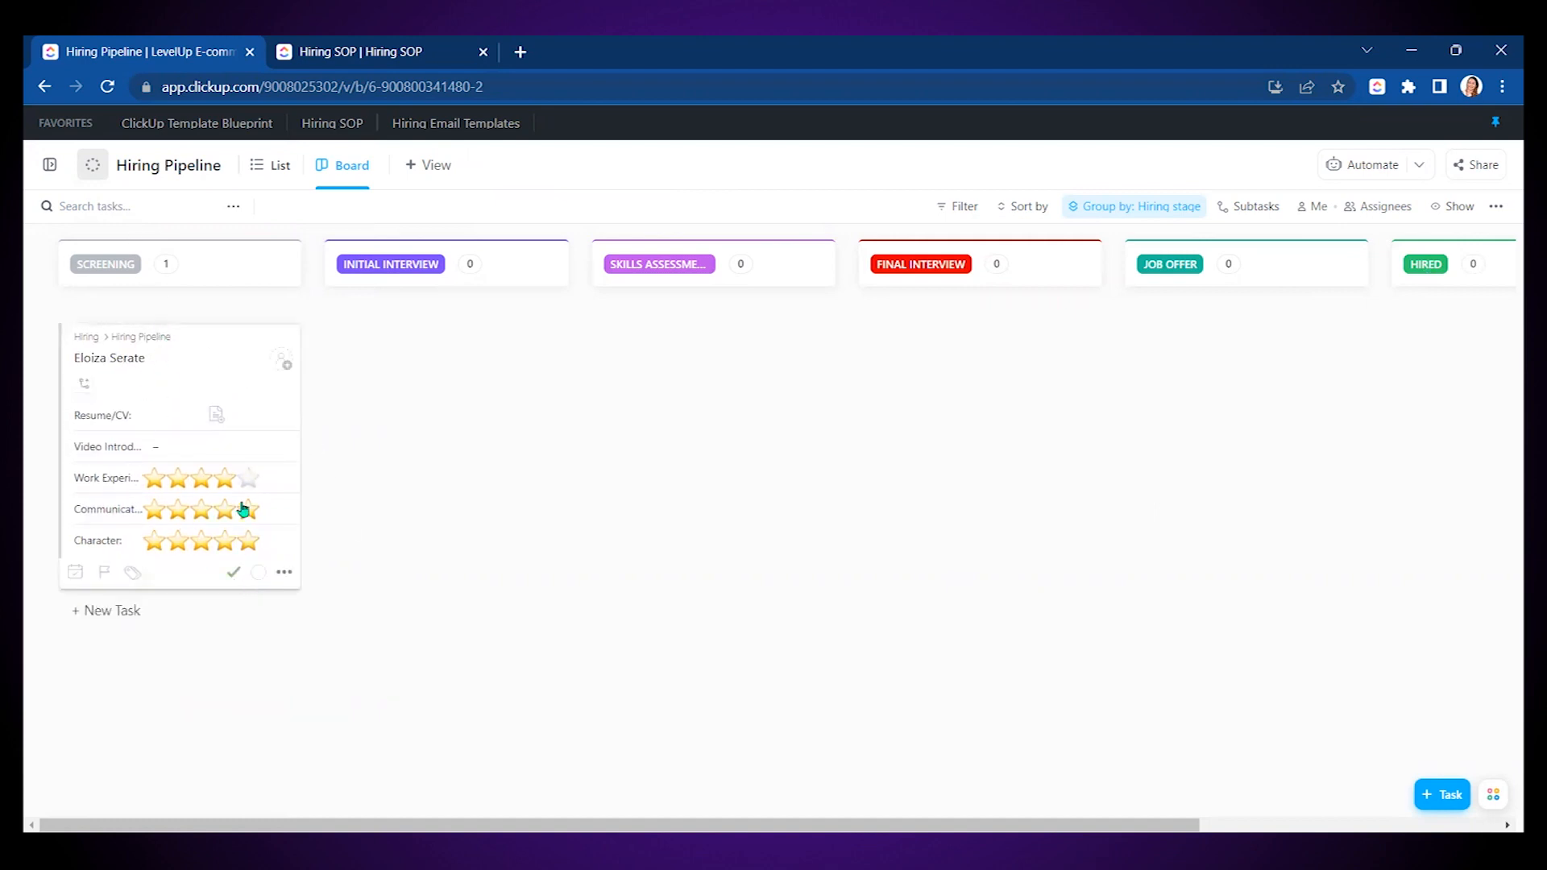
left_click_drag(166, 367, 1005, 395)
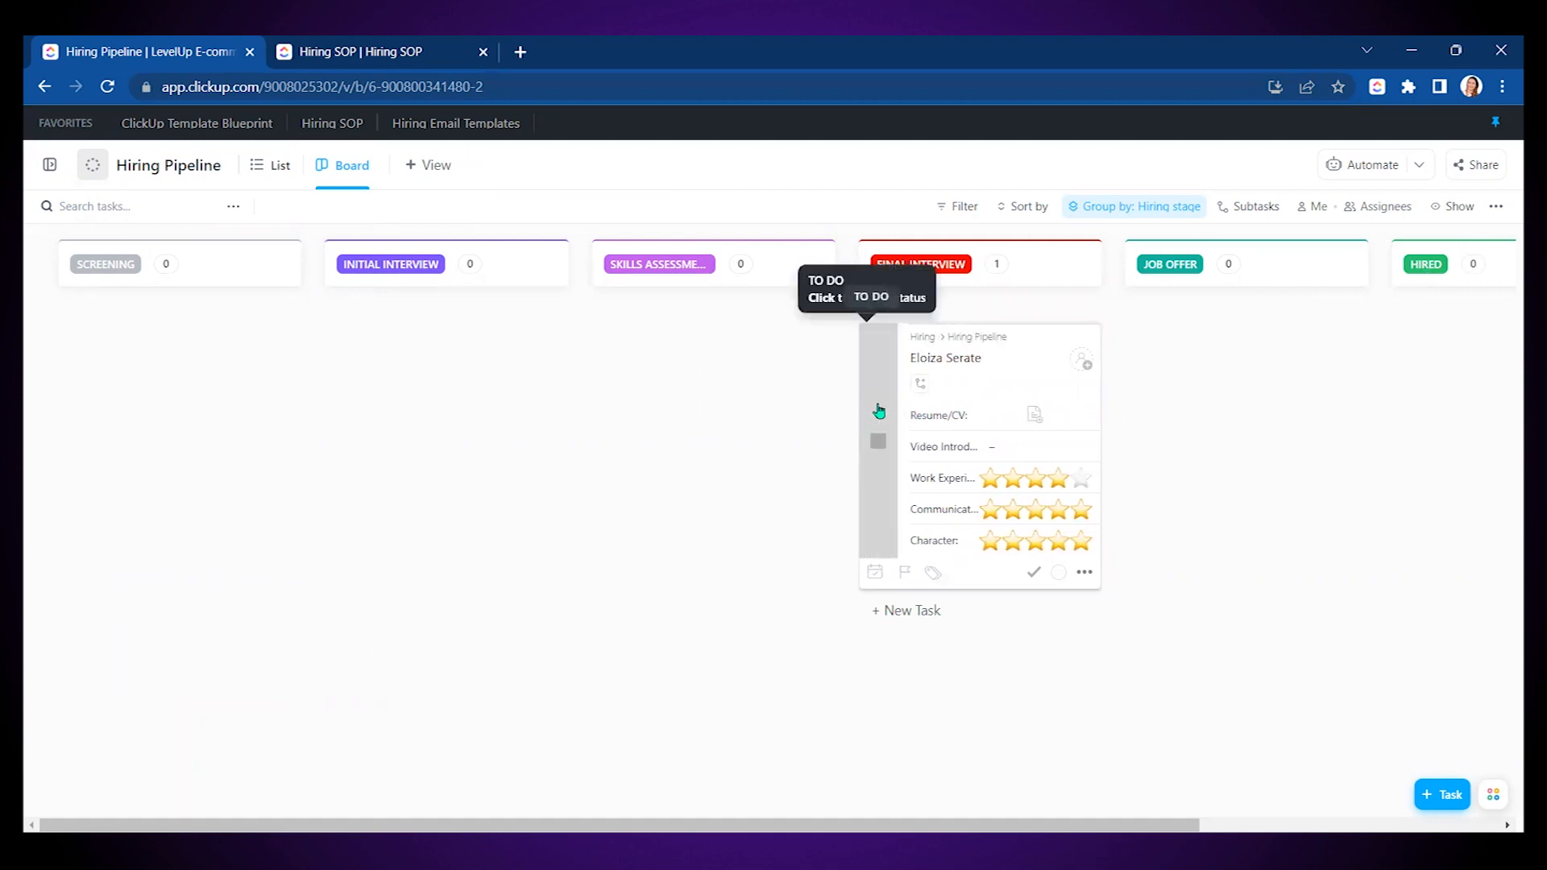
- Mark the candidate NOT A FIT, then switch their status back to TO DO
left_click(878, 411)
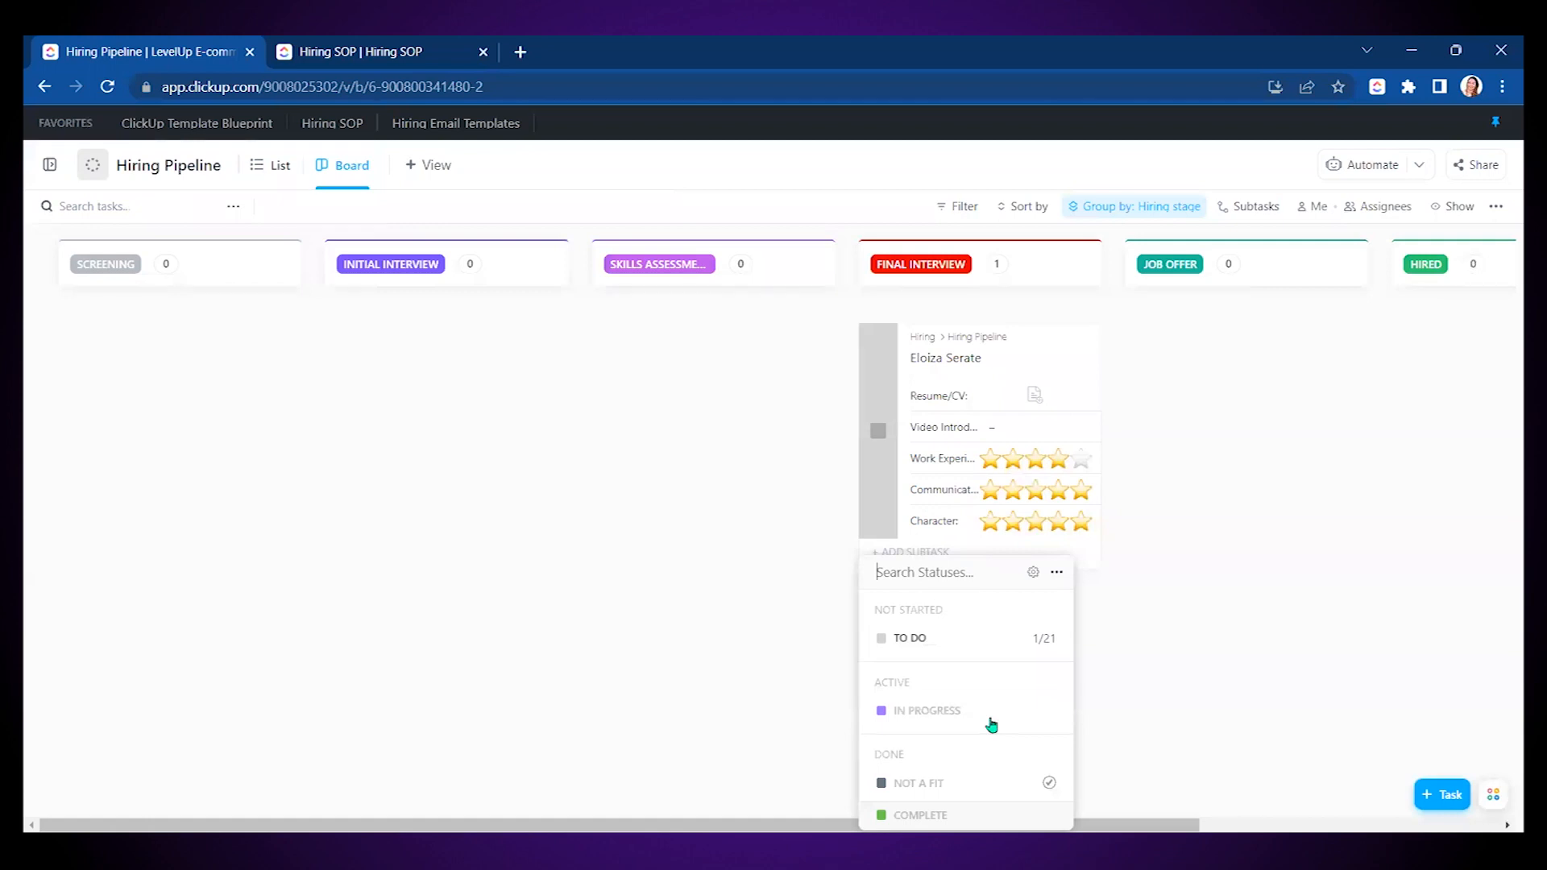
left_click(941, 783)
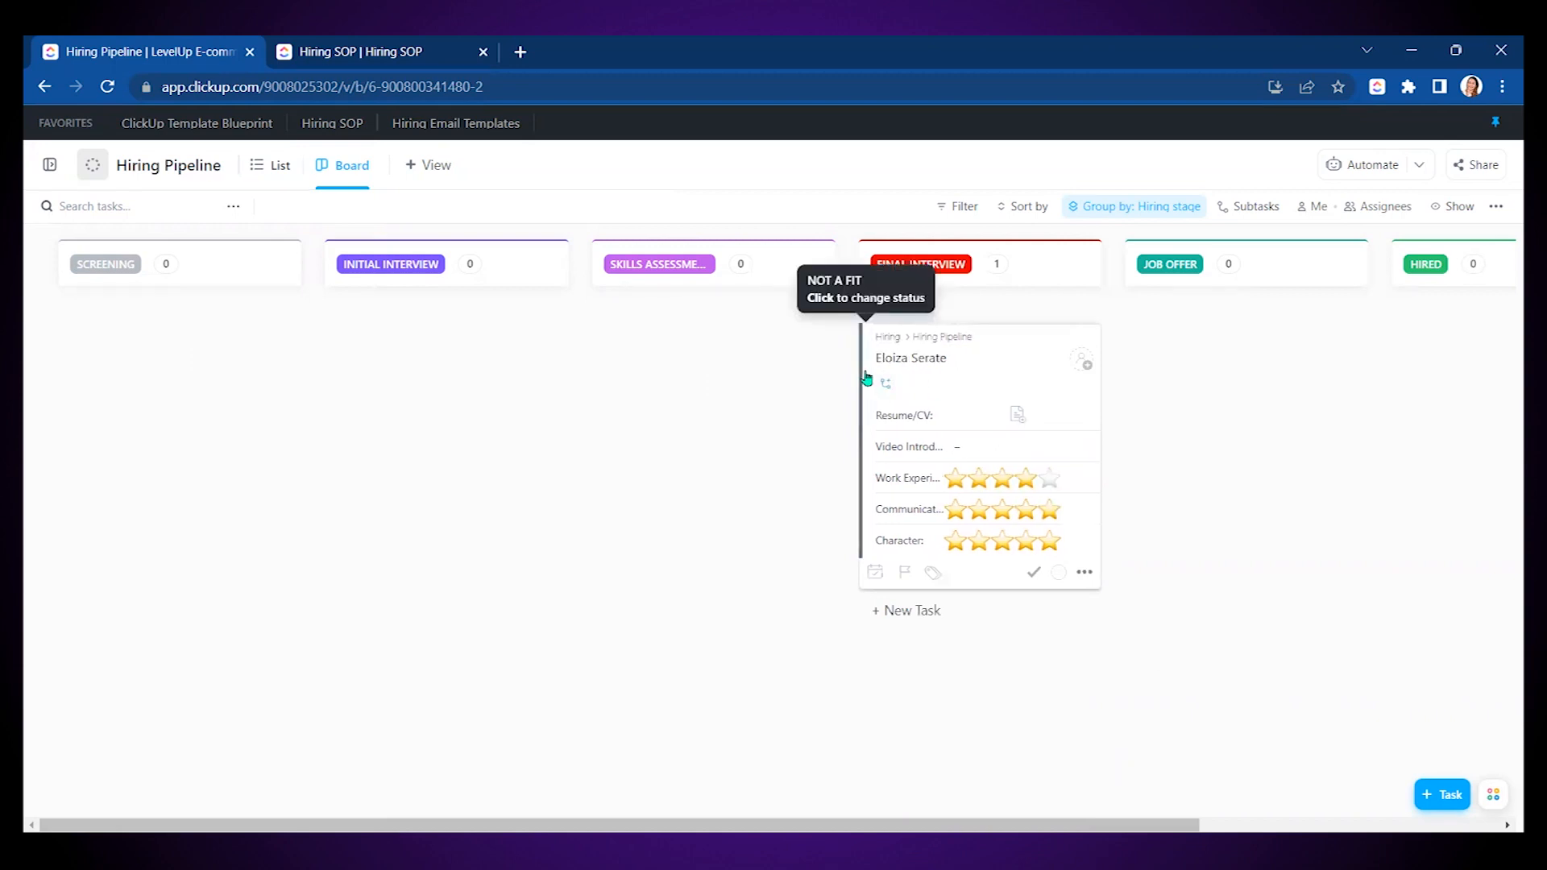
left_click(892, 528)
left_click(914, 638)
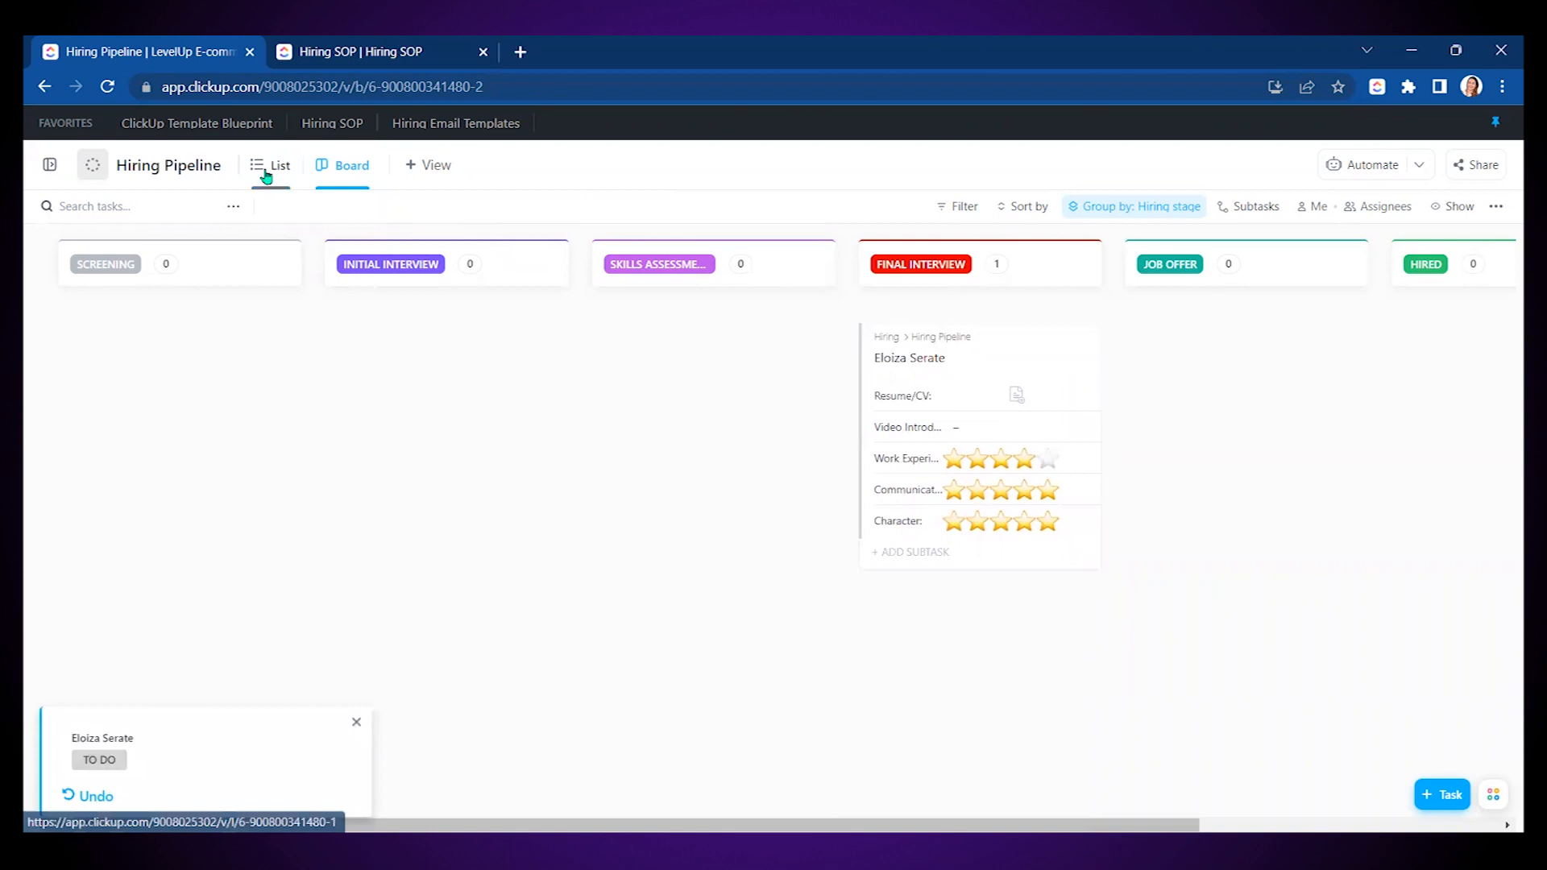
left_click(368, 167)
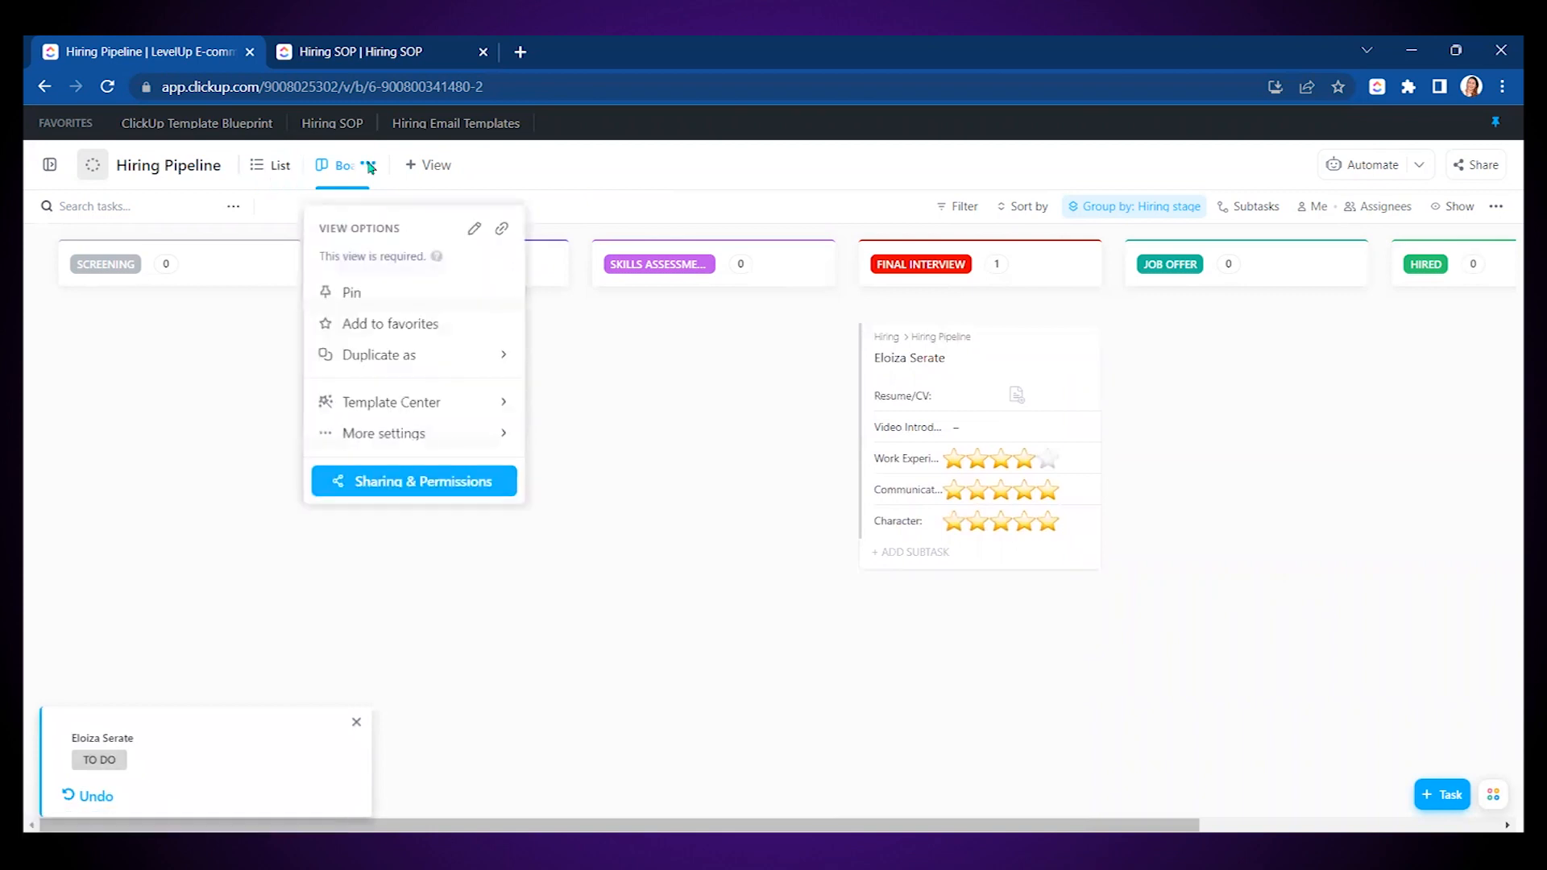
- Rename the Board view to 'Hiring Pipeline' and the List view to 'Candidates'
left_click(474, 226)
type("Hiring Pipeline")
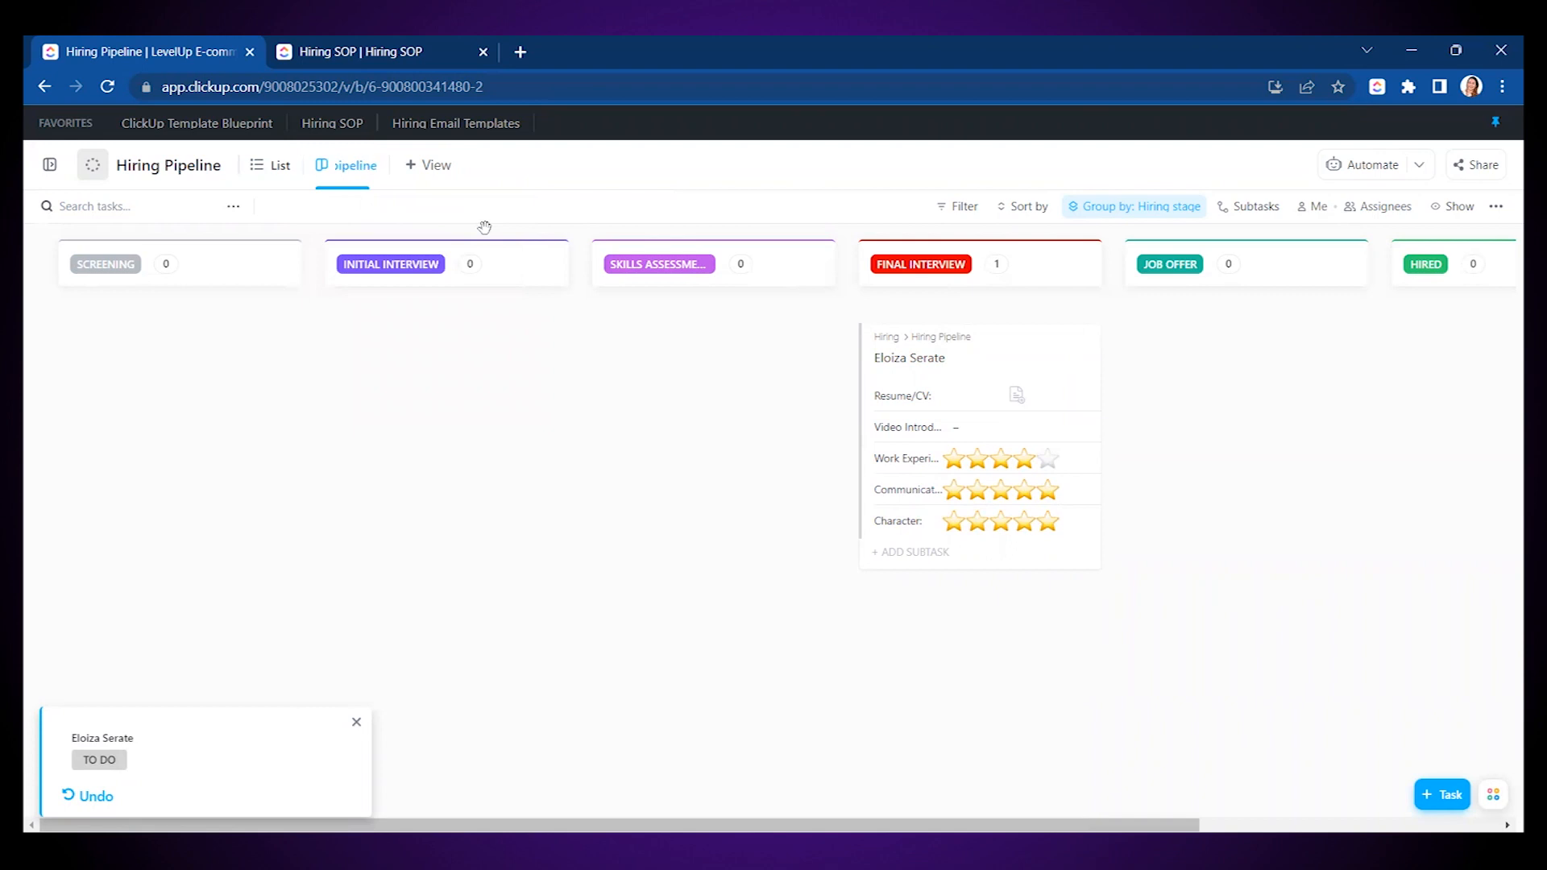
left_click(452, 428)
left_click(270, 165)
left_click(324, 166)
left_click(408, 230)
type("Candidates")
key("Return")
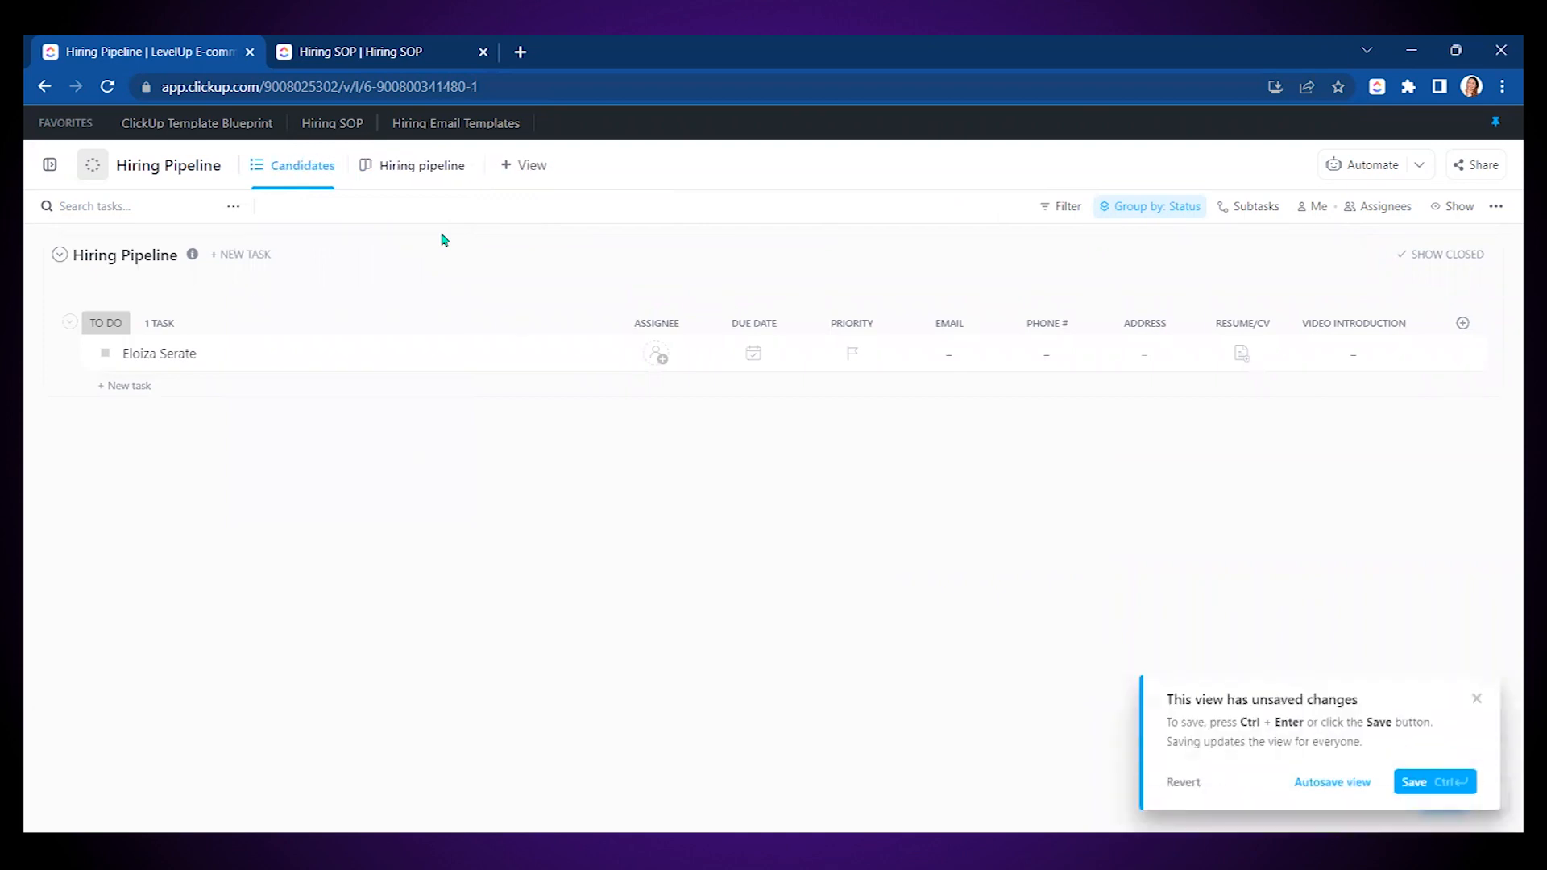
key("ctrl+Return")
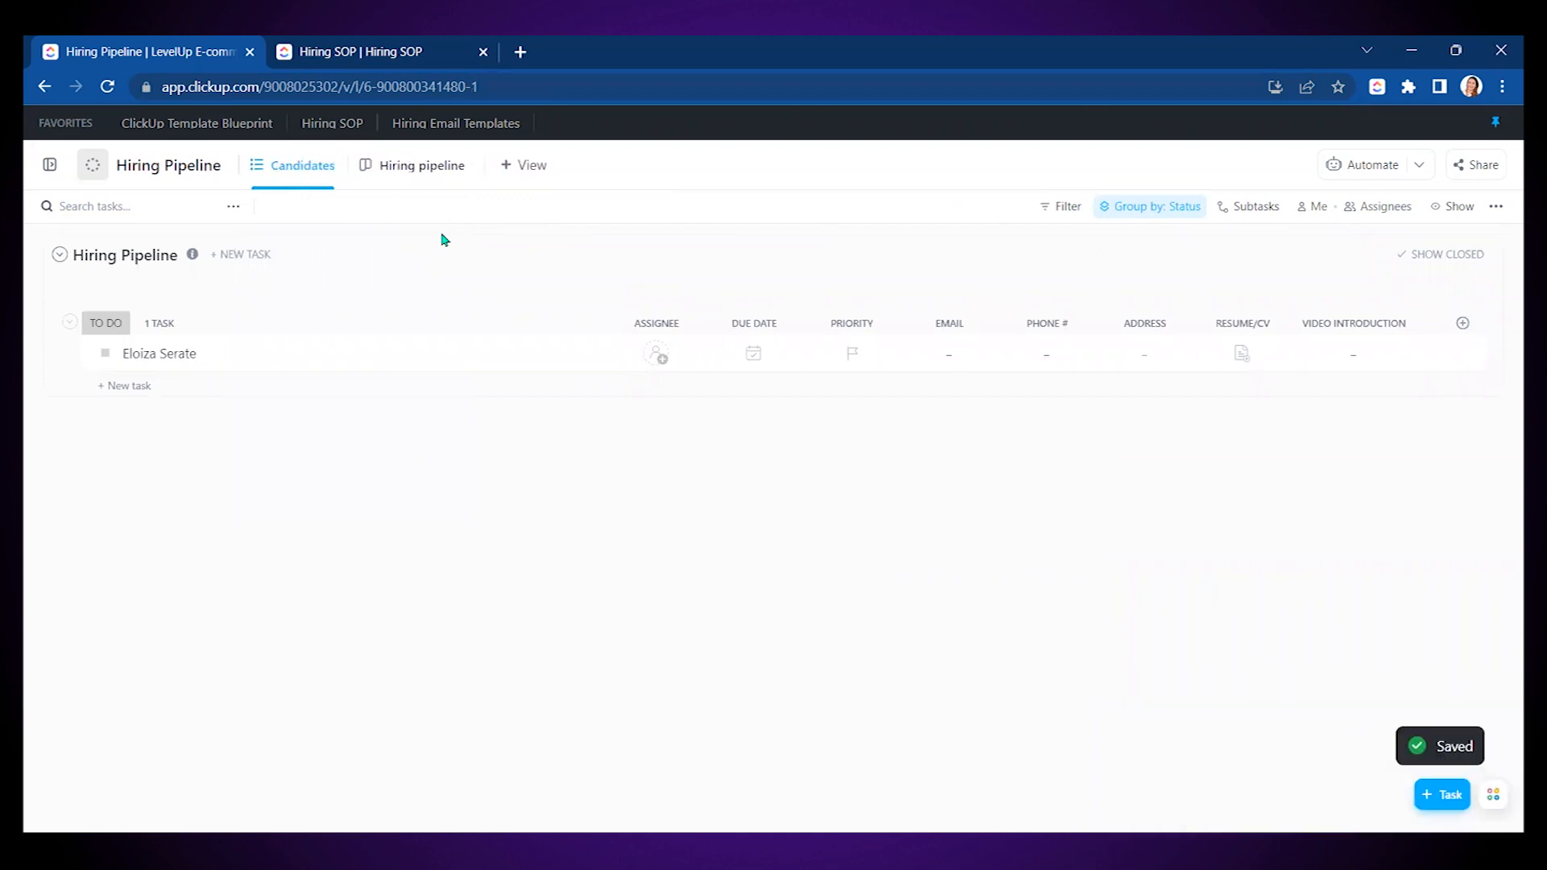
- Add a new Form view named 'Application Form'
left_click(524, 164)
scroll(564, 741, "down", 1)
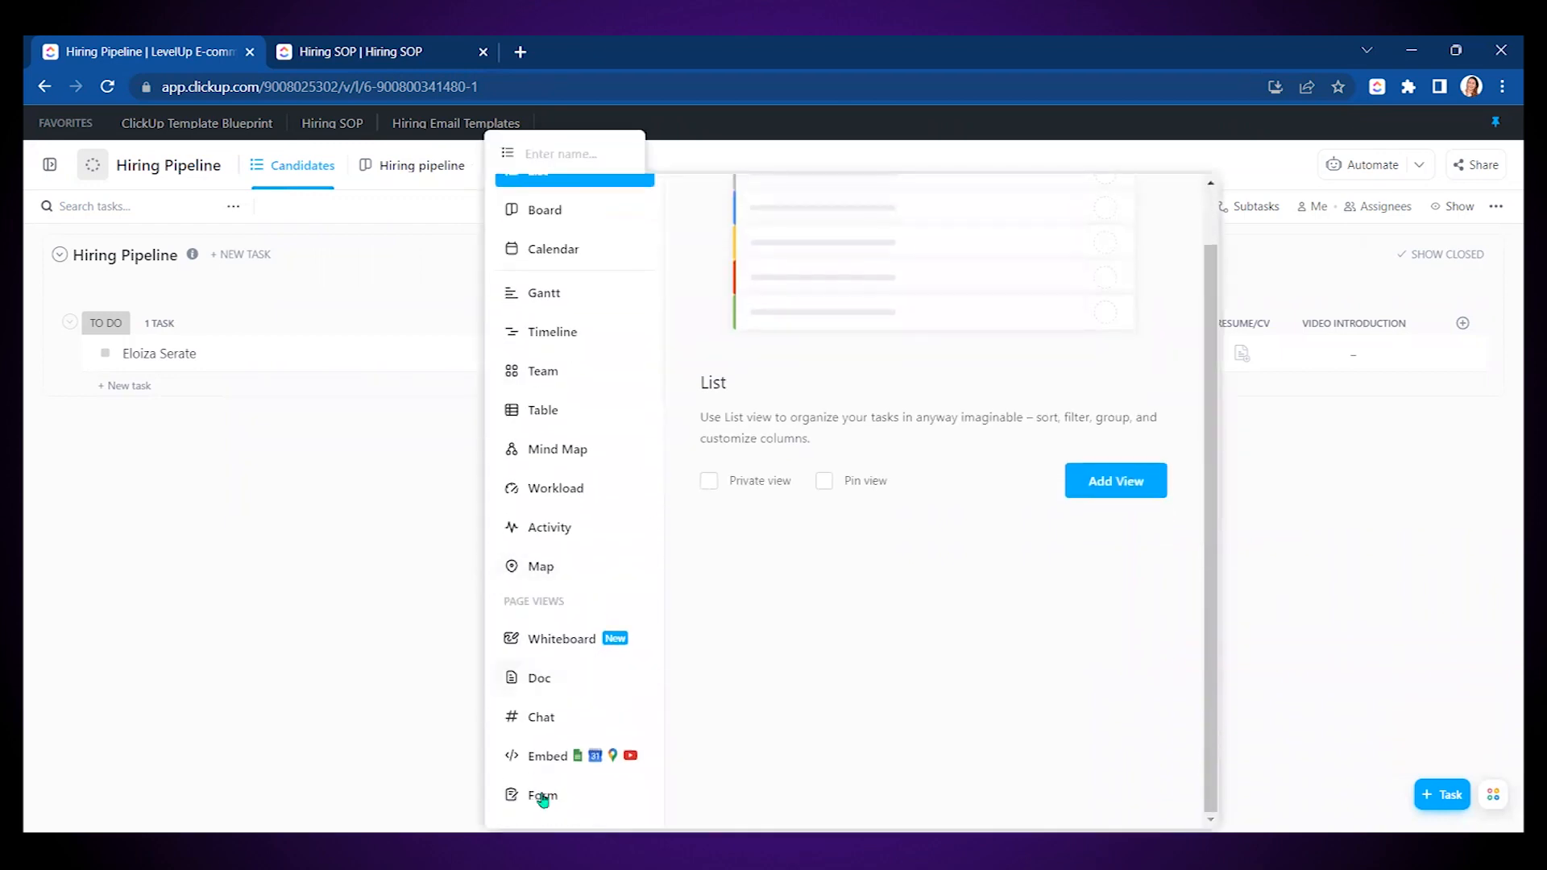
left_click(542, 795)
type("Application Form")
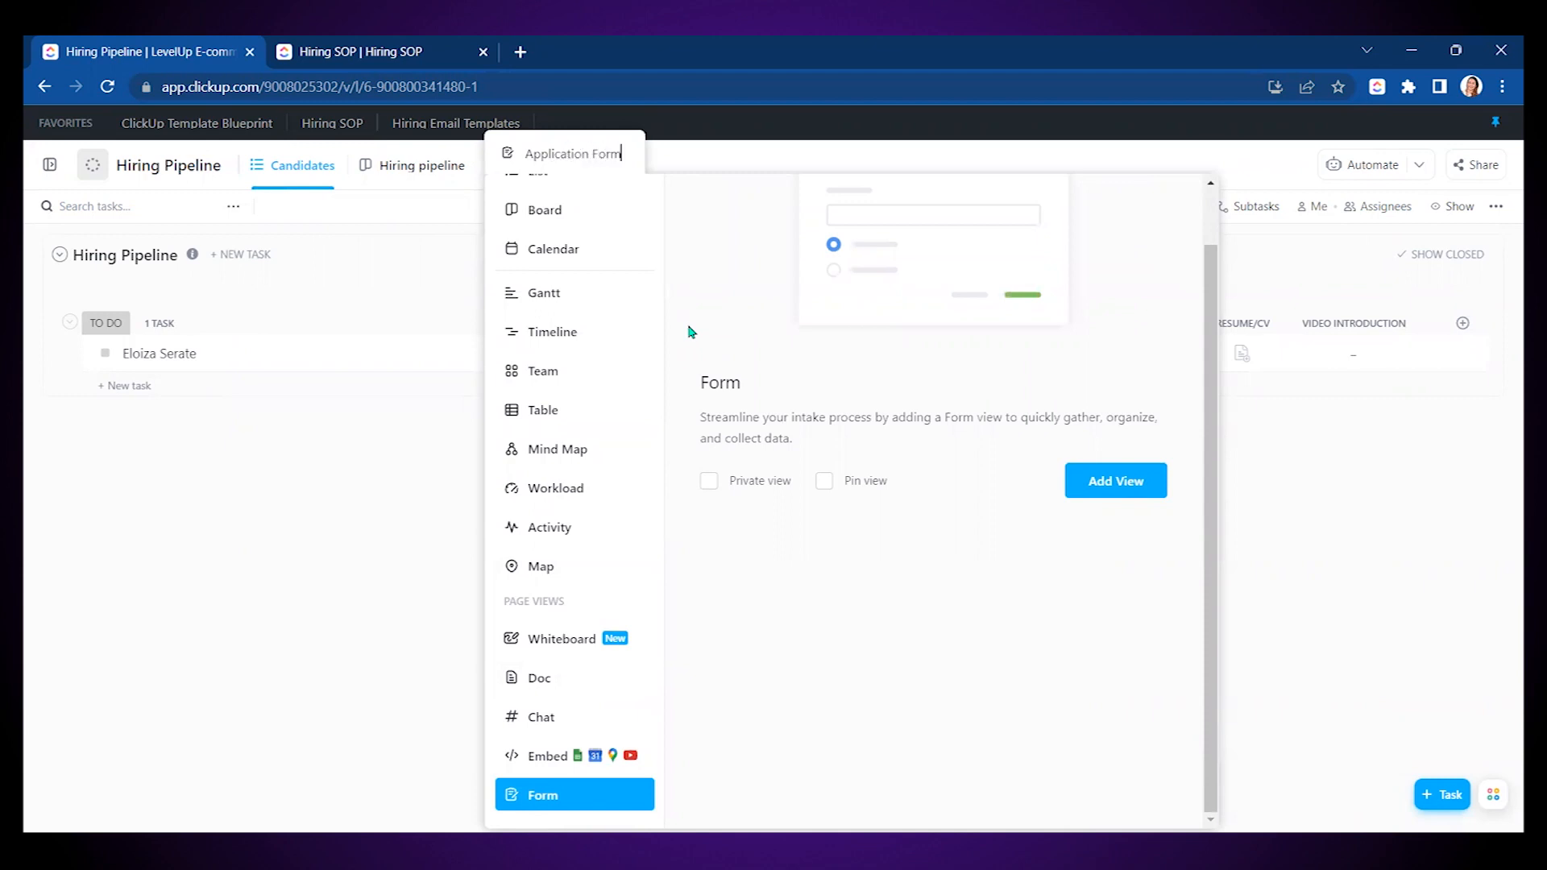
key("Return")
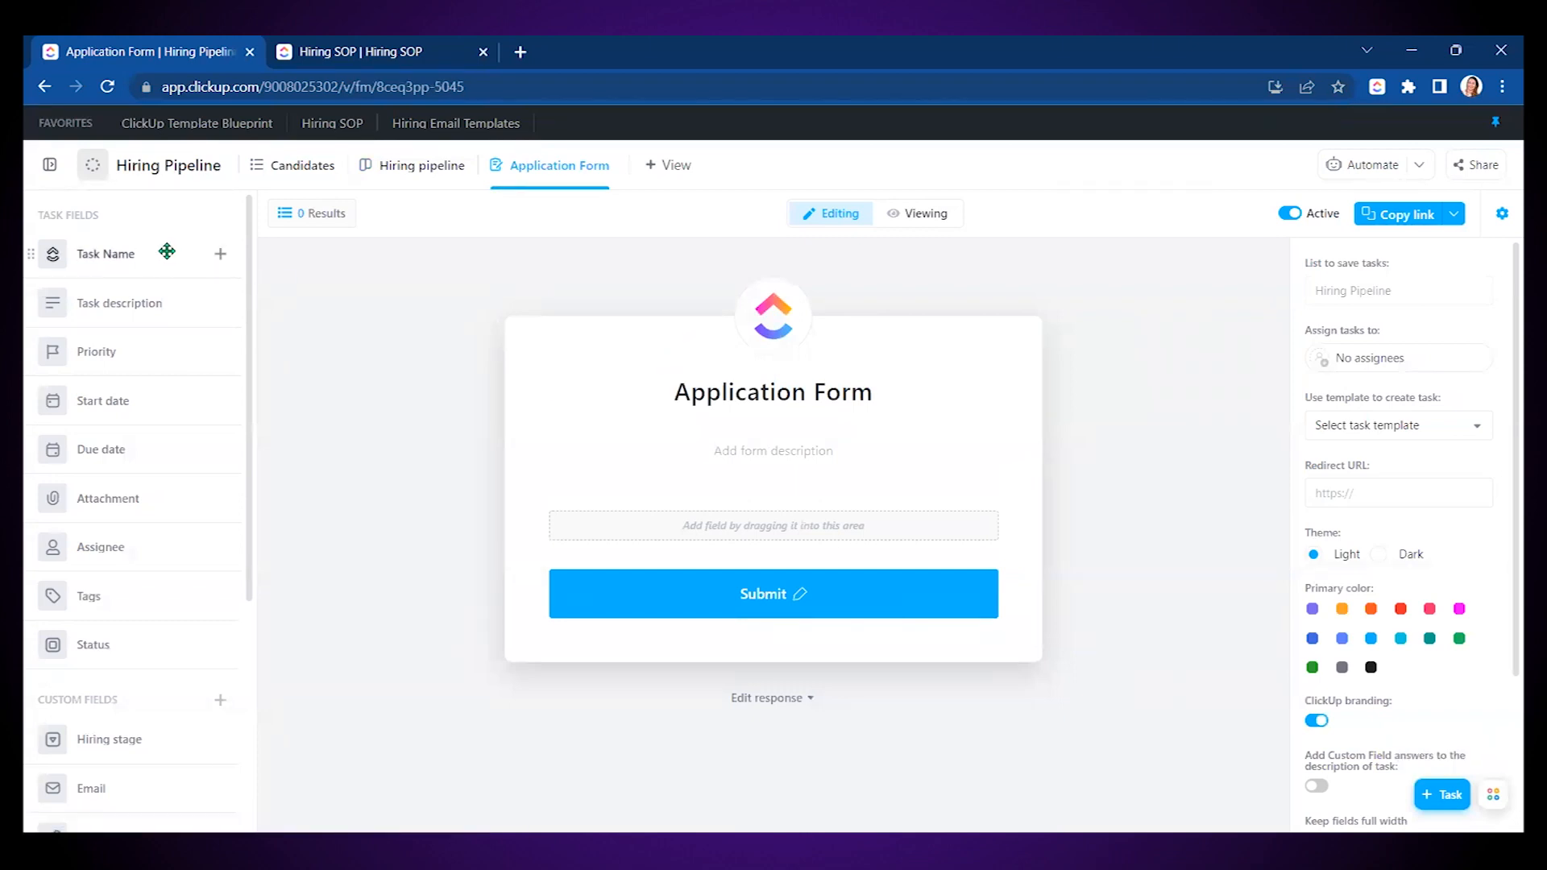
- Add the Task Name field to the form and relabel it 'Full name'
left_click(219, 257)
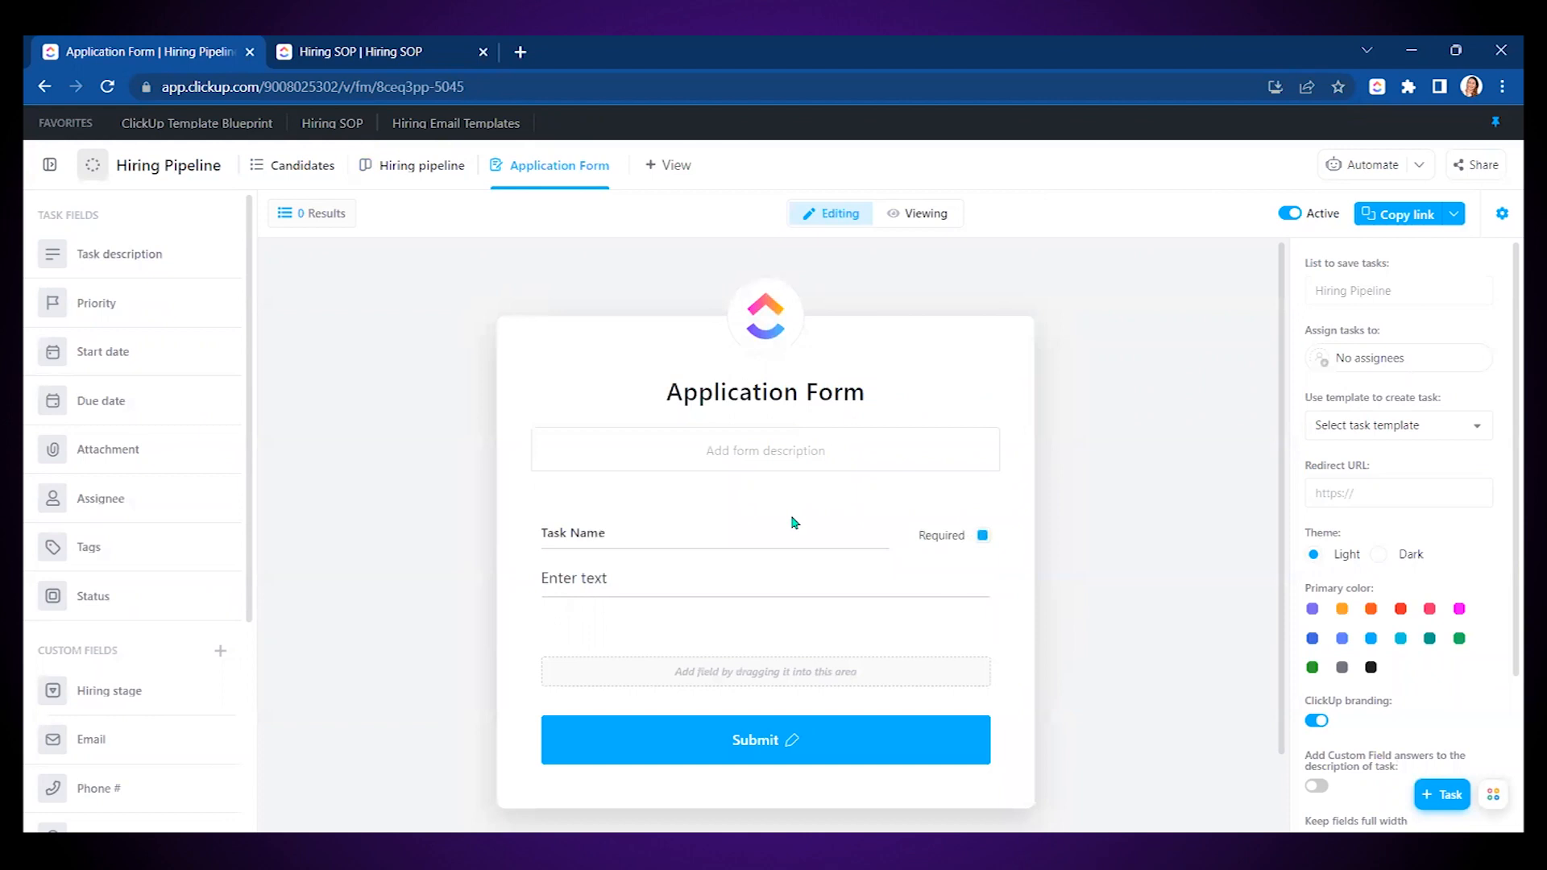
triple_click(638, 526)
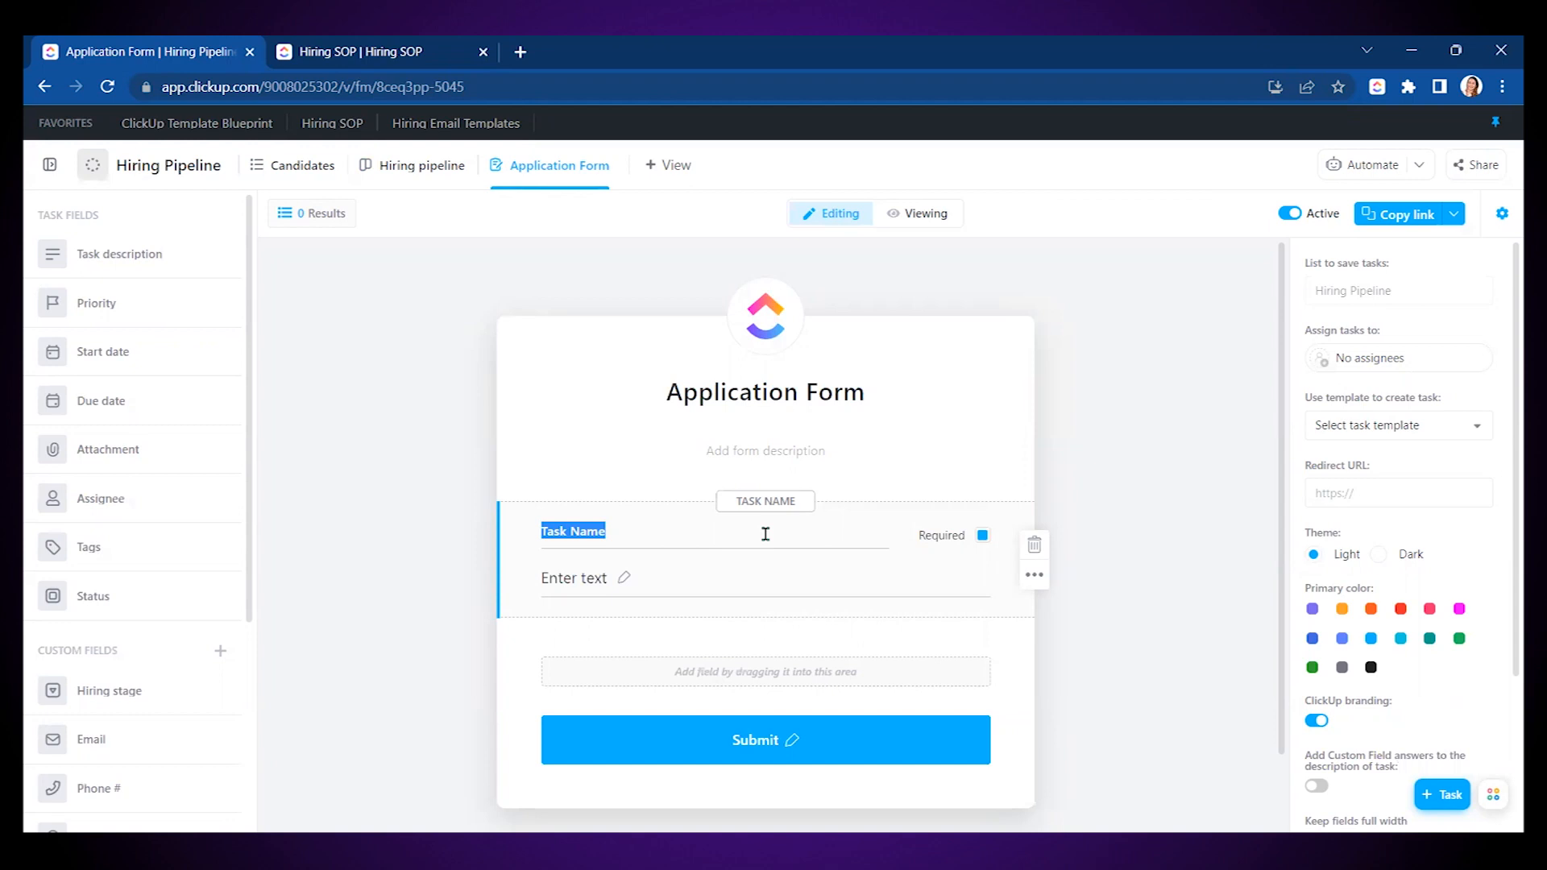
type("Full name")
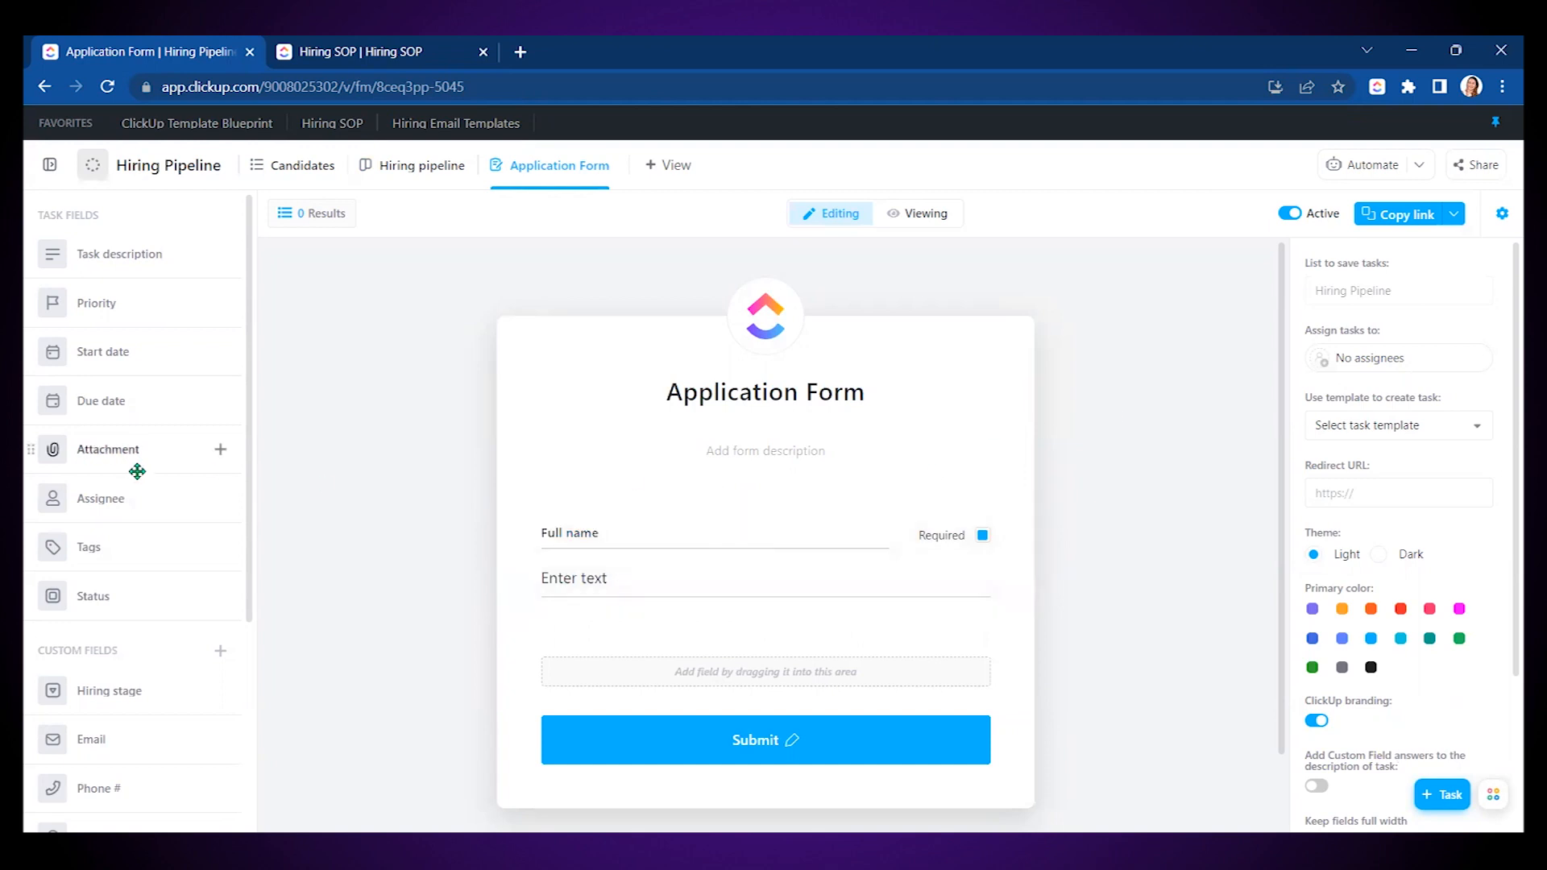
scroll(117, 597, "down", 3)
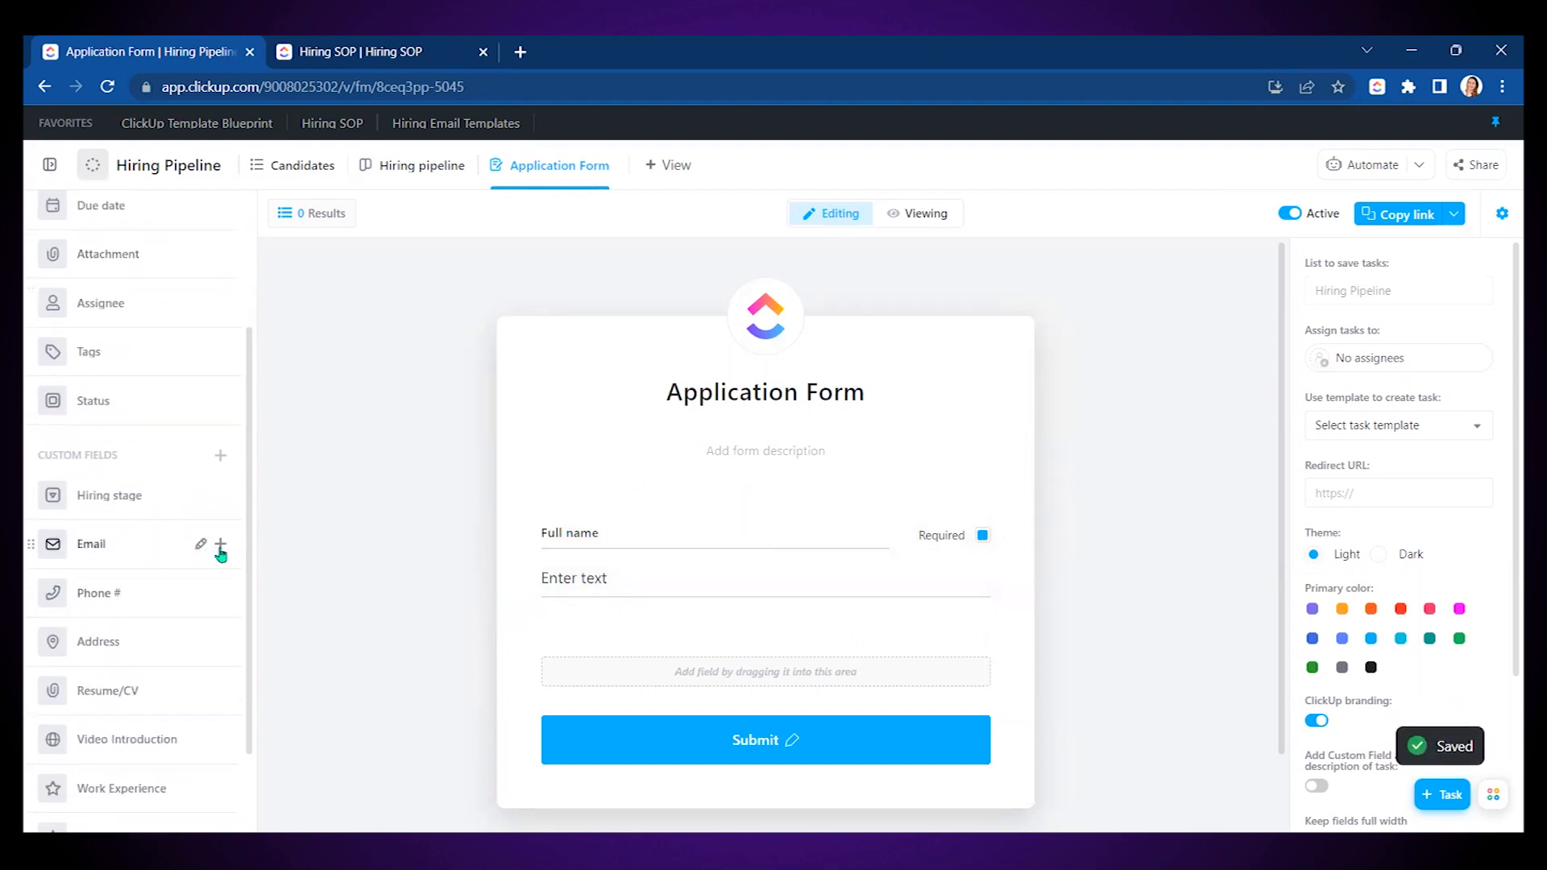
- Add the Email, Phone #, Address, Resume/CV and Video Introduction fields to the form
left_click(220, 548)
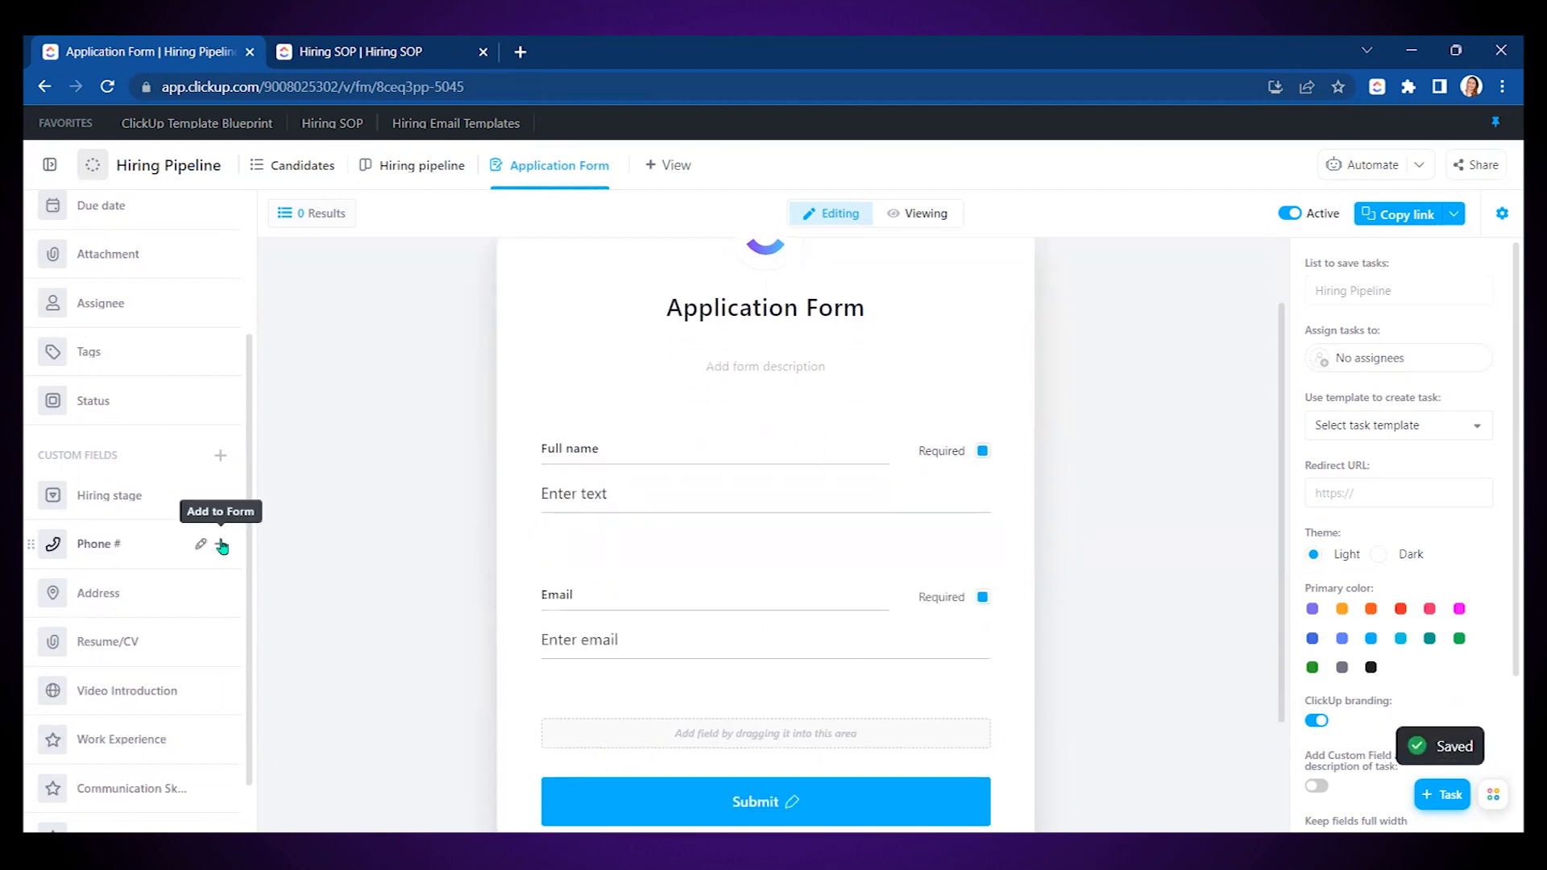
left_click(220, 548)
left_click(221, 548)
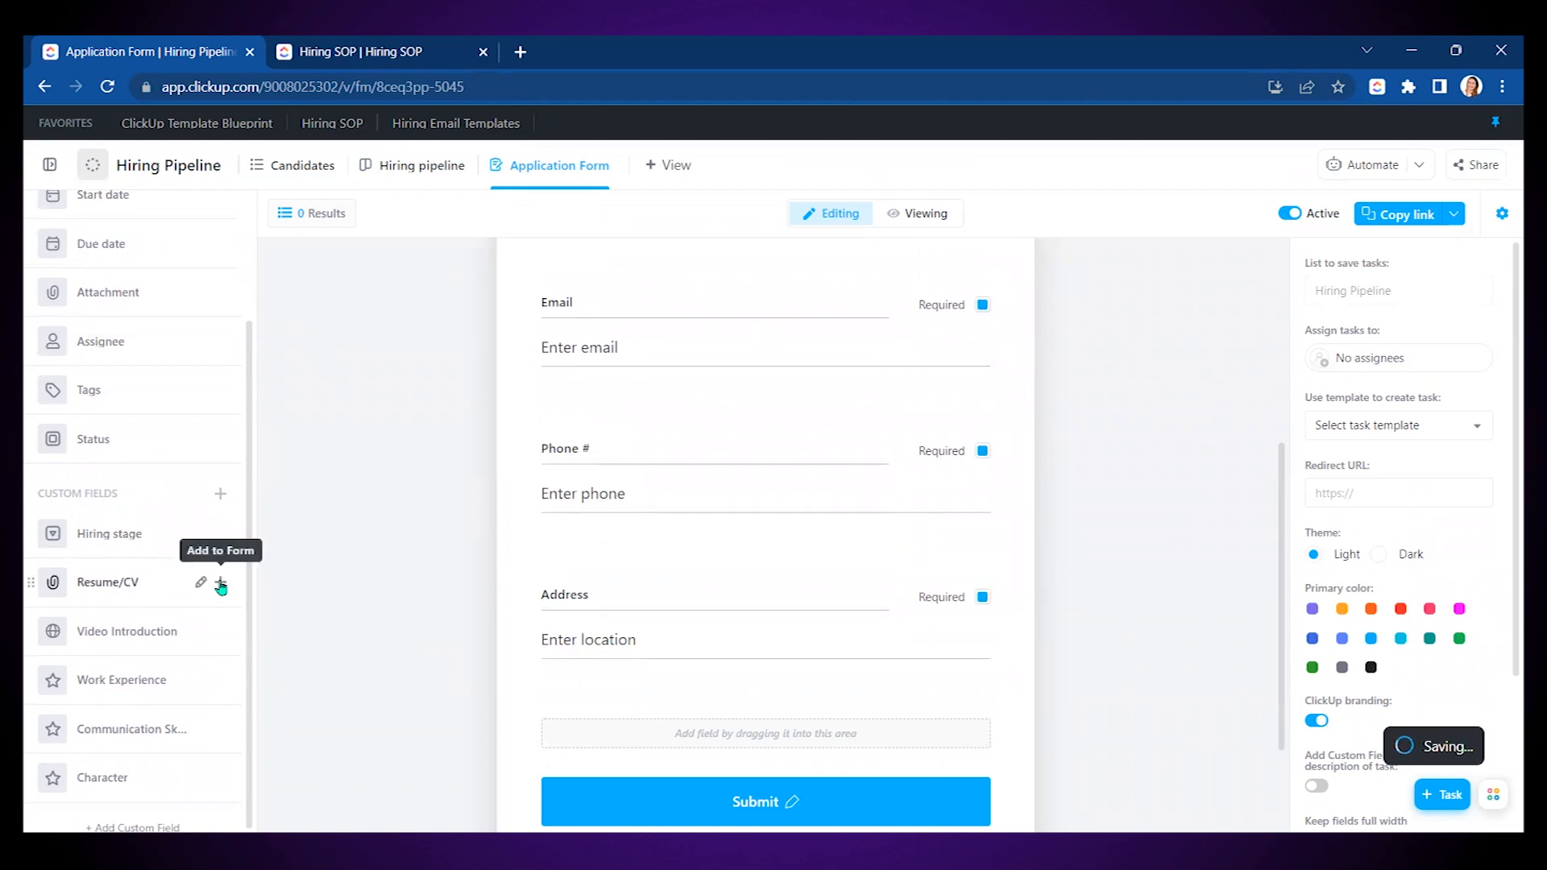
left_click(219, 583)
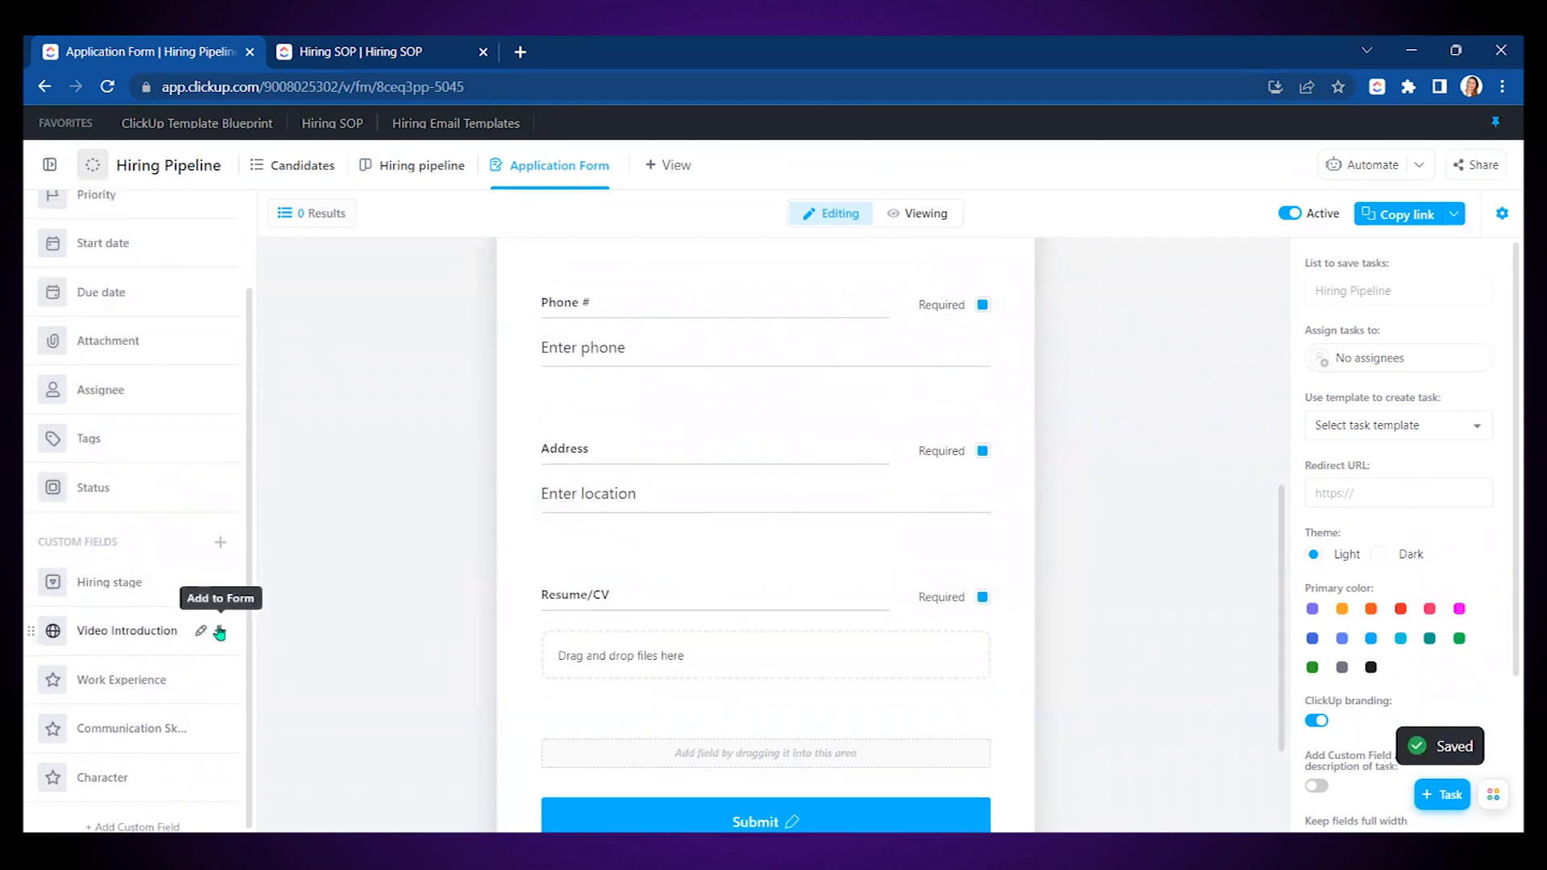
left_click(219, 631)
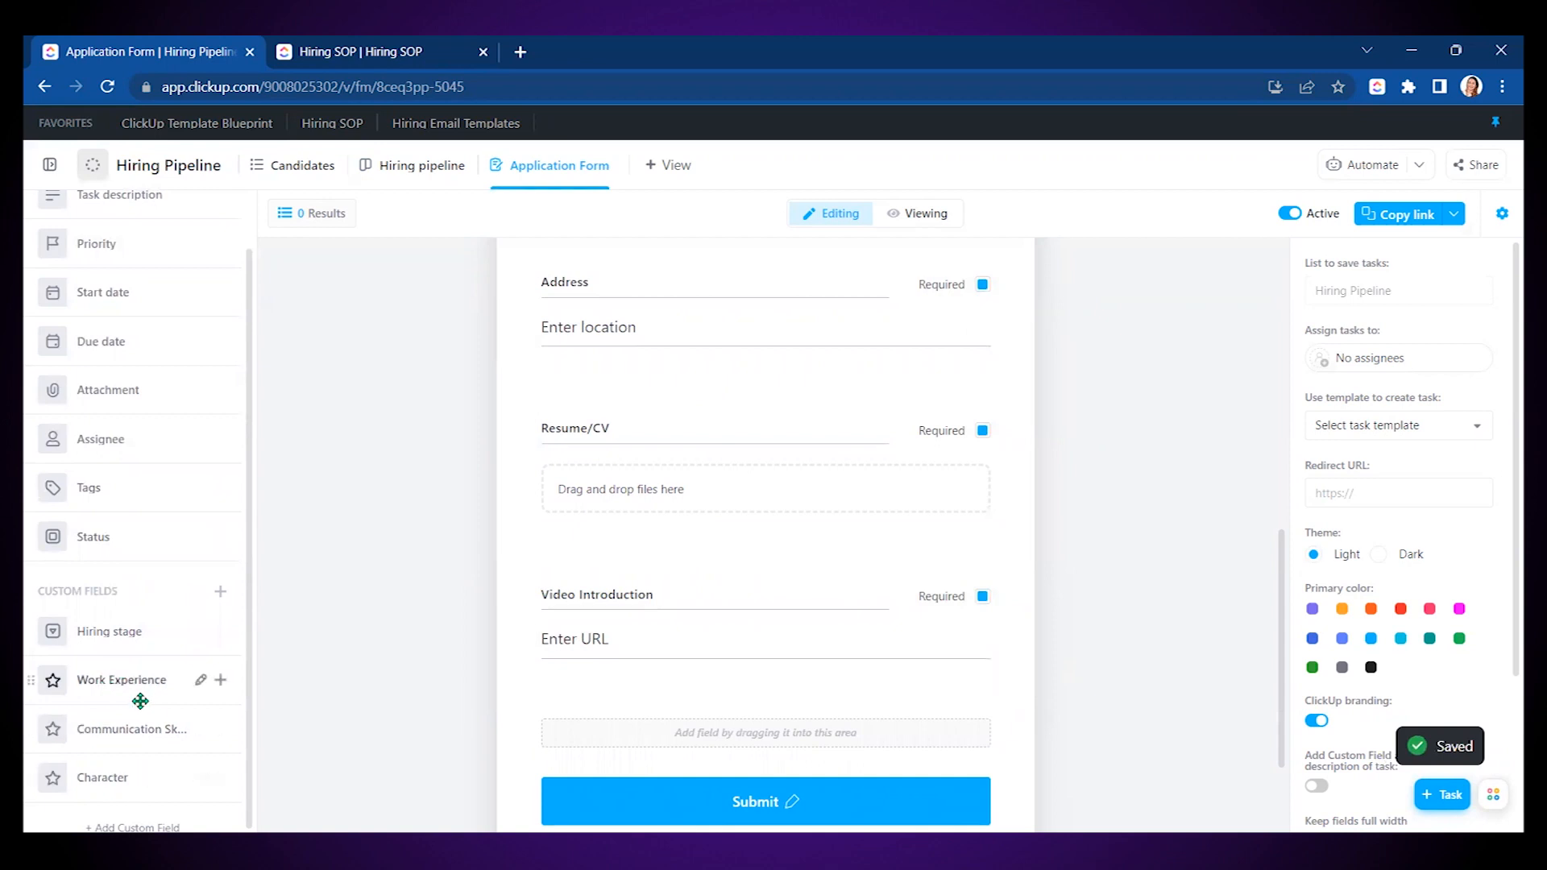
scroll(1192, 511, "up", 8)
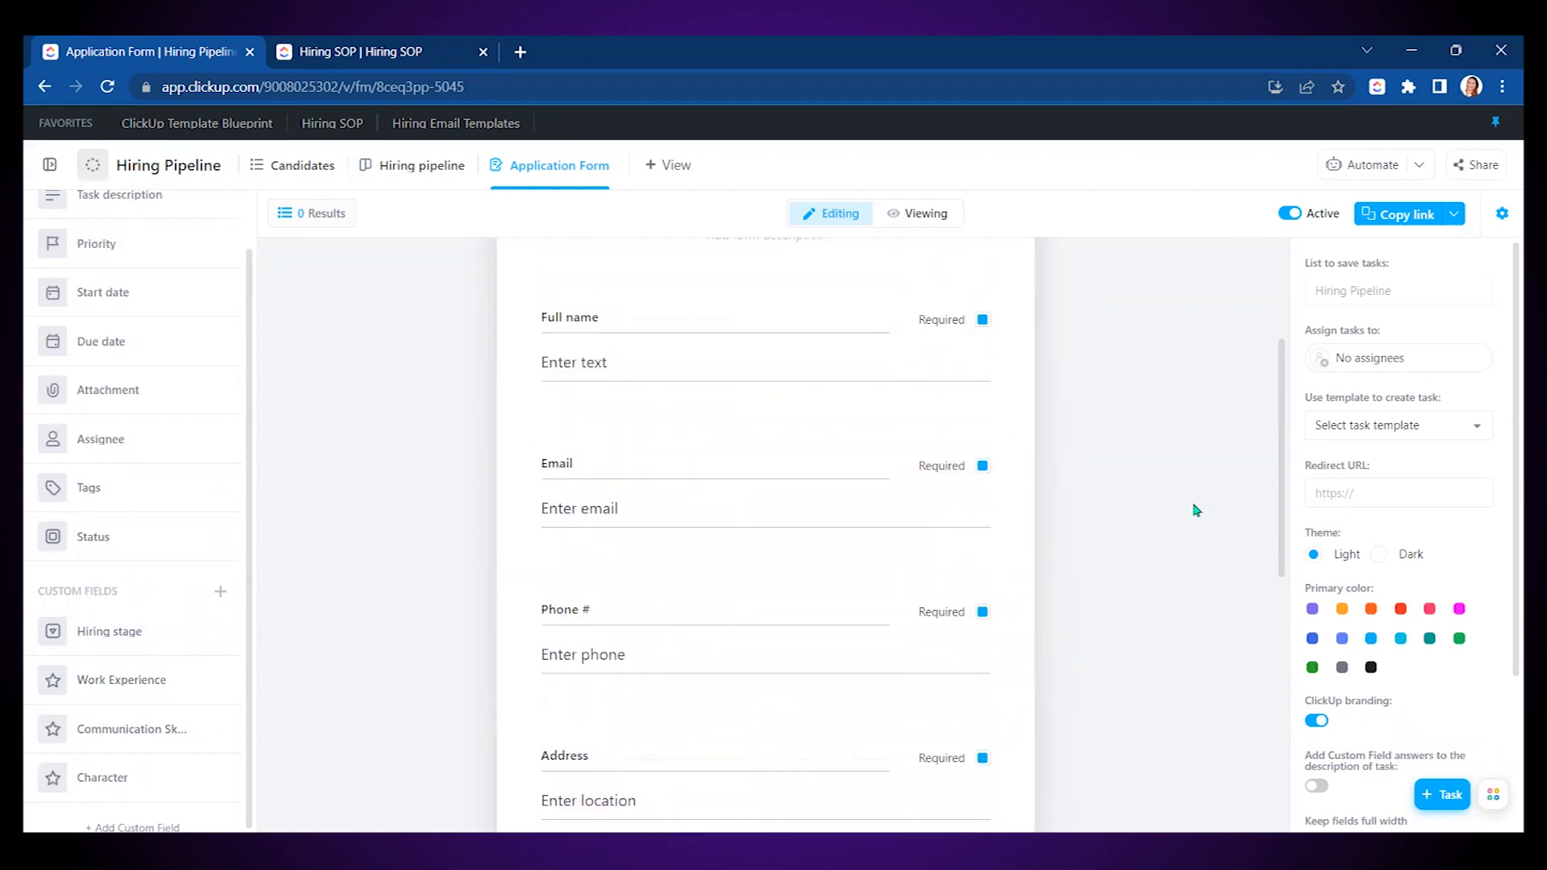
scroll(999, 587, "down", 1)
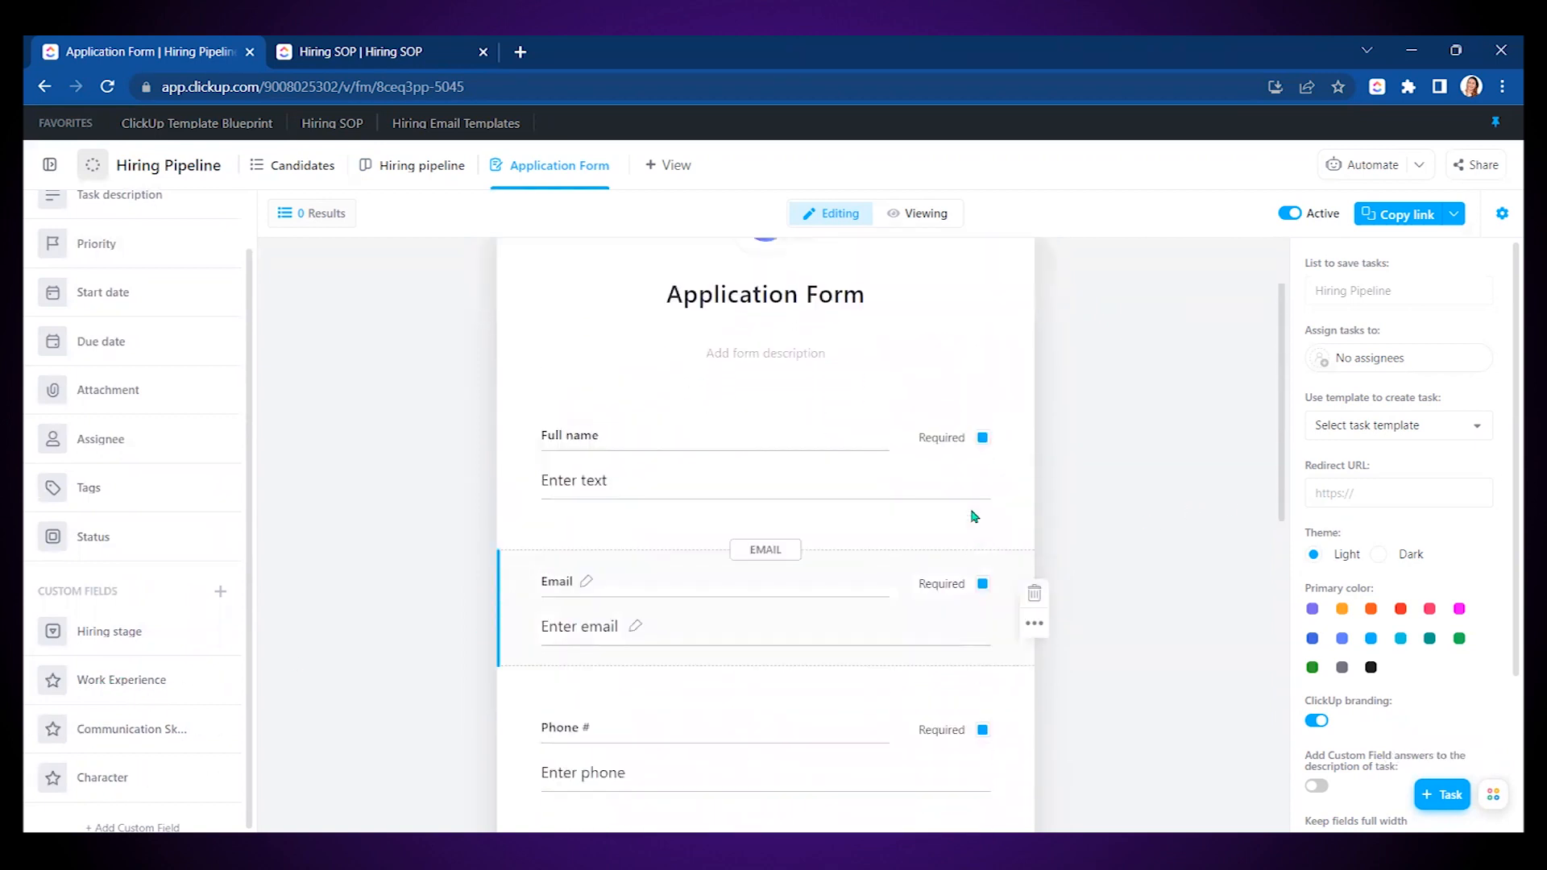
scroll(990, 640, "down", 6)
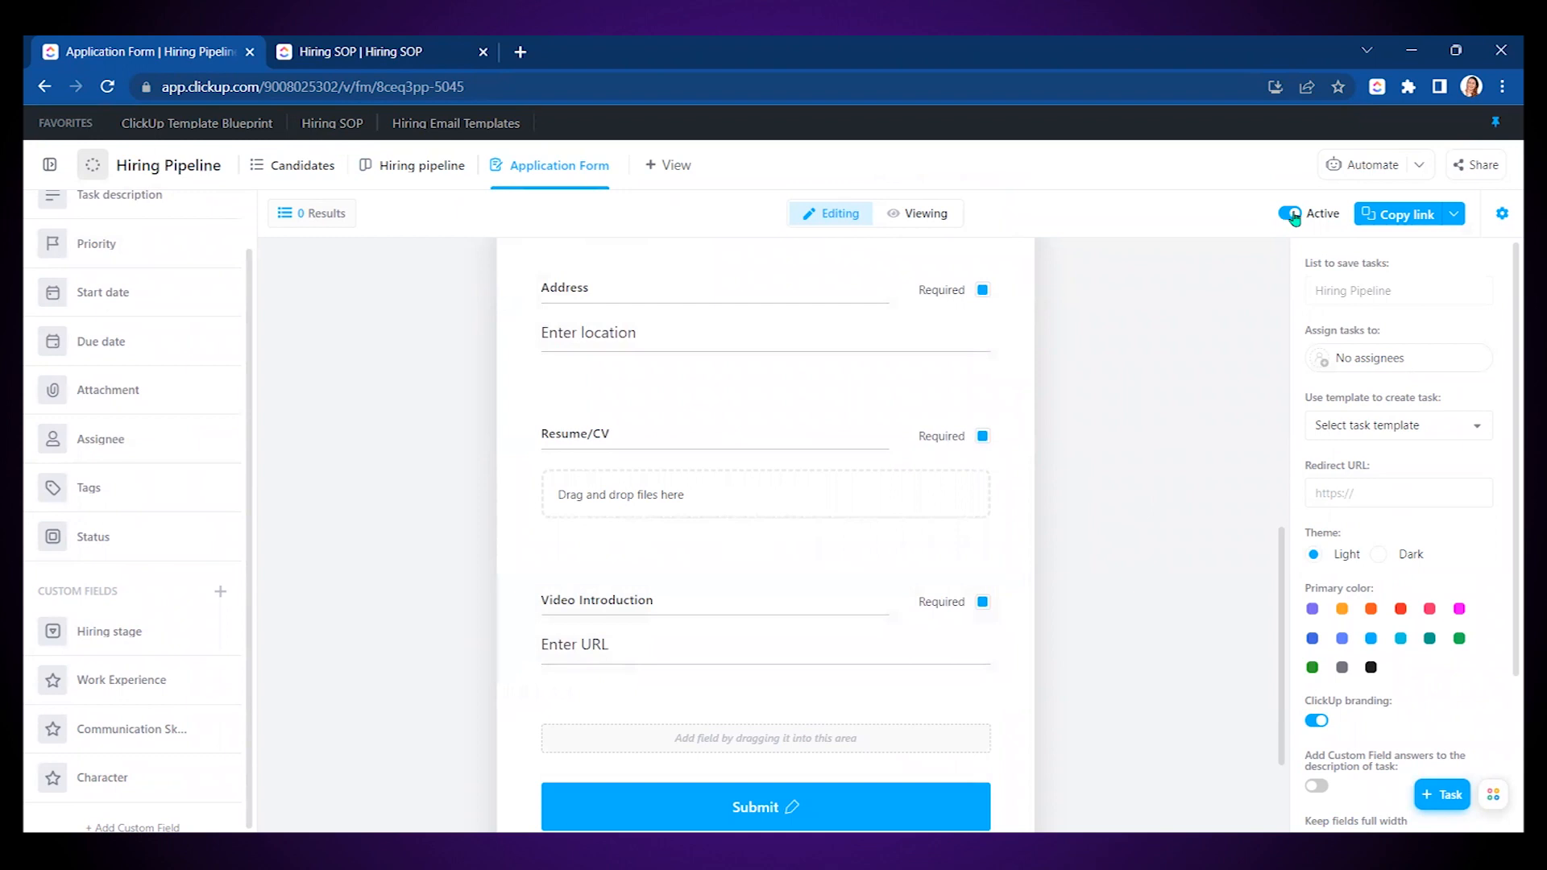
- Copy the Application Form's shareable link
left_click(1403, 218)
scroll(1162, 413, "up", 10)
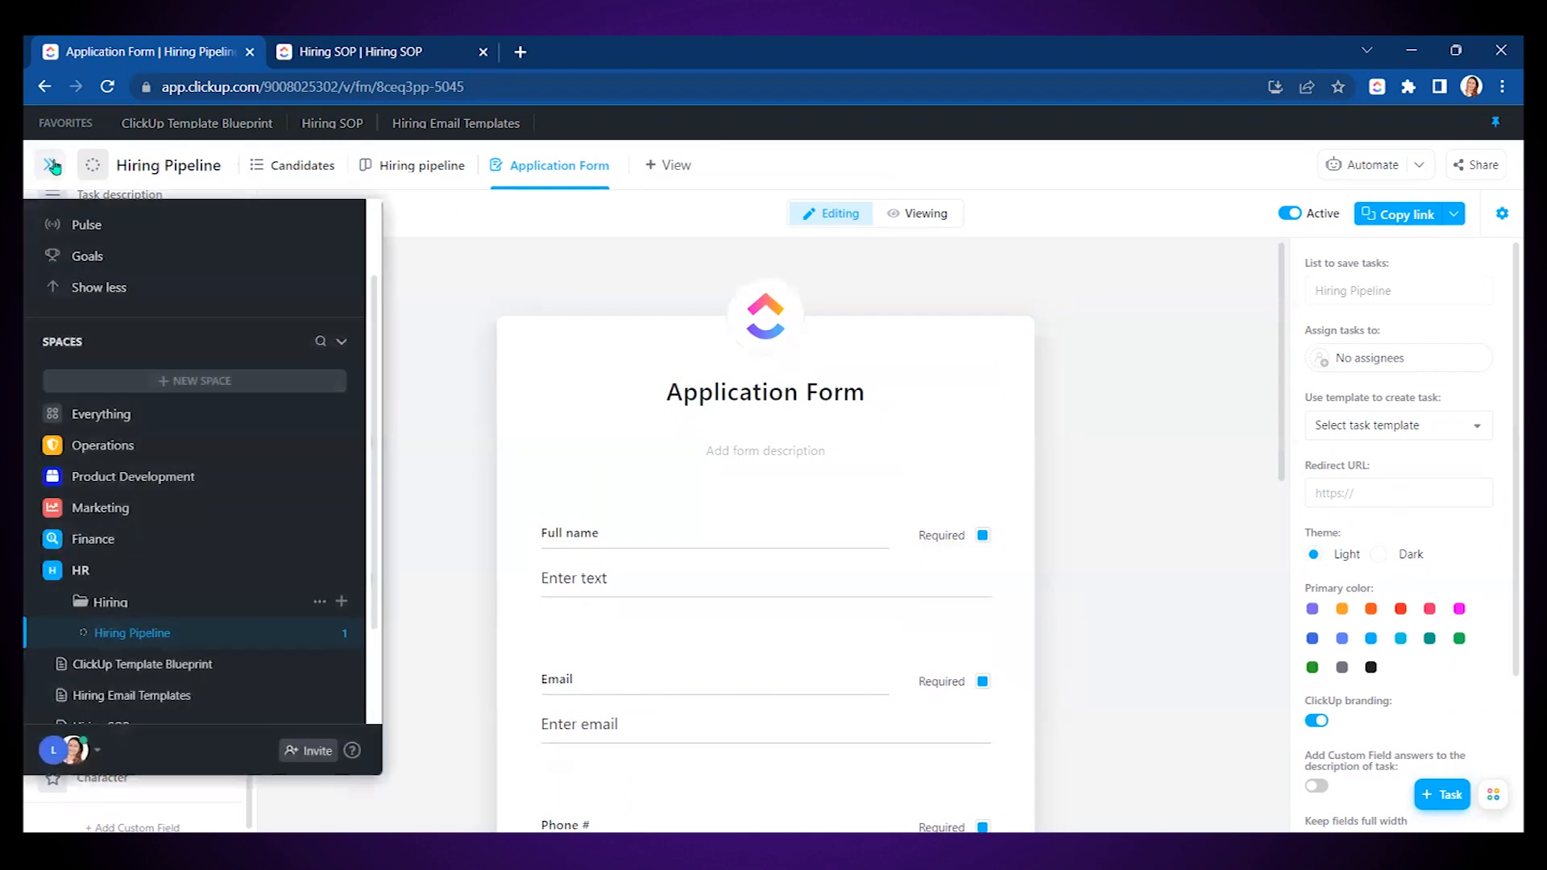
left_click(53, 167)
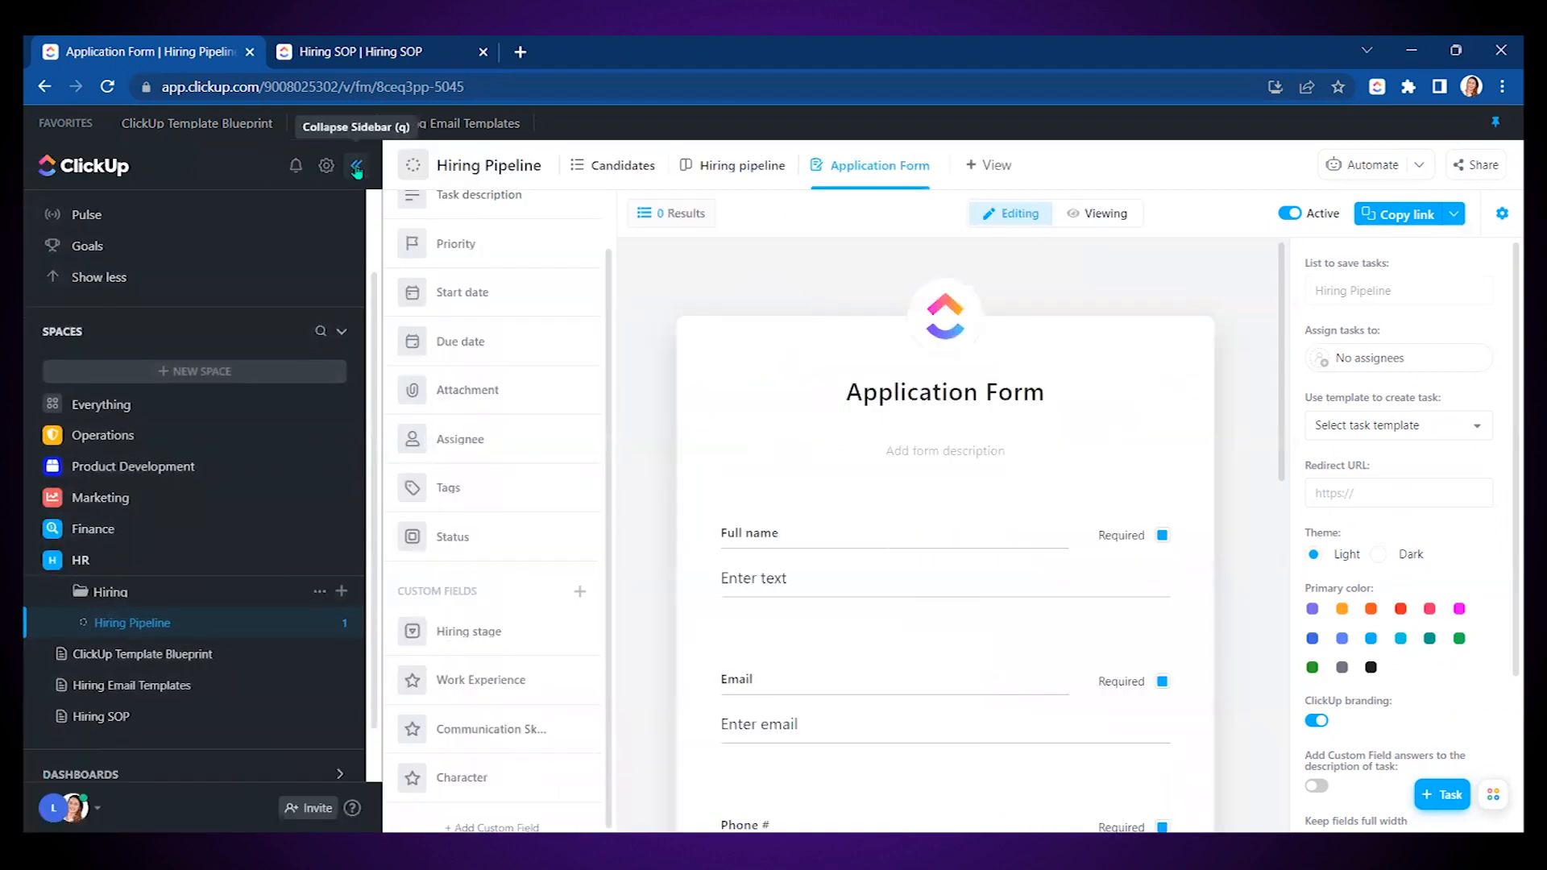
left_click(359, 168)
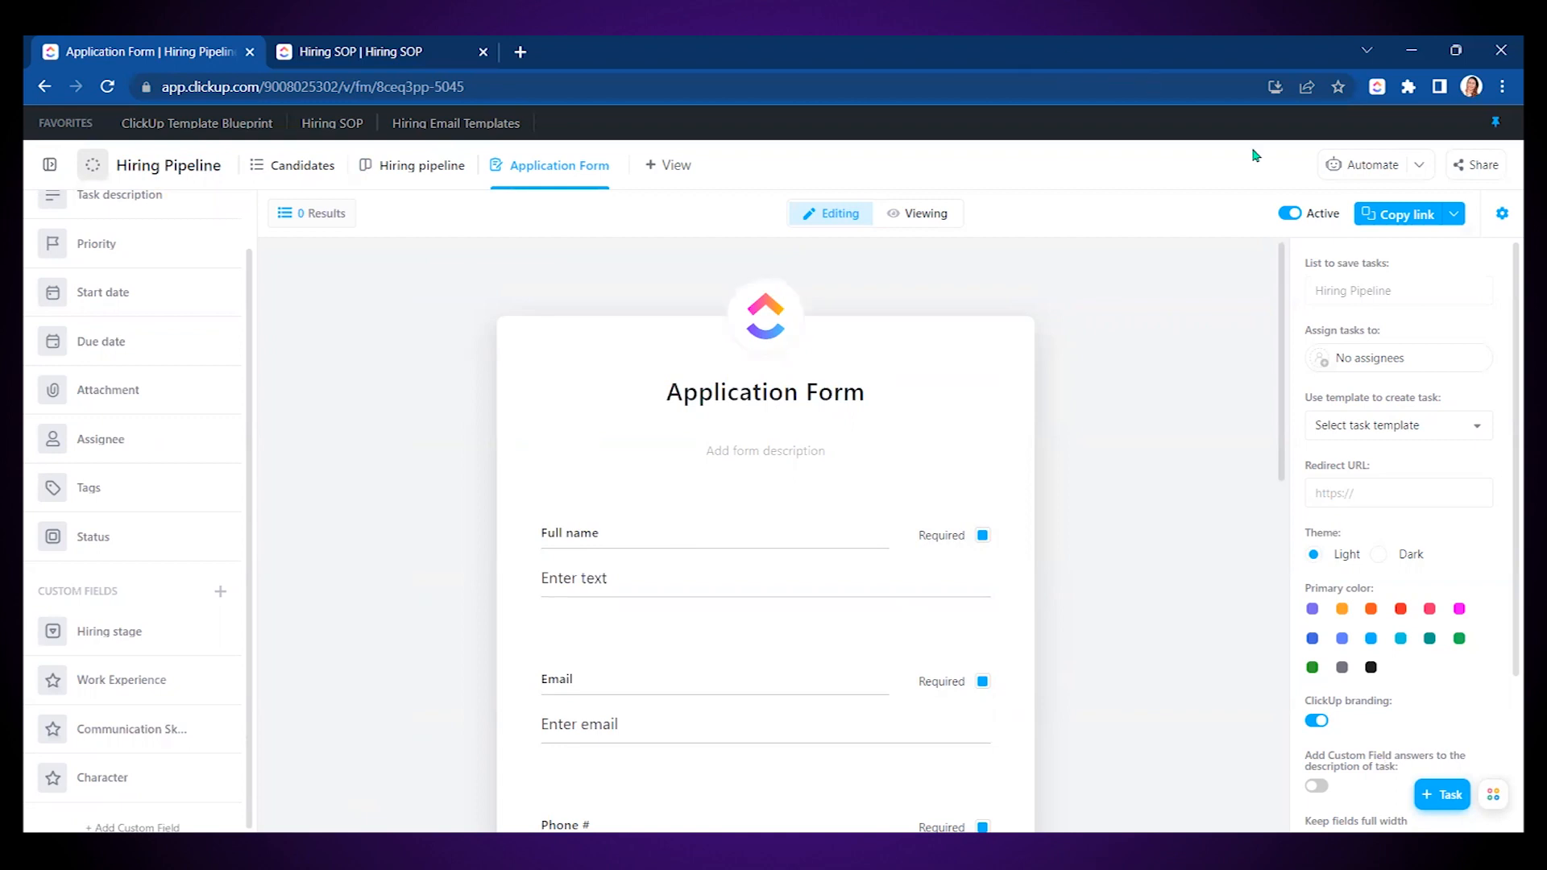
- Browse the Email category of automation templates, then go to the Hiring SOP doc
left_click(1383, 167)
left_click(1398, 266)
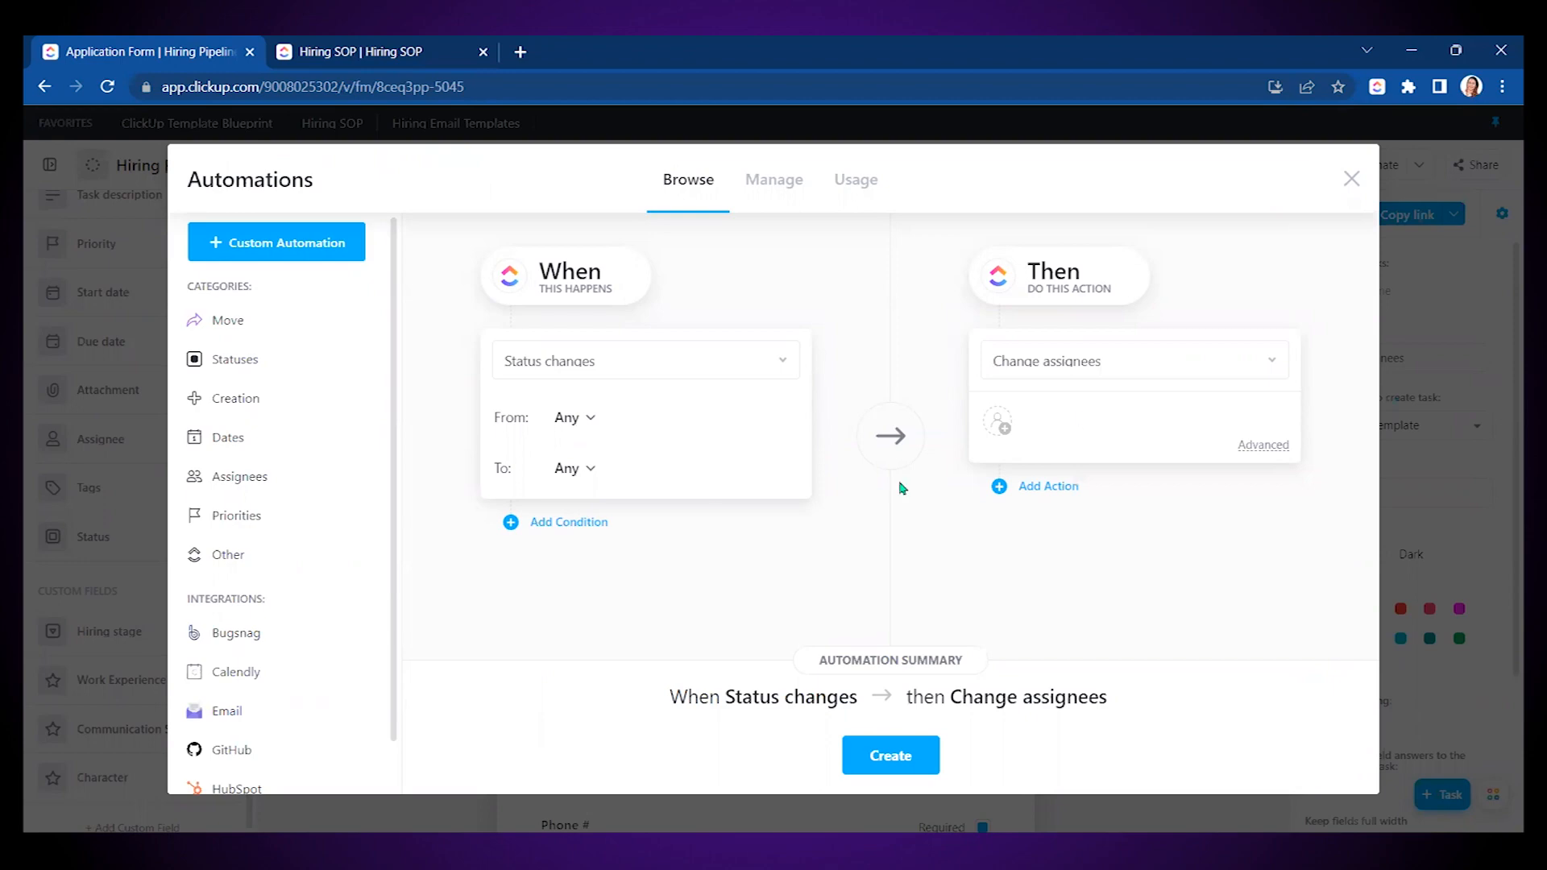
left_click(217, 717)
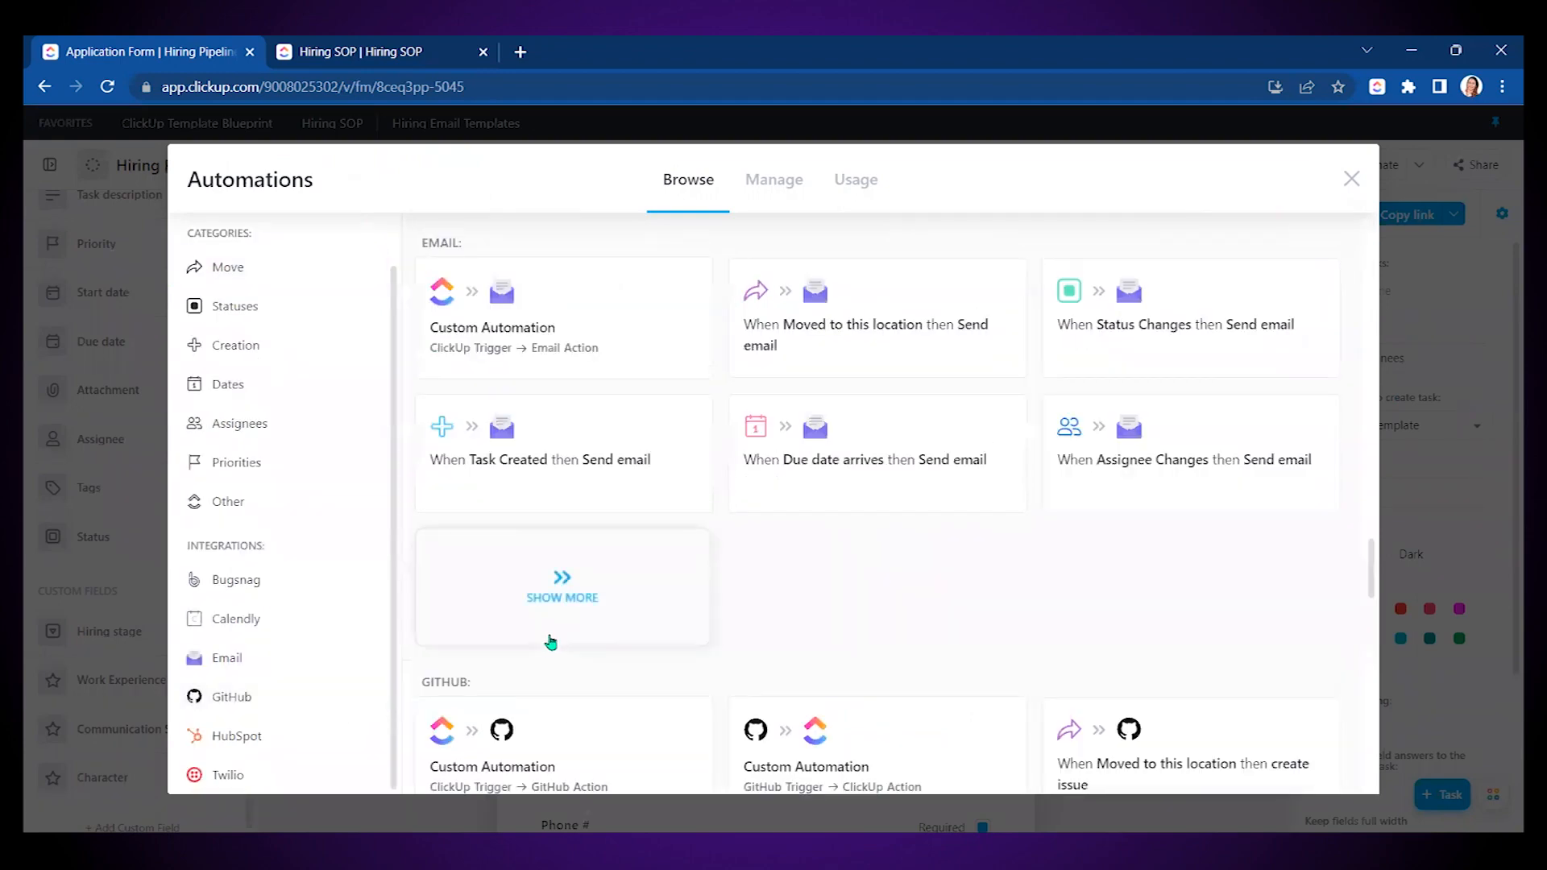
left_click(359, 51)
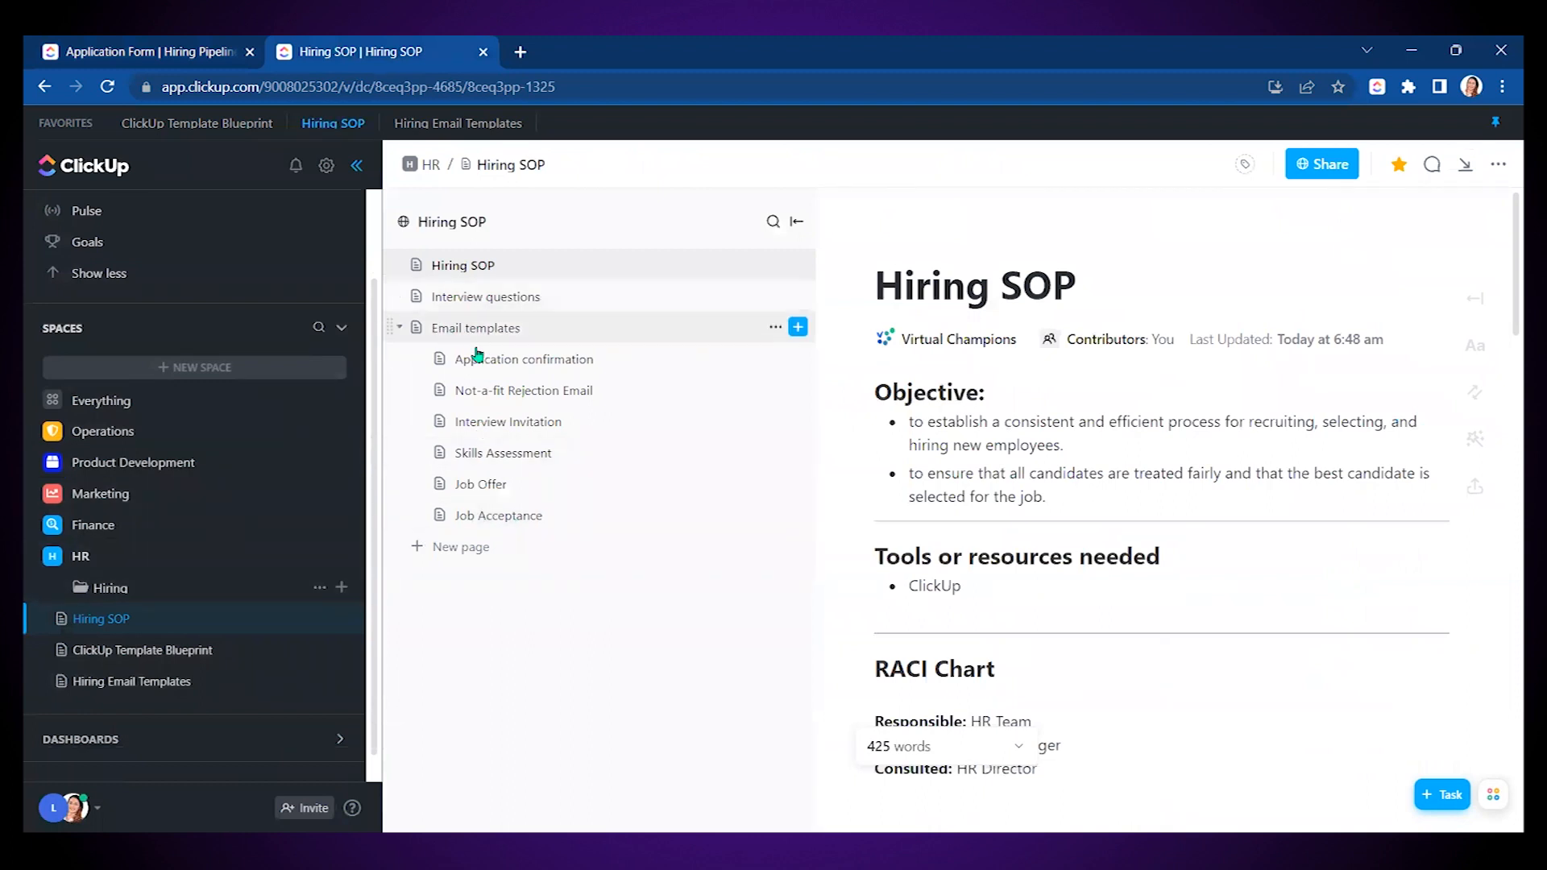
- Open the empty Application confirmation template page and glance at the Not-a-fit Rejection Email page
left_click(540, 362)
left_click(358, 168)
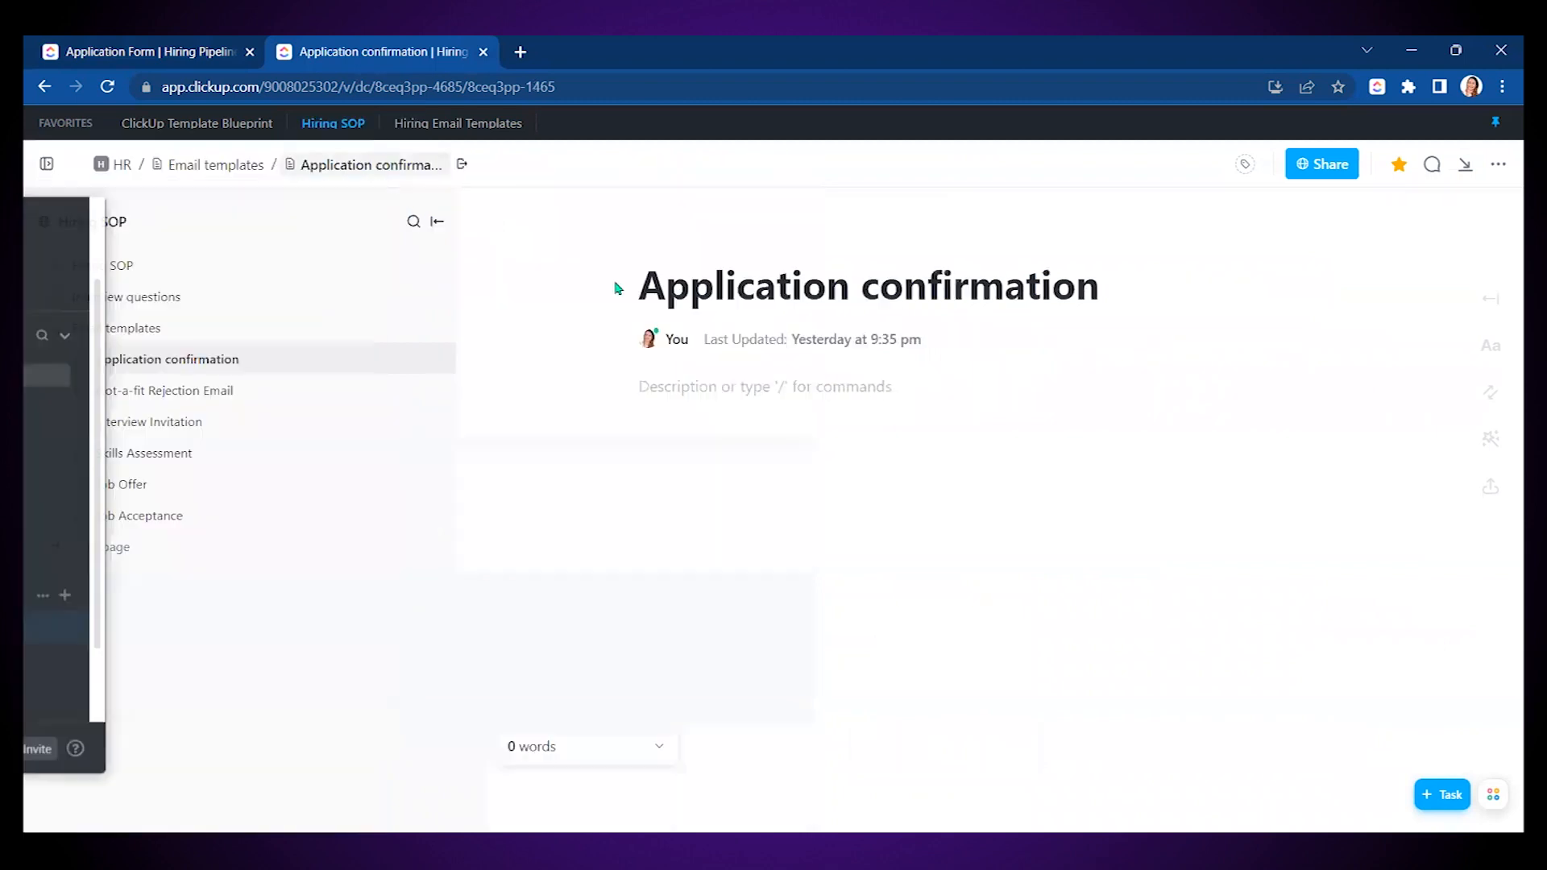
left_click(762, 386)
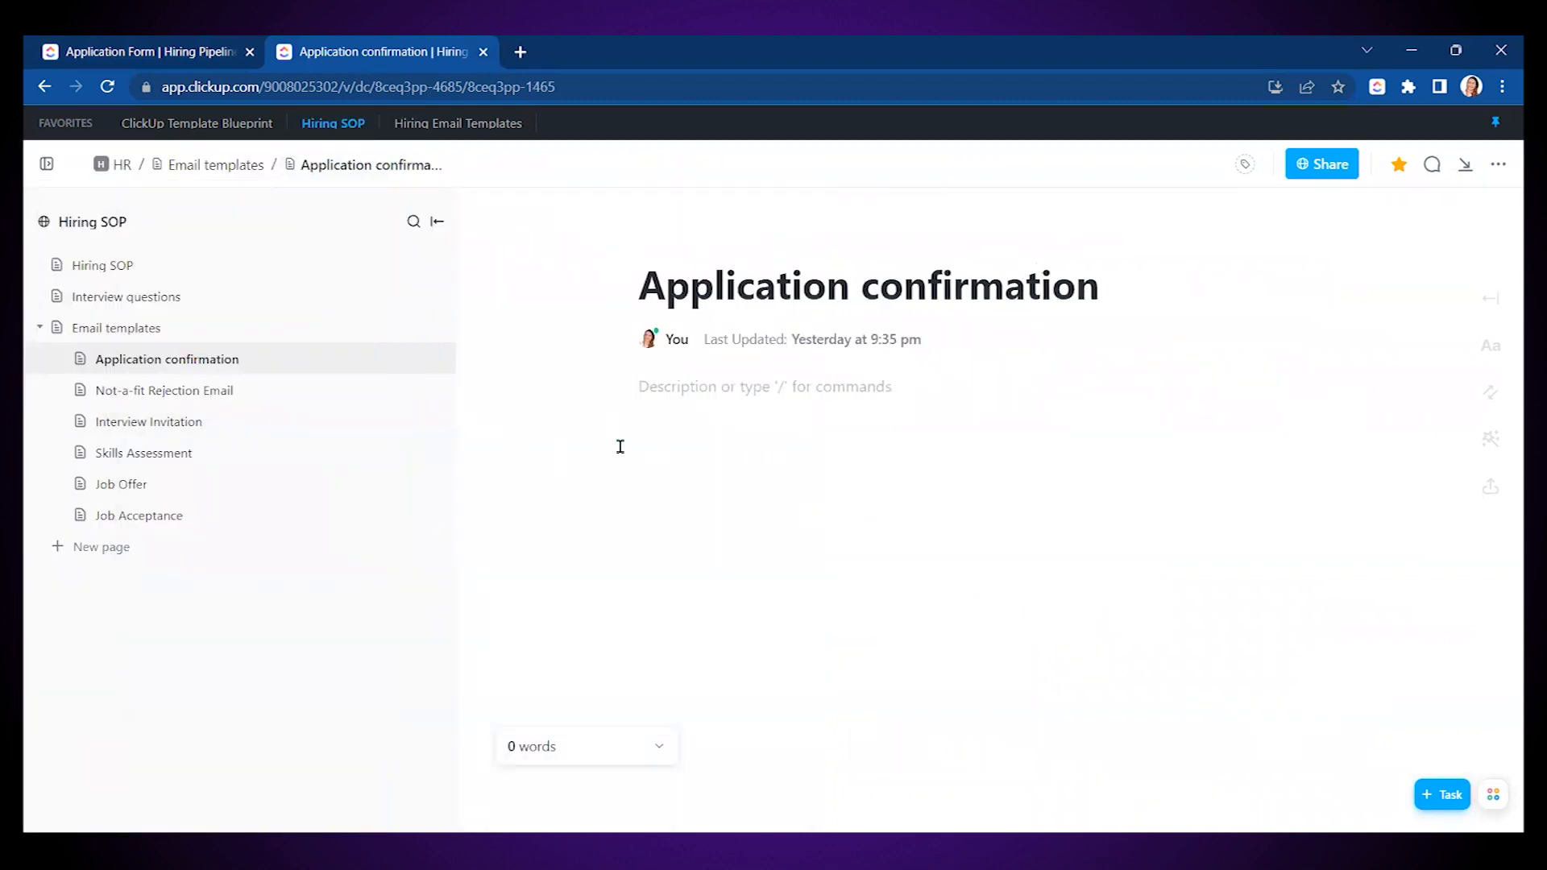
left_click(171, 390)
left_click(173, 360)
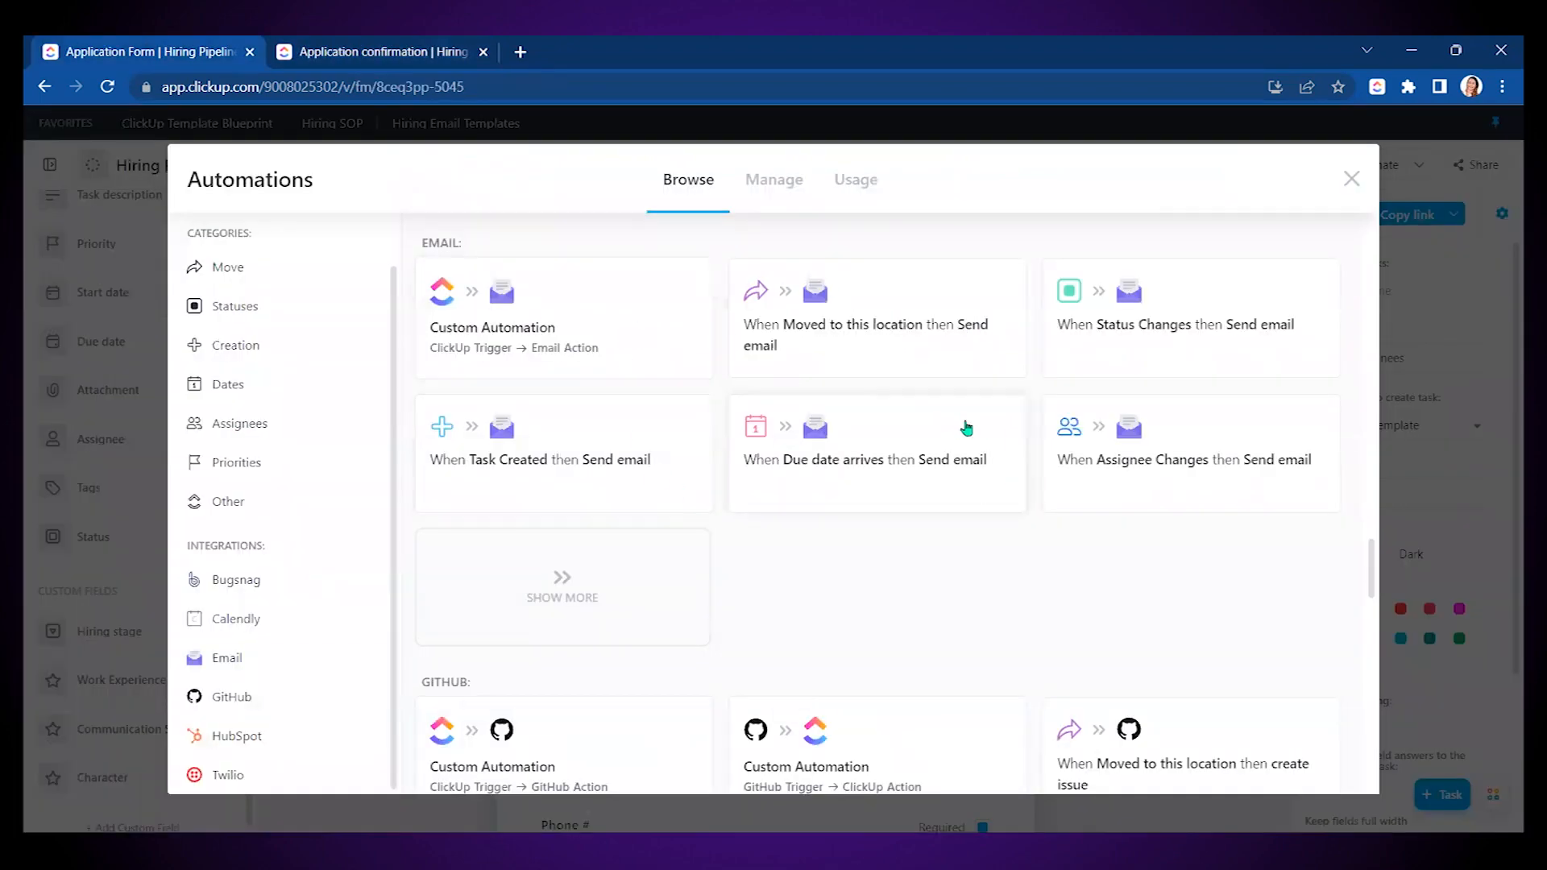
- Pick the 'When task created, send email' template using the team sending account
scroll(966, 428, "up", 8)
scroll(967, 435, "down", 4)
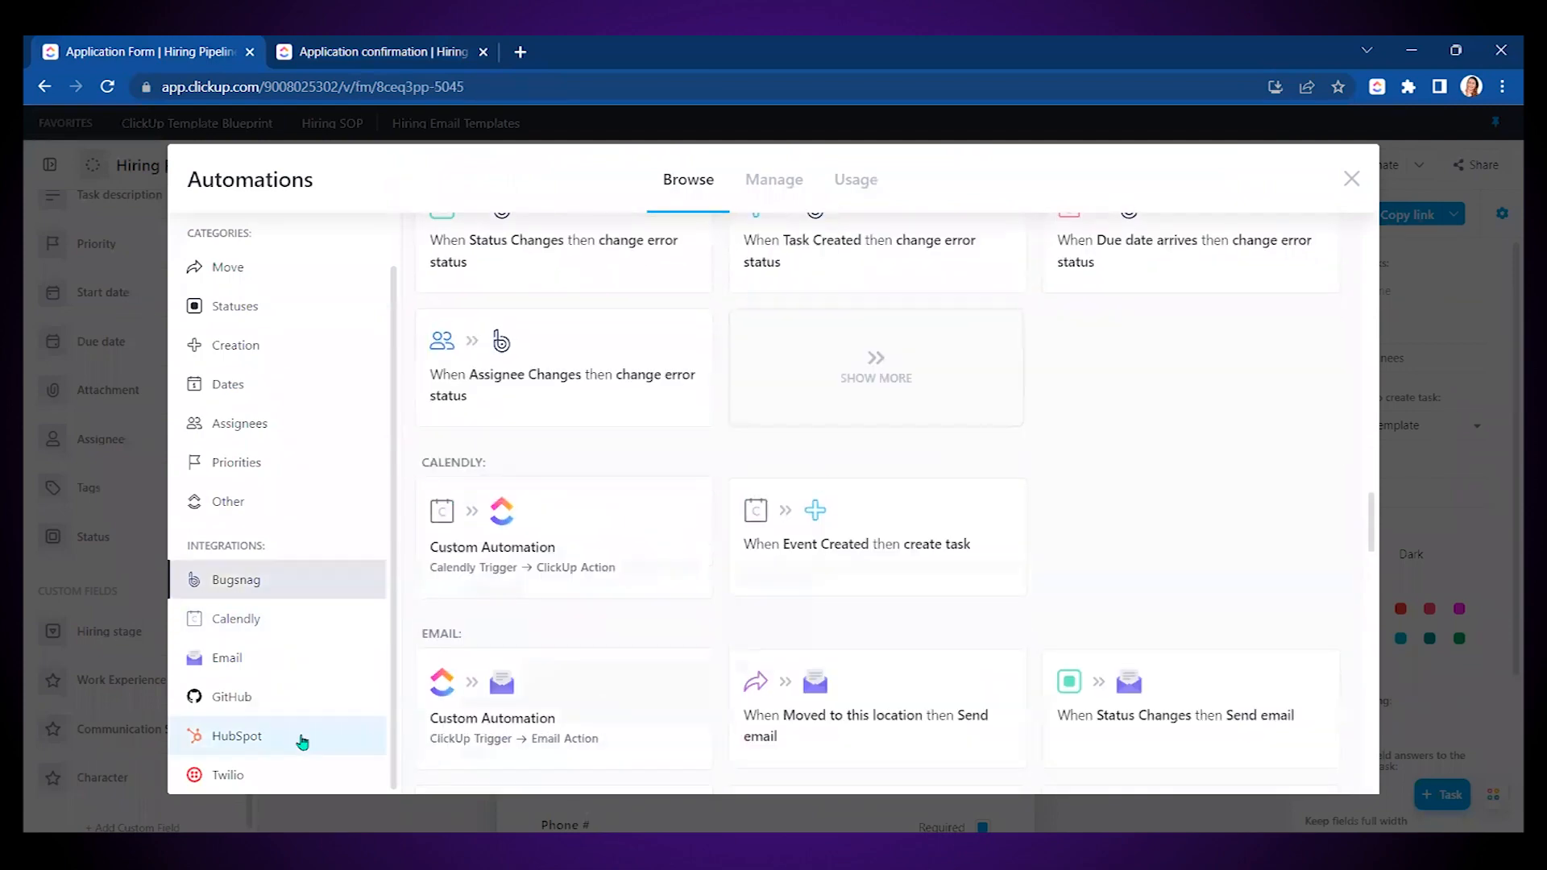
left_click(227, 659)
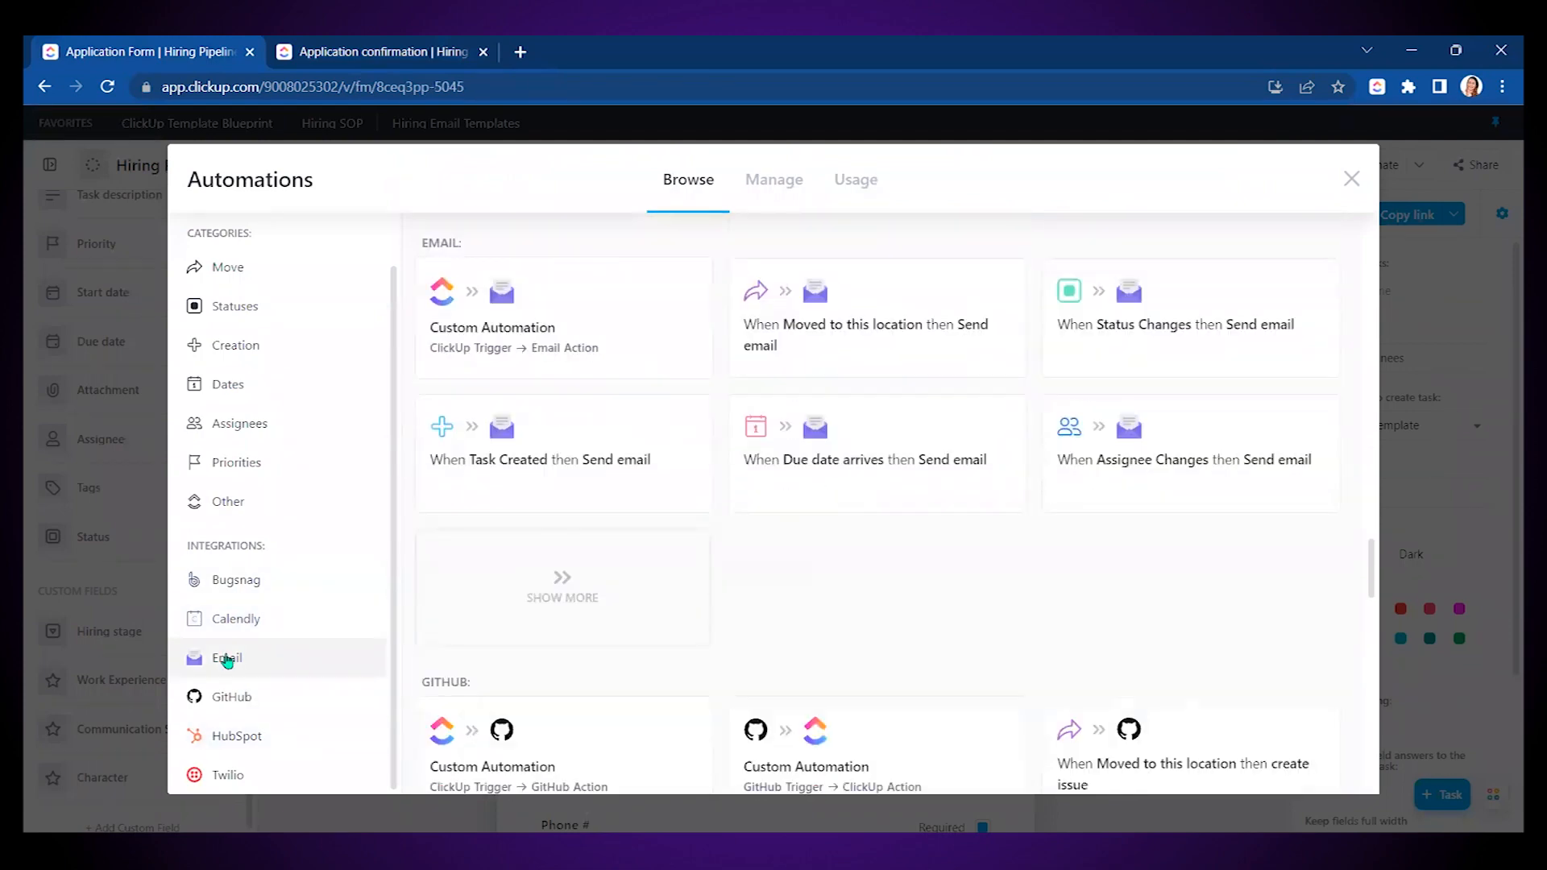
left_click(495, 447)
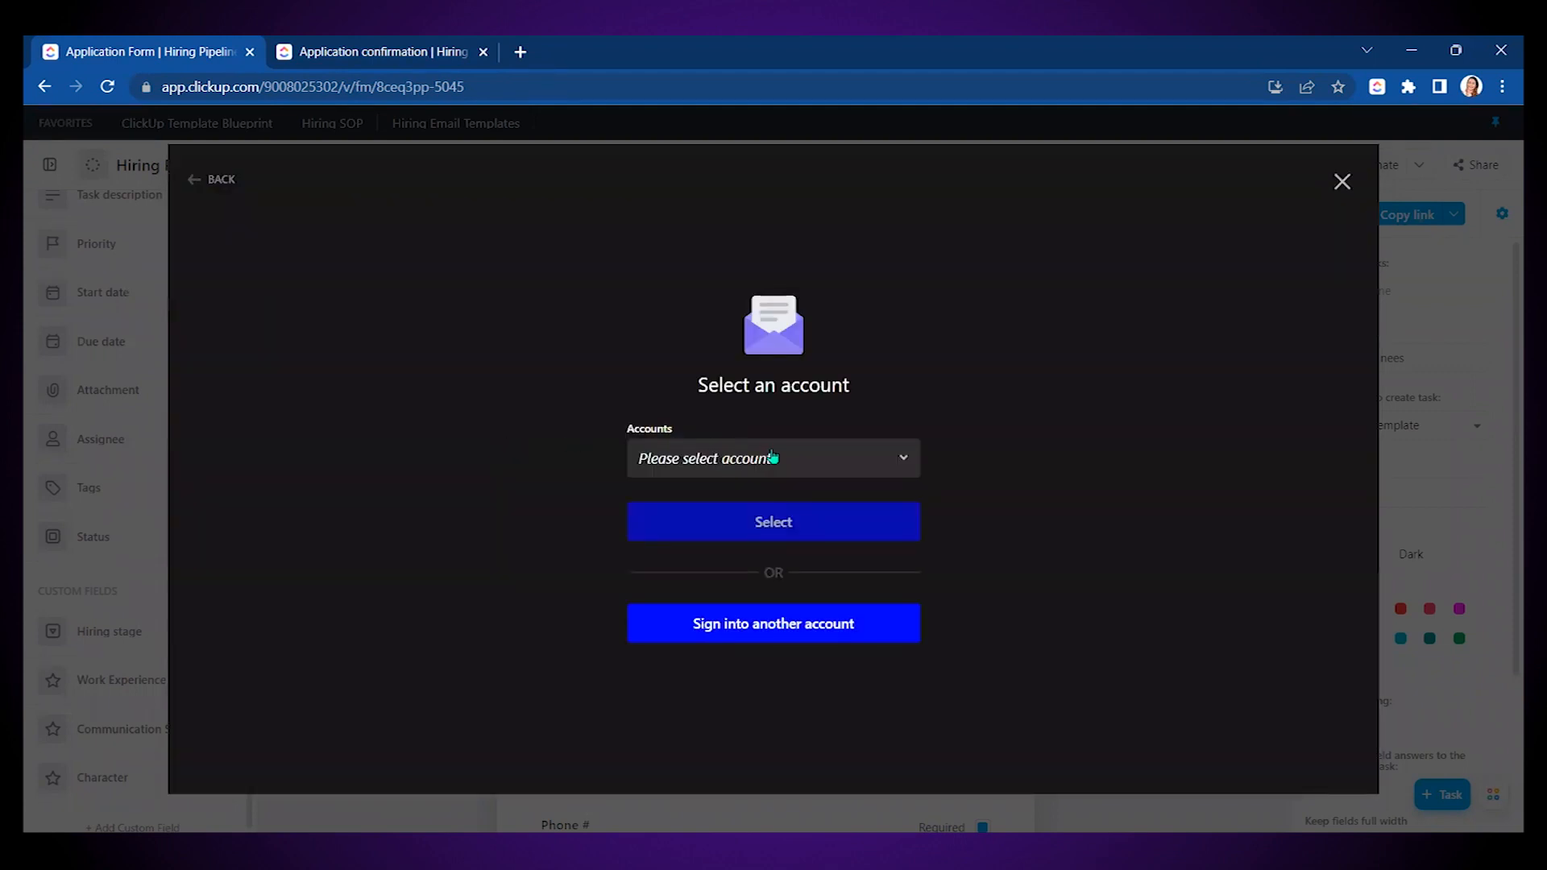
left_click(776, 458)
left_click(718, 562)
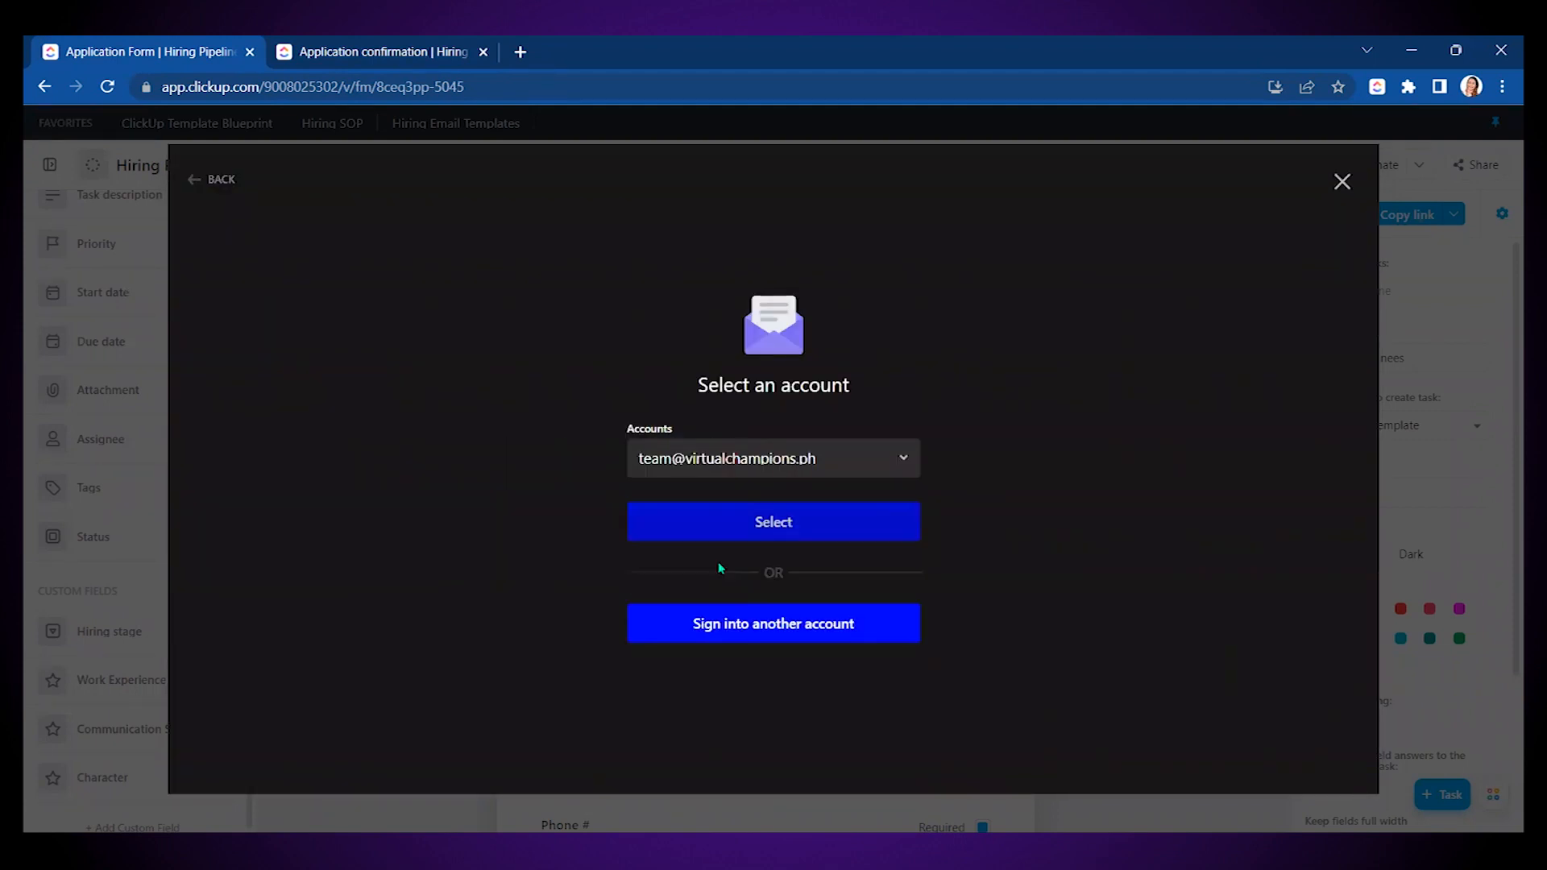
left_click(728, 532)
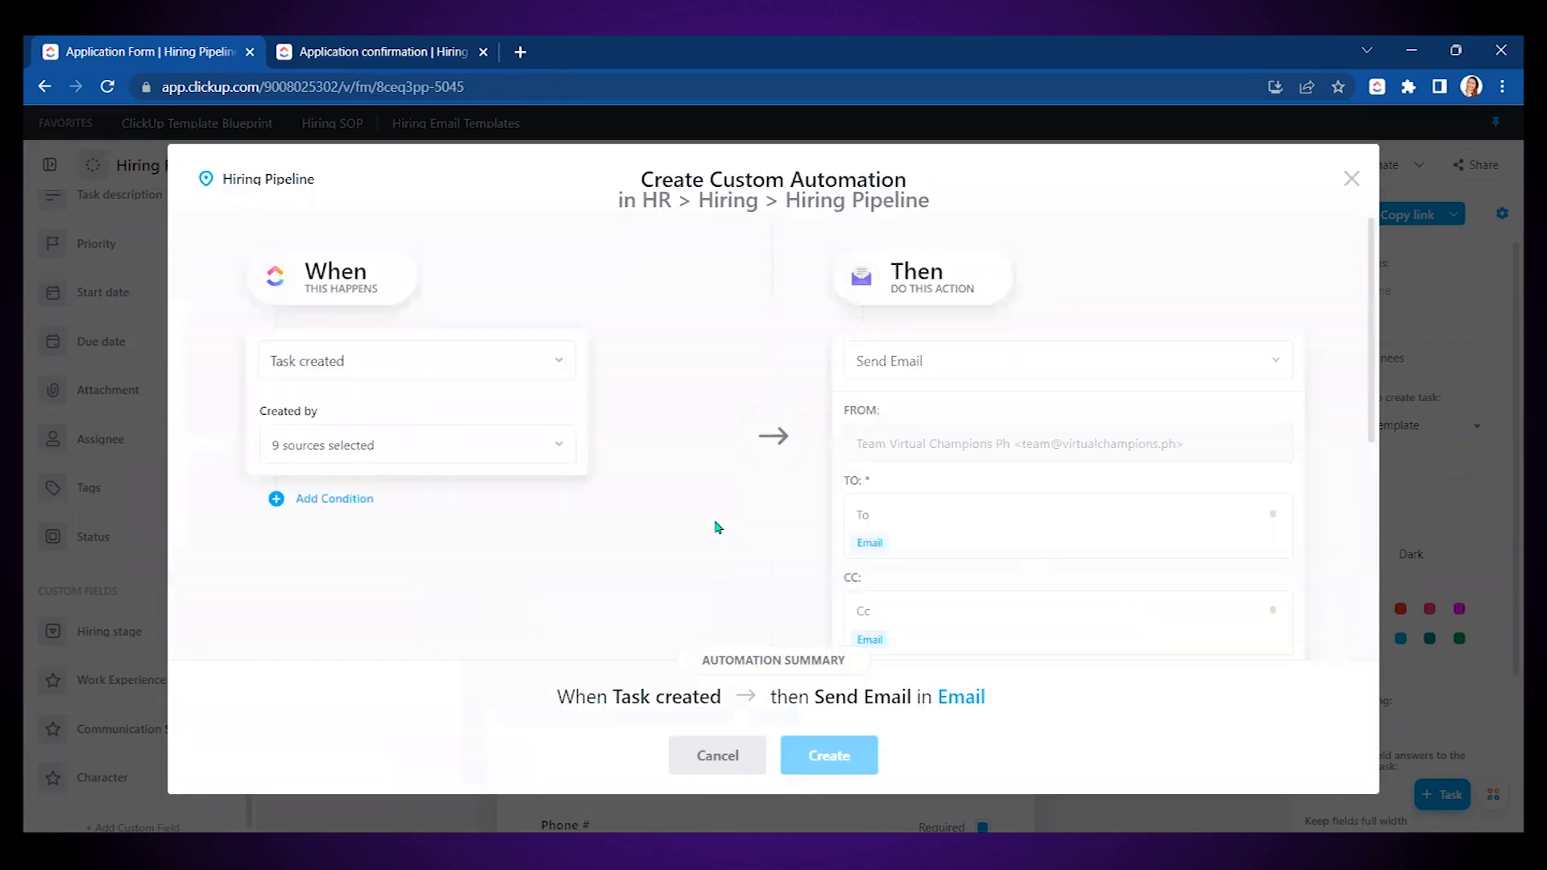
- Limit the trigger to tasks created by Forms and send to the Email field
left_click(337, 445)
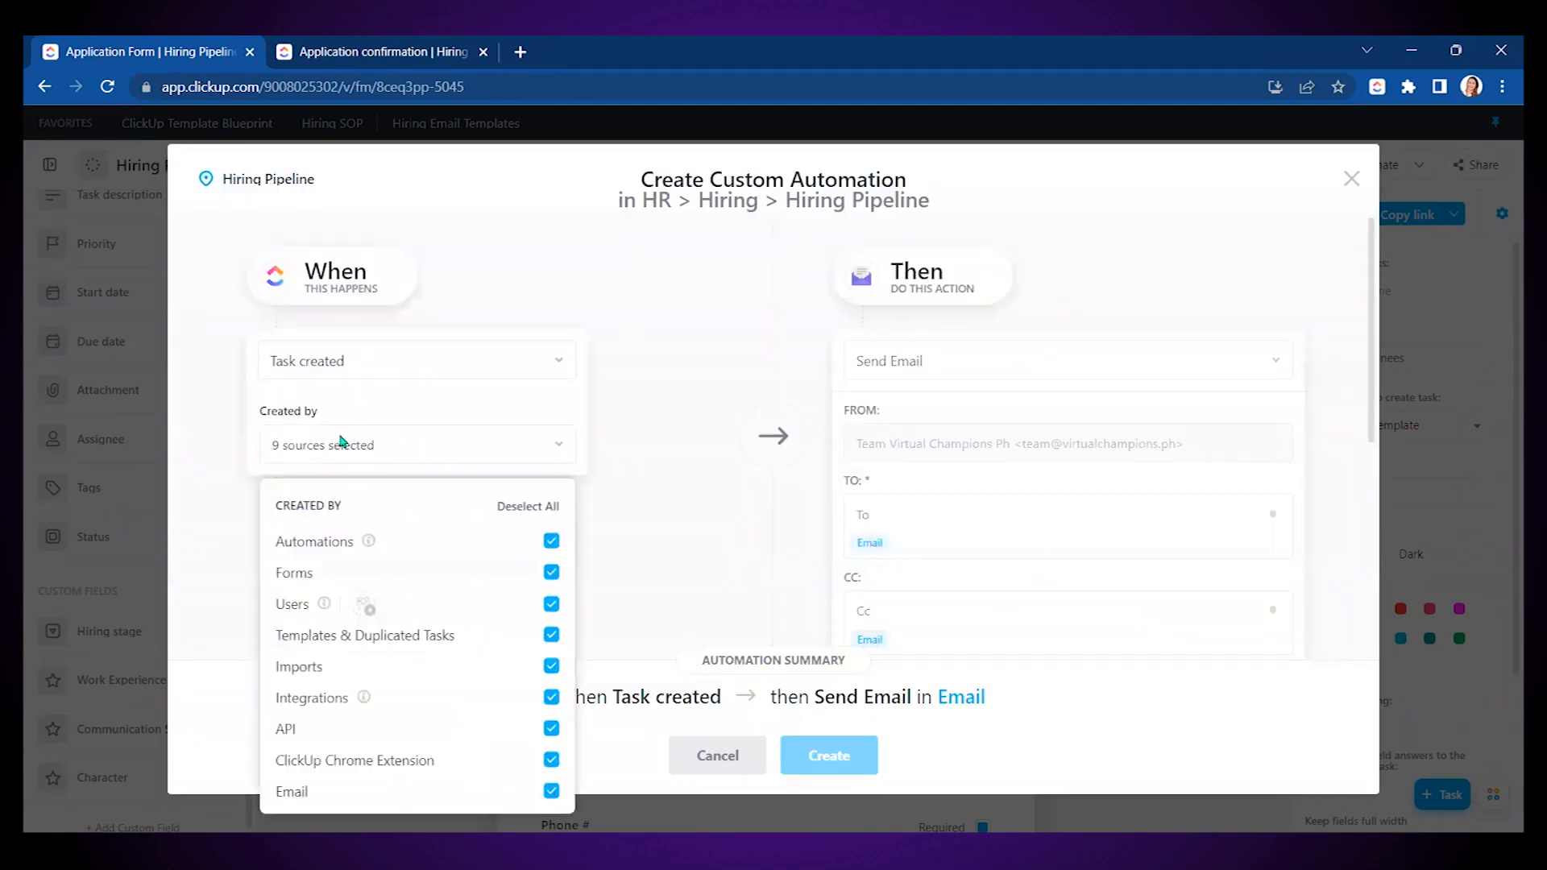
left_click(526, 505)
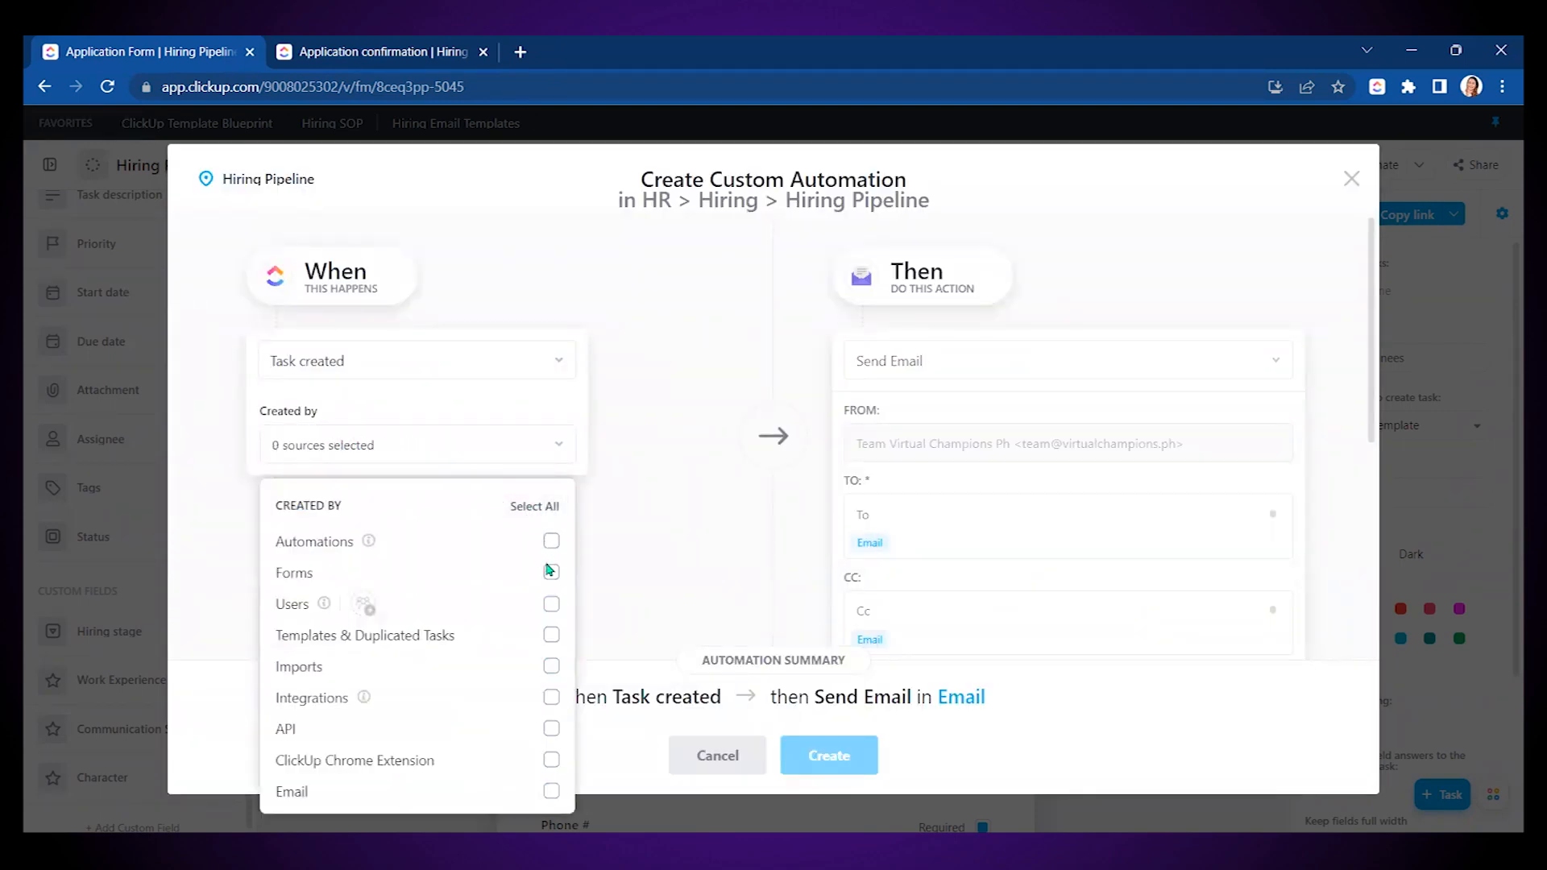
left_click(550, 572)
left_click(664, 426)
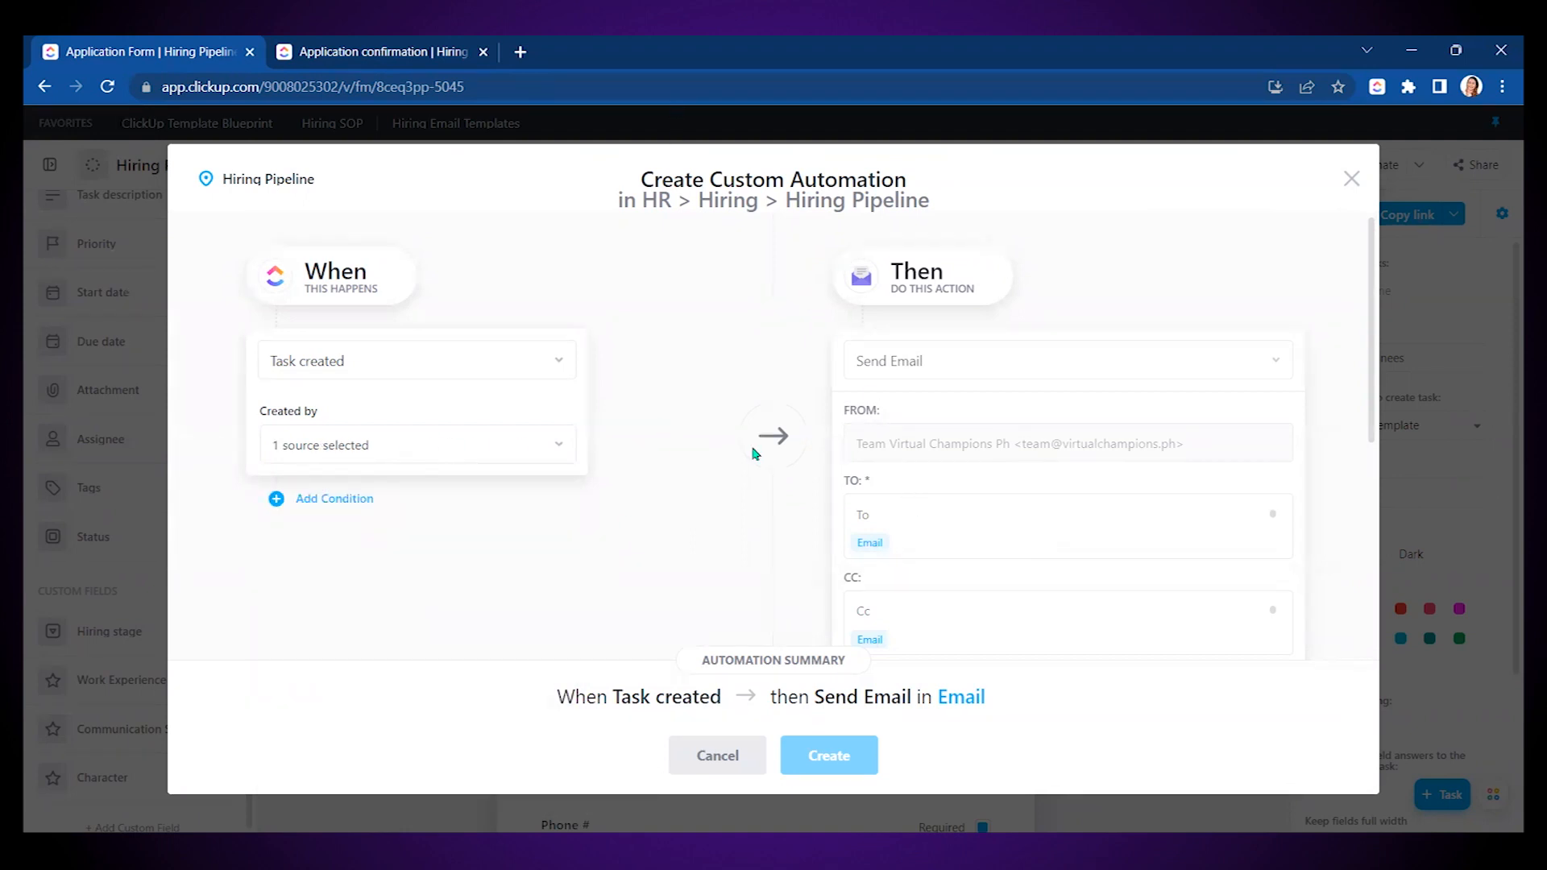
left_click(872, 544)
- Write the subject and body 'Hi {Task Name}! This is to confirm that we have received your application.' and create the automation
scroll(1188, 395, "down", 5)
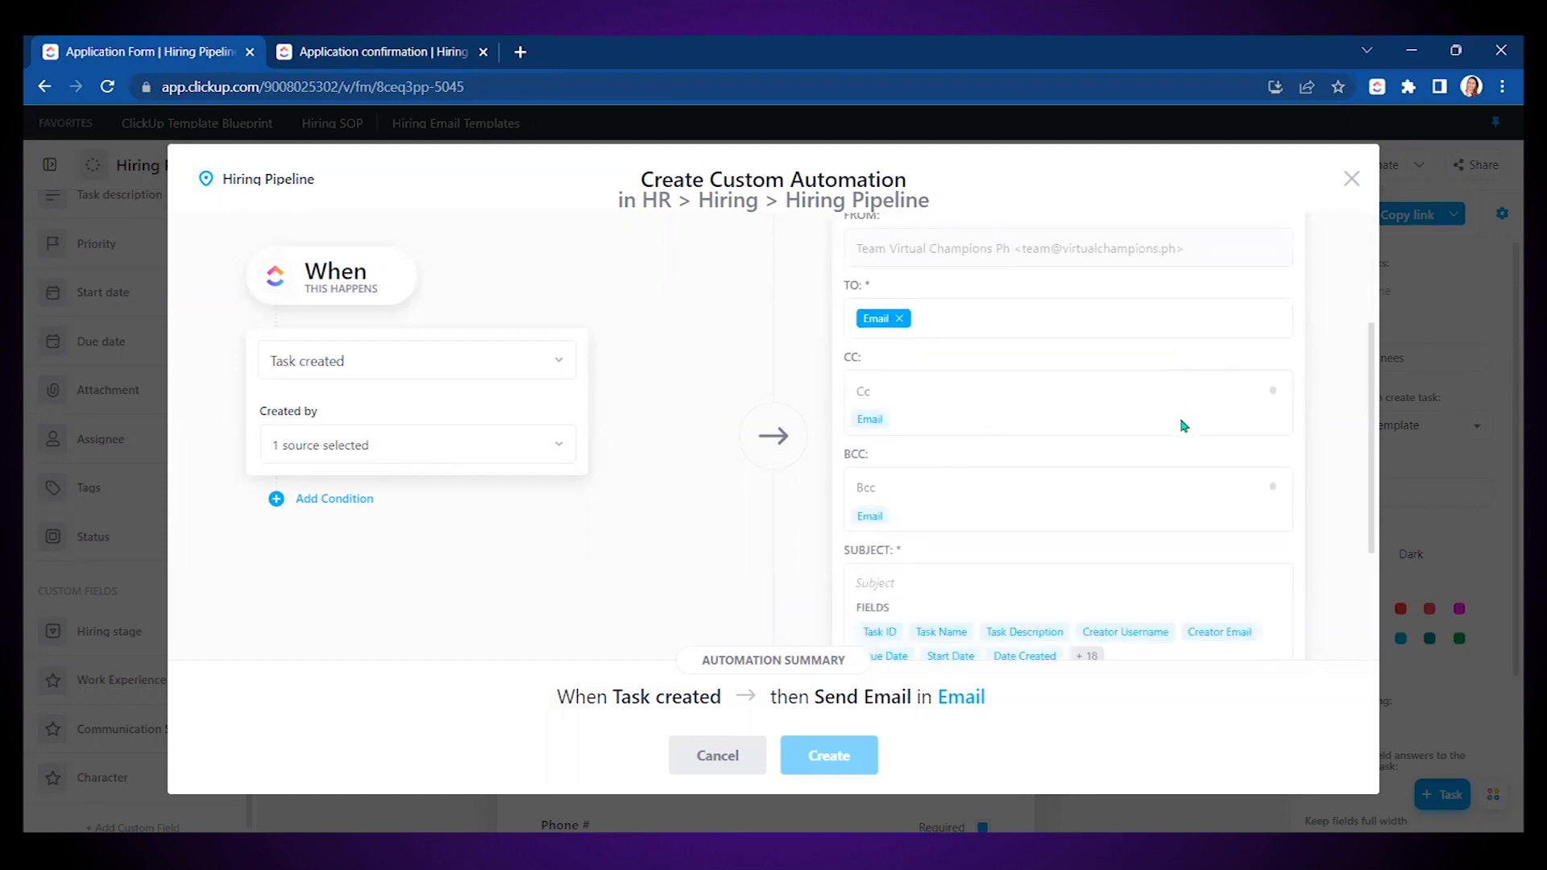
left_click(906, 396)
type("Application Confirmation")
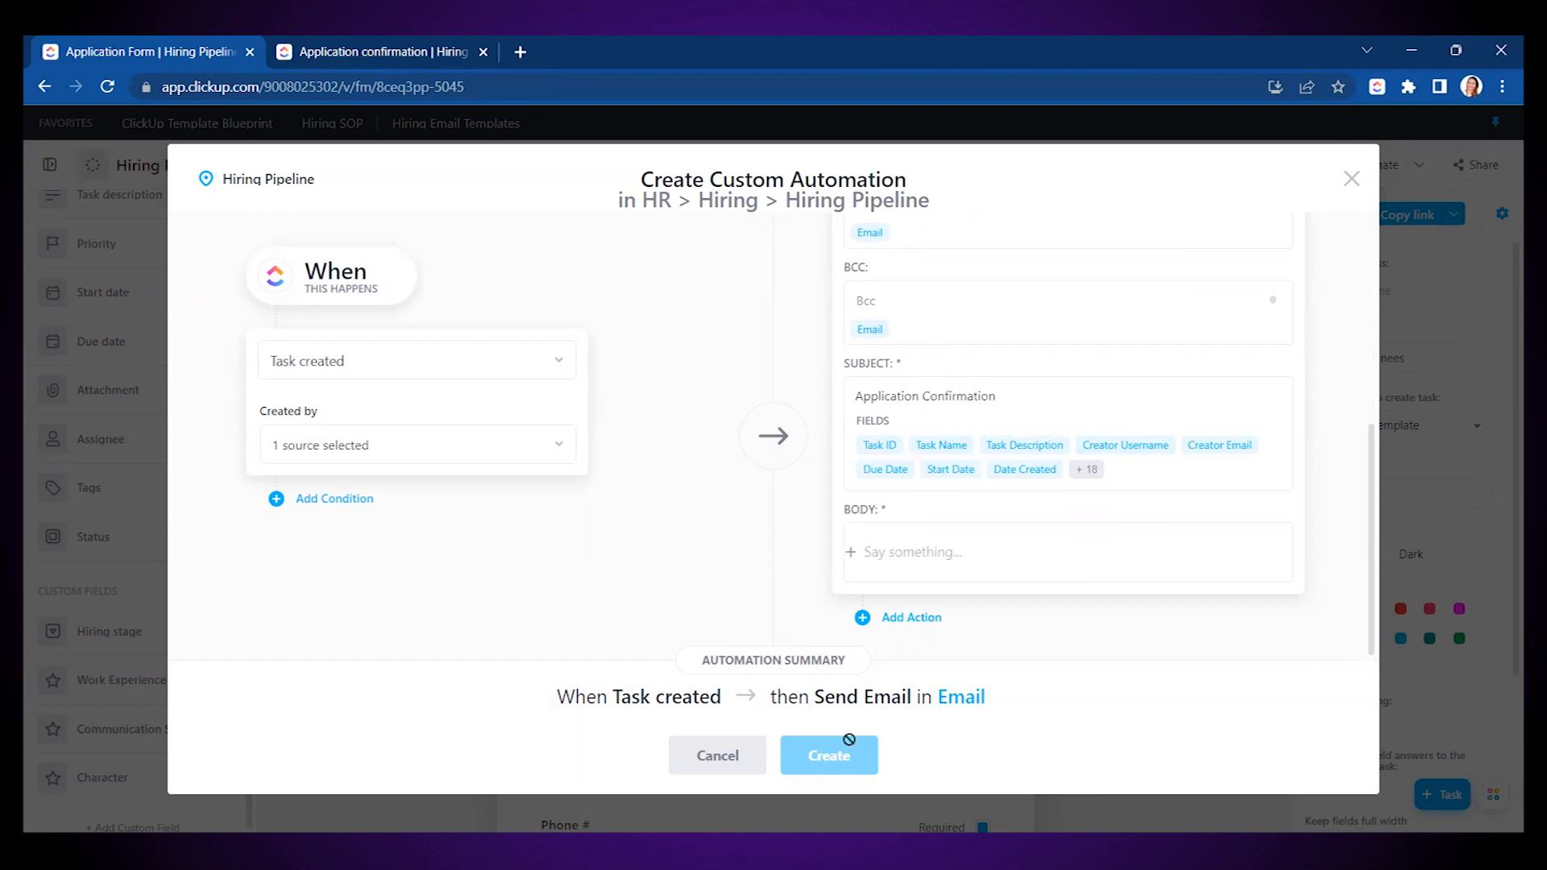
left_click(919, 552)
type("Hi")
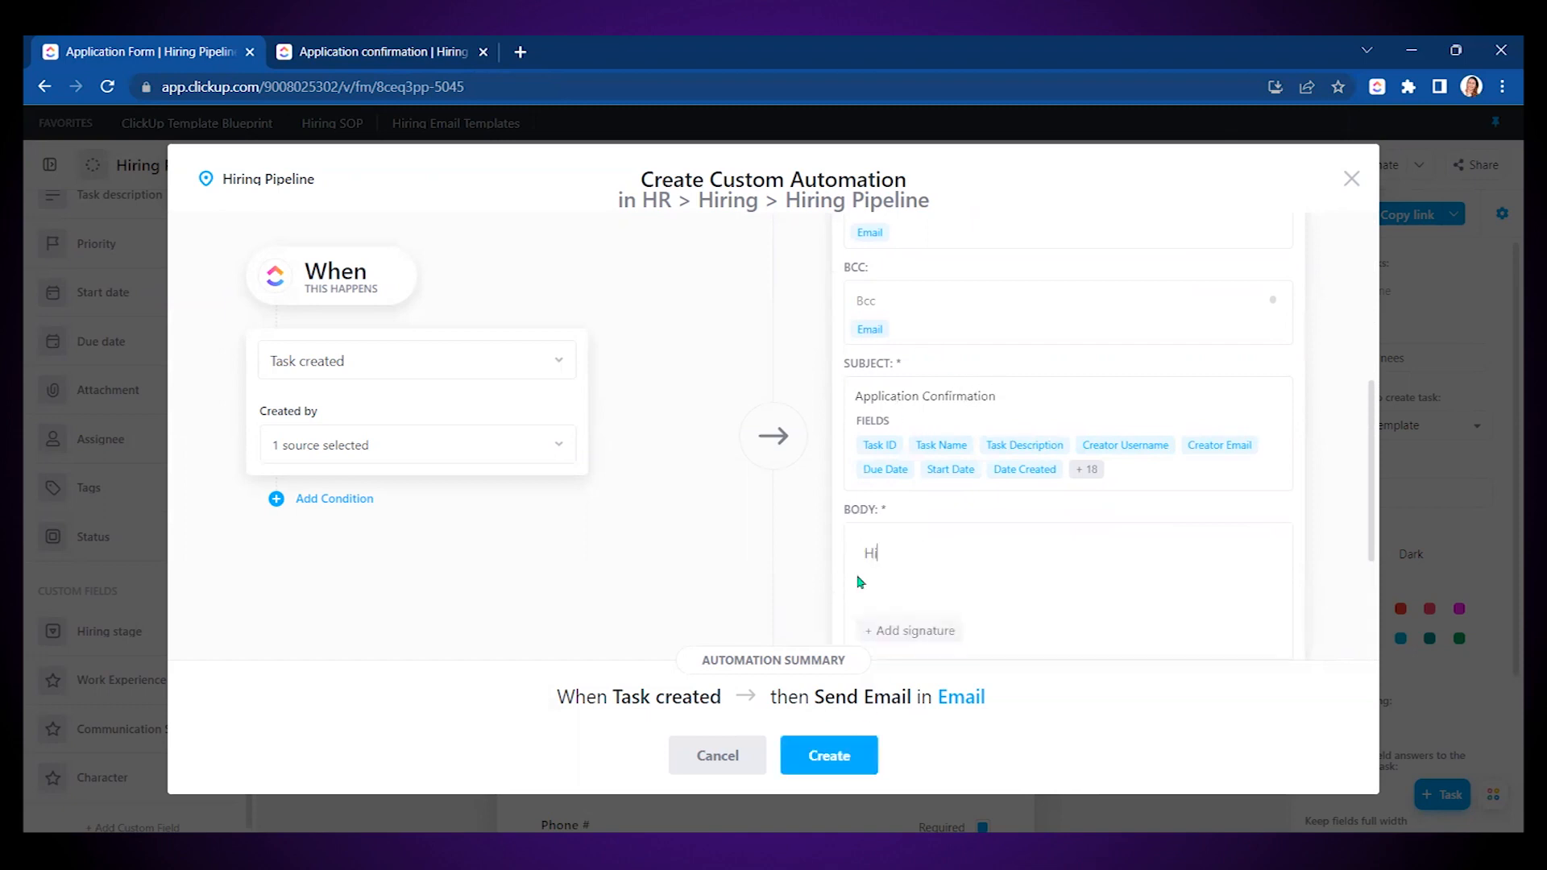
scroll(991, 475, "down", 3)
left_click(941, 547)
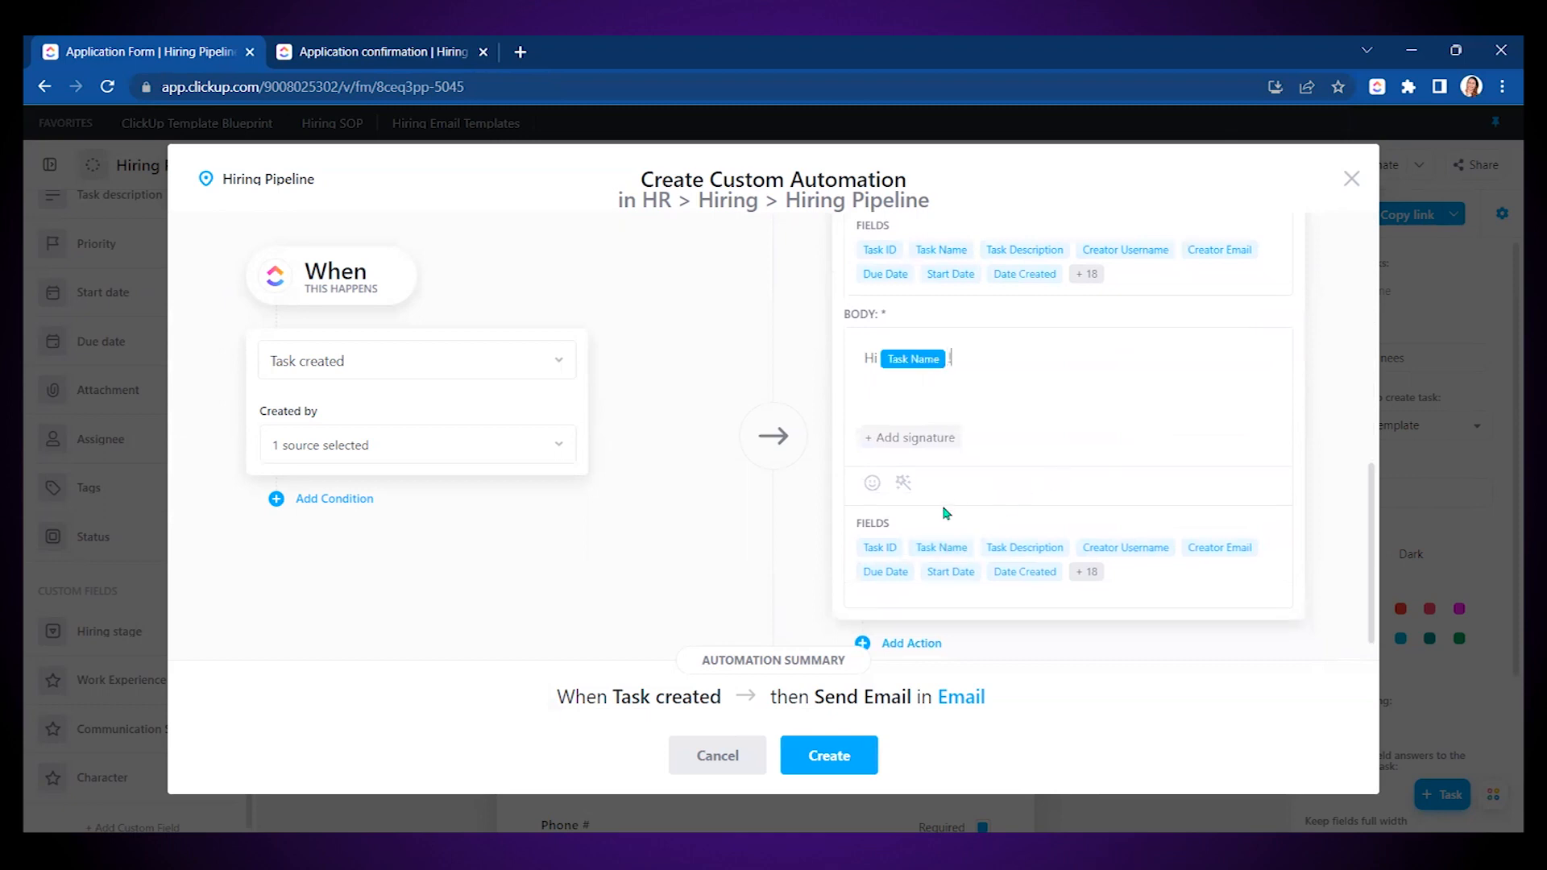
type("!")
key("Return")
type("This")
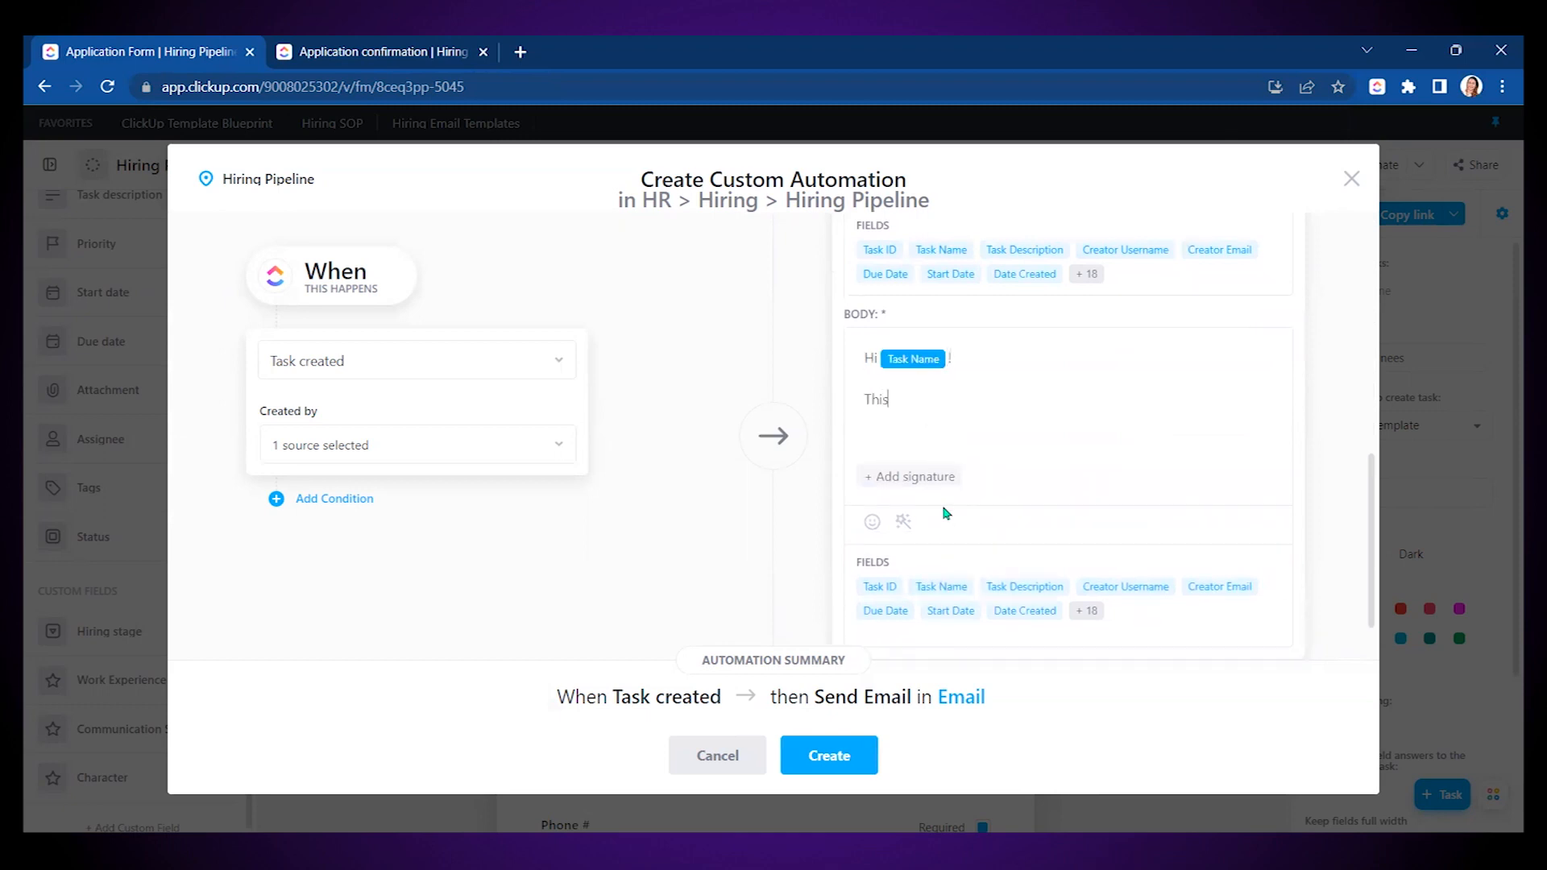
type(" is to confirm that we have recei")
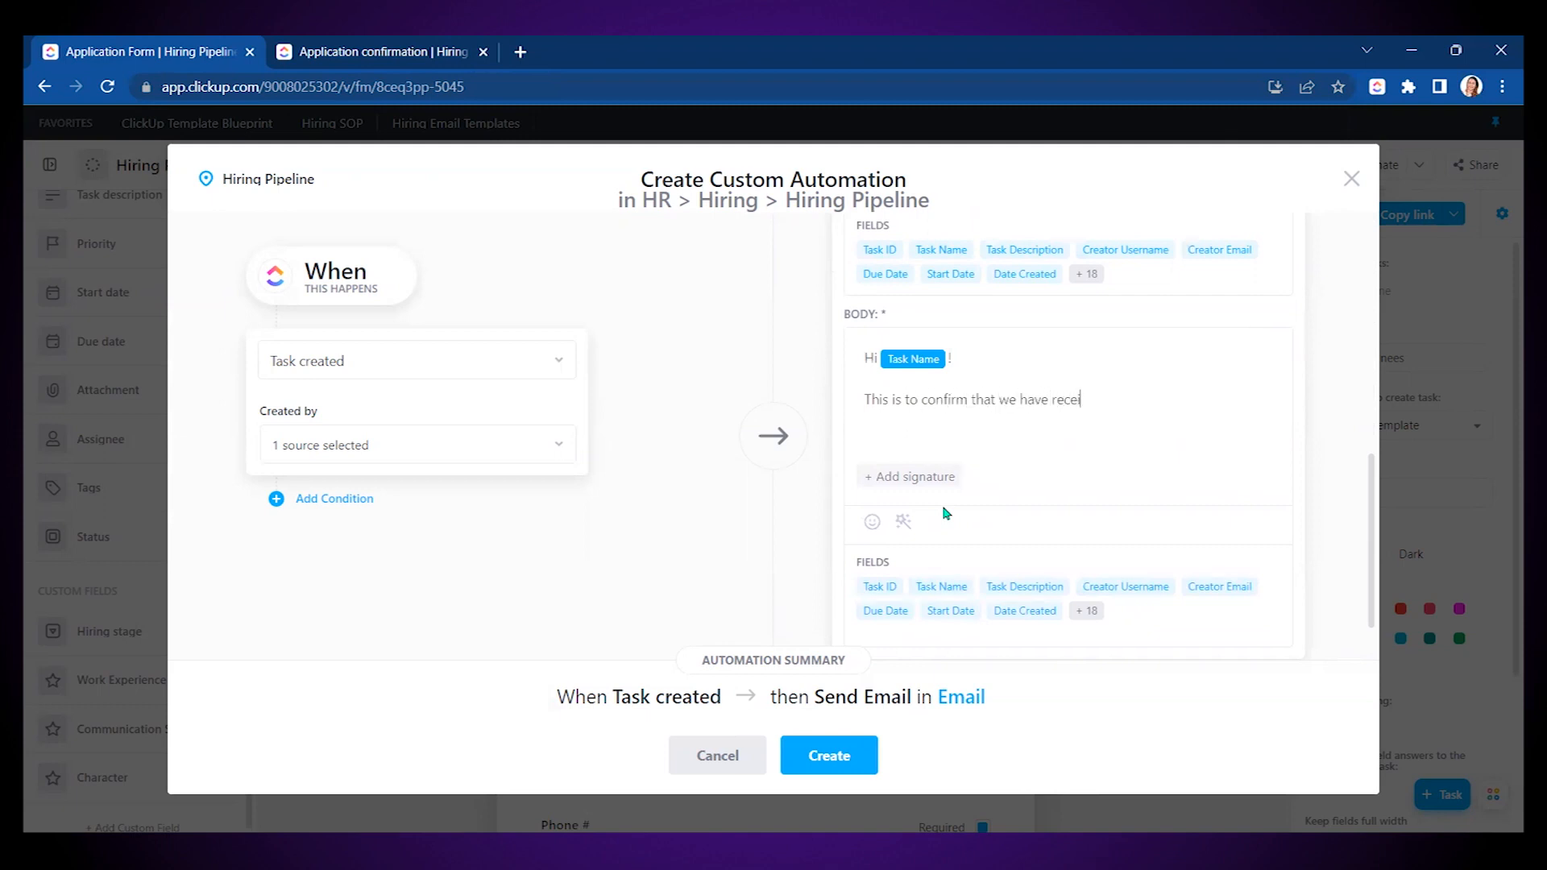
type("ved your application.")
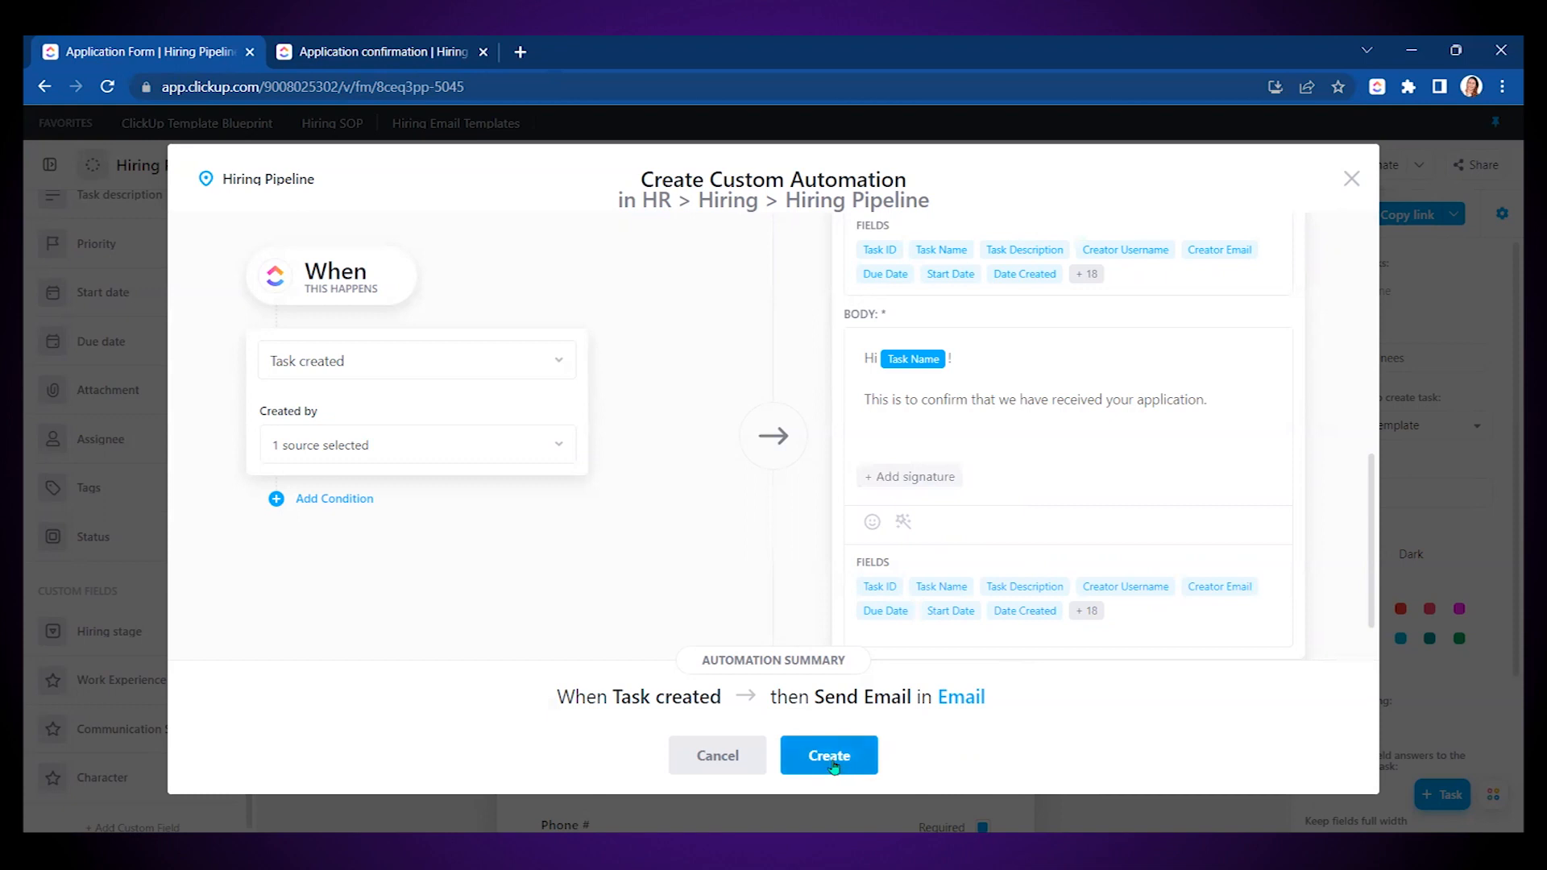
left_click(834, 758)
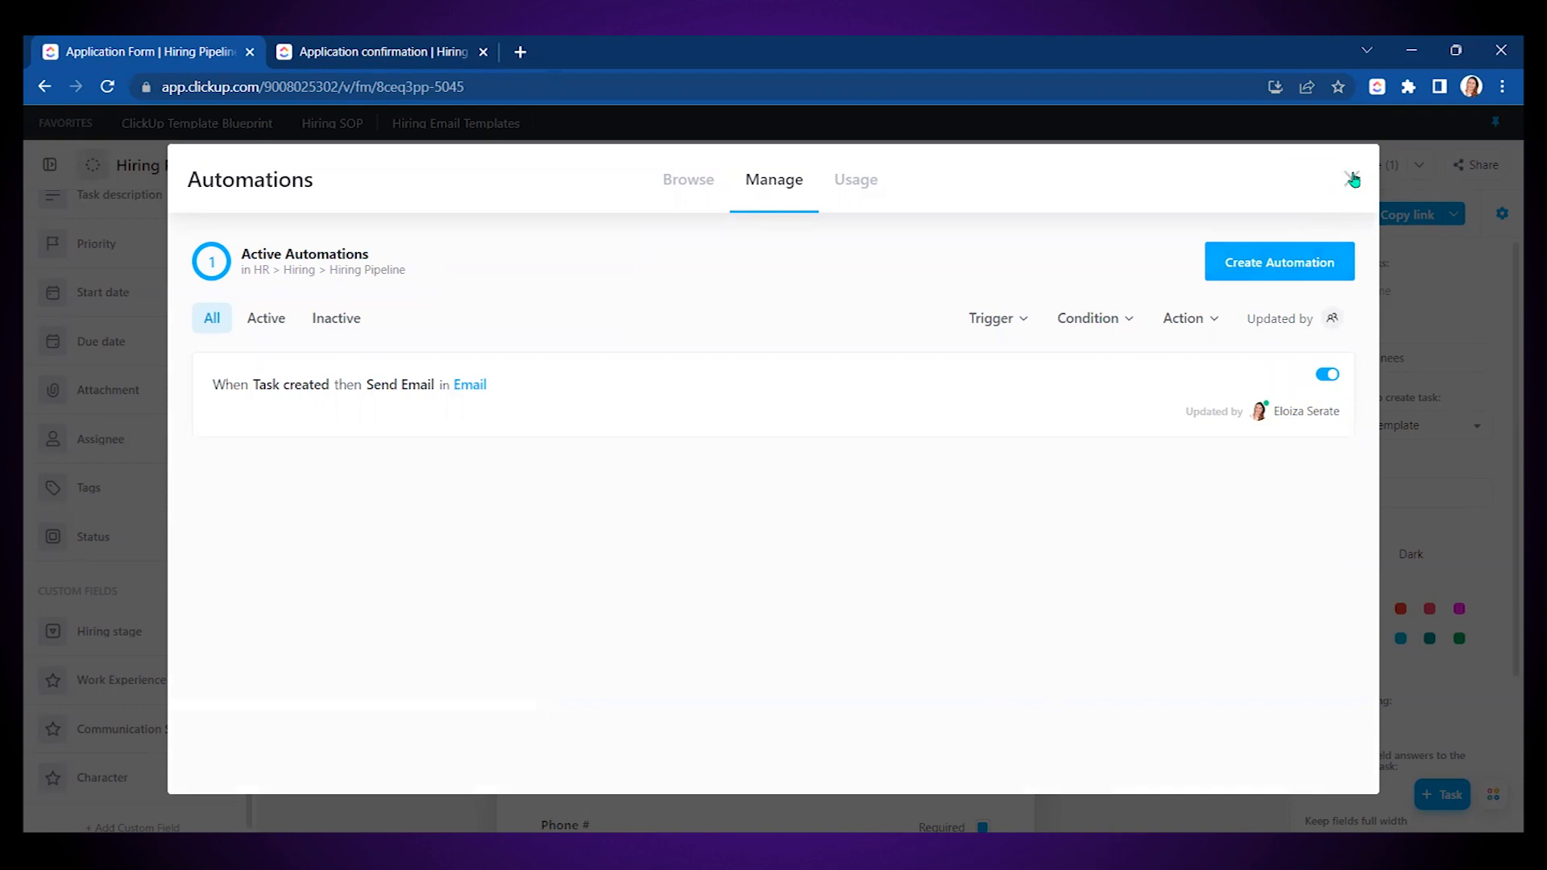
- Reopen the list's active automations
left_click(1279, 265)
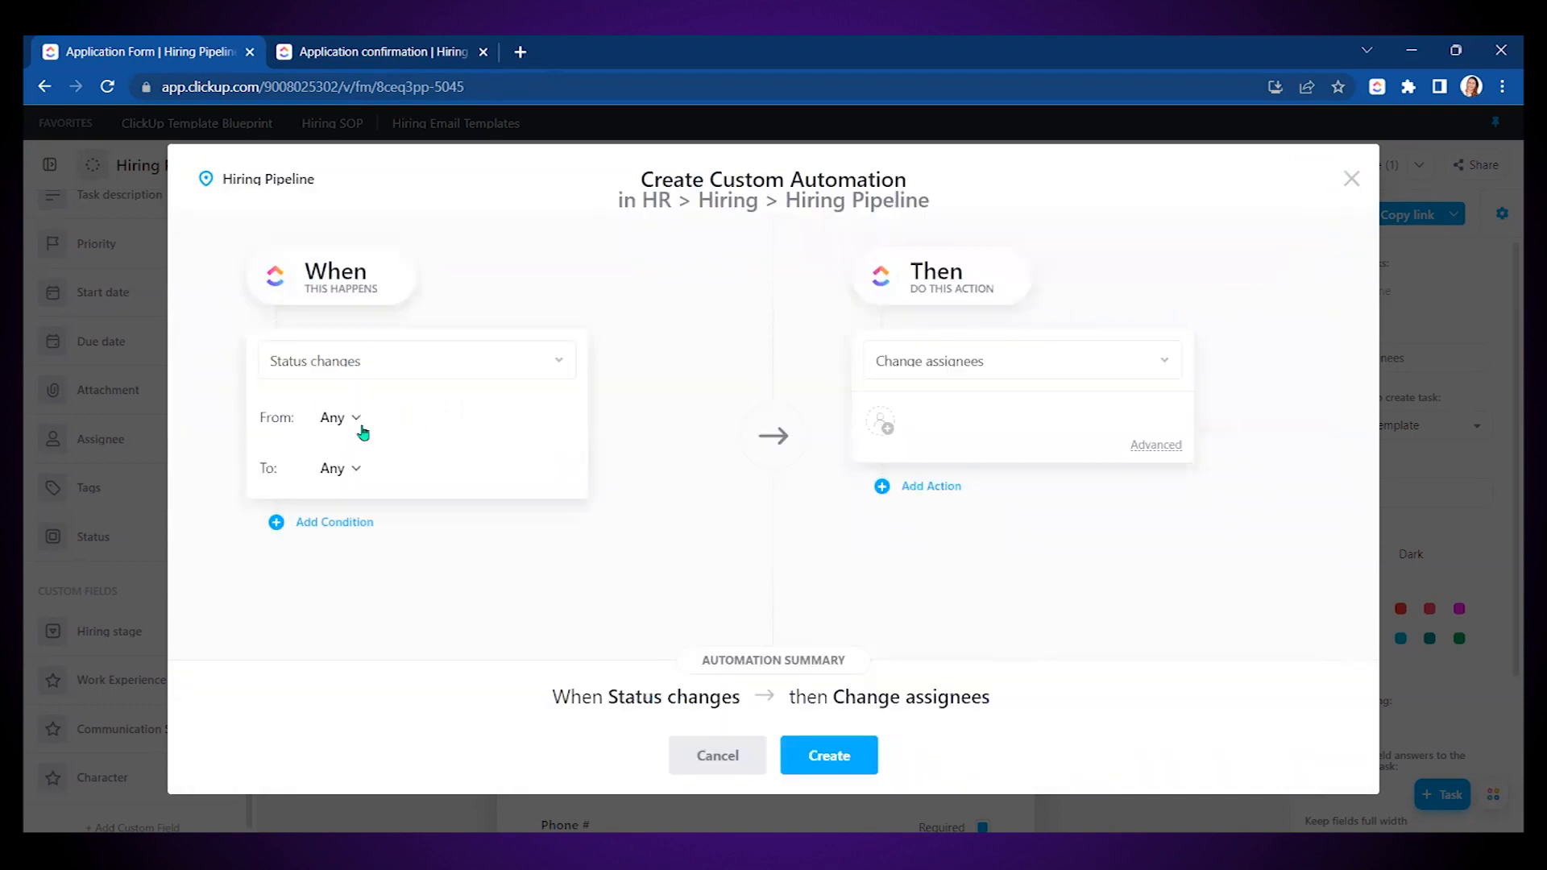
left_click(1347, 179)
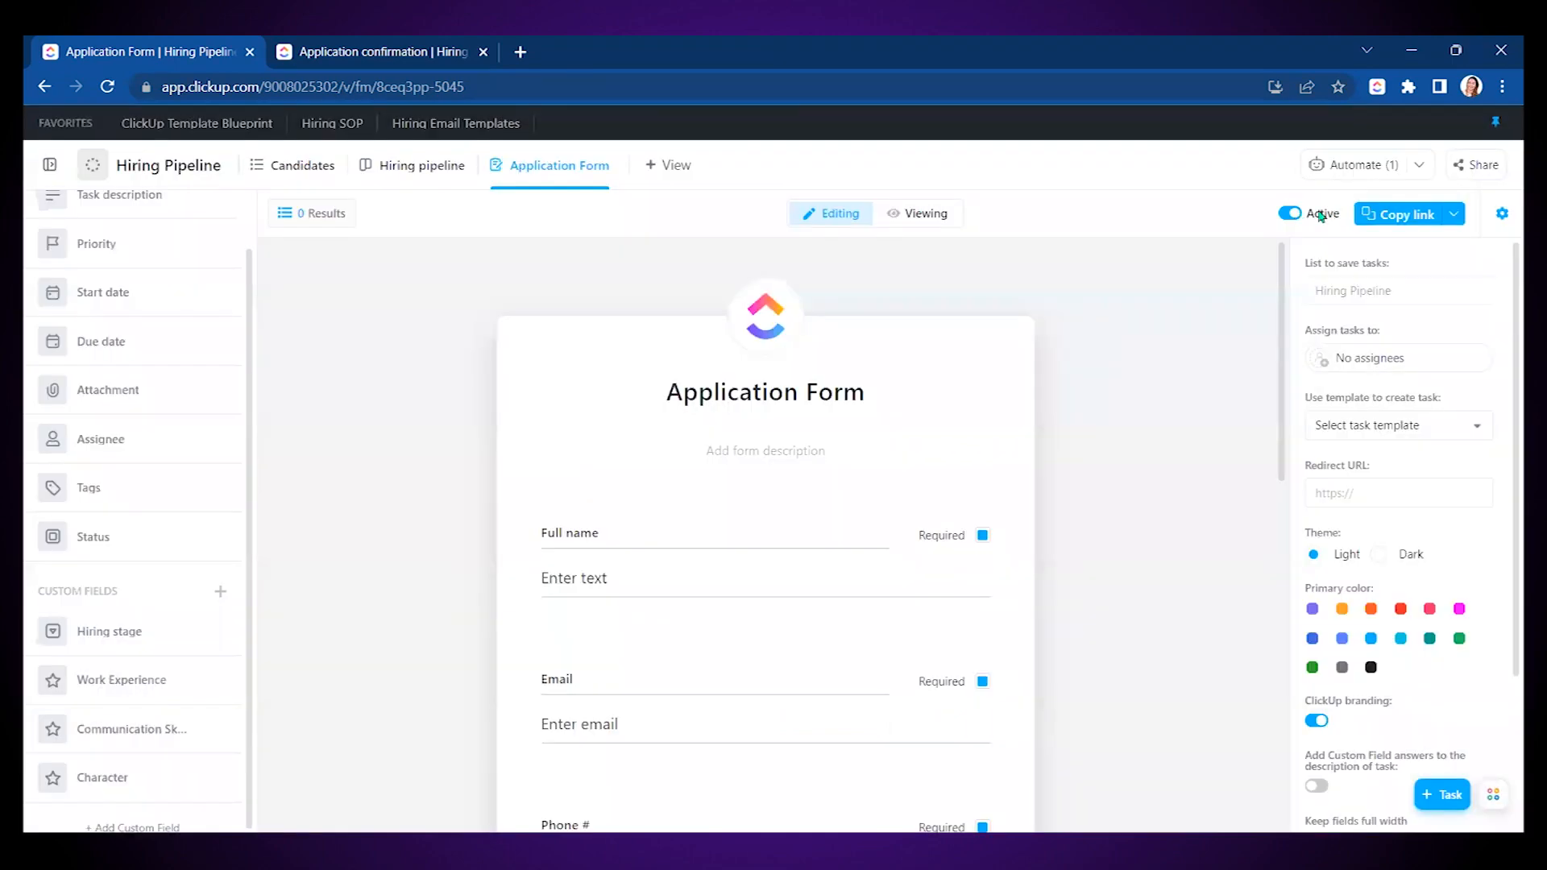
left_click(1384, 167)
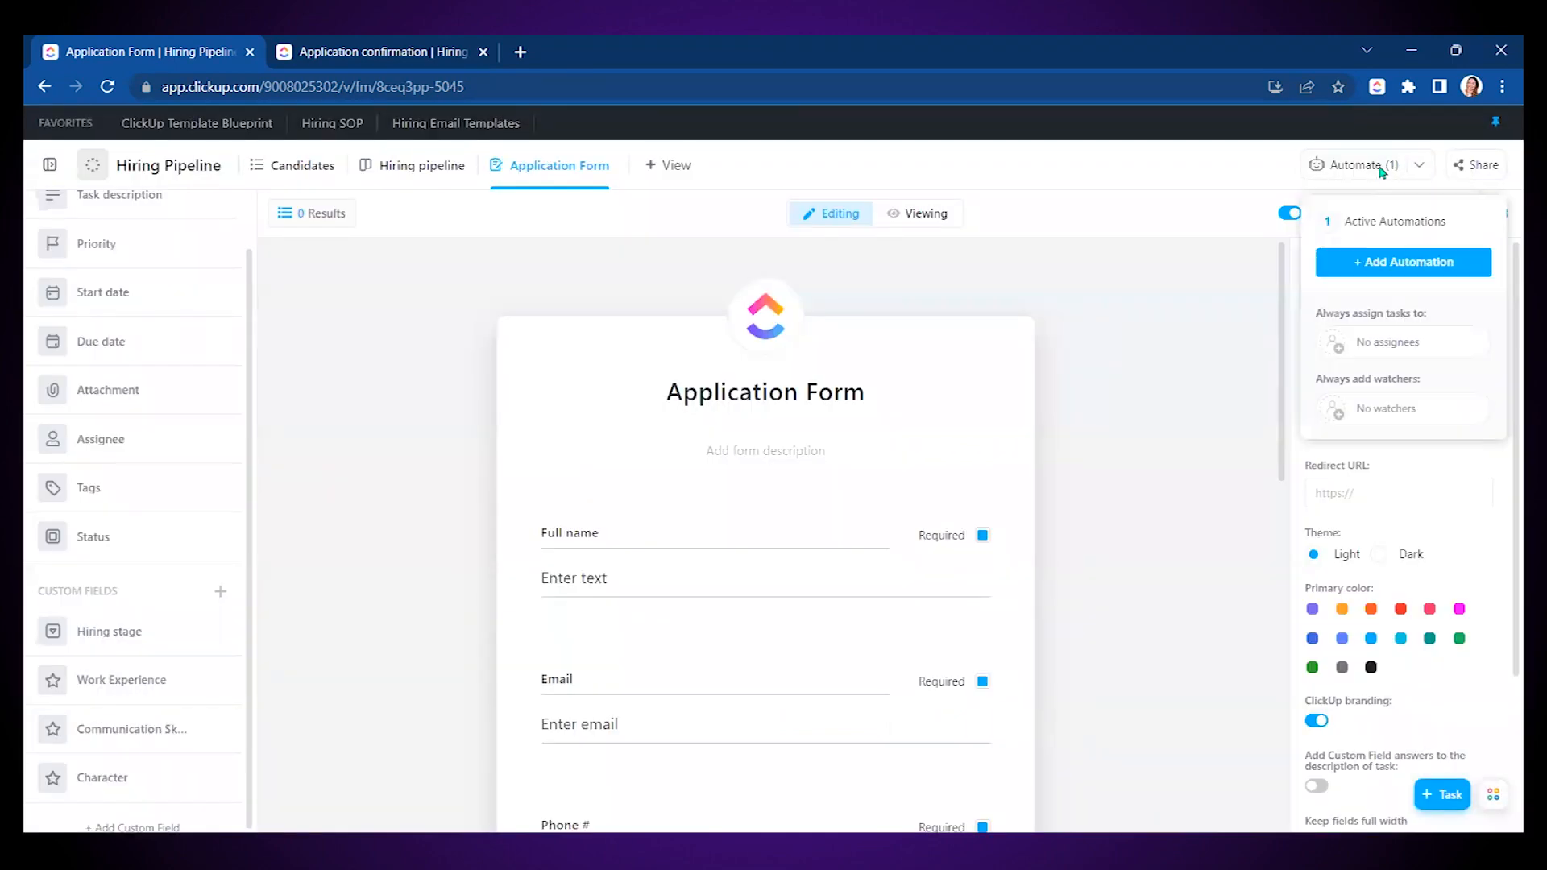
left_click(1374, 224)
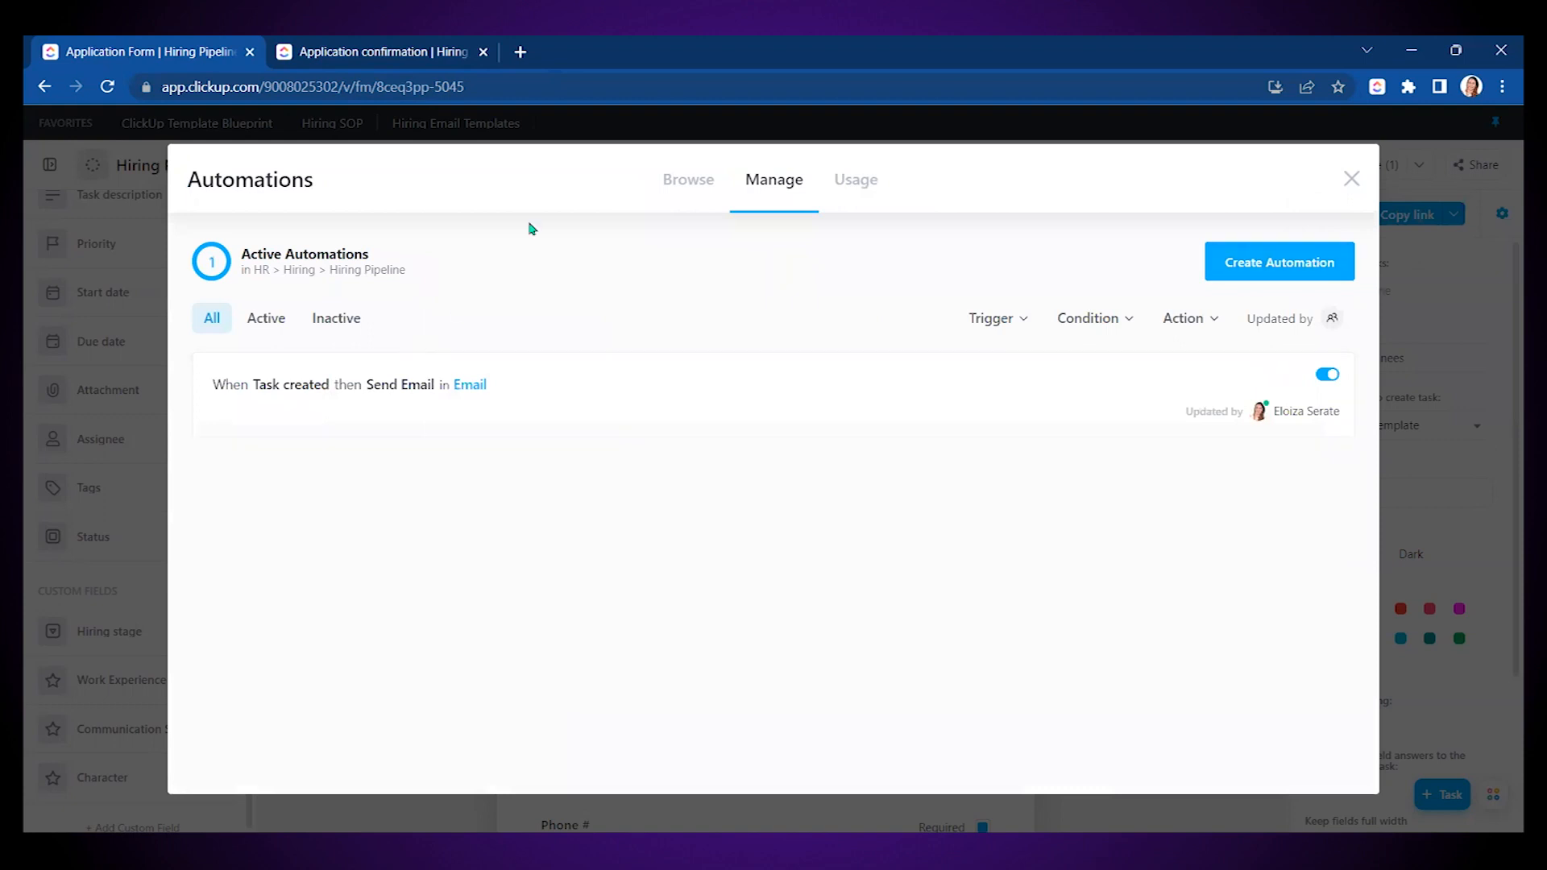
- Choose the 'When status changes, send email' template with the team sending account
left_click(692, 180)
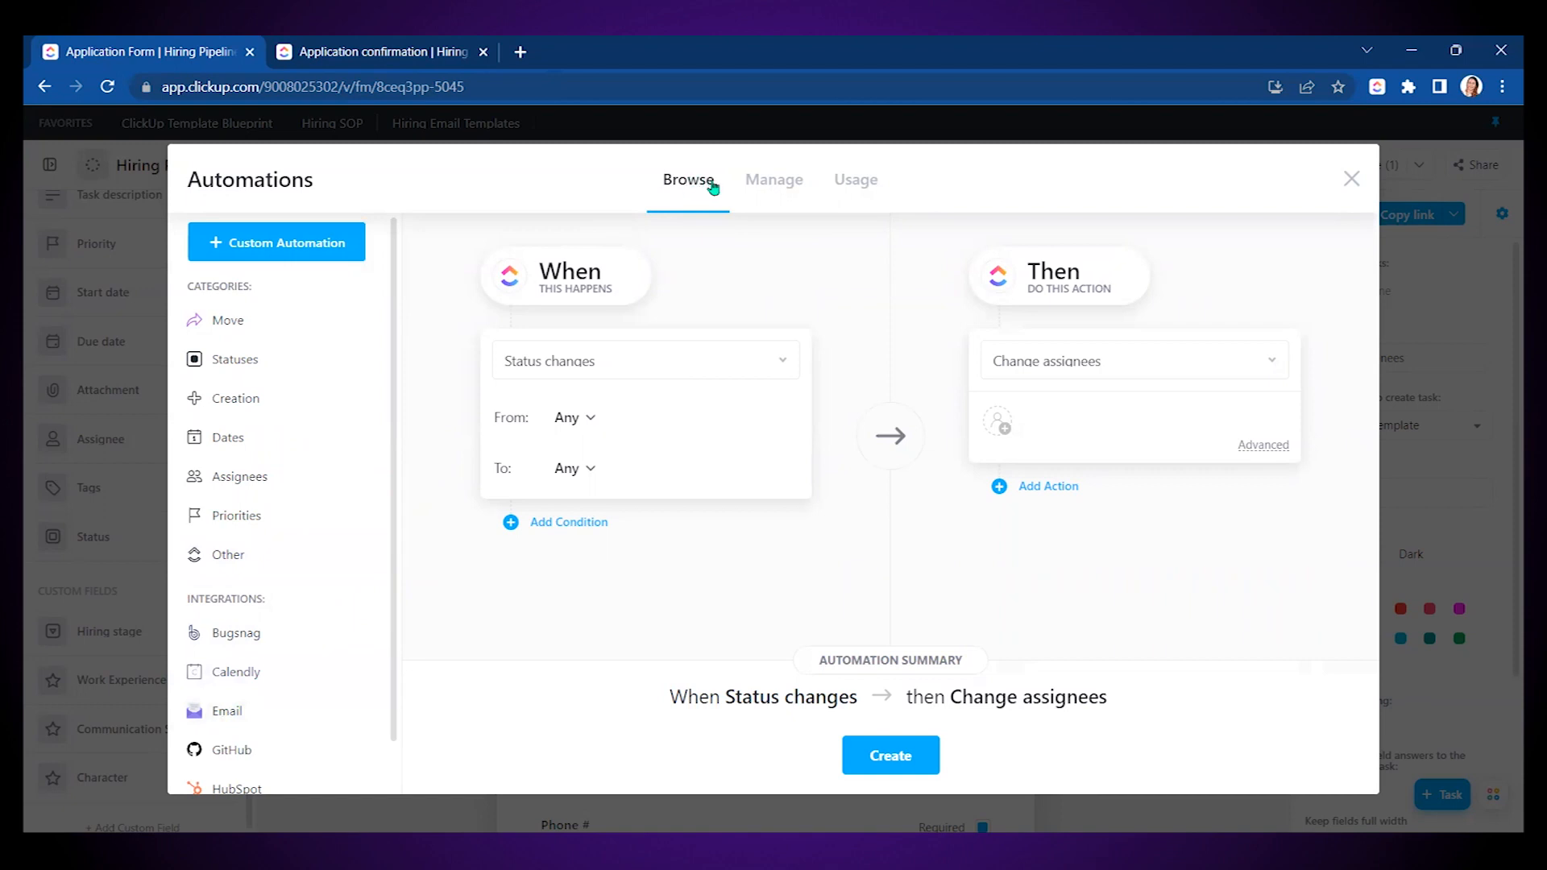
left_click(226, 713)
left_click(1140, 316)
left_click(672, 452)
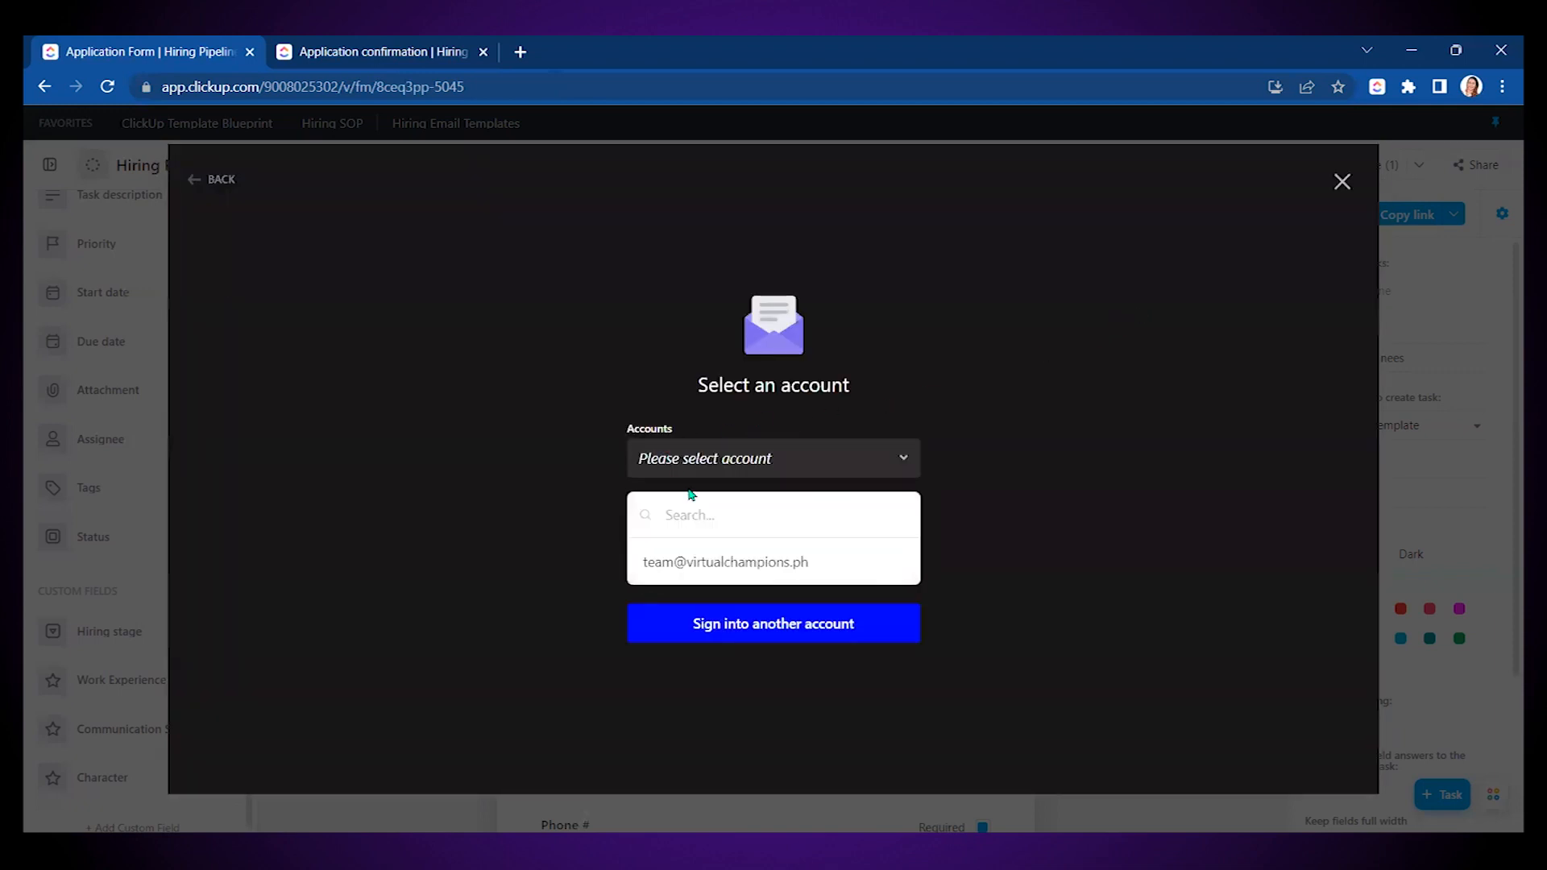
left_click(709, 561)
left_click(759, 521)
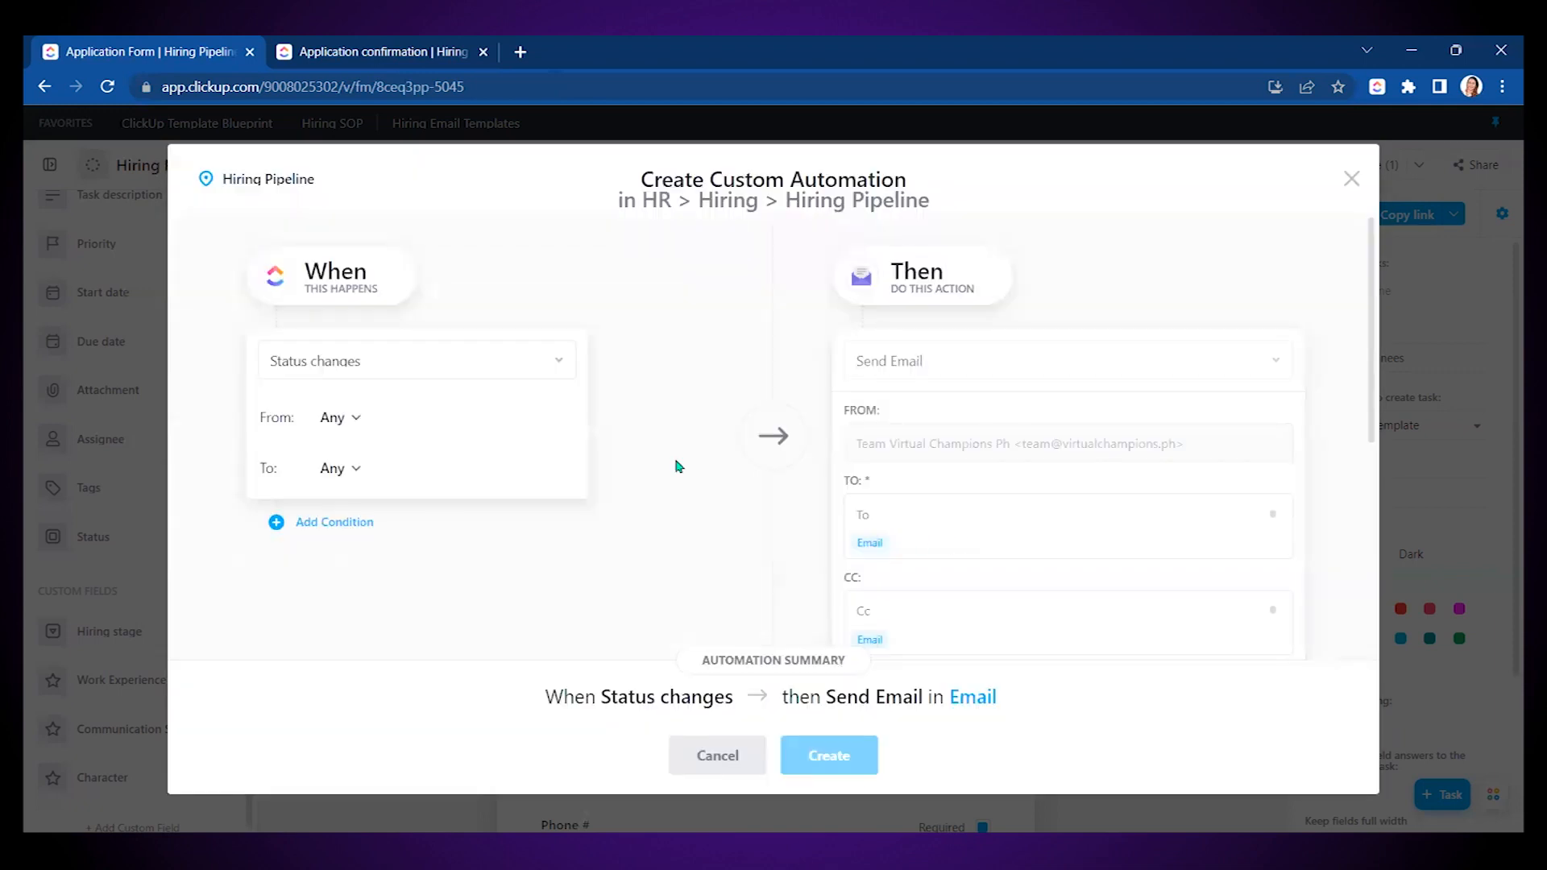
- Trigger on status NOT A FIT, send to the Email field, and begin the 'Application Update' subject
left_click(355, 470)
left_click(335, 618)
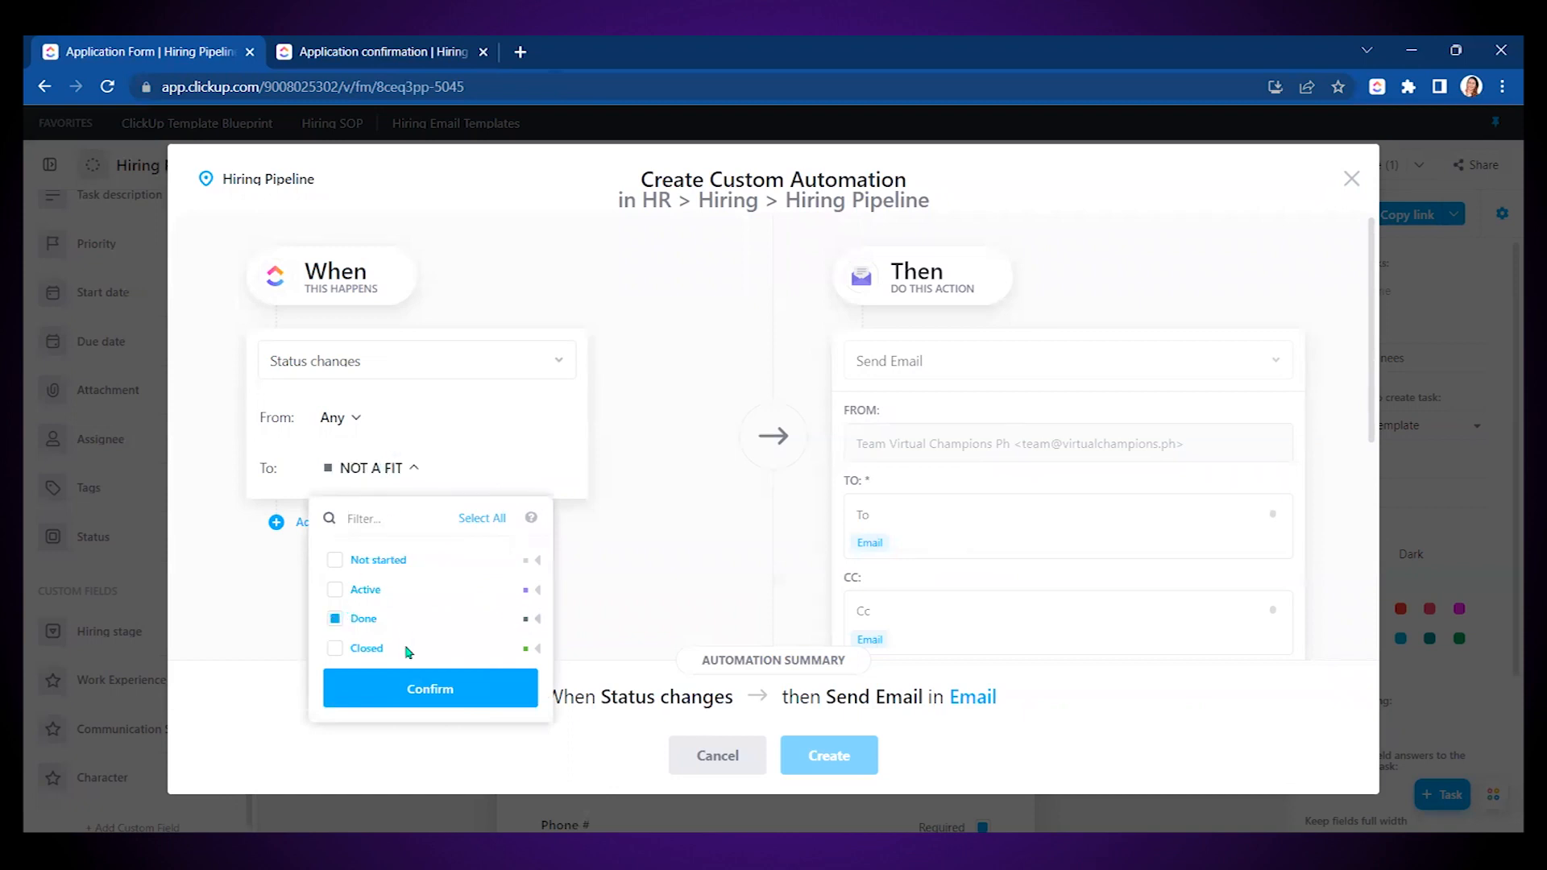
left_click(417, 689)
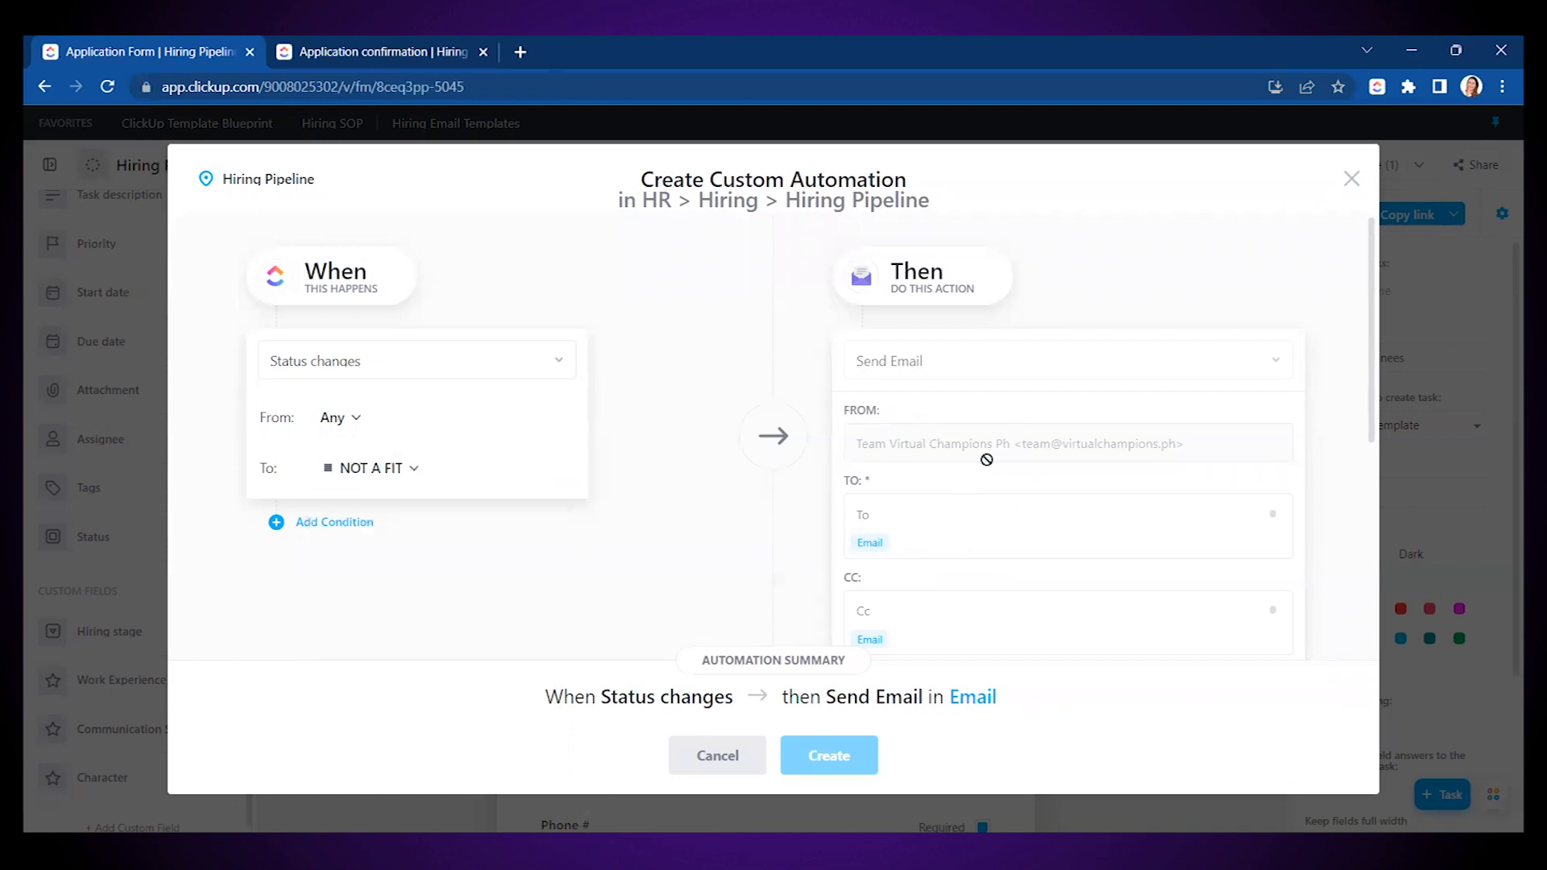
scroll(982, 474, "down", 2)
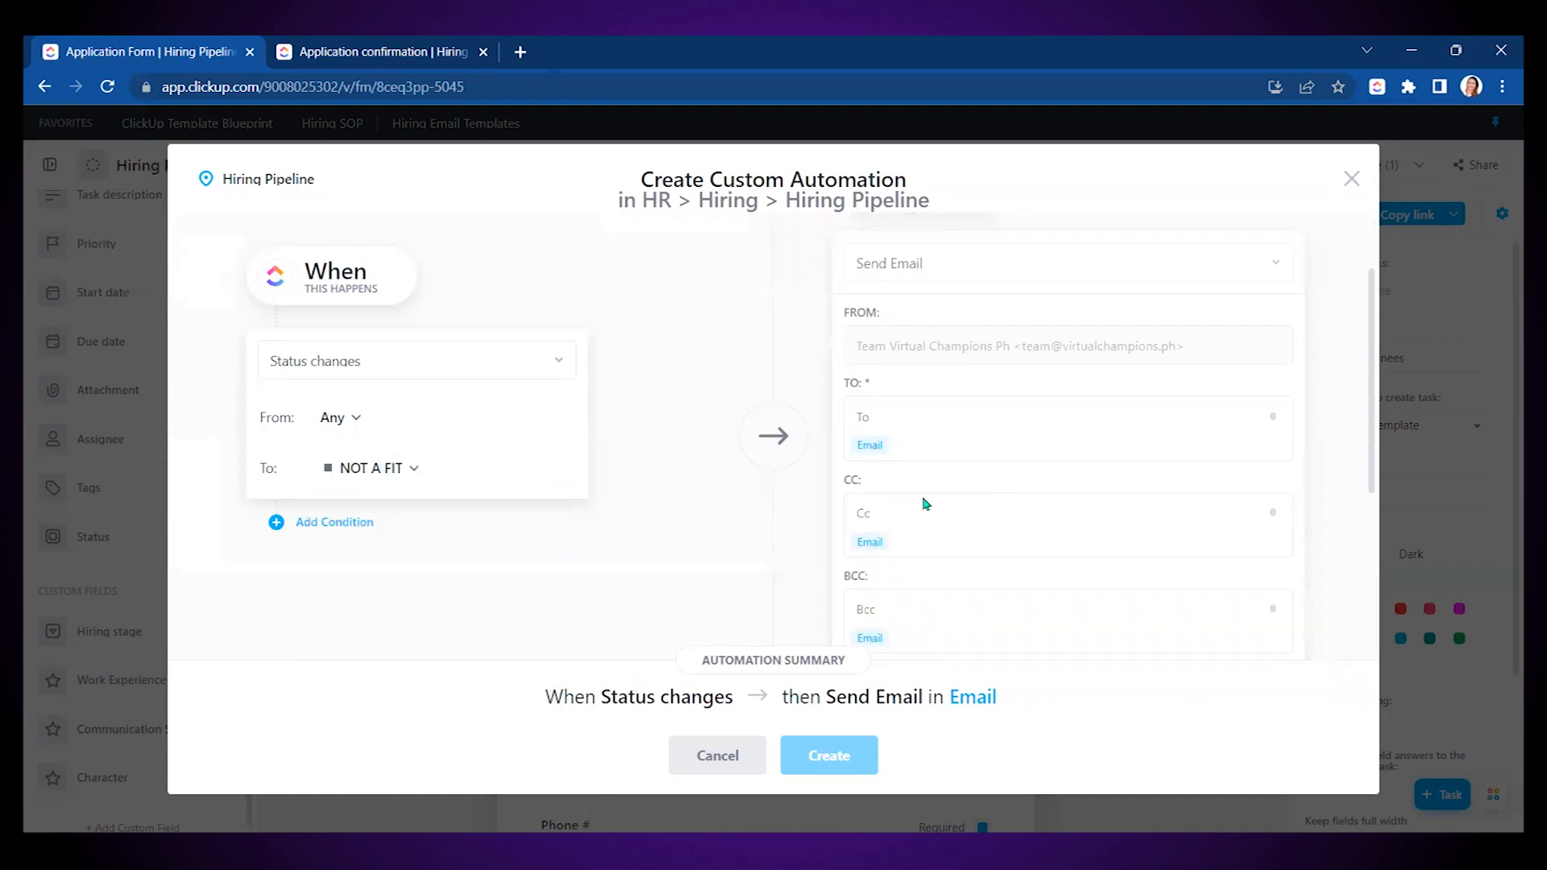
left_click(870, 451)
scroll(1022, 409, "down", 3)
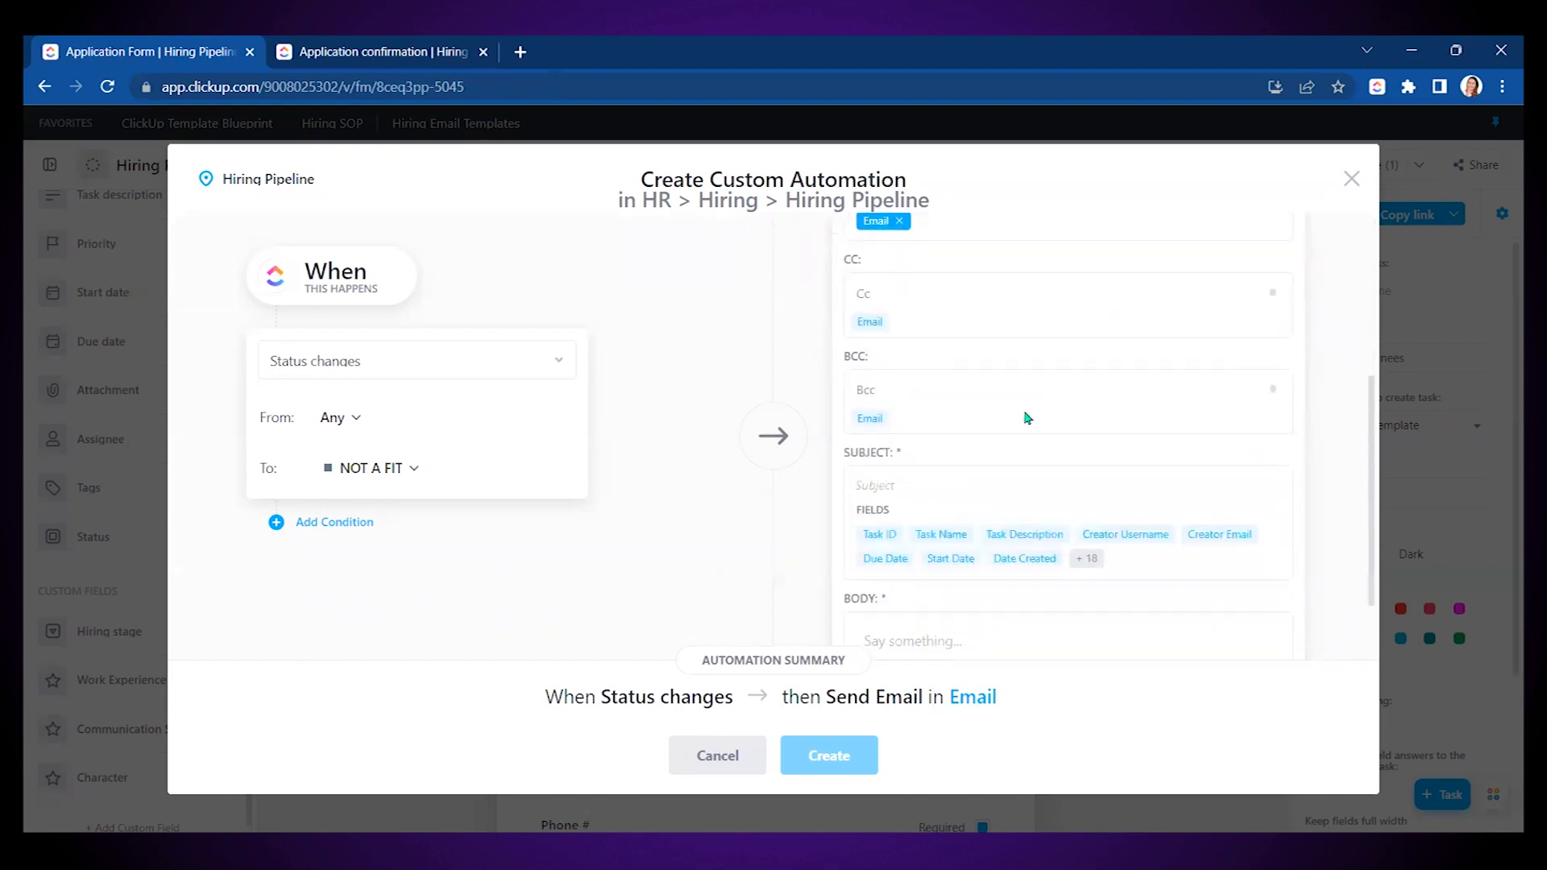
scroll(999, 435, "down", 2)
left_click(921, 395)
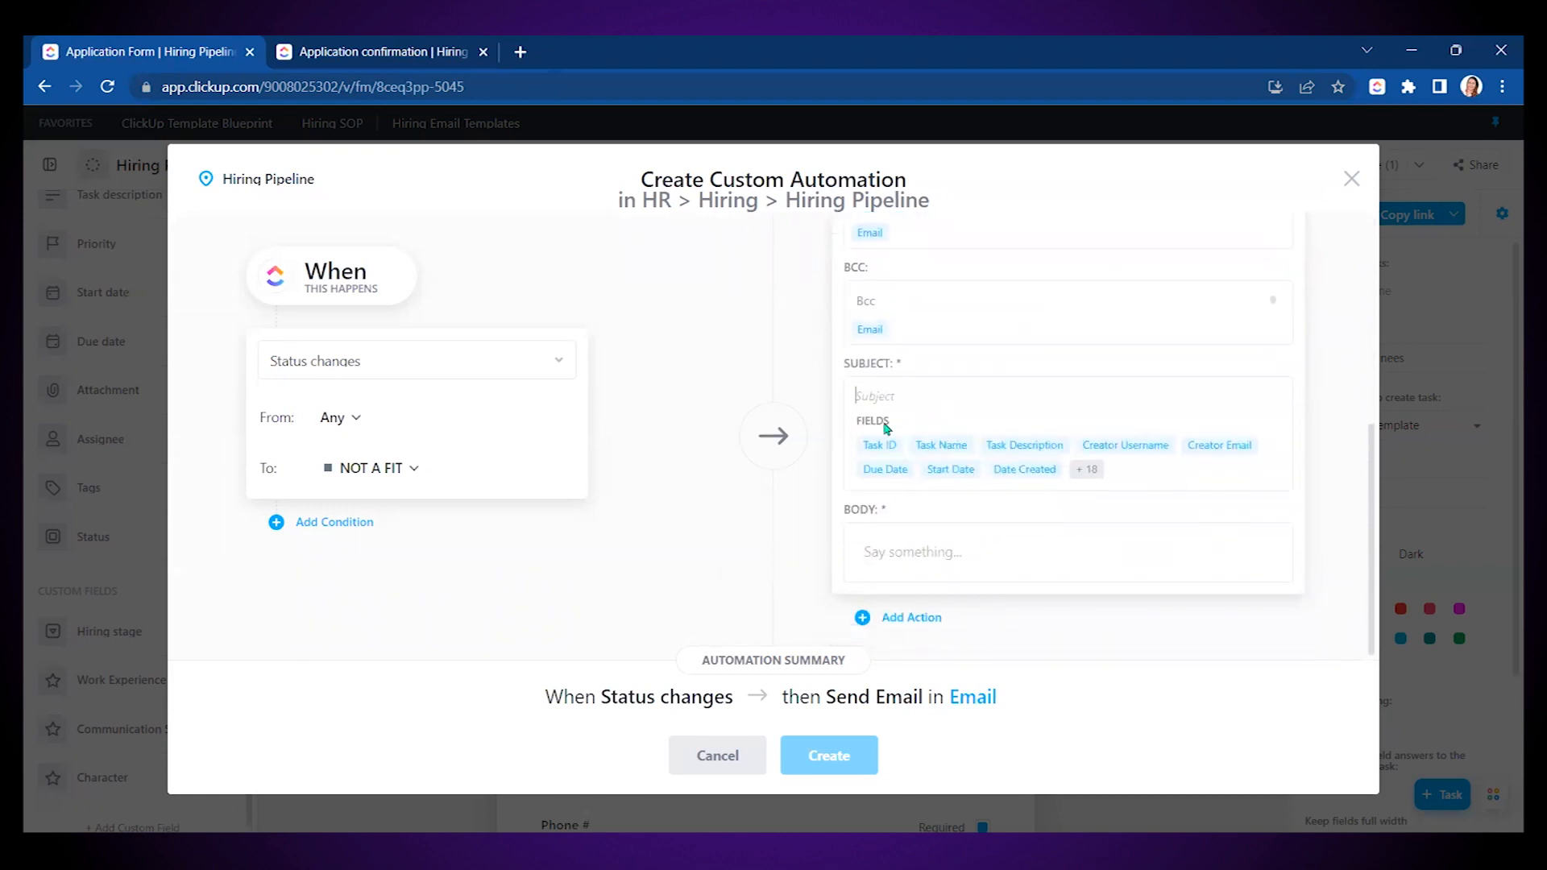
type("Application Update")
left_click(375, 54)
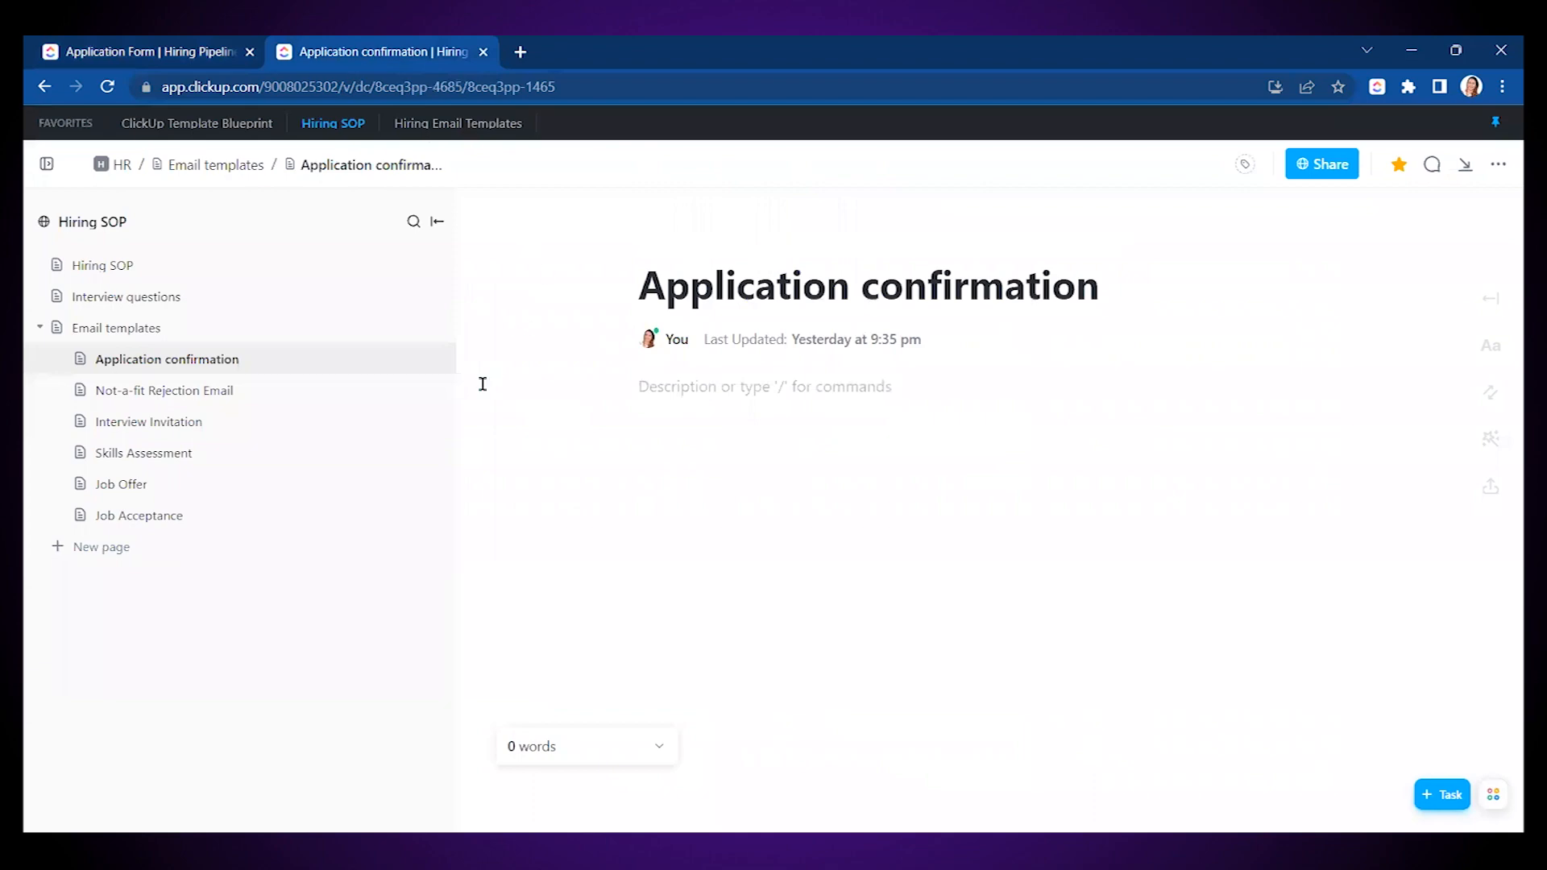
- Select the Not-a-fit Rejection Email body text in the Hiring SOP, then return to the automation draft
left_click(164, 392)
scroll(925, 500, "down", 1)
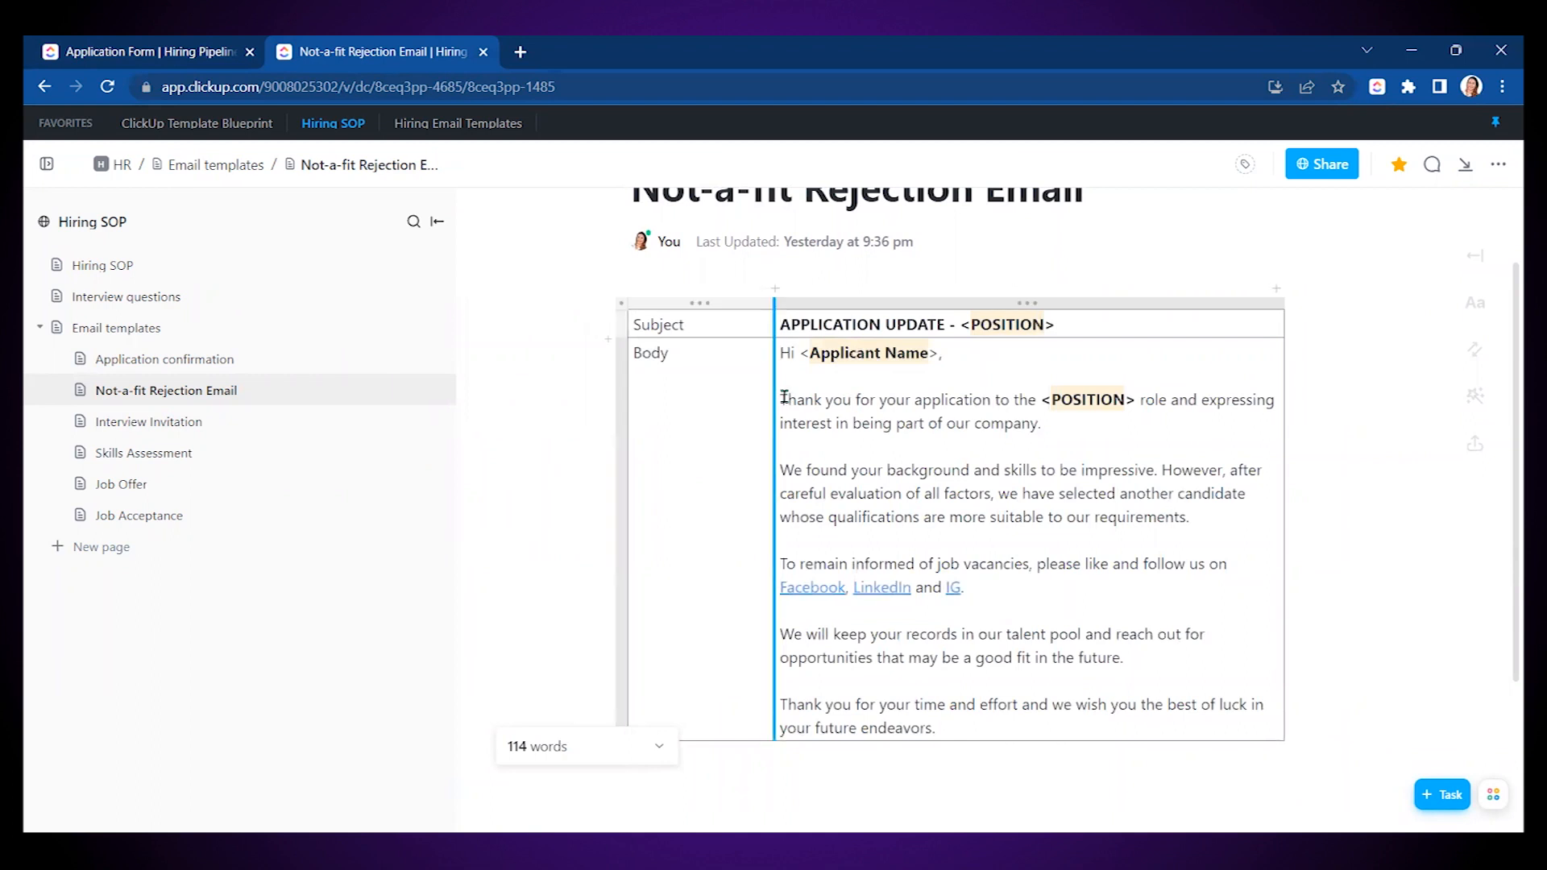
left_click_drag(784, 398, 977, 728)
left_click(783, 397)
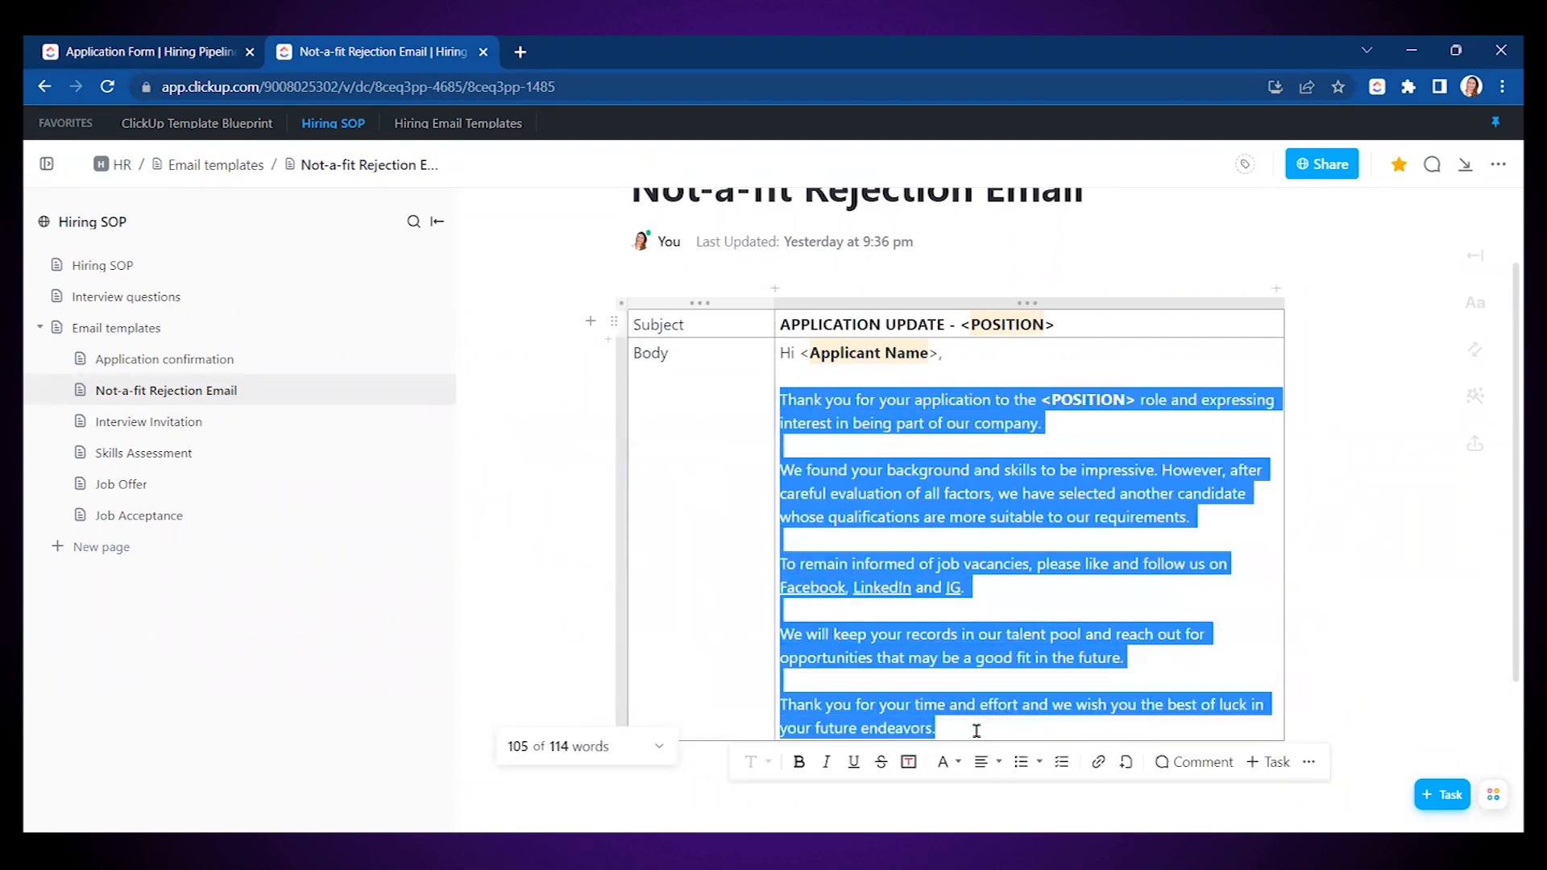
left_click(133, 51)
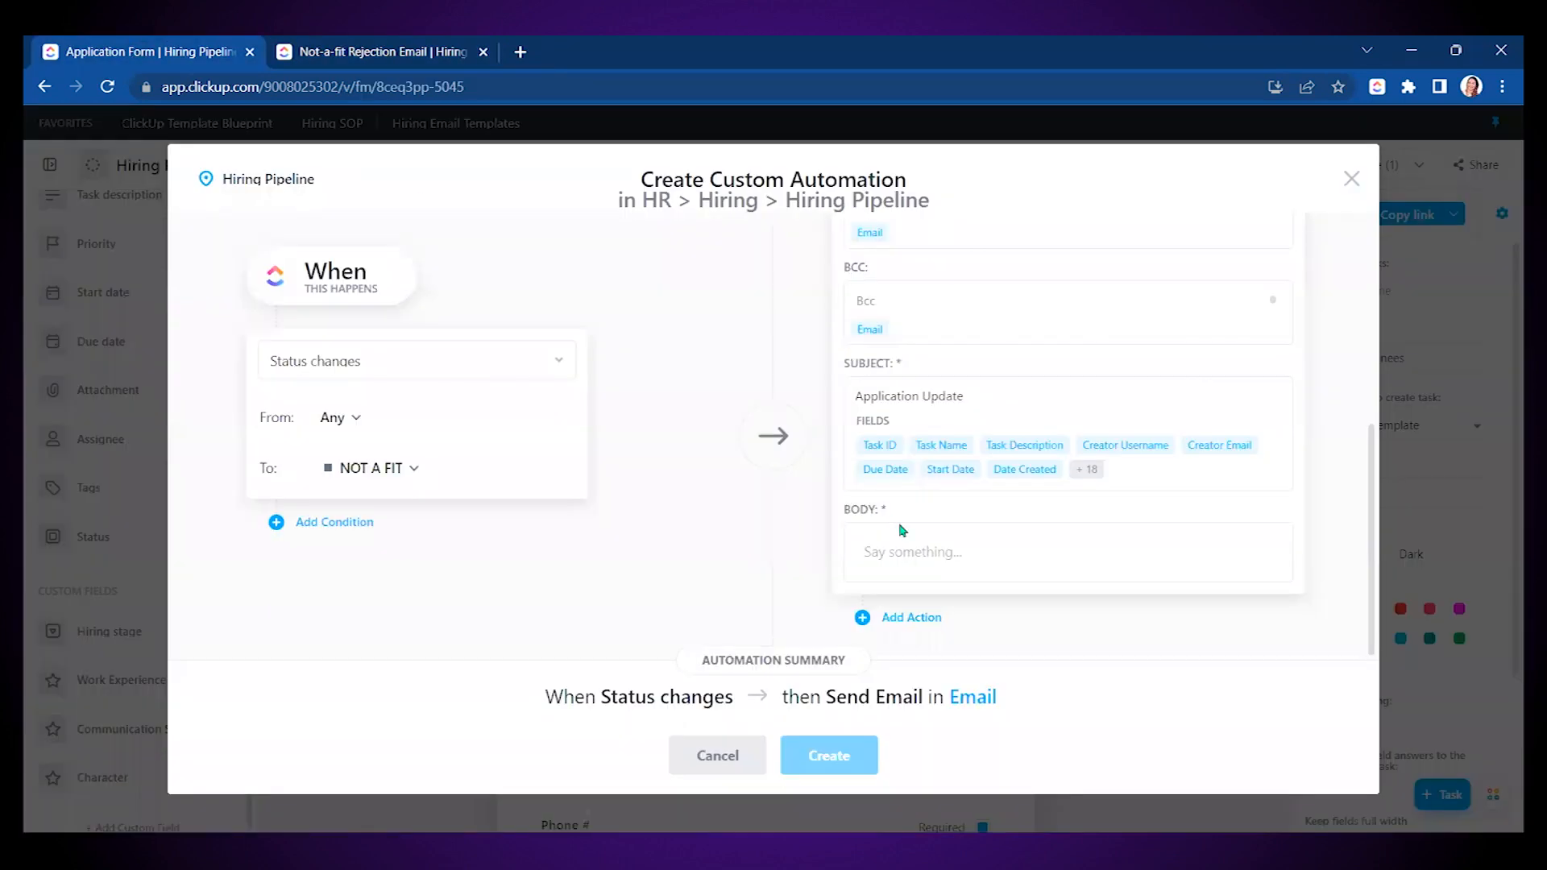
- Start the body with 'Hi {Task Name}' and paste the rejection email text below it
left_click(894, 551)
type("Hi")
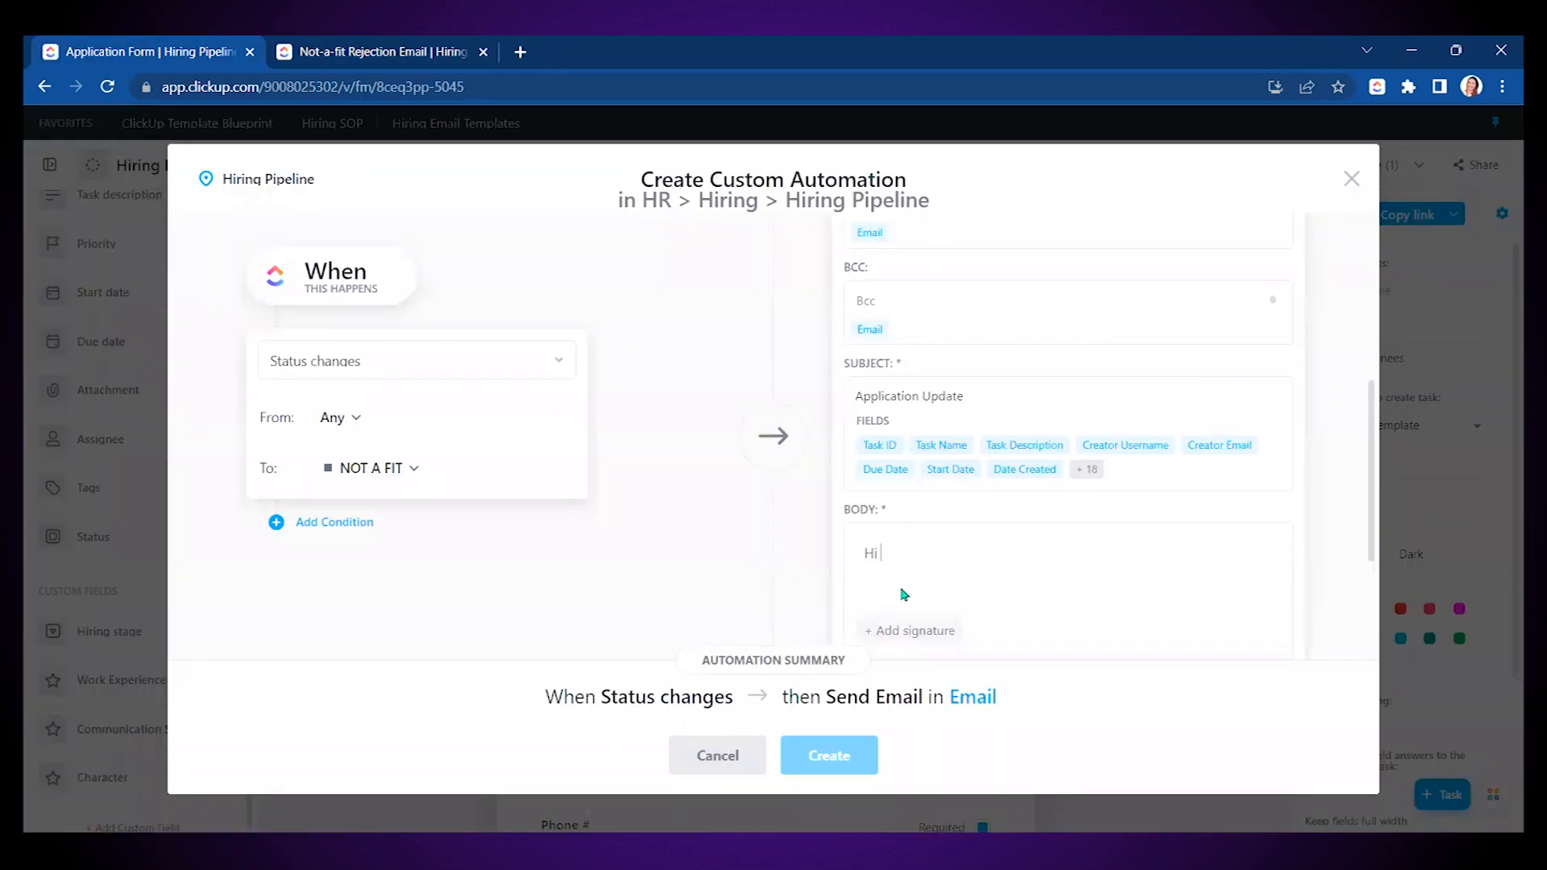
scroll(982, 401, "down", 2)
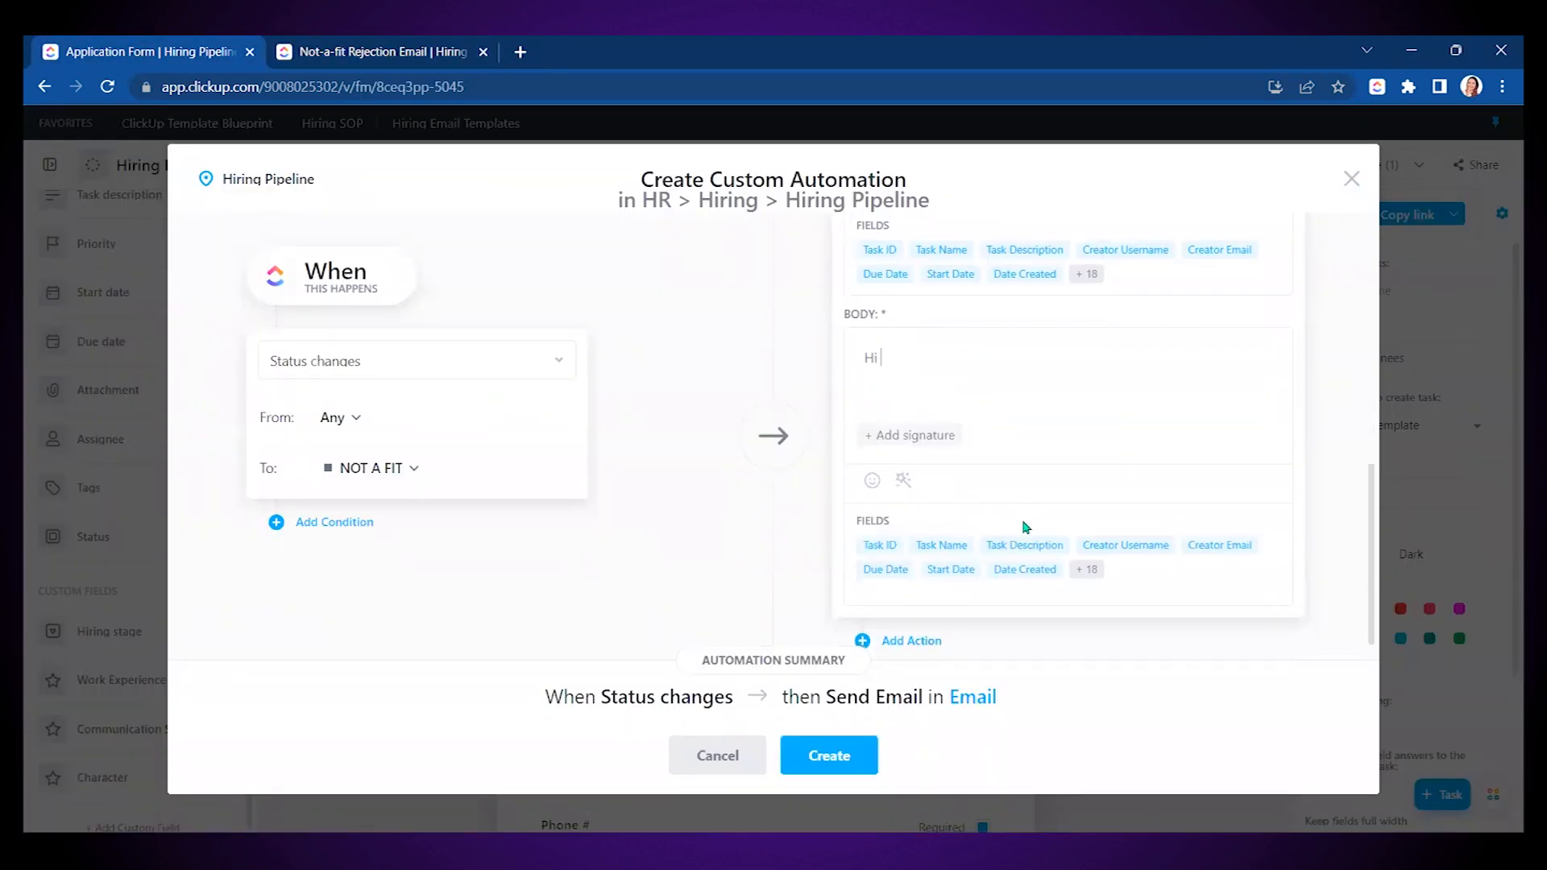
left_click(941, 545)
type("@")
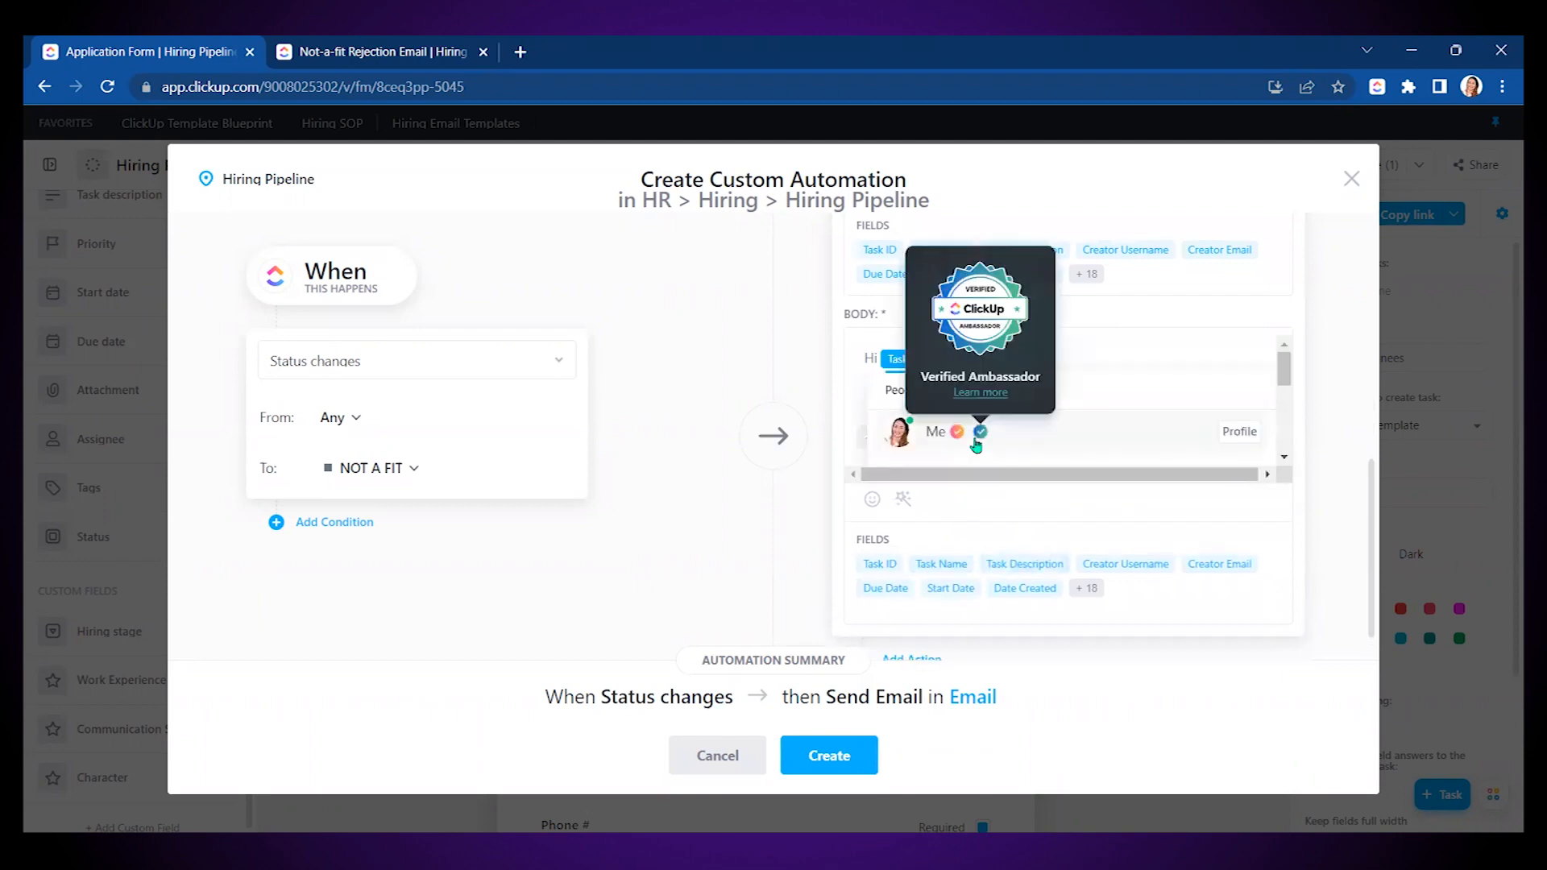
key("BackSpace")
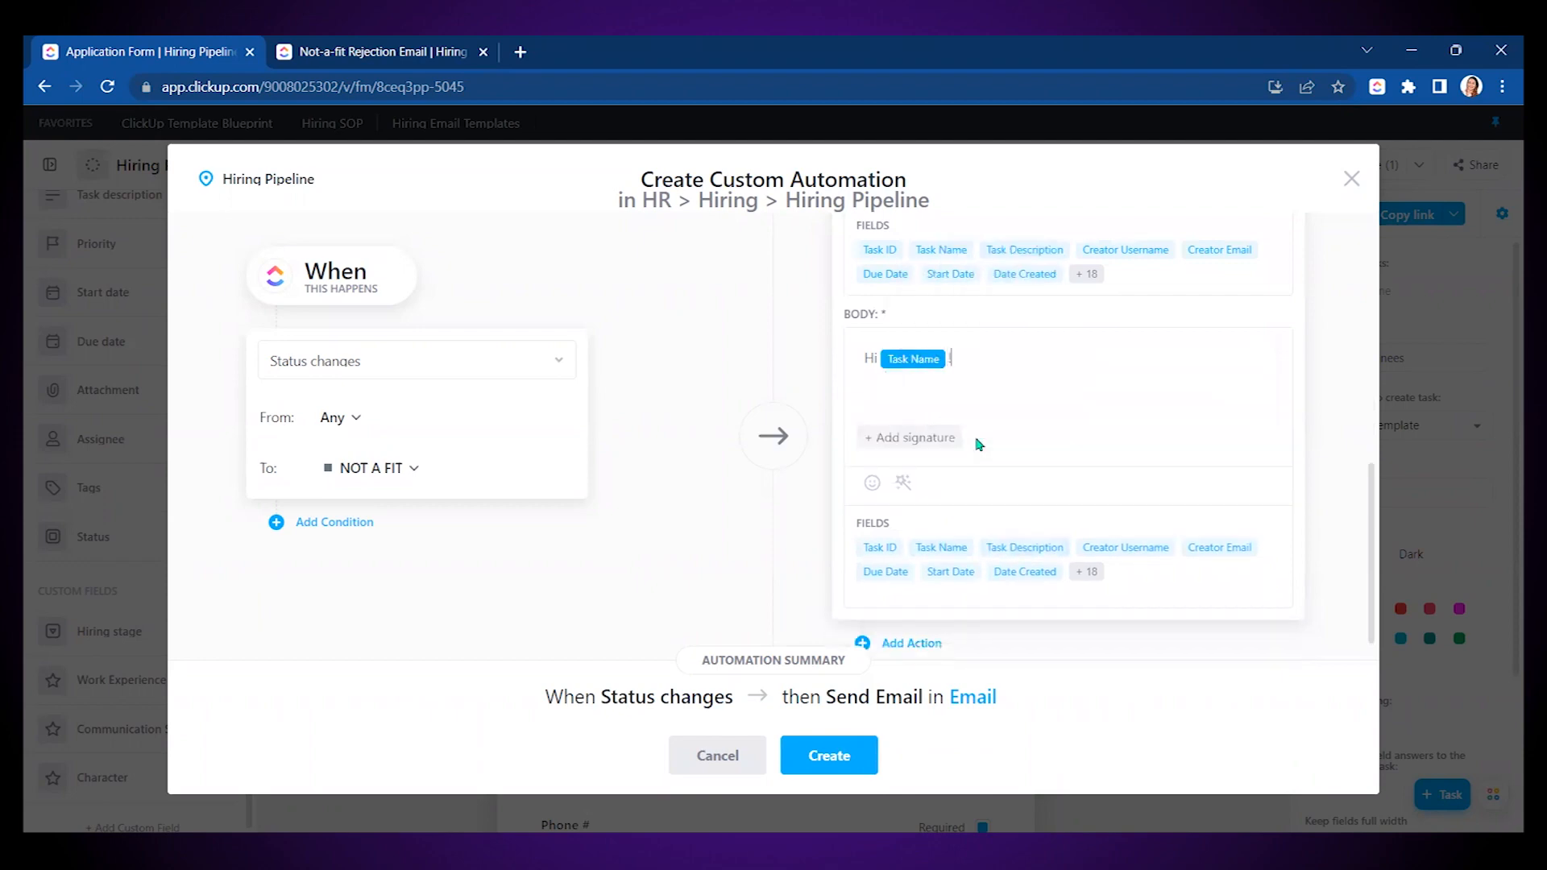
key("Return")
key("Return")
key("ctrl+v")
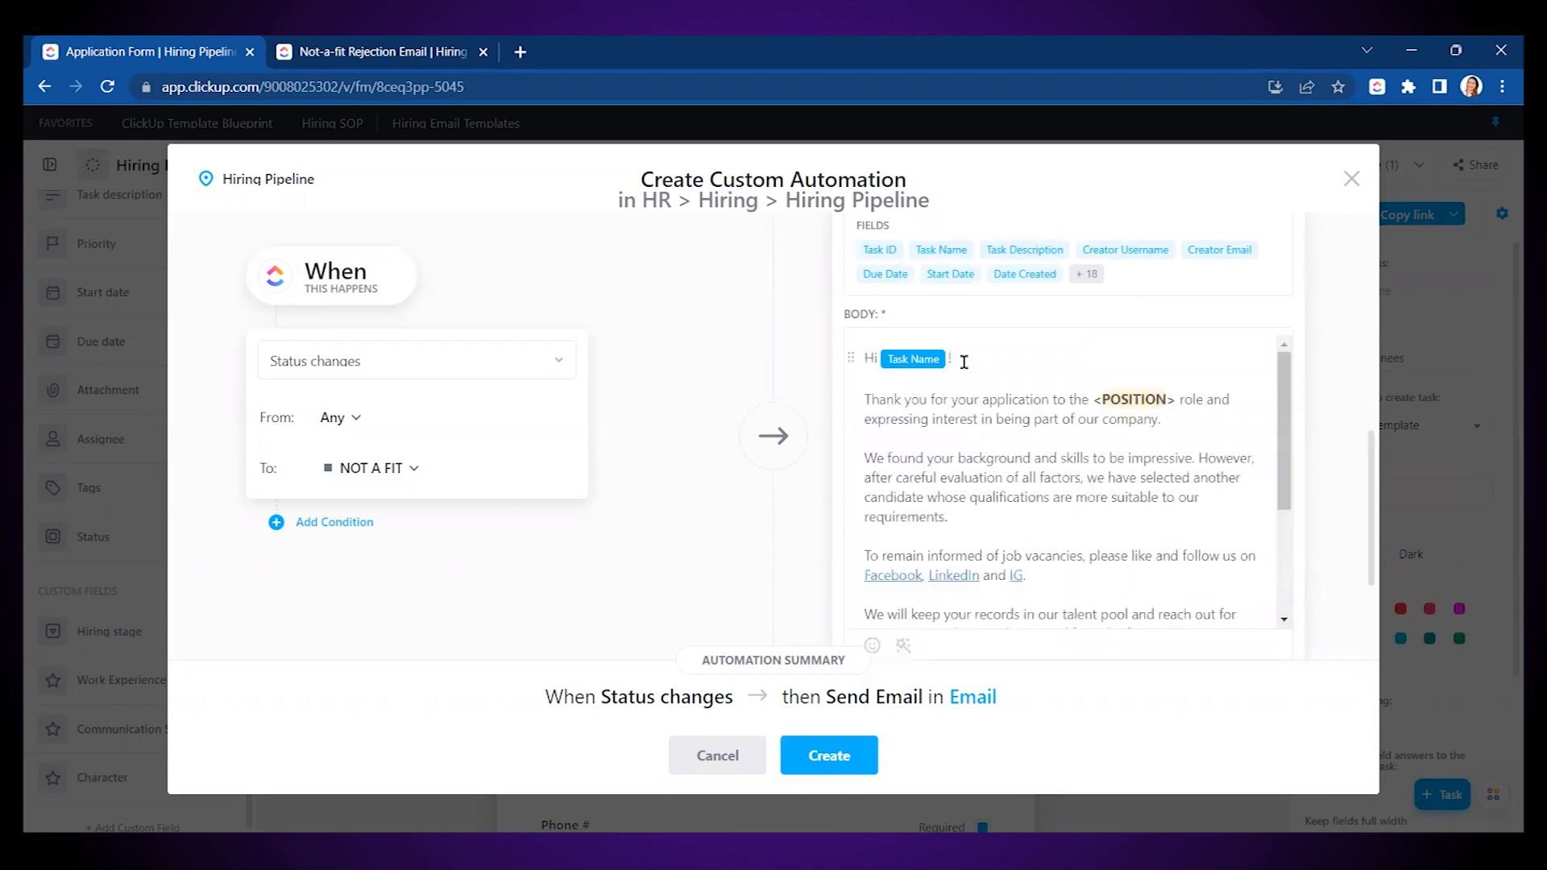
- Replace the POSITION placeholder with 'ClickUp Virtual Assistant', create the automation, and close Automations
double_click(1151, 400)
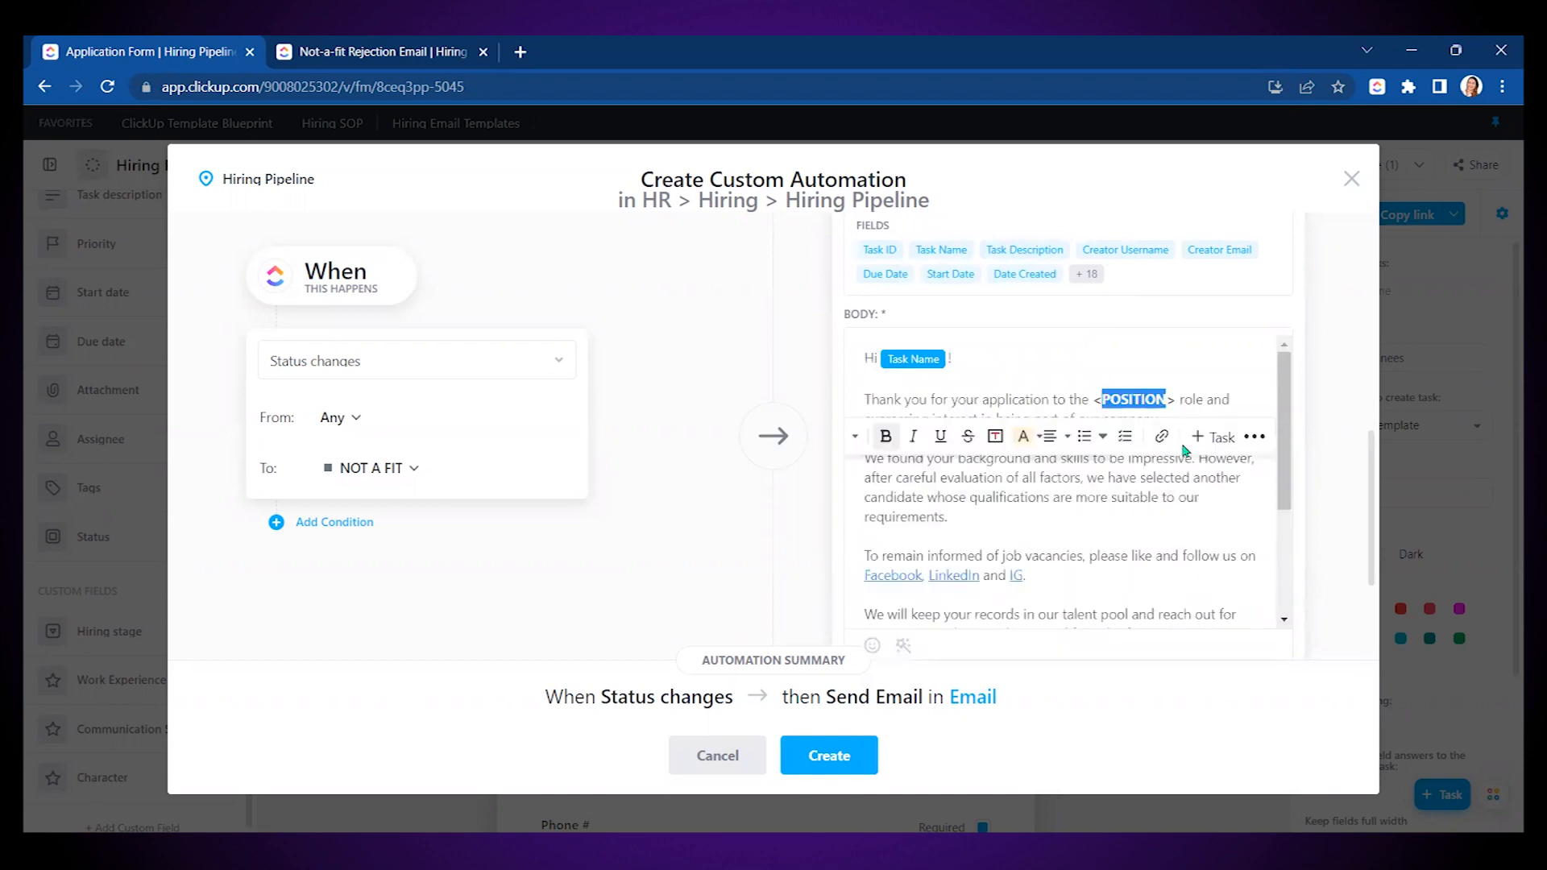
key("BackSpace")
key("BackSpace")
key("BackSpace")
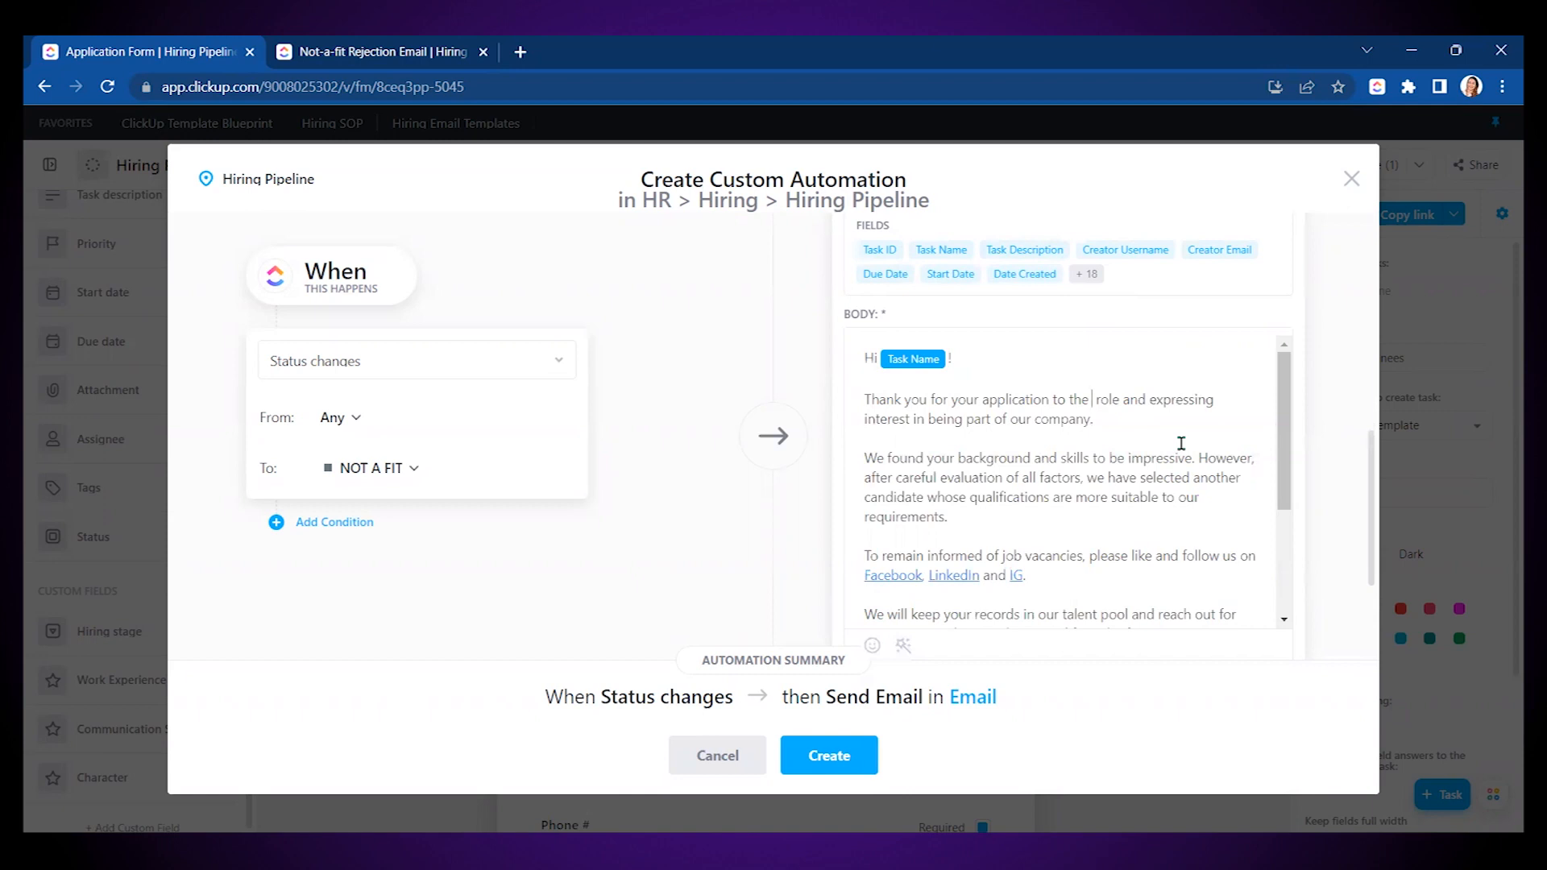
type("ClickUp Vir")
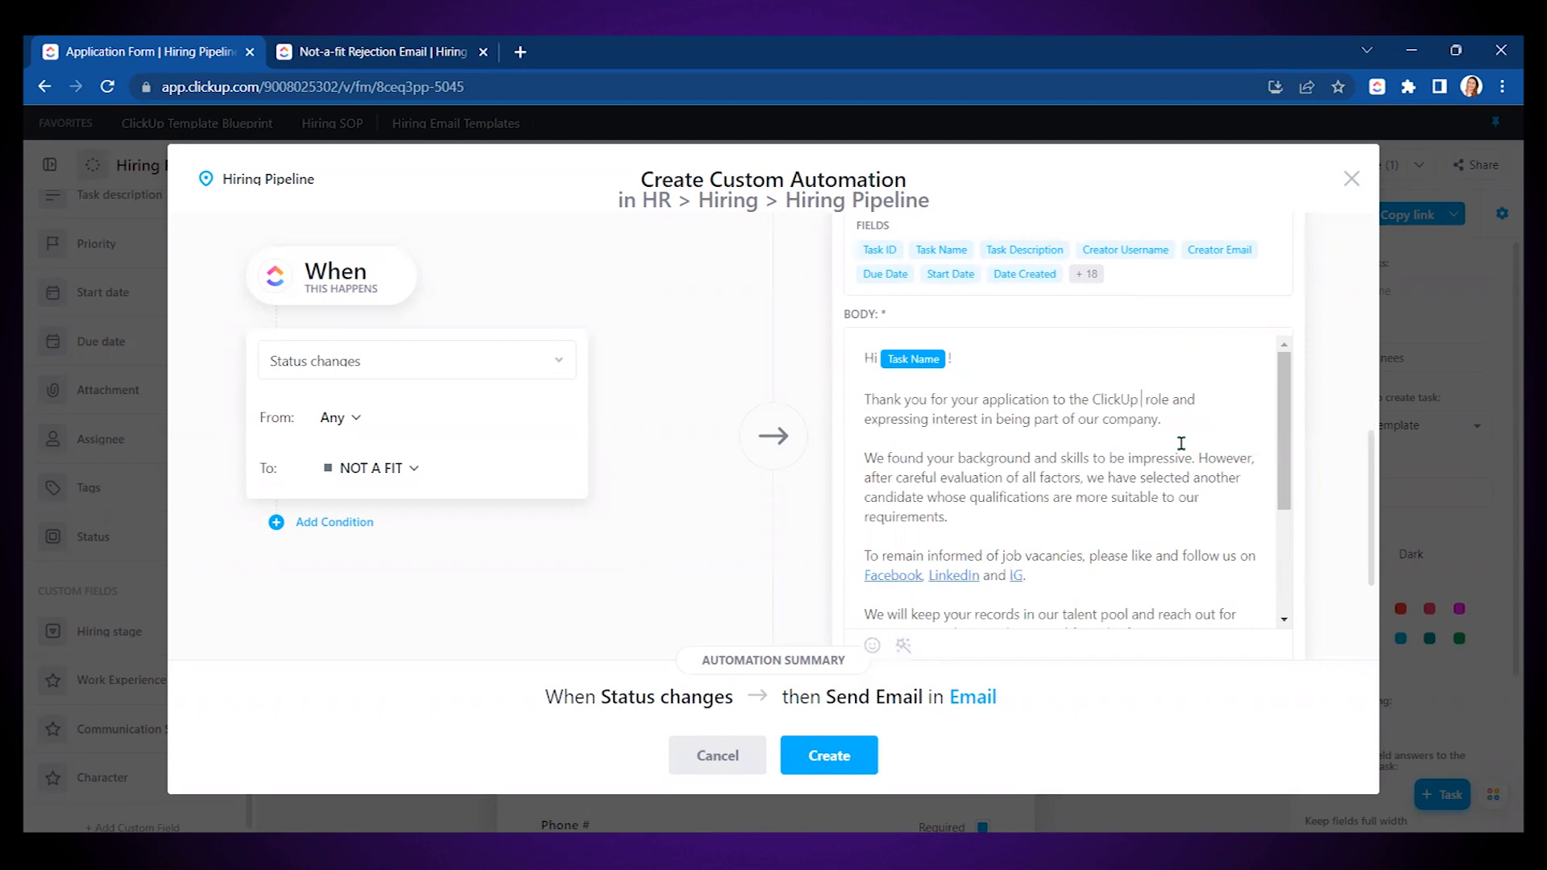
type("tual Assistant")
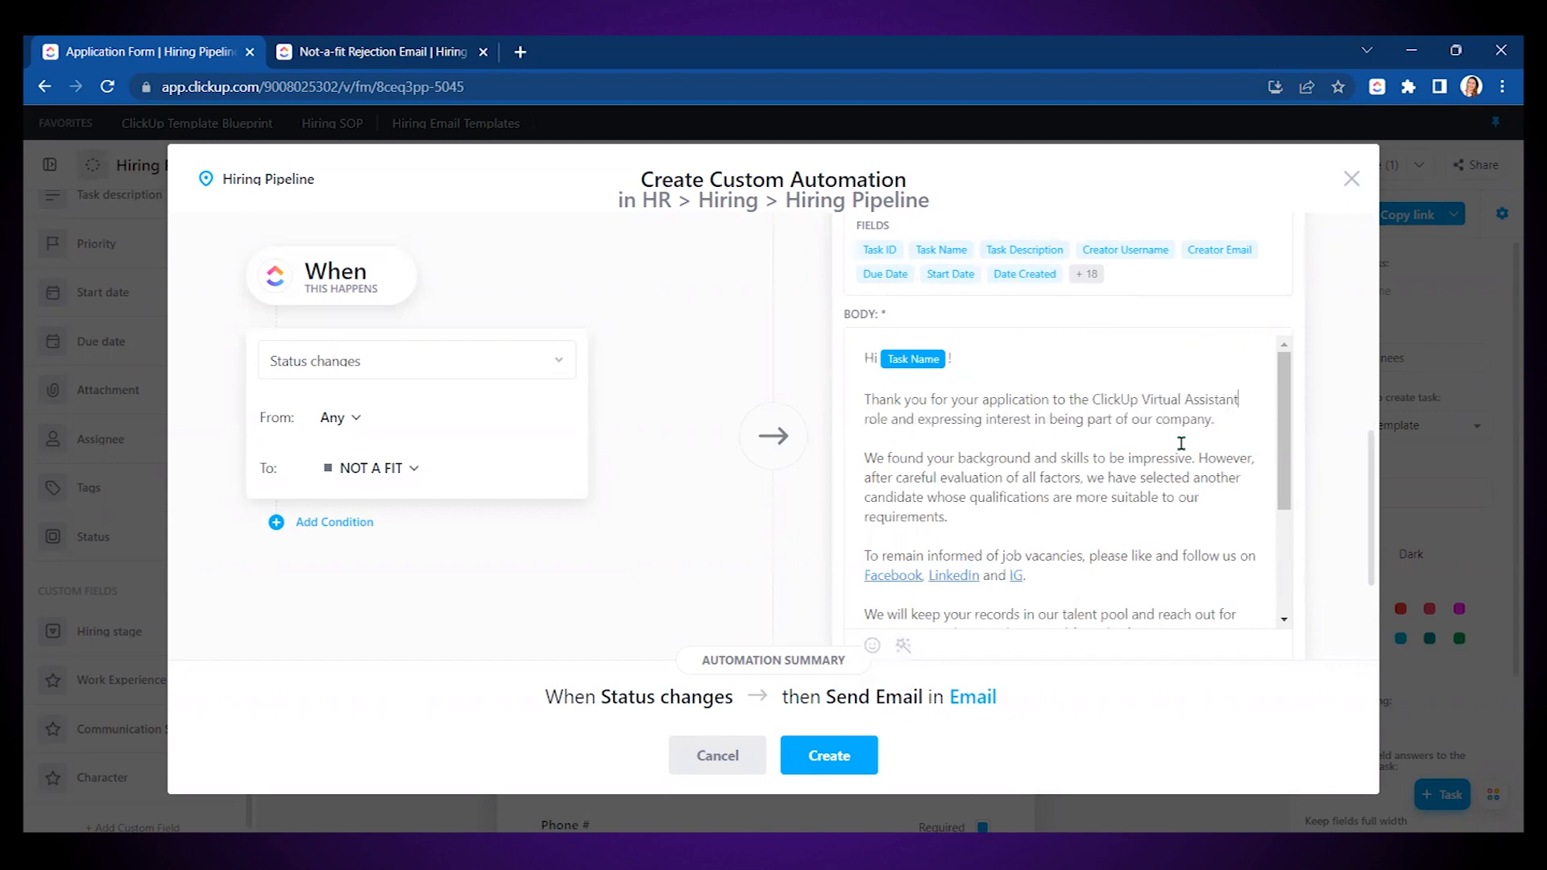
scroll(1137, 516, "down", 3)
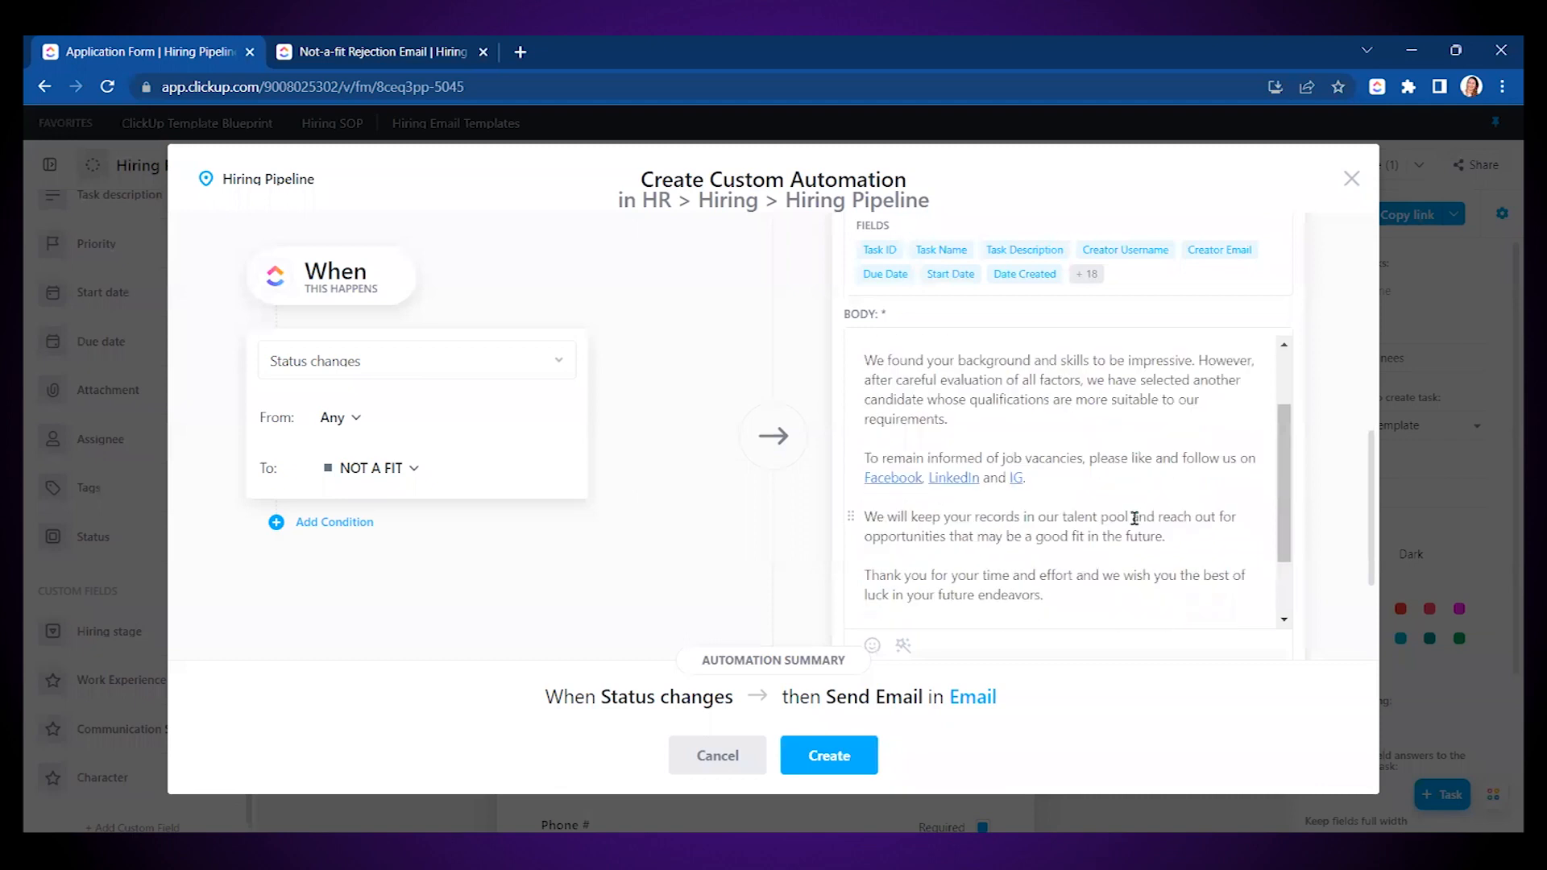
scroll(1128, 508, "up", 2)
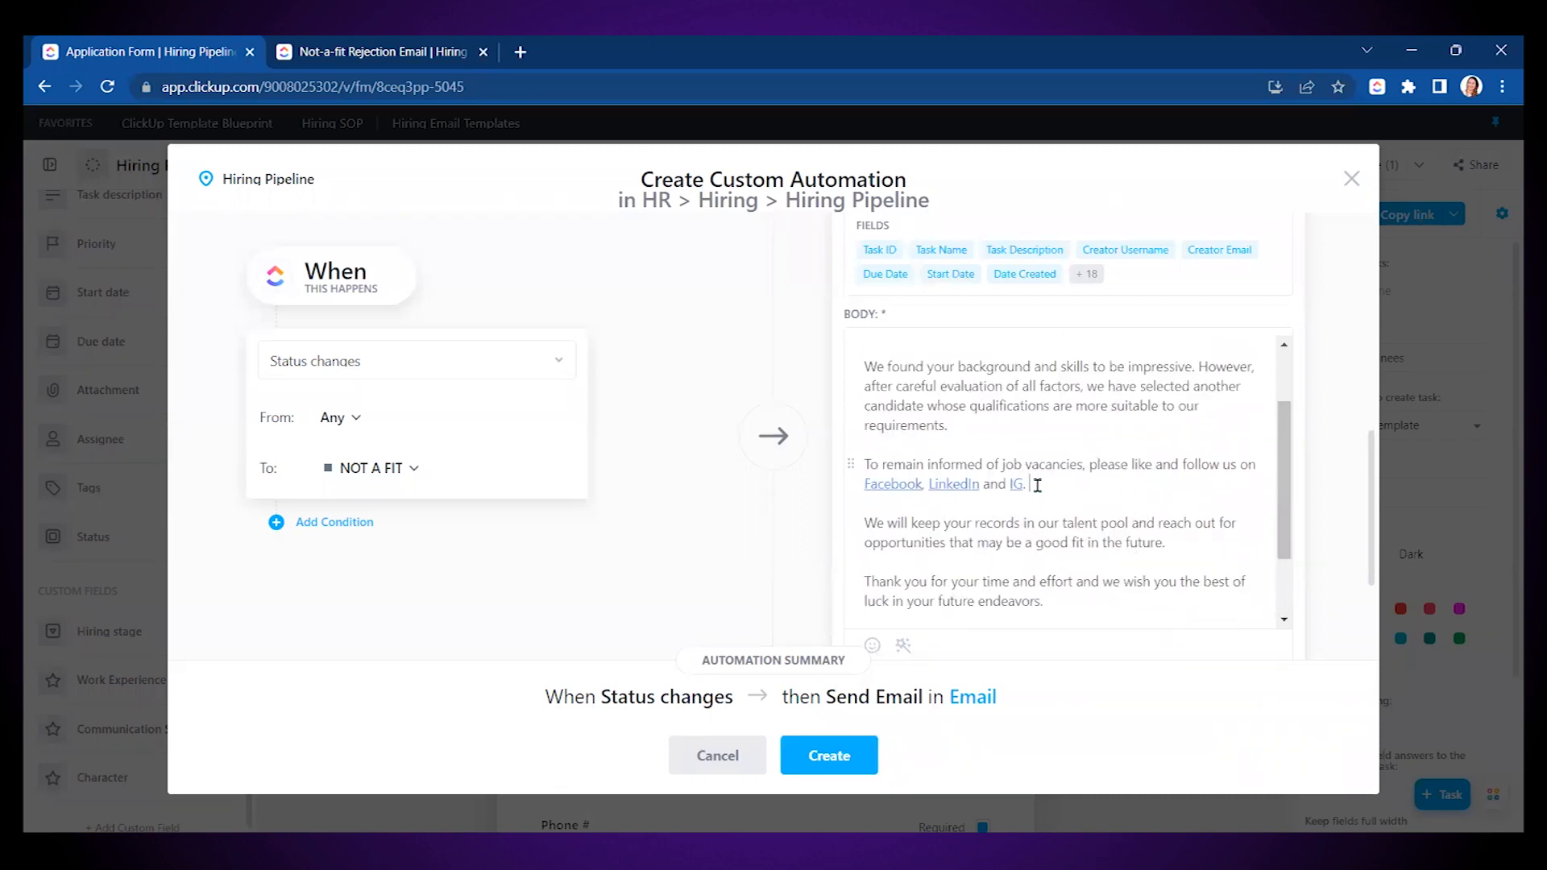
left_click_drag(1053, 485, 880, 463)
left_click(1045, 440)
scroll(1105, 477, "down", 5)
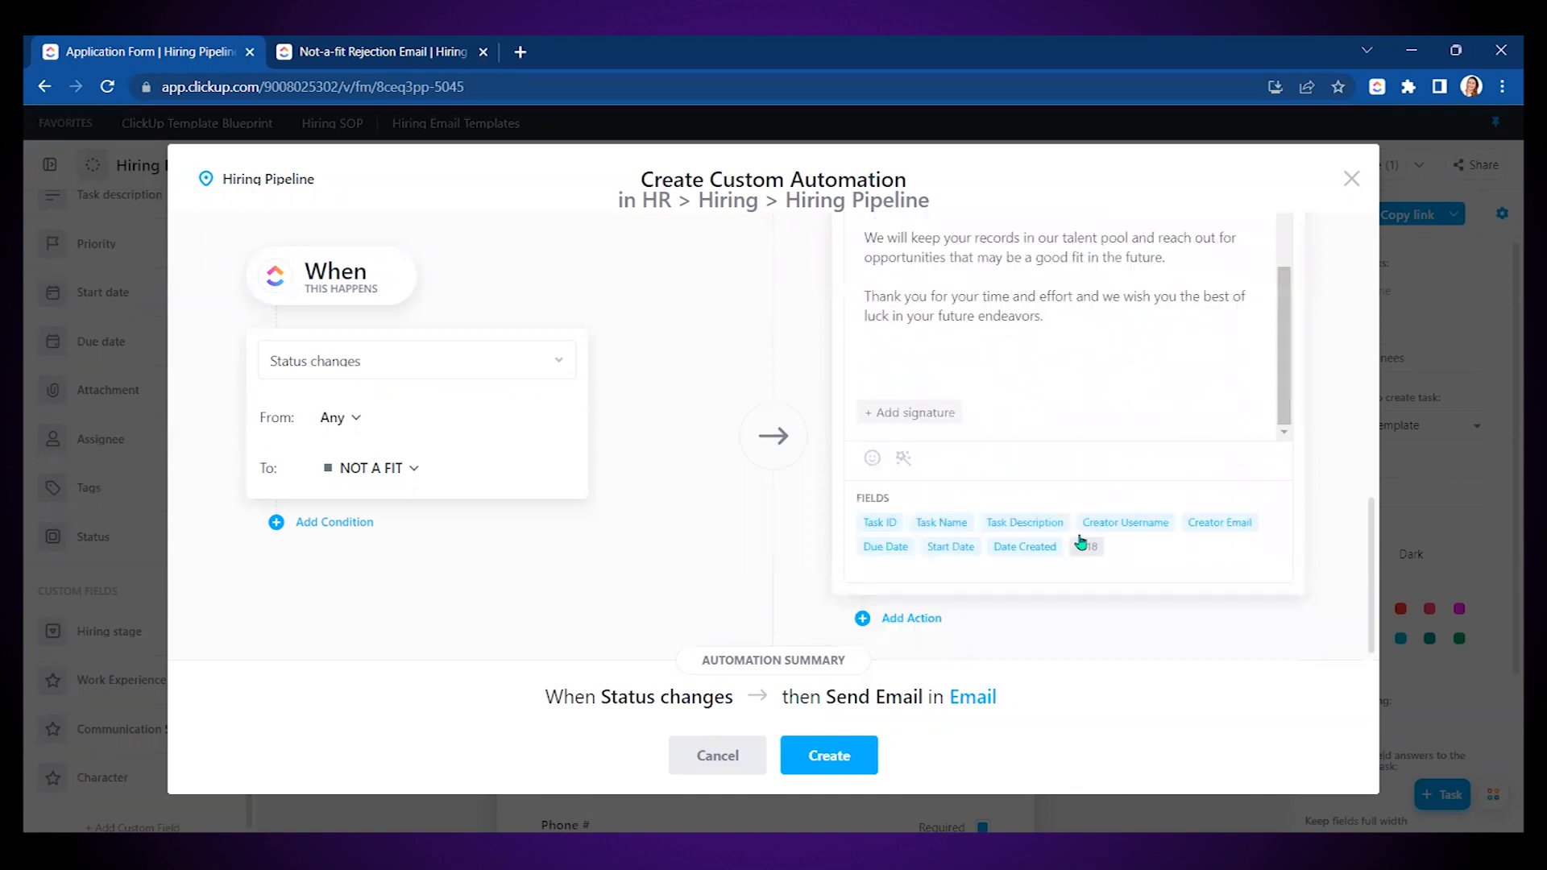
left_click(842, 760)
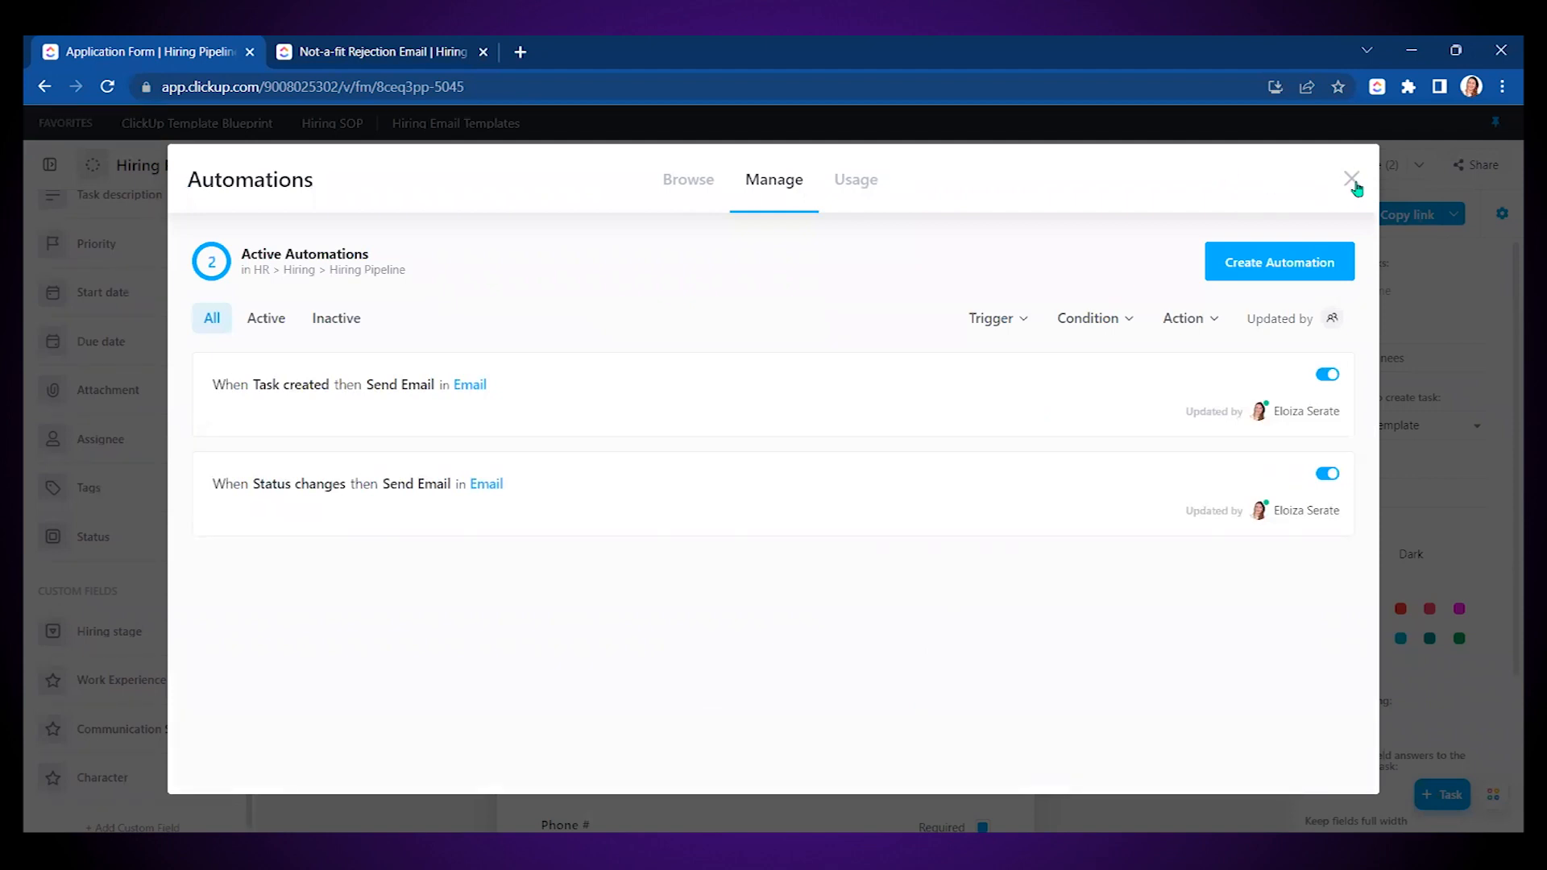
left_click(1353, 182)
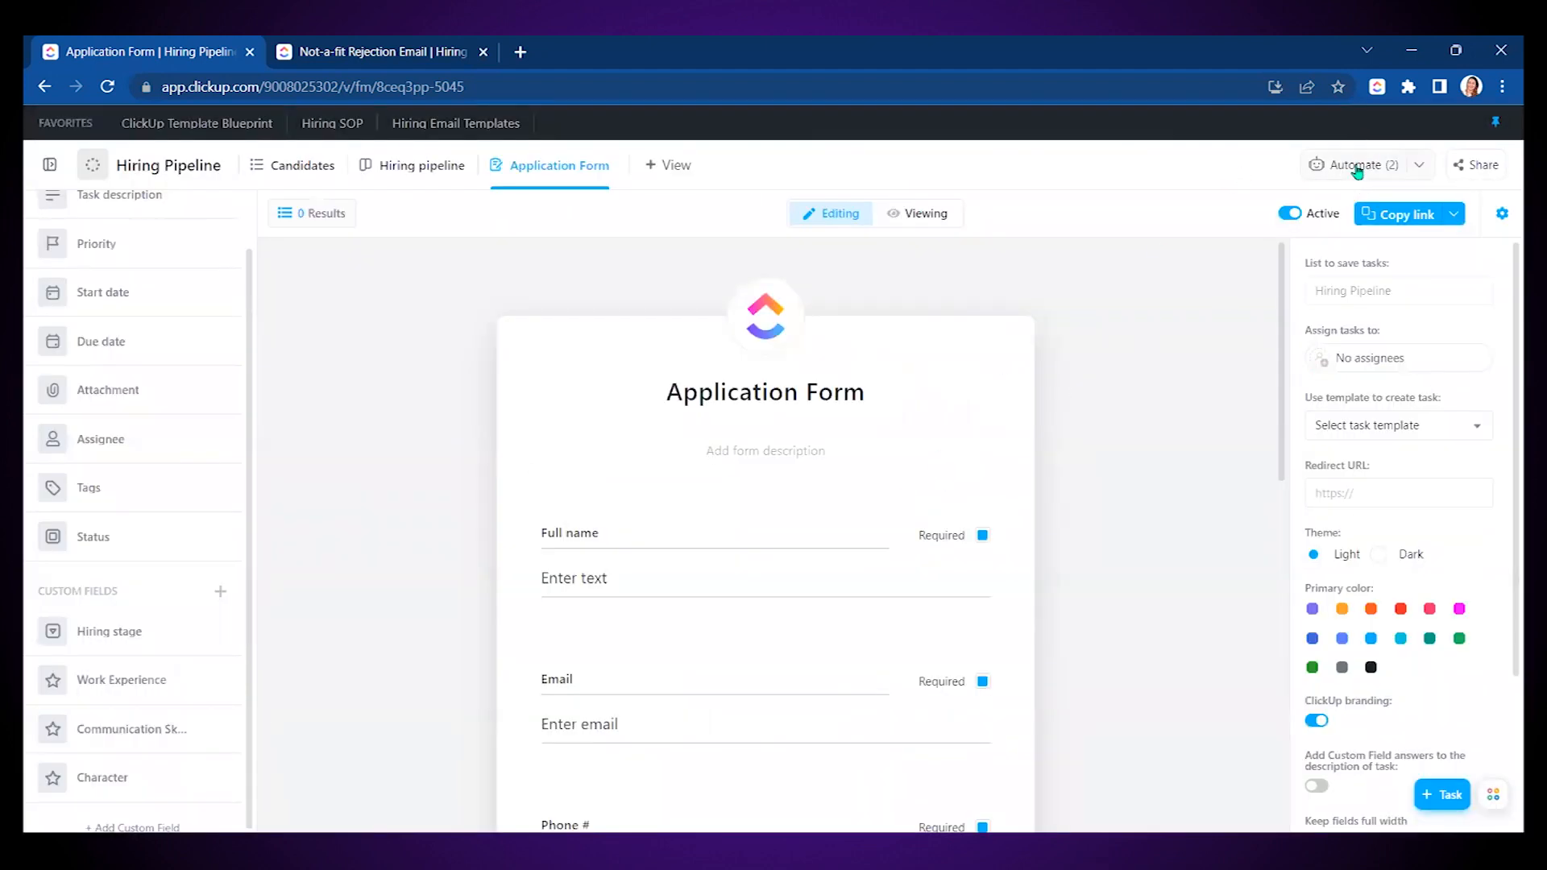
- From the Hiring pipeline board, create an automation assigning Virtual Champions when Hiring stage changes to INITIAL INTERVIEW
left_click(422, 179)
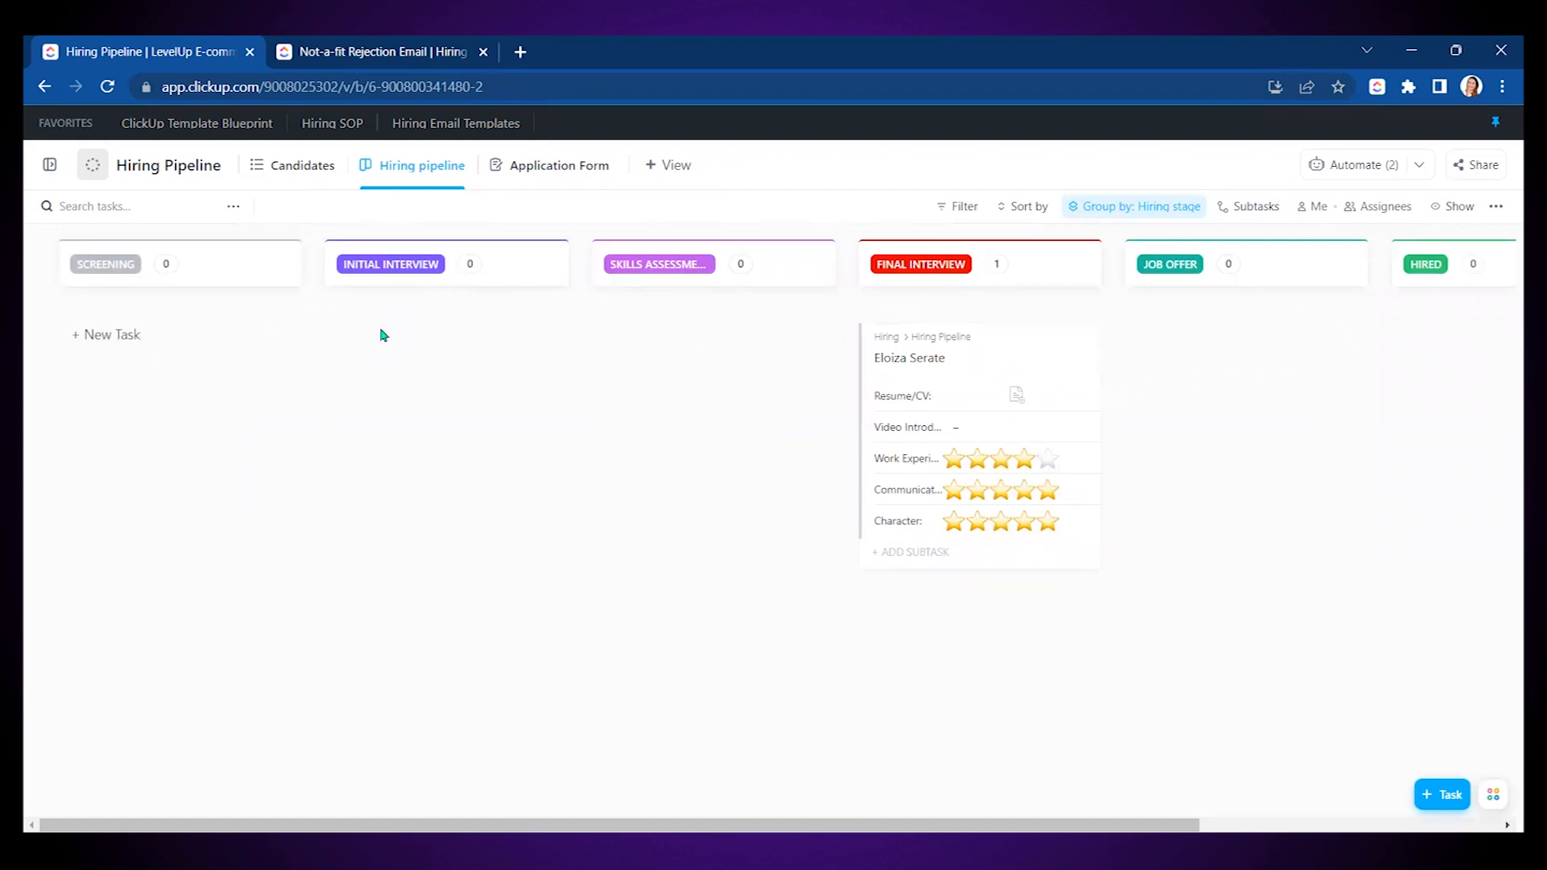
left_click(1366, 165)
left_click(1372, 264)
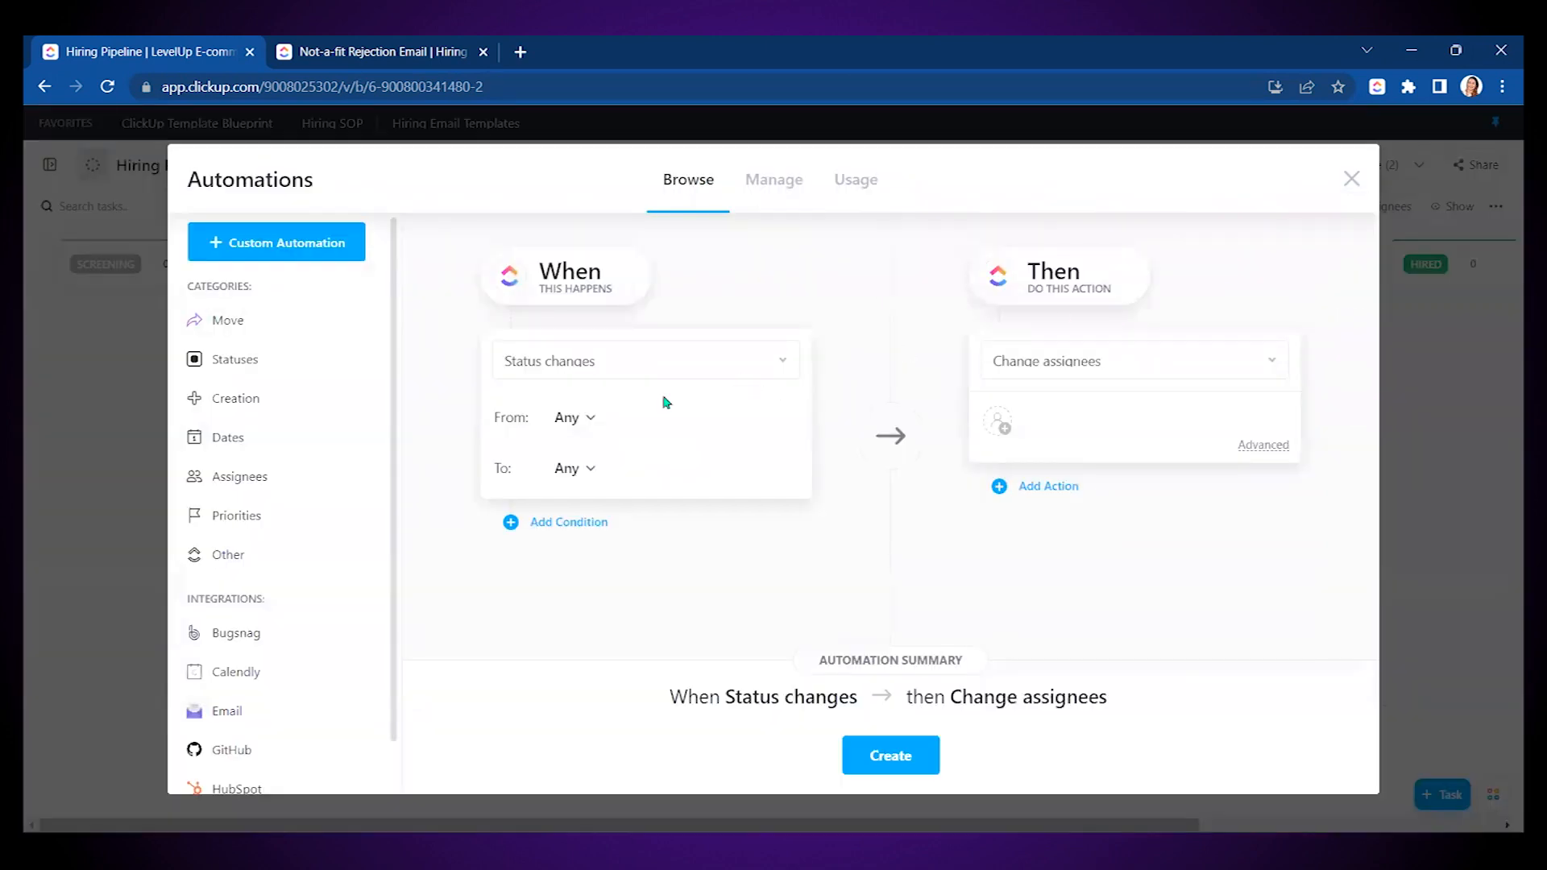
left_click(575, 364)
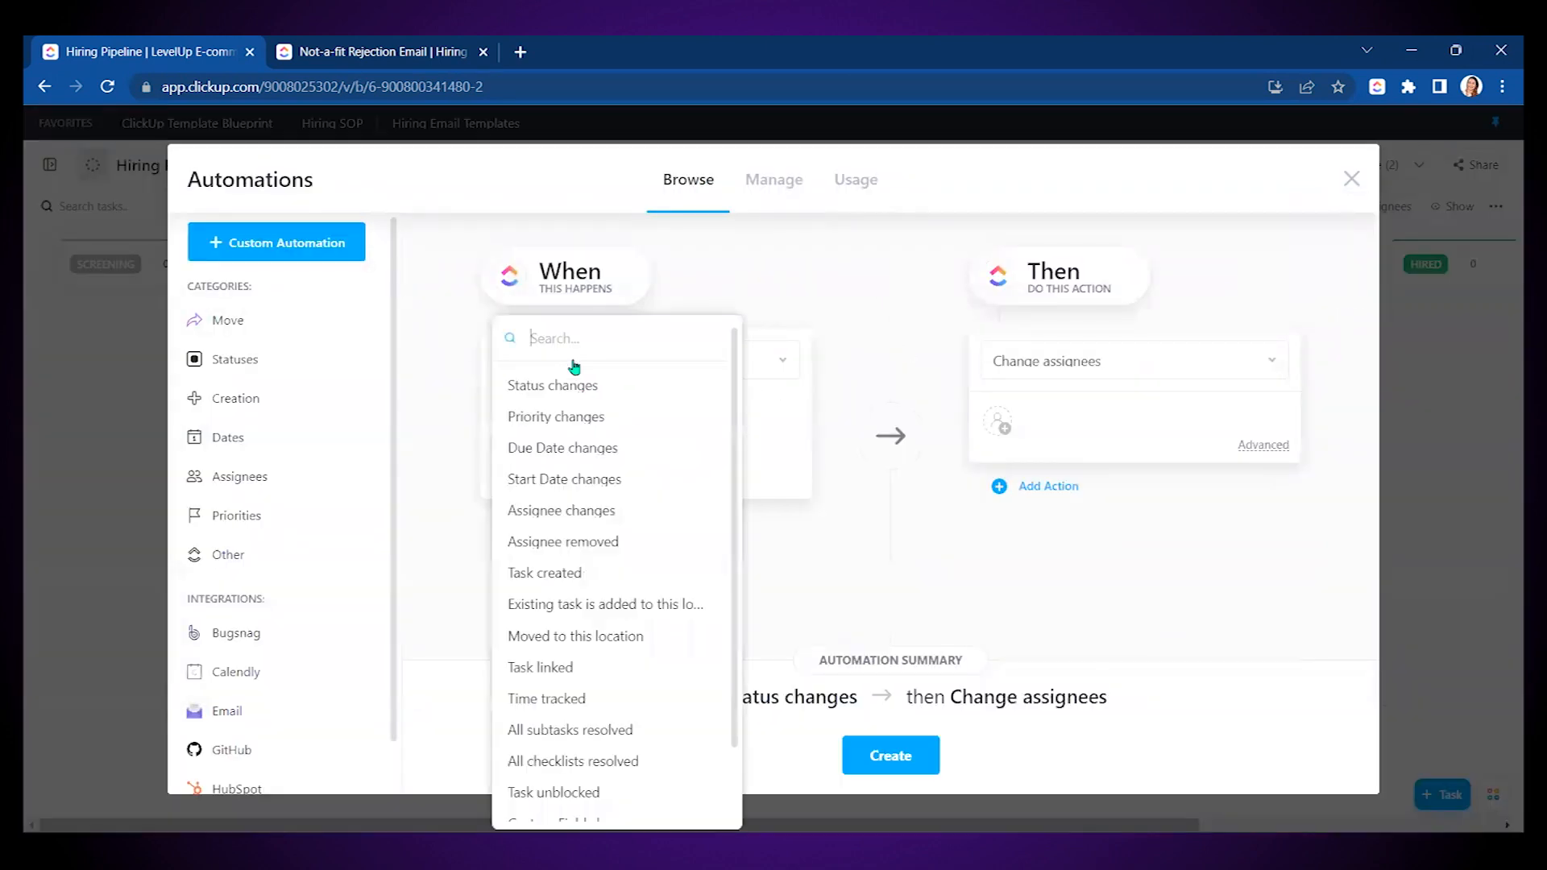
type("cu")
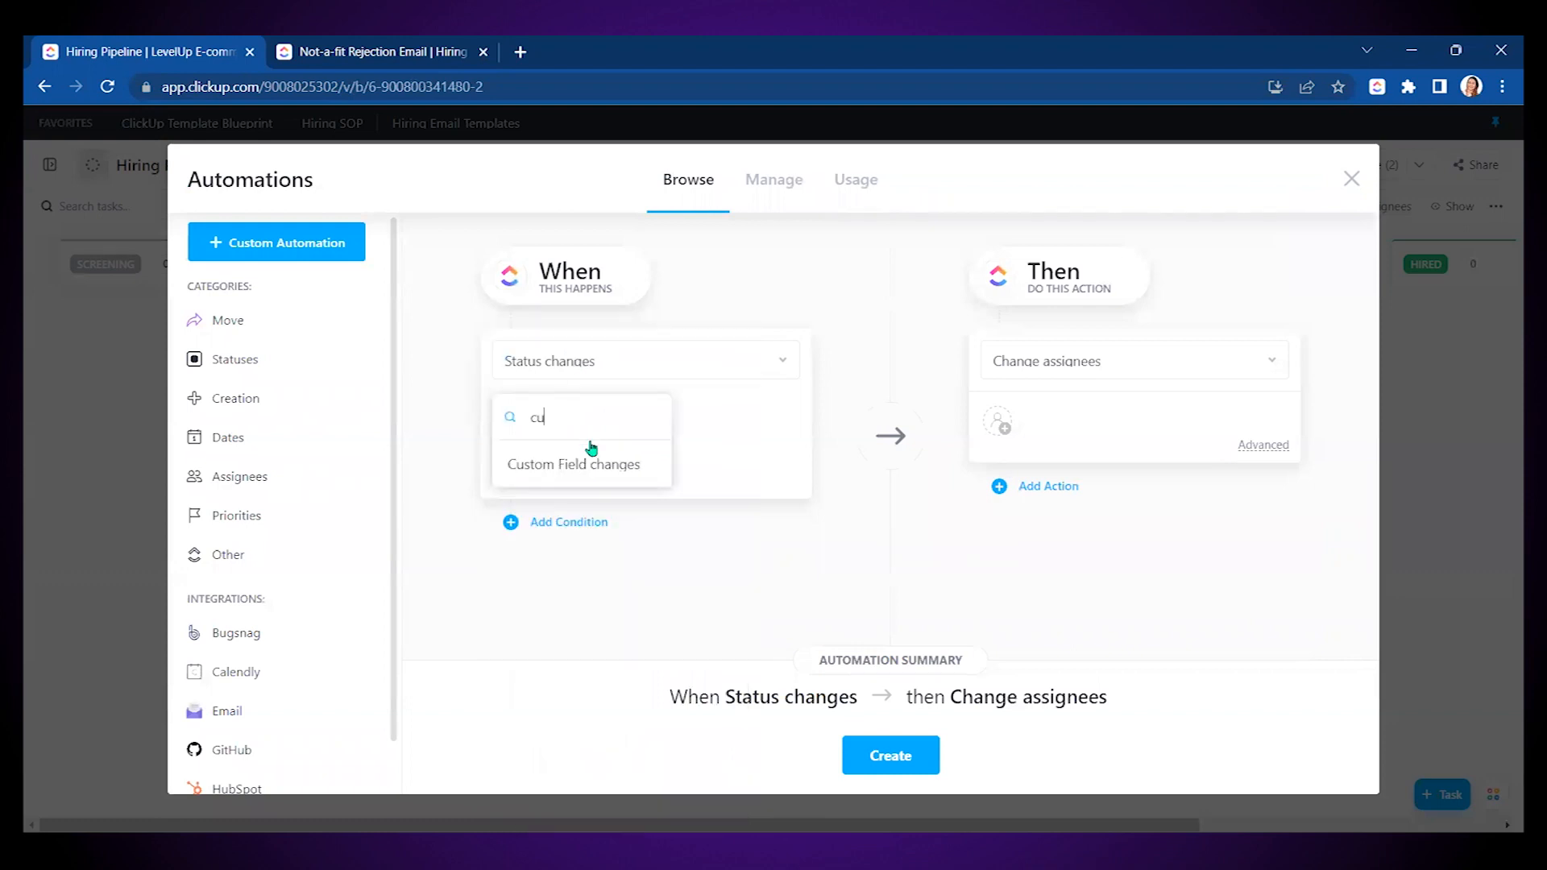
left_click(588, 448)
left_click(578, 530)
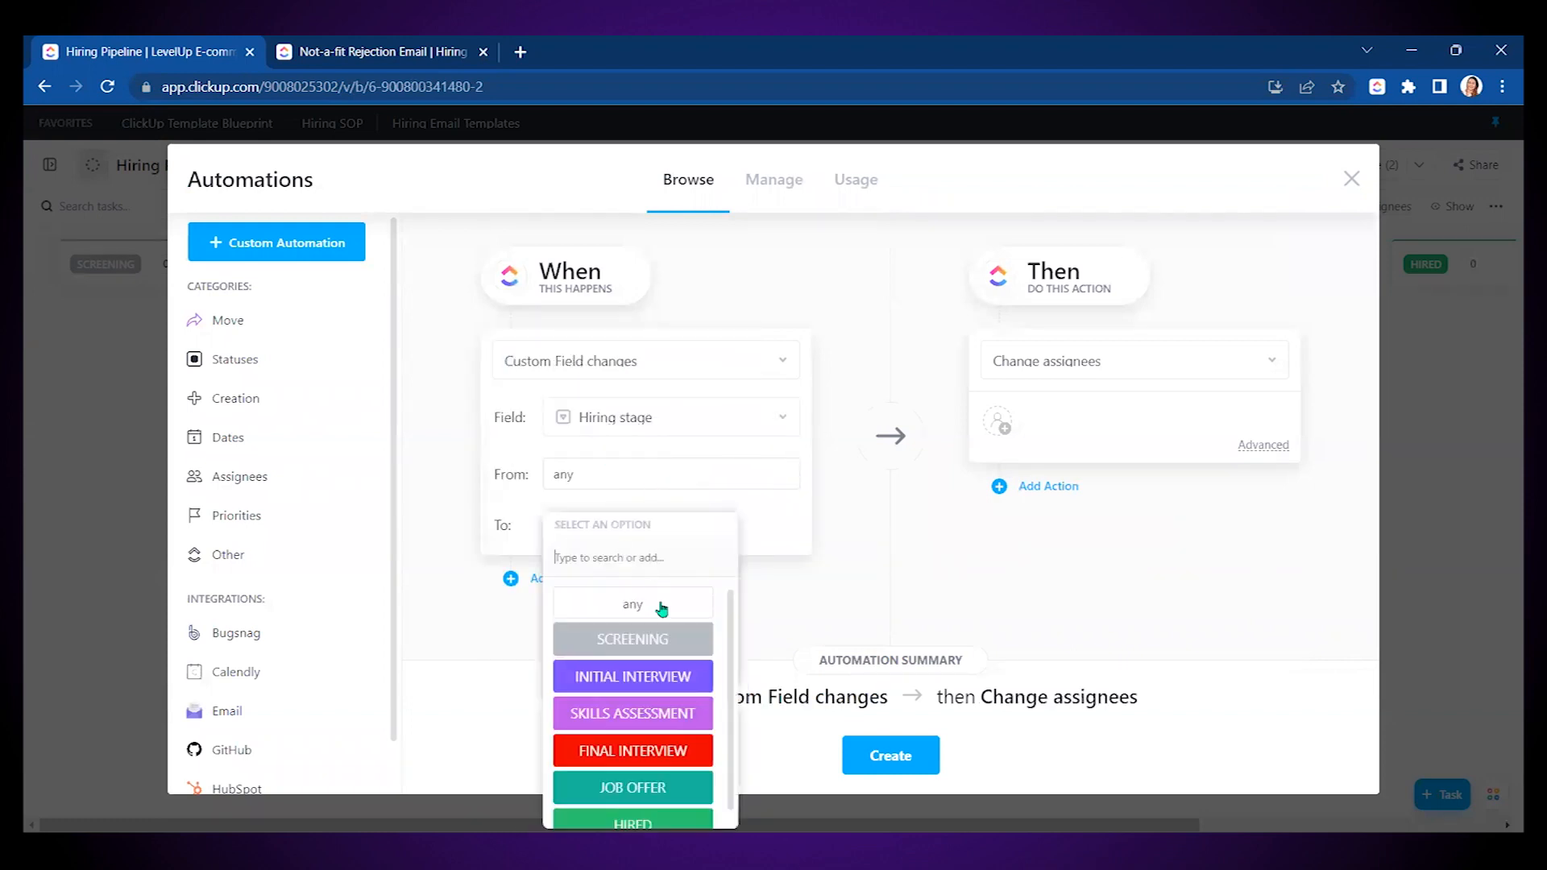
left_click(657, 676)
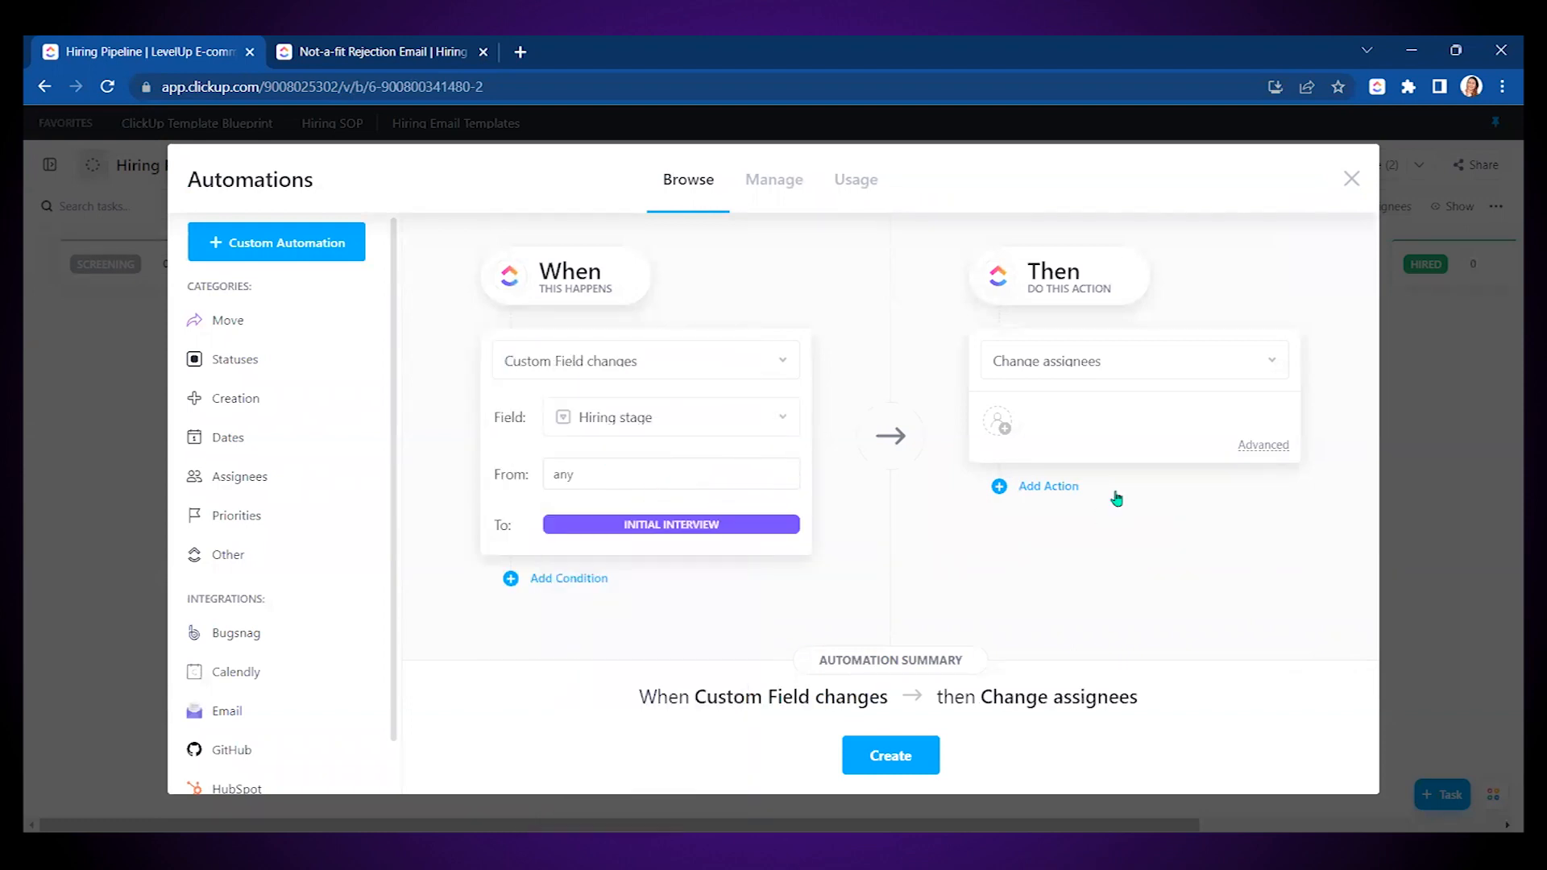
left_click(998, 423)
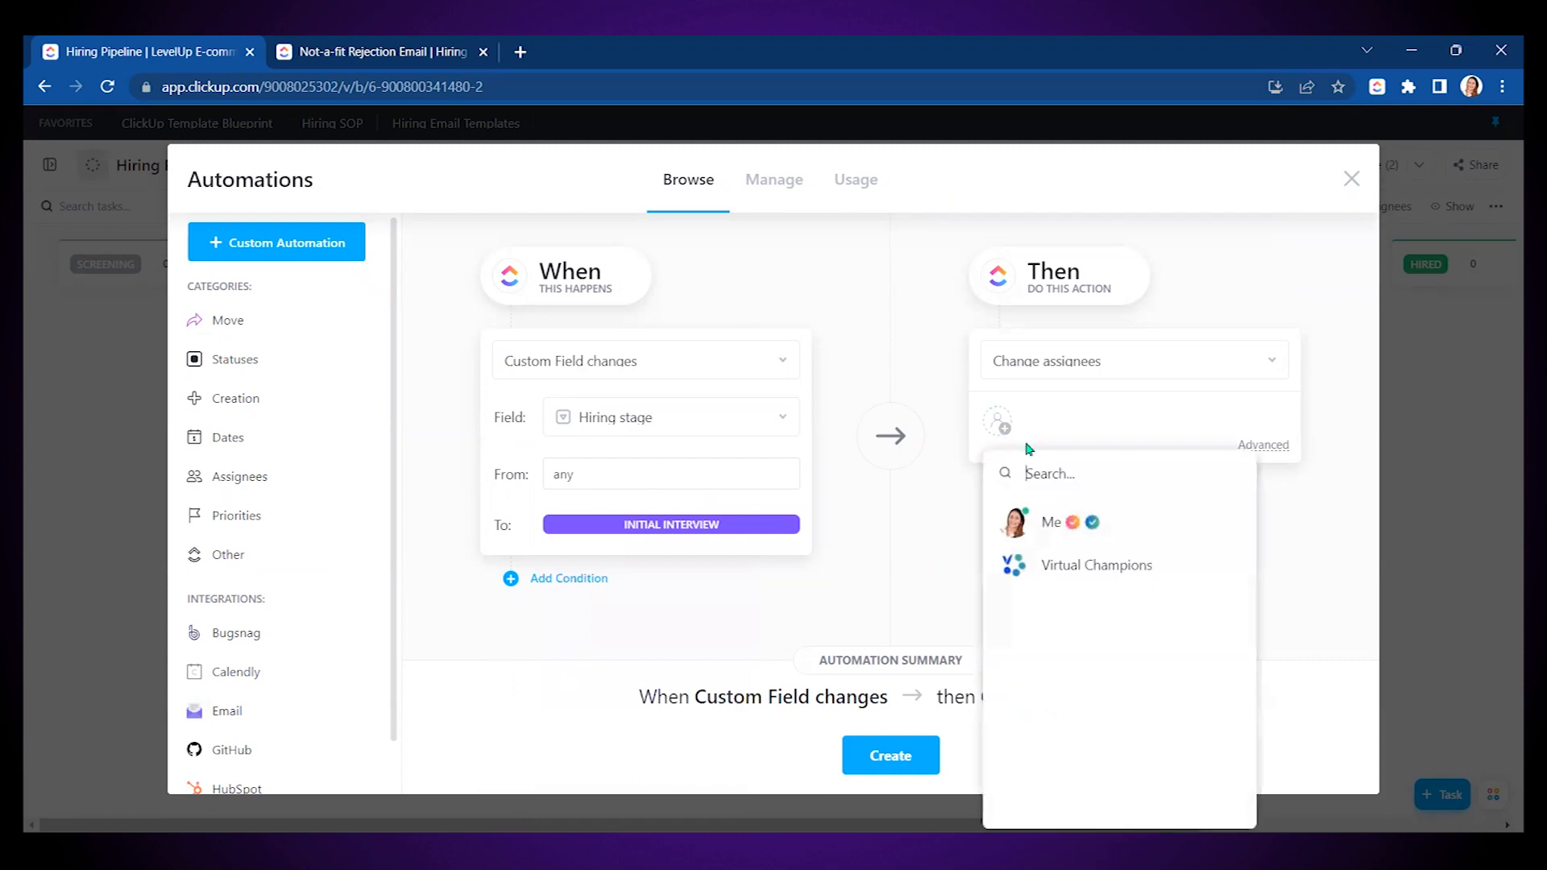
left_click(1062, 574)
left_click(949, 532)
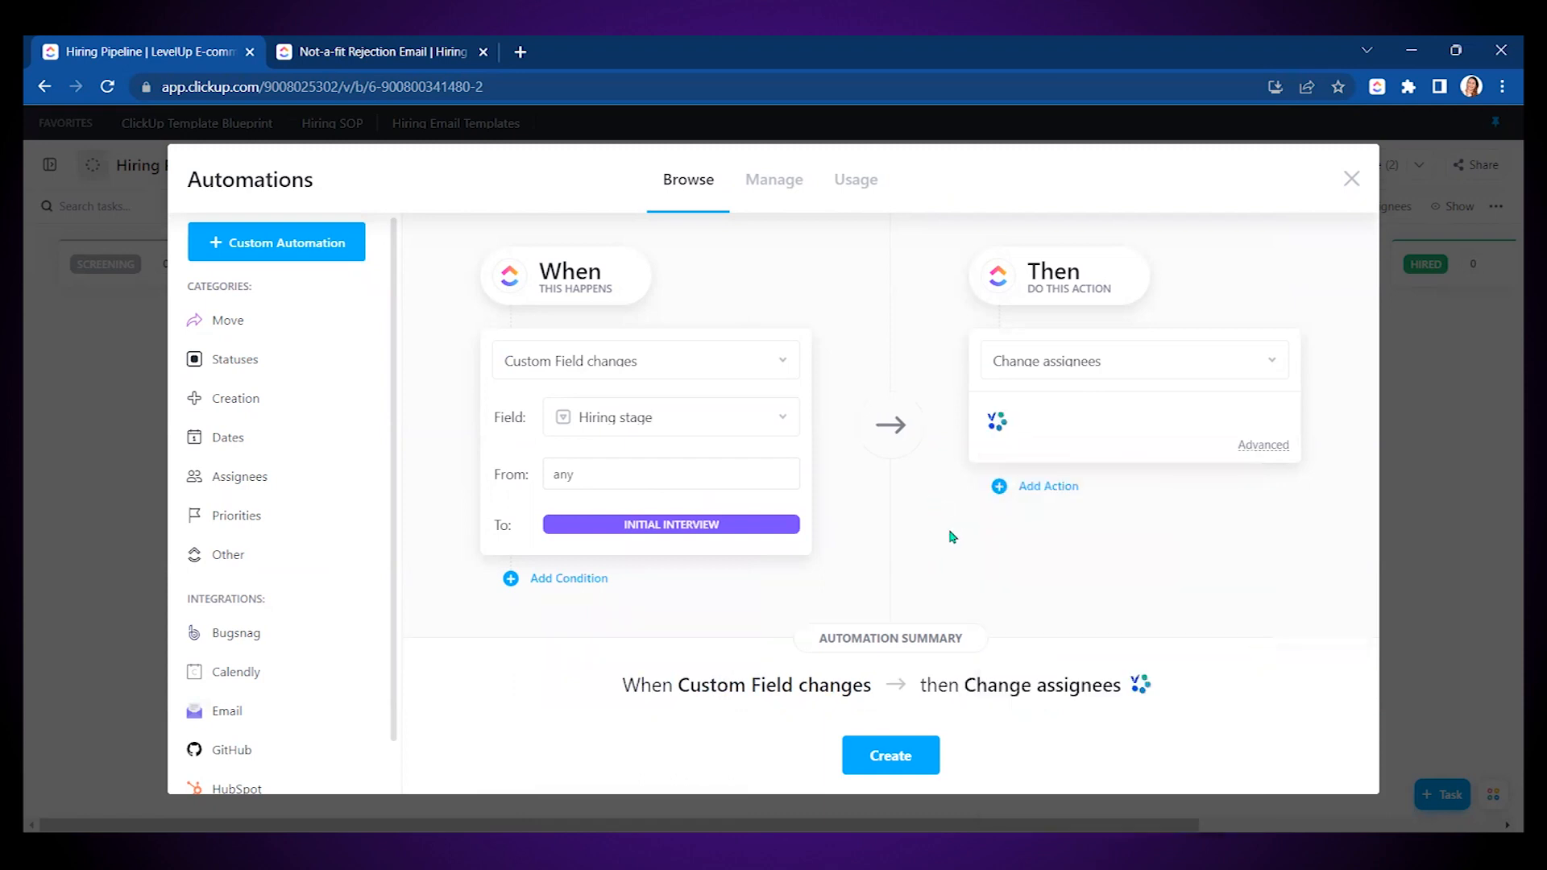
left_click(890, 753)
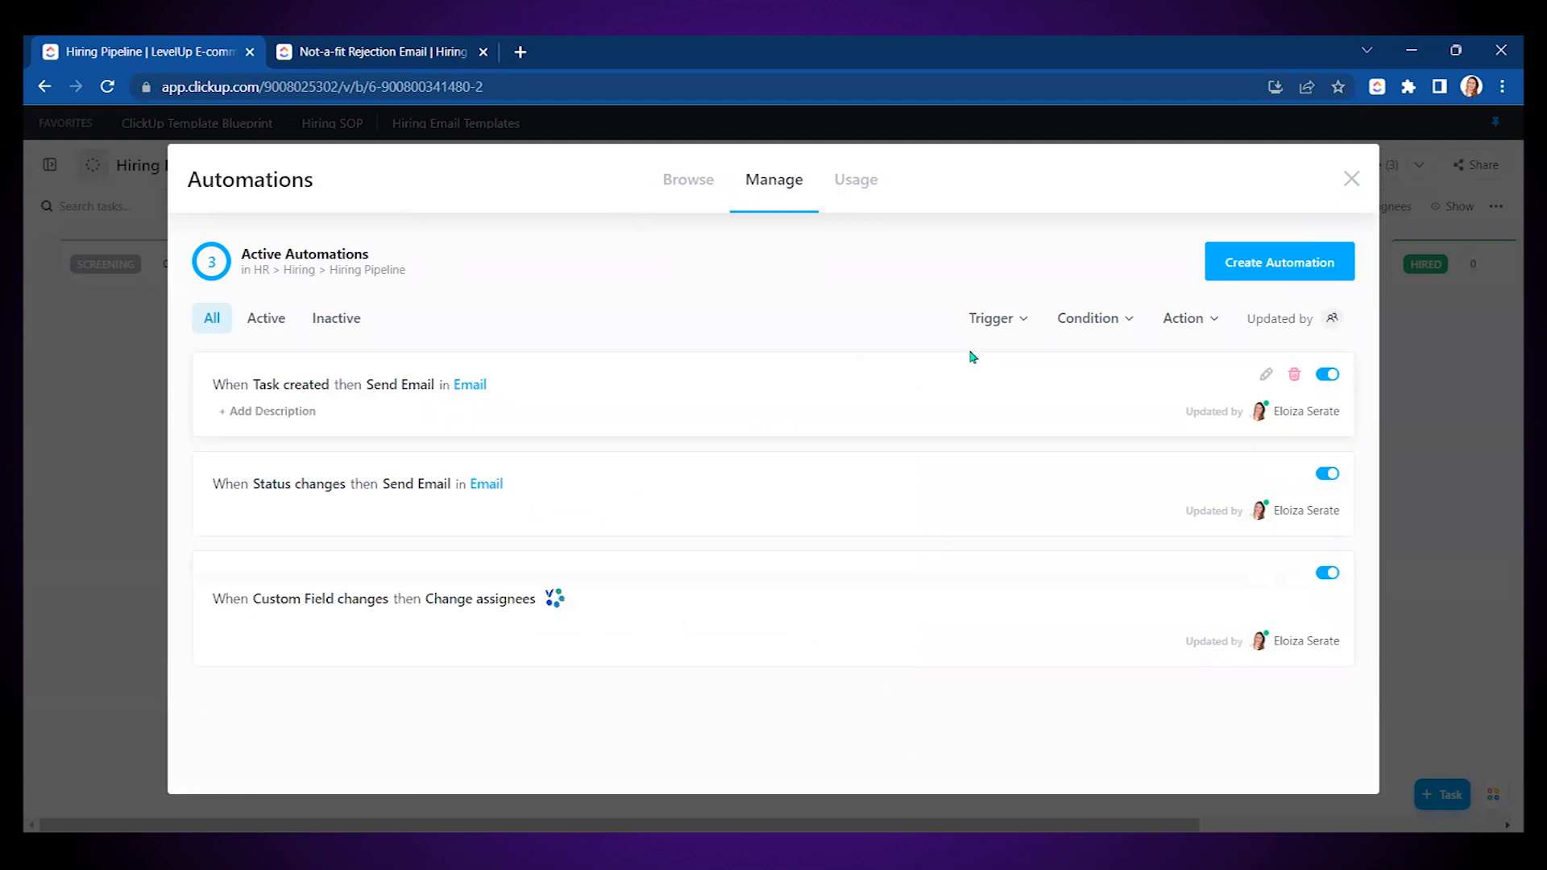
- Start a new automation triggered when the Hiring stage custom field changes to FINAL INTERVIEW
left_click(1259, 263)
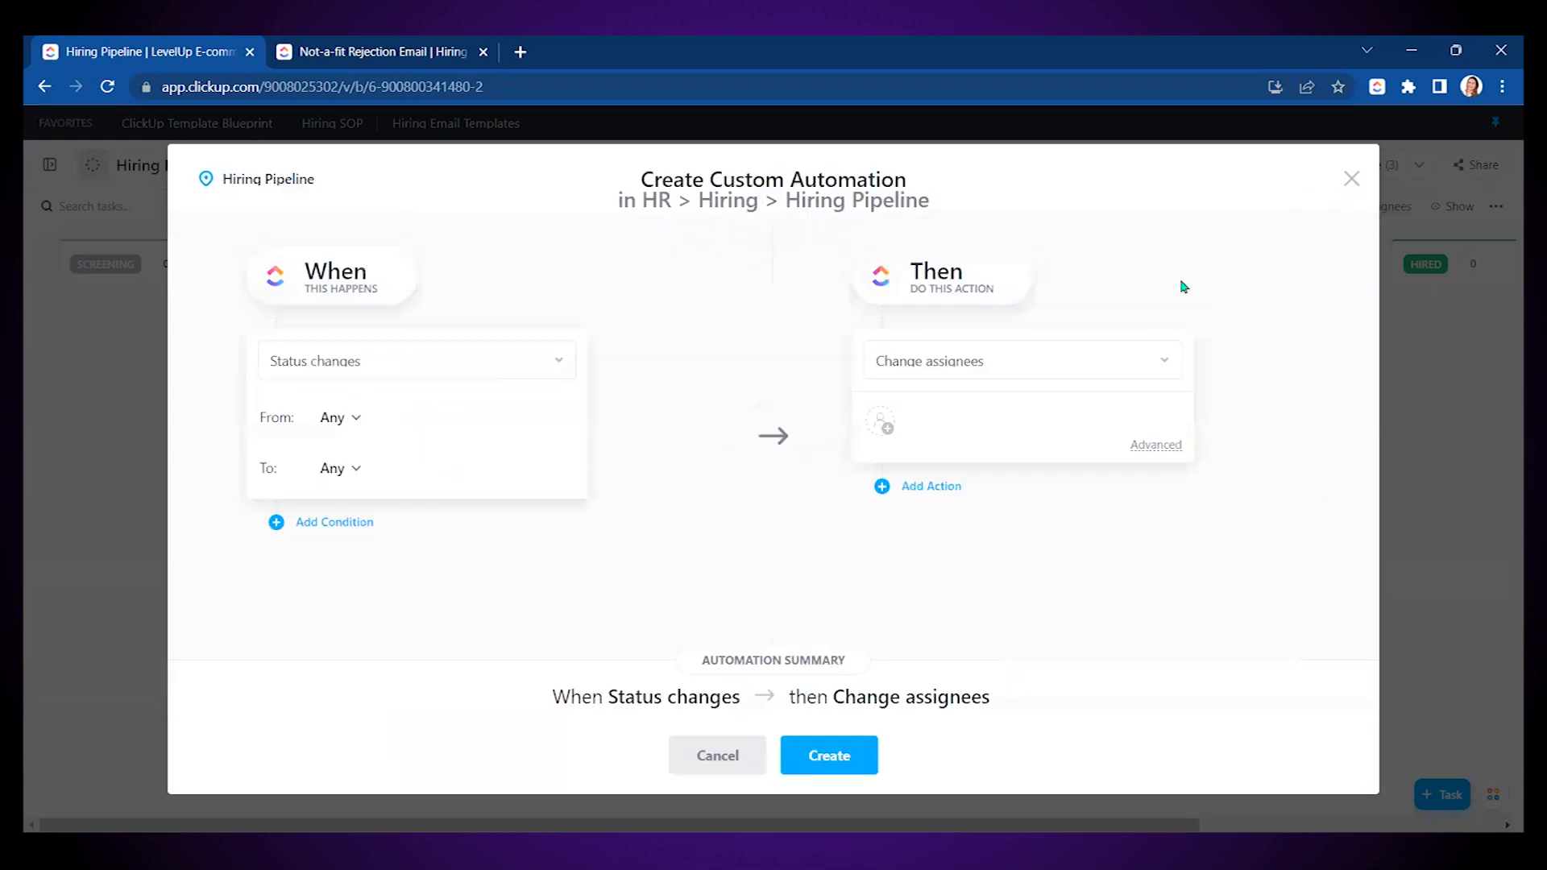
left_click(345, 362)
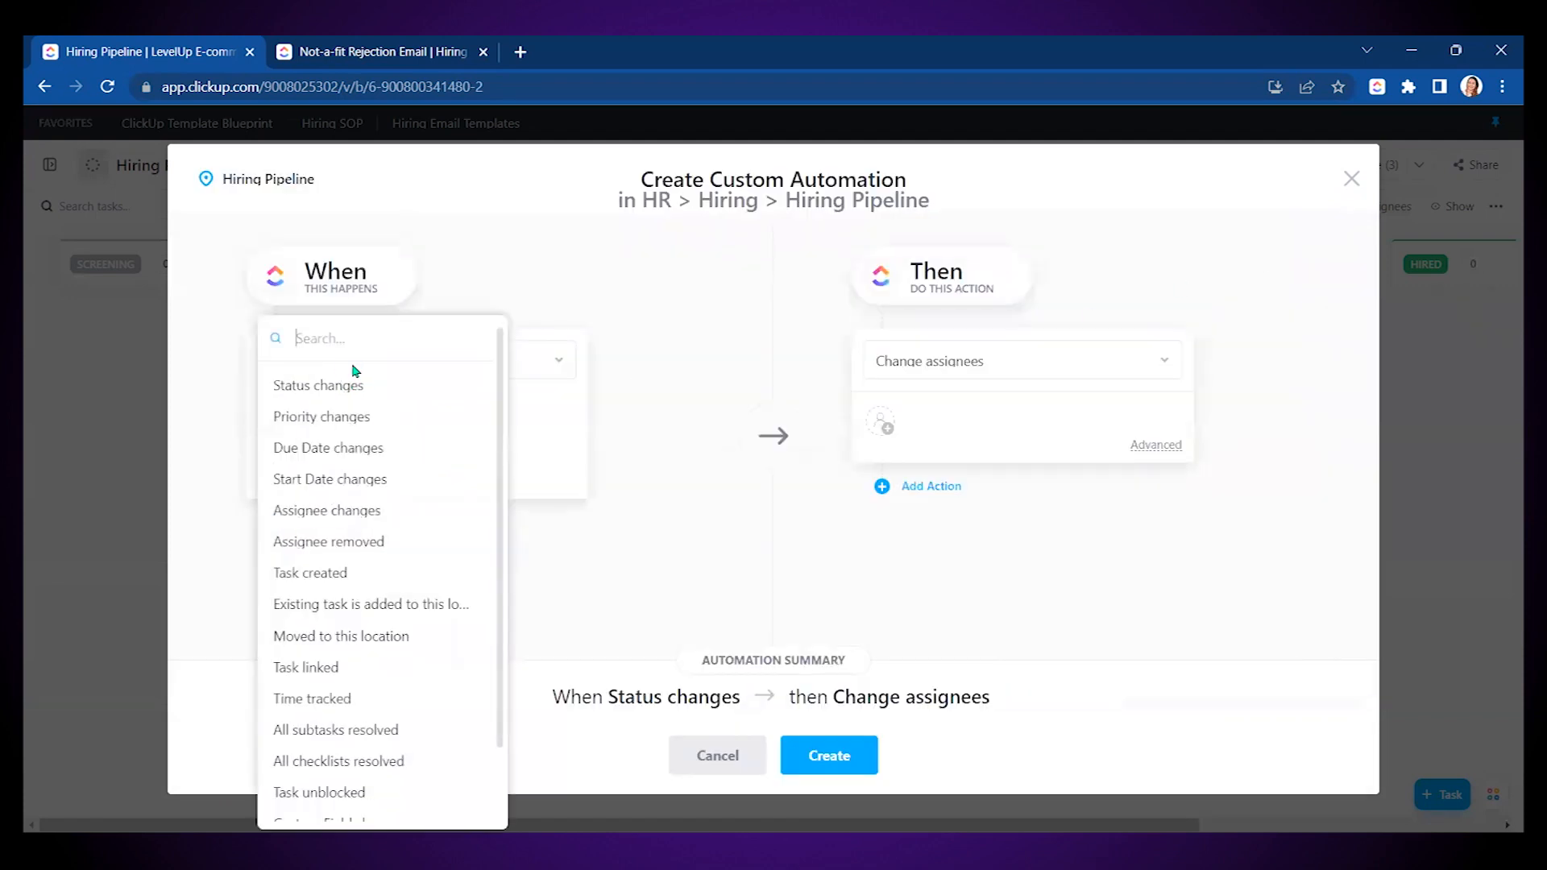
type("cu")
left_click(351, 467)
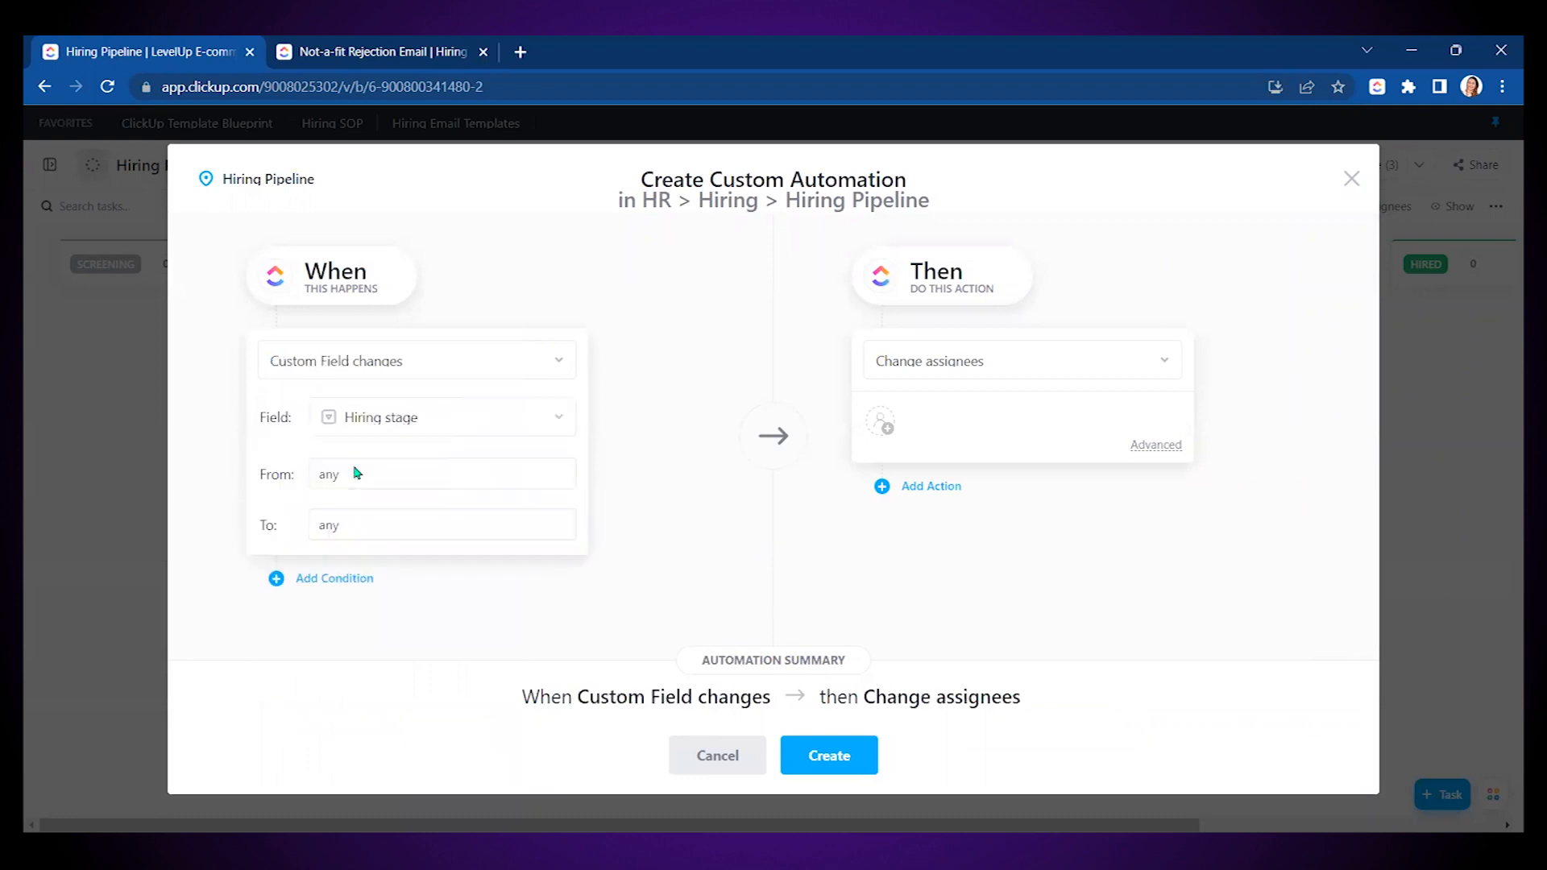
left_click(376, 531)
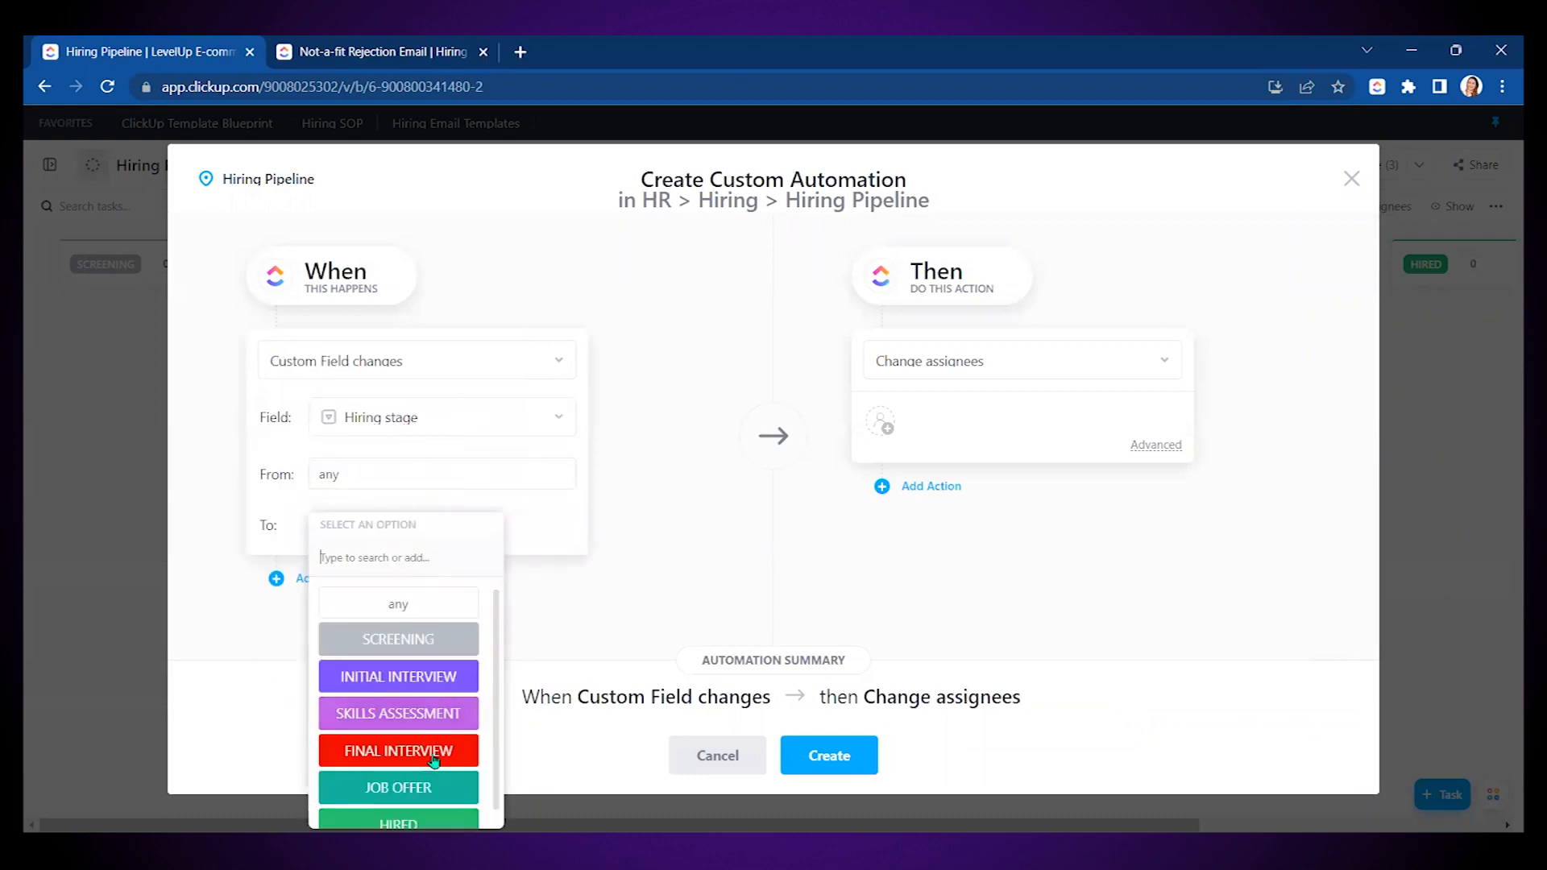
left_click(413, 757)
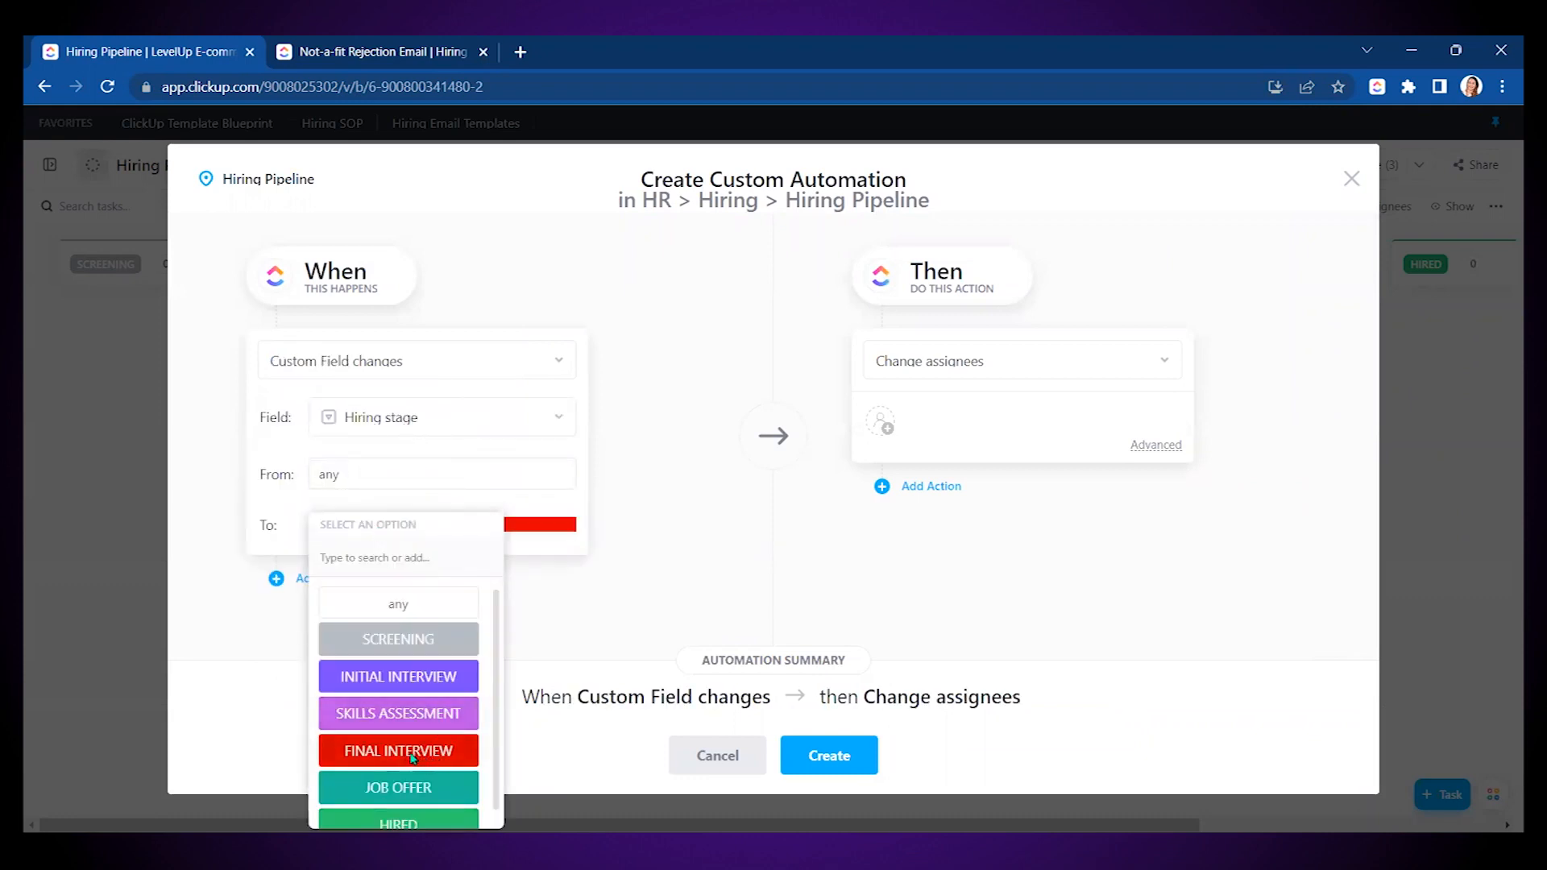
- Set the automation to assign Me, create it, and close the Automations window
left_click(885, 425)
left_click(935, 522)
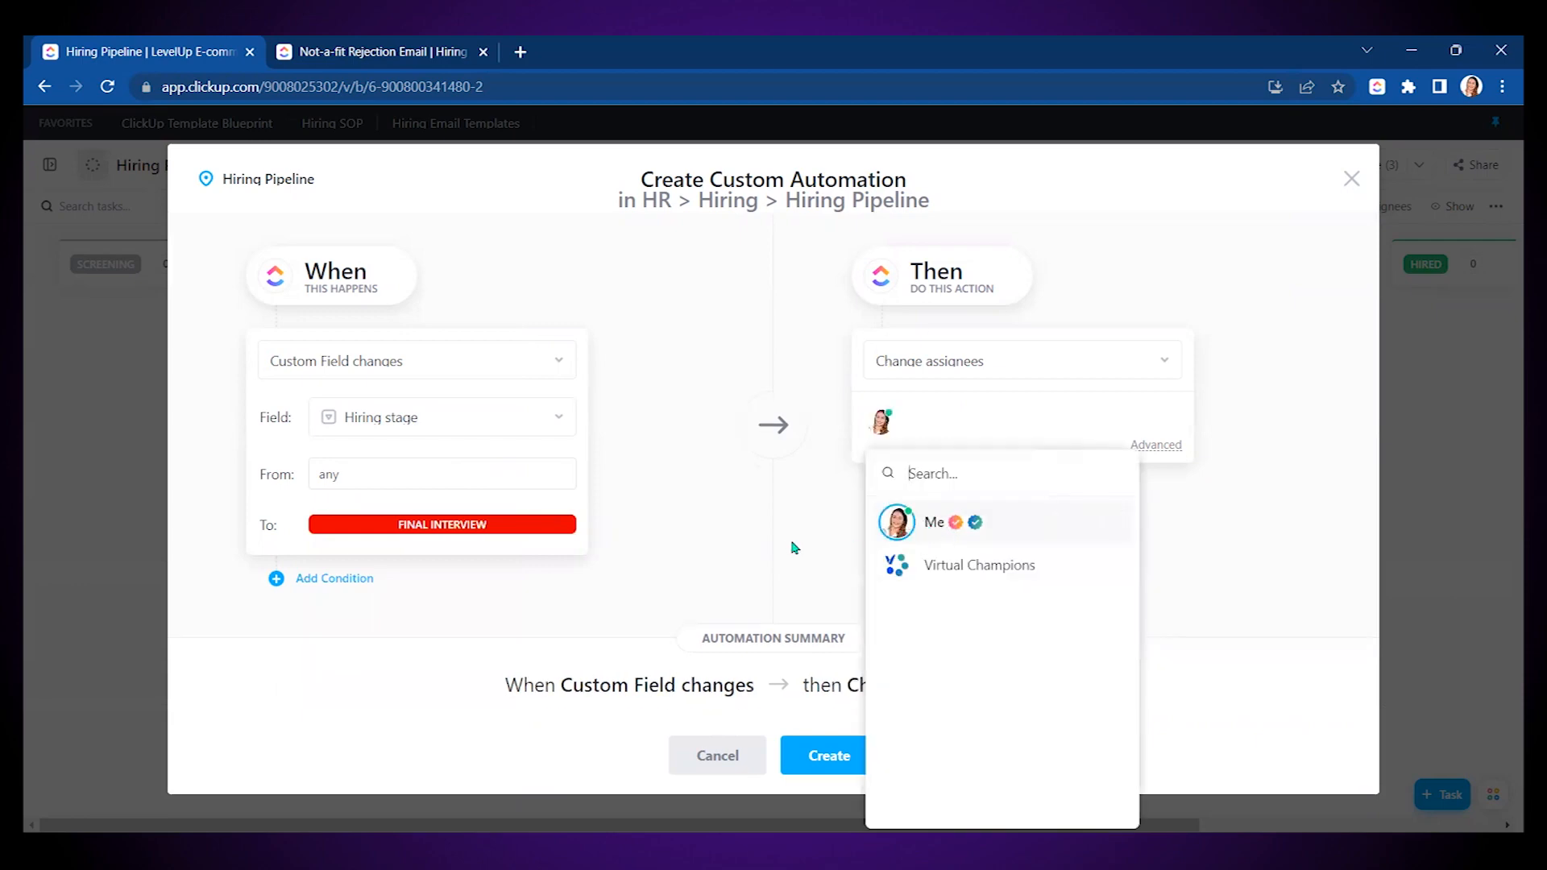
left_click(796, 556)
left_click(838, 771)
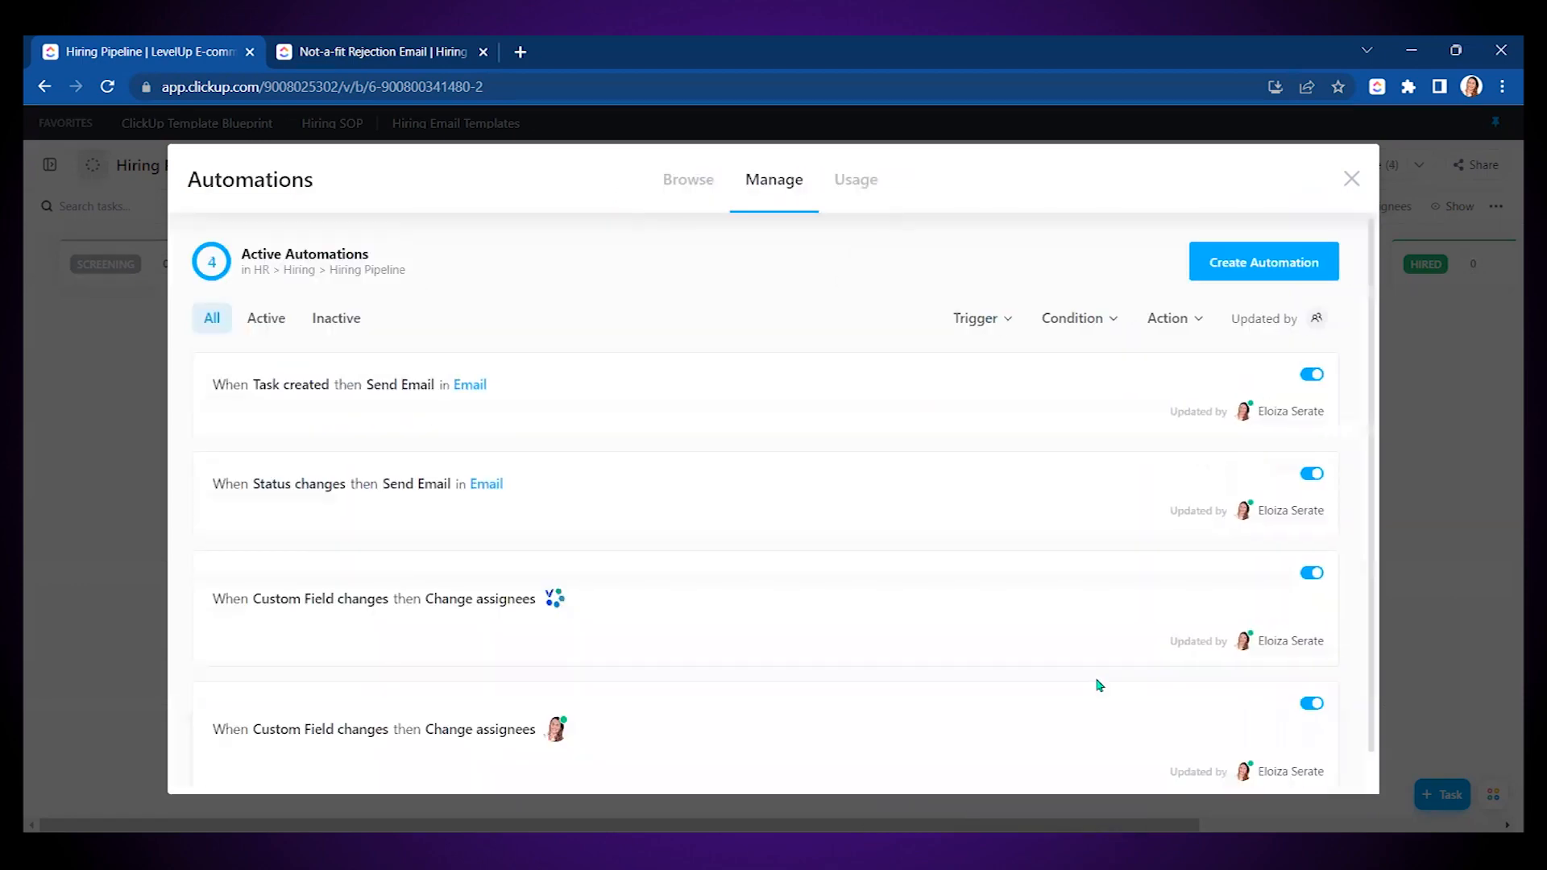
scroll(1101, 514, "down", 2)
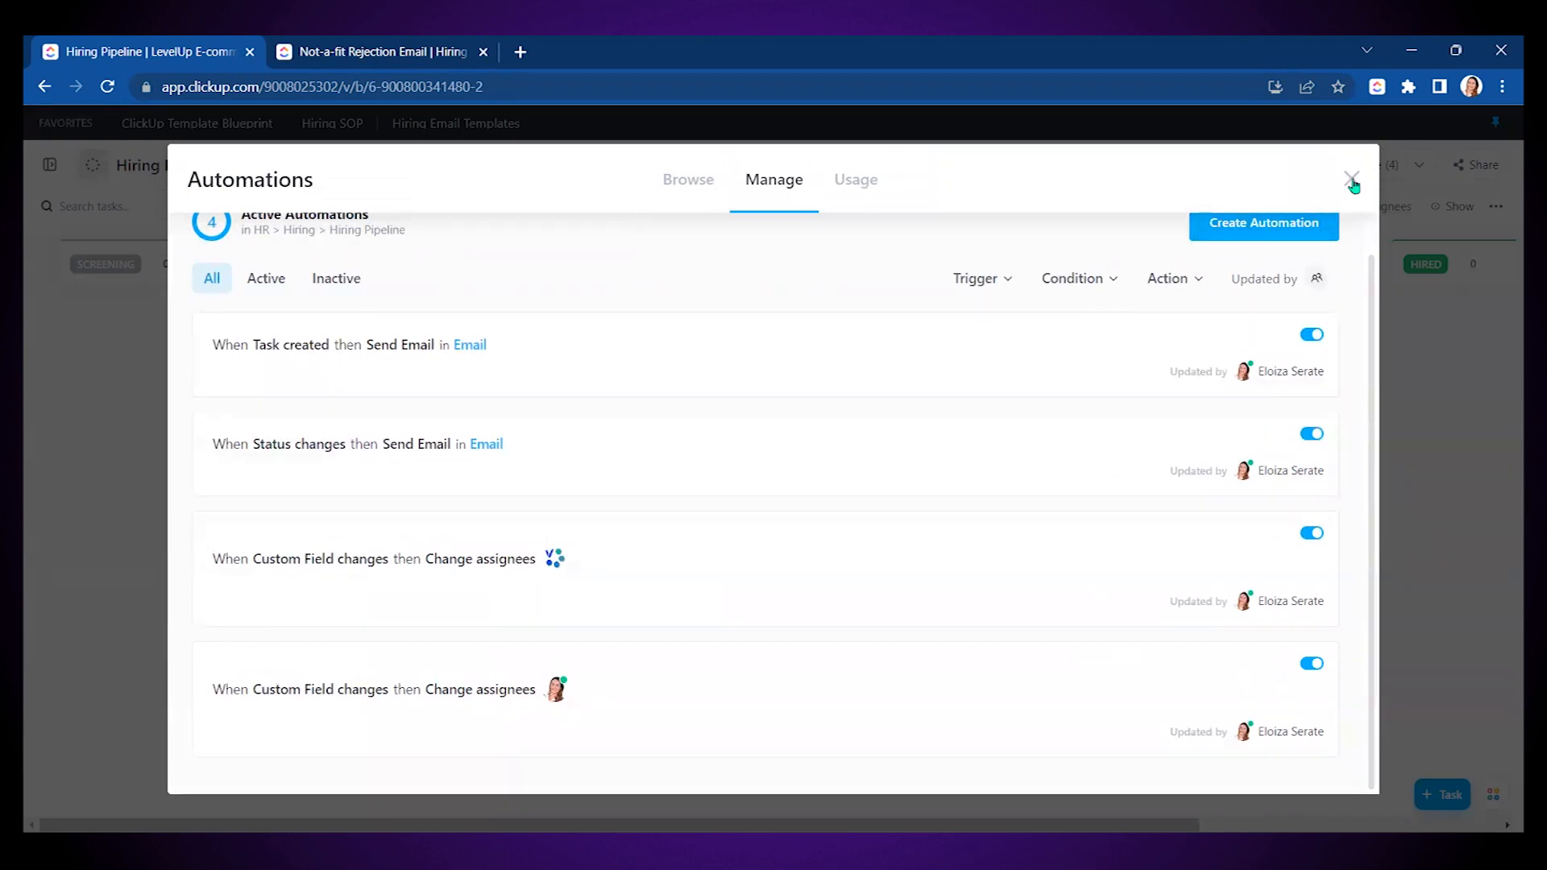
left_click(1352, 180)
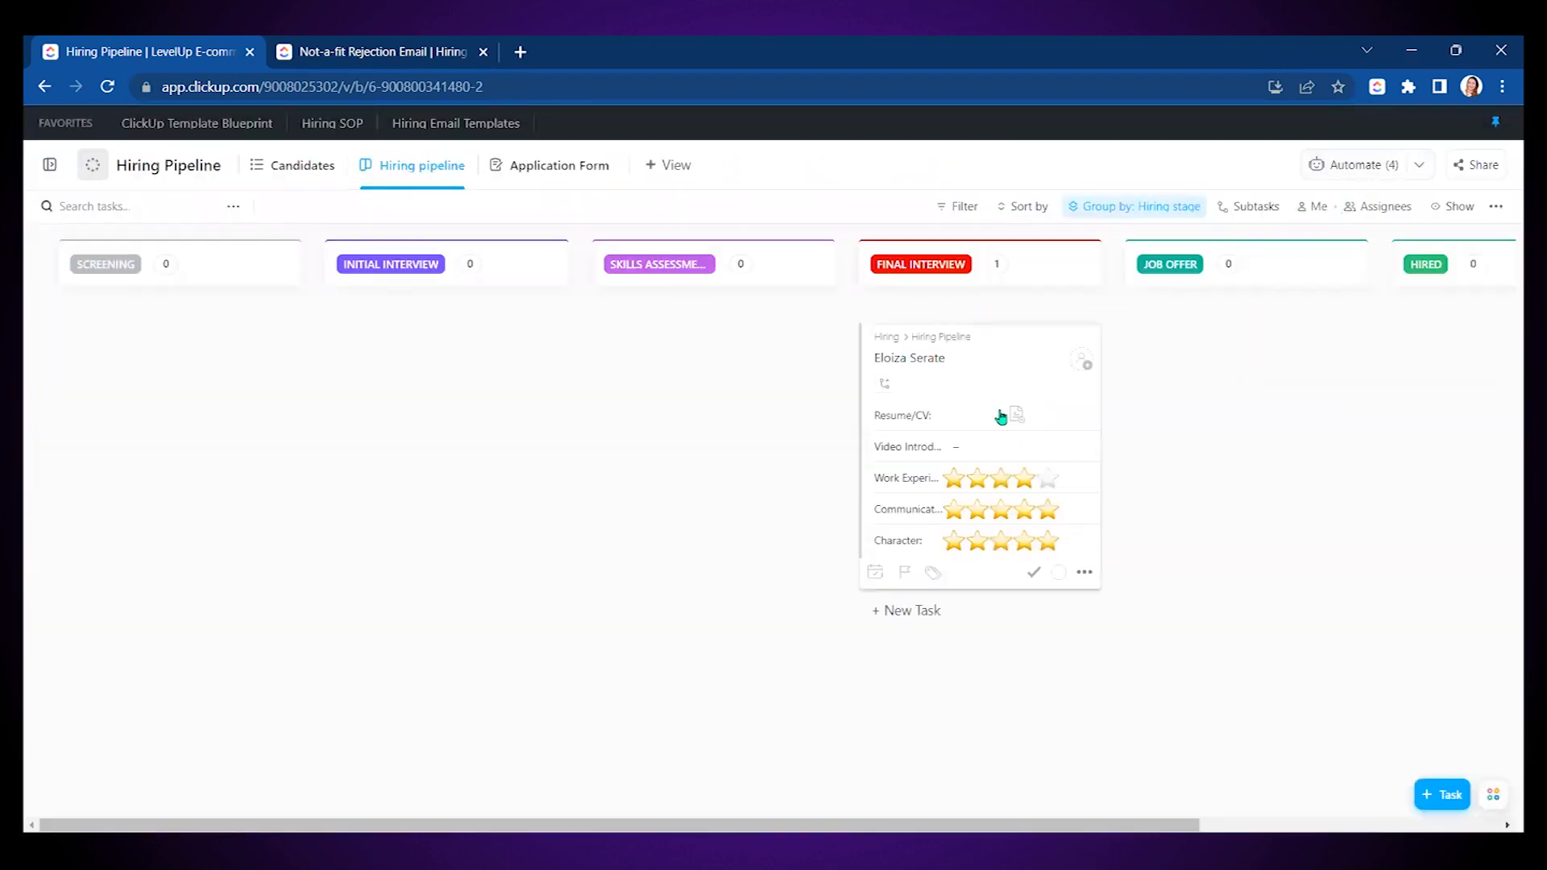